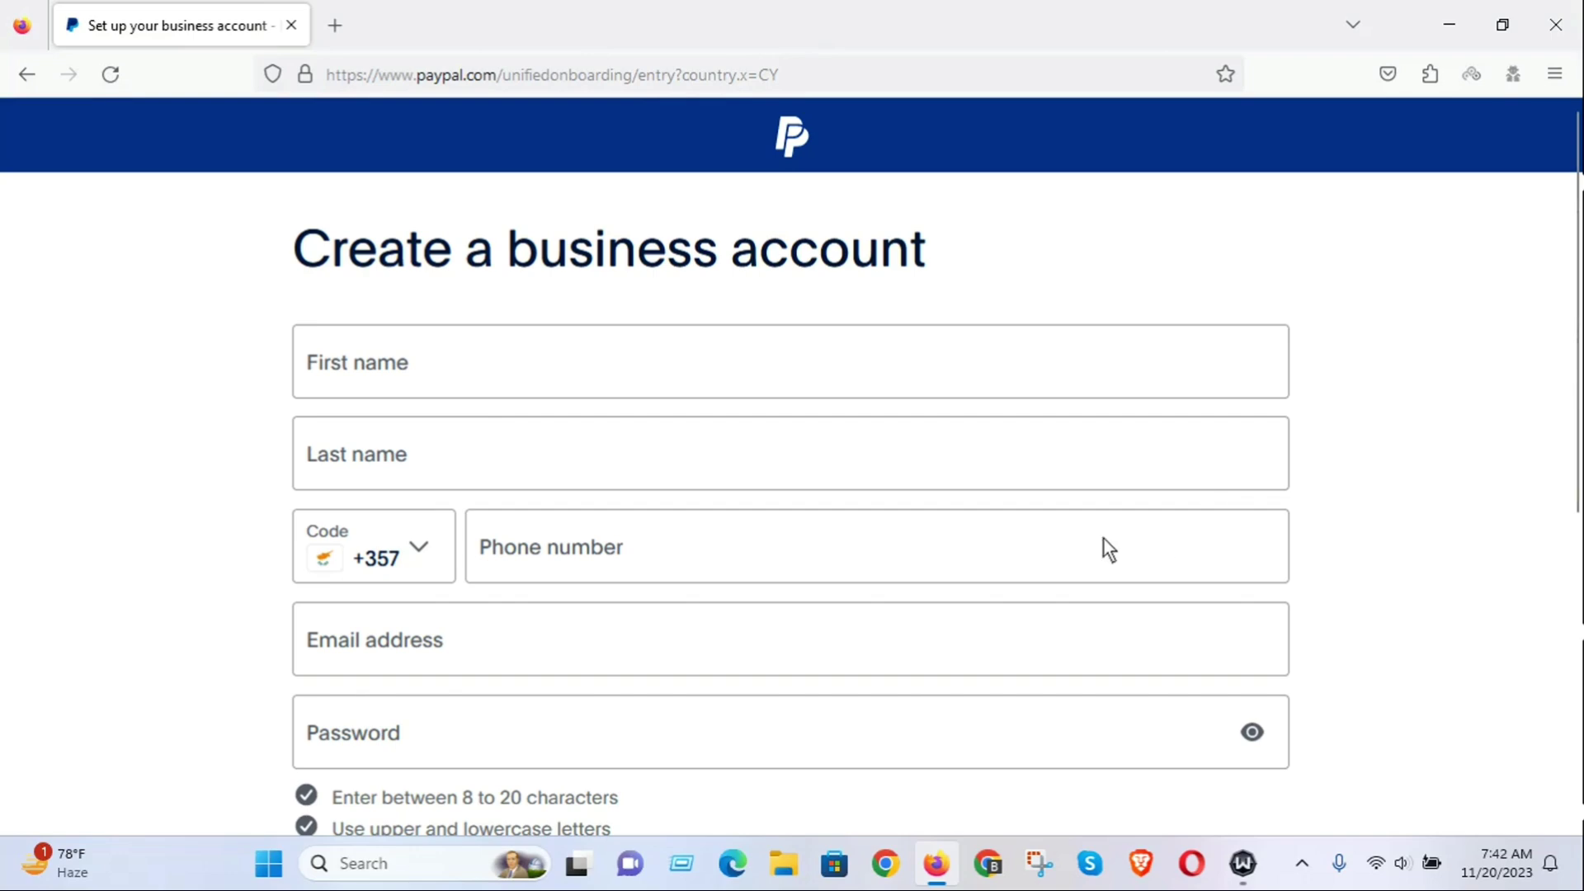
Scroll up and down through the empty Create a business account form.
{"action": "scroll", "coordinate": [1106, 633], "scroll_direction": "down", "scroll_amount": 4}
{"action": "scroll", "coordinate": [1114, 620], "scroll_direction": "up", "scroll_amount": 7}
{"action": "scroll", "coordinate": [949, 518], "scroll_direction": "down", "scroll_amount": 3}
{"action": "scroll", "coordinate": [948, 518], "scroll_direction": "up", "scroll_amount": 3}
In a new tab, search for the Gmail login and open Gmail from the Google apps grid.
{"action": "left_click", "coordinate": [351, 24]}
{"action": "left_click", "coordinate": [376, 81]}
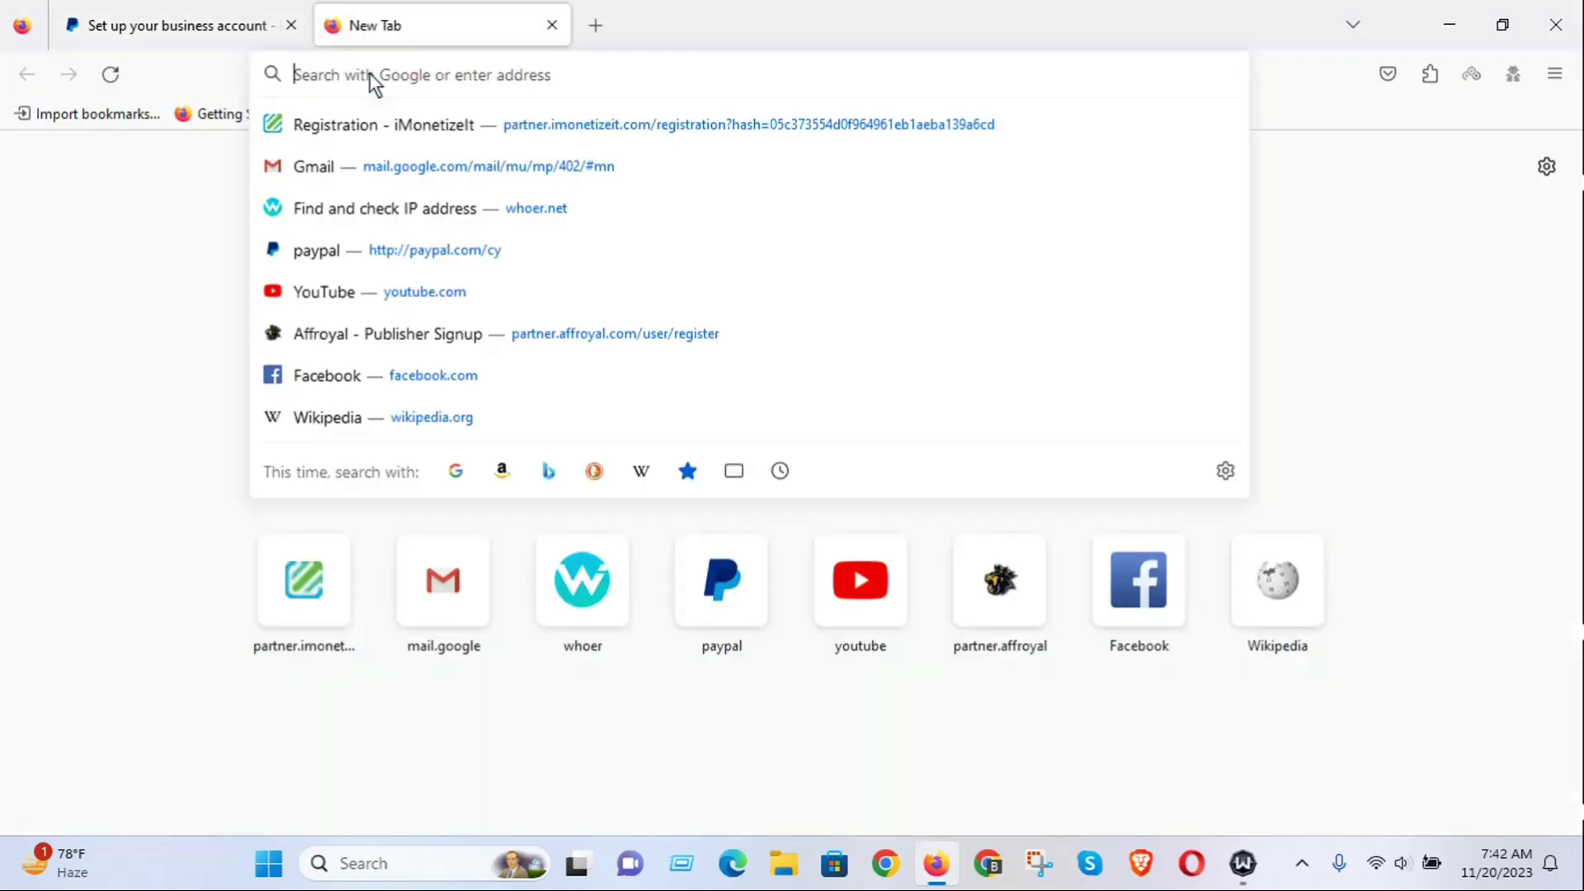
{"action": "type", "text": "mail.google.com/"}
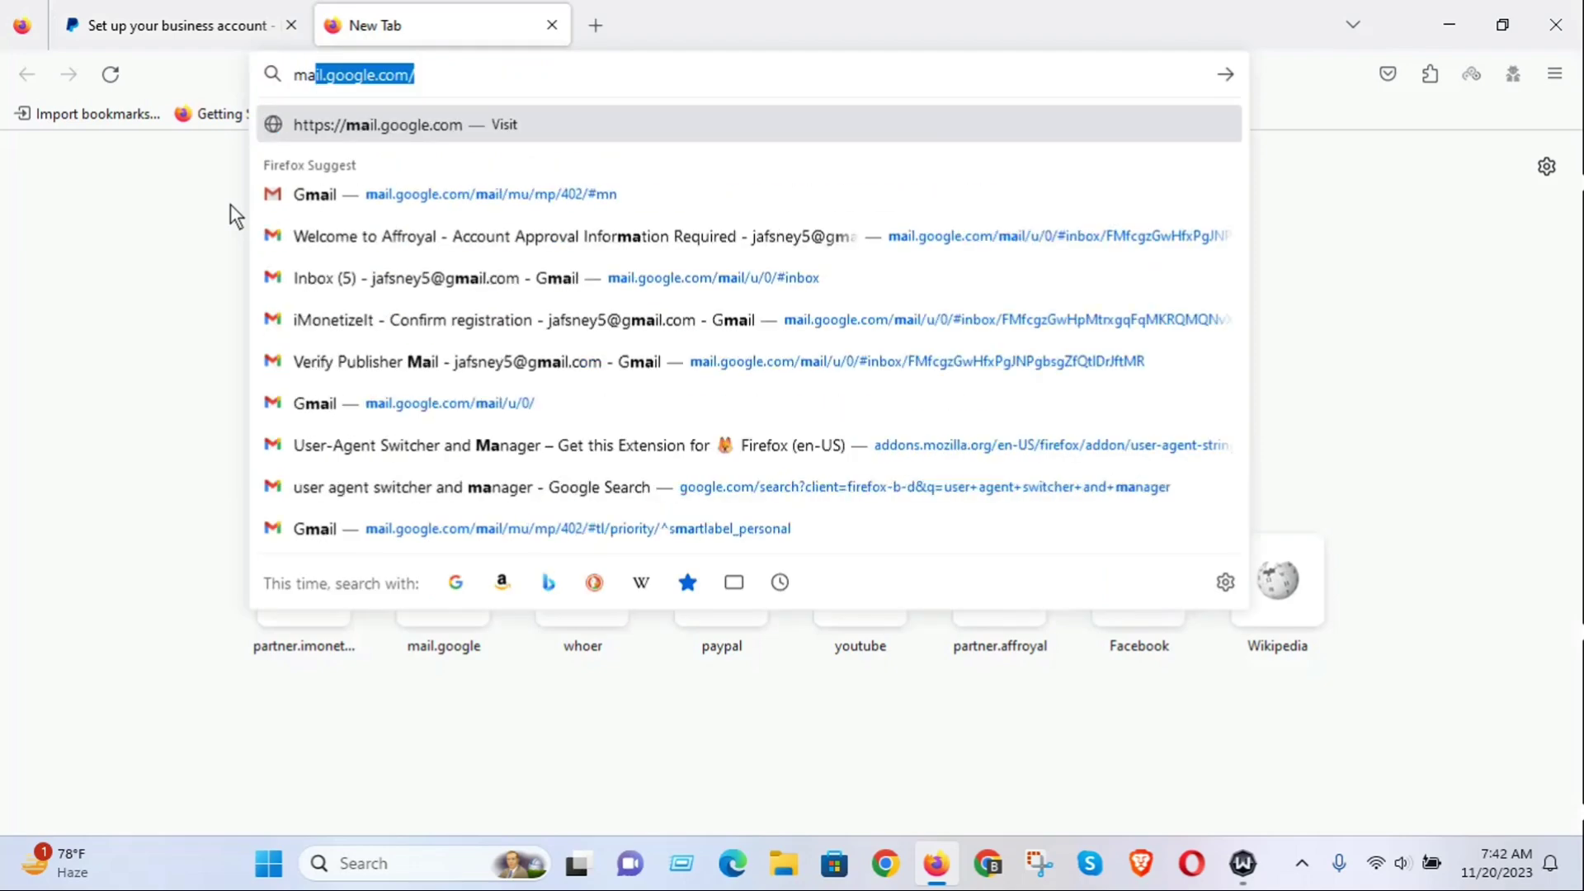
{"action": "left_click", "coordinate": [357, 172]}
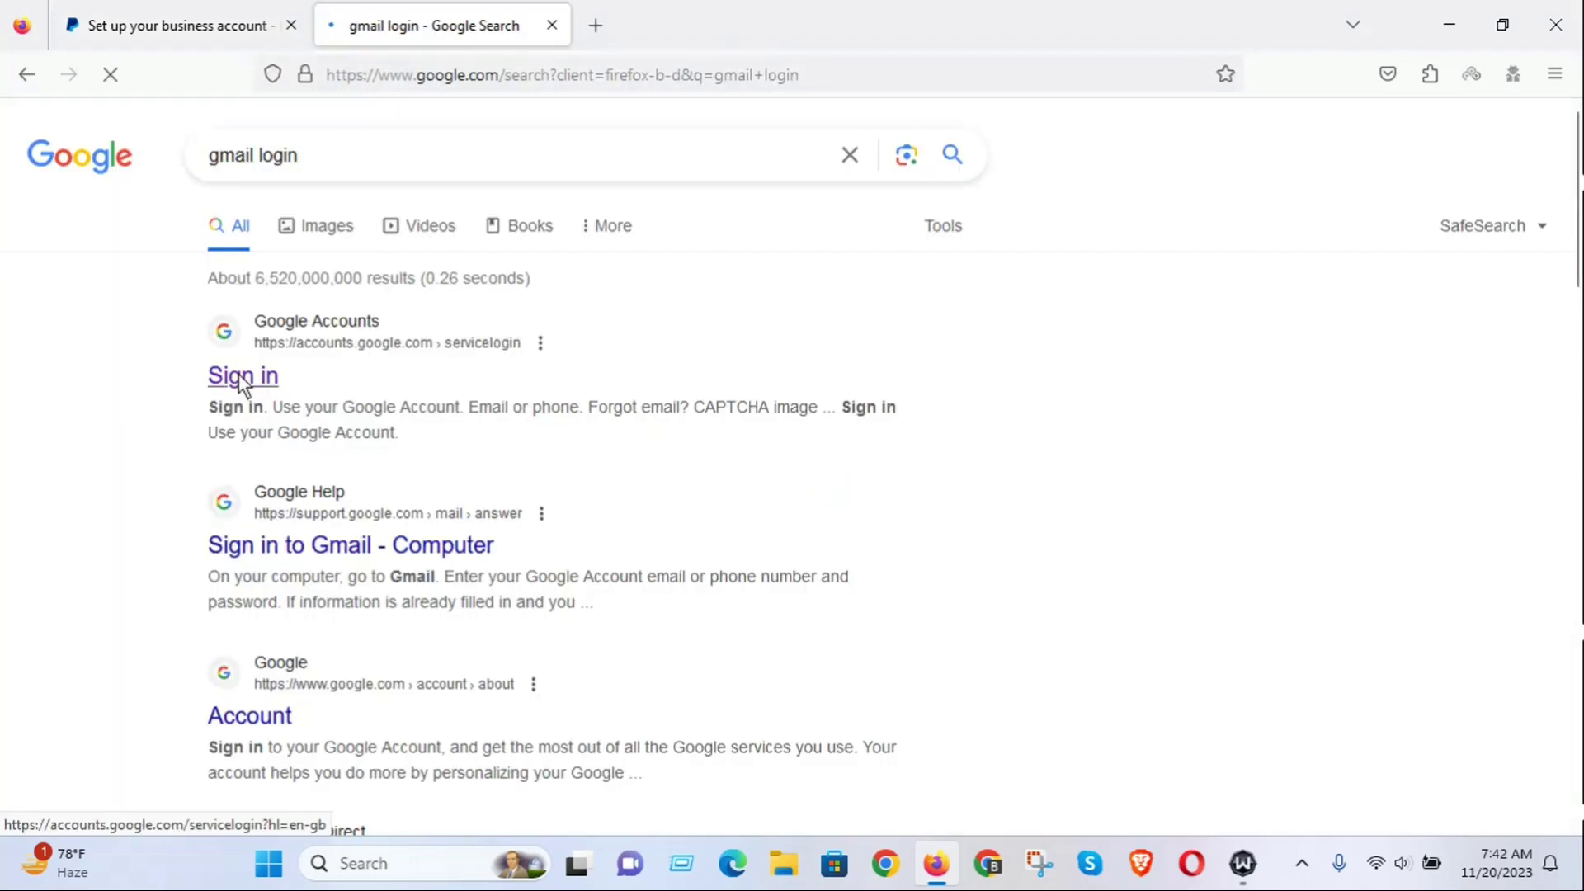
{"action": "left_click", "coordinate": [242, 378]}
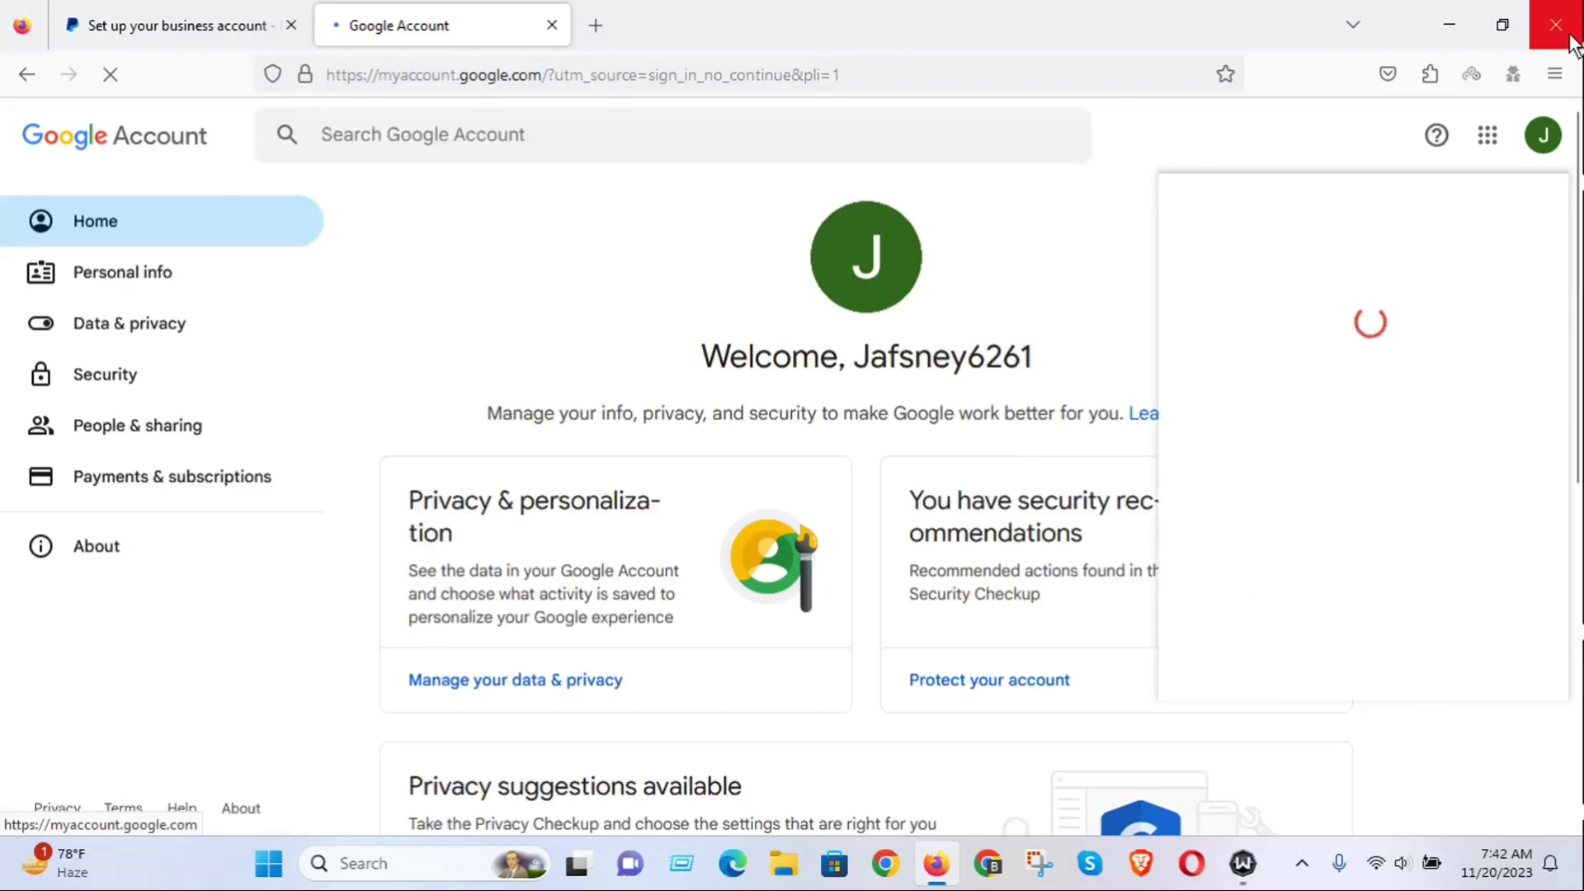
{"action": "left_click", "coordinate": [1477, 140]}
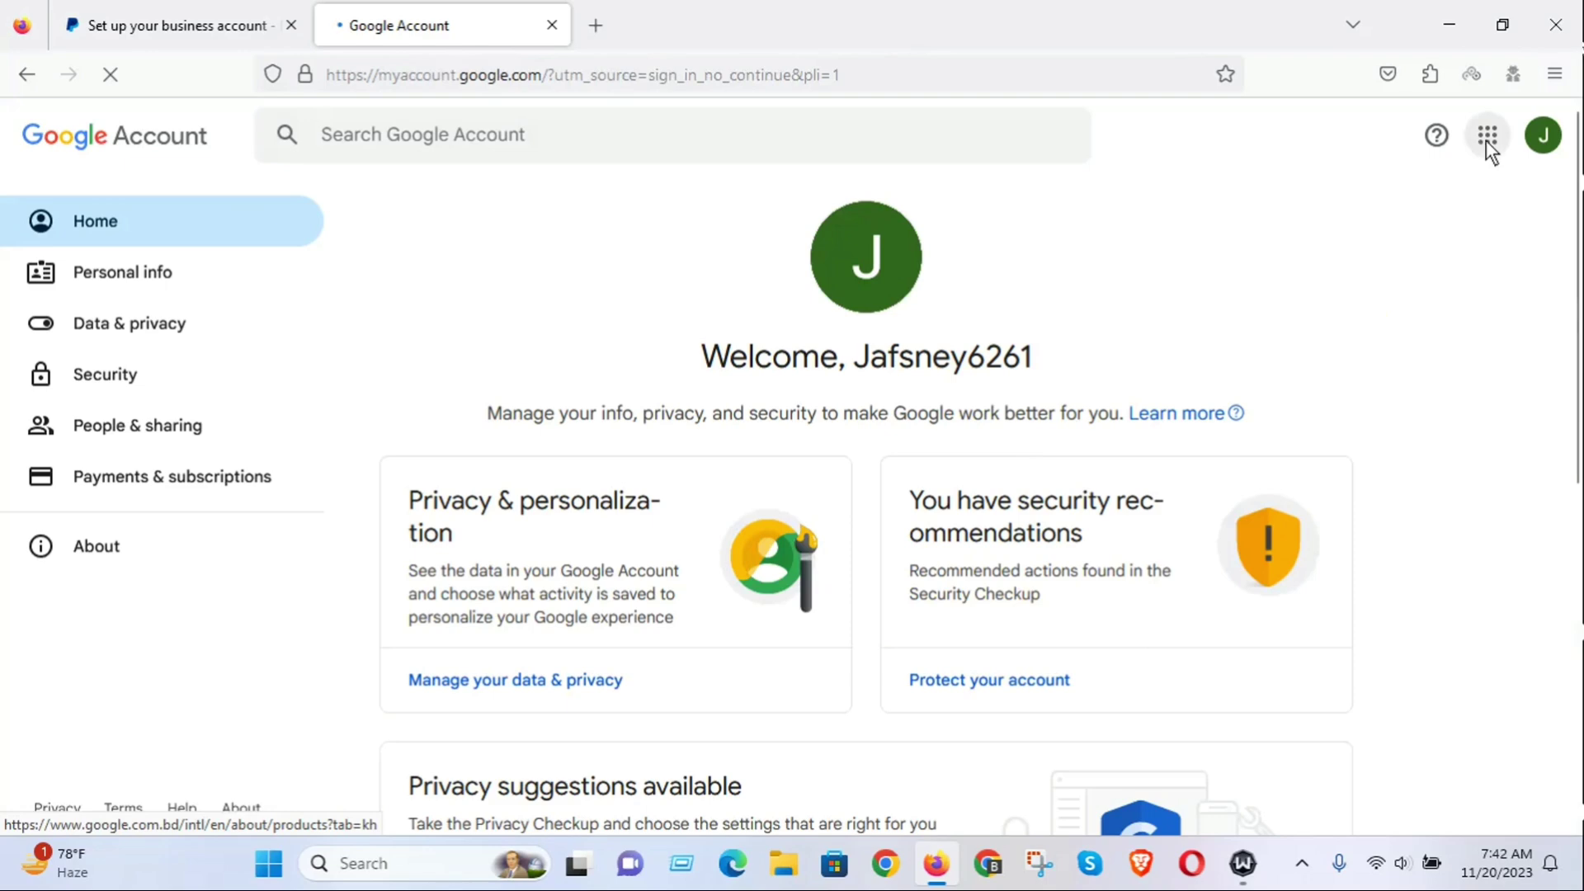
{"action": "left_click", "coordinate": [1487, 141]}
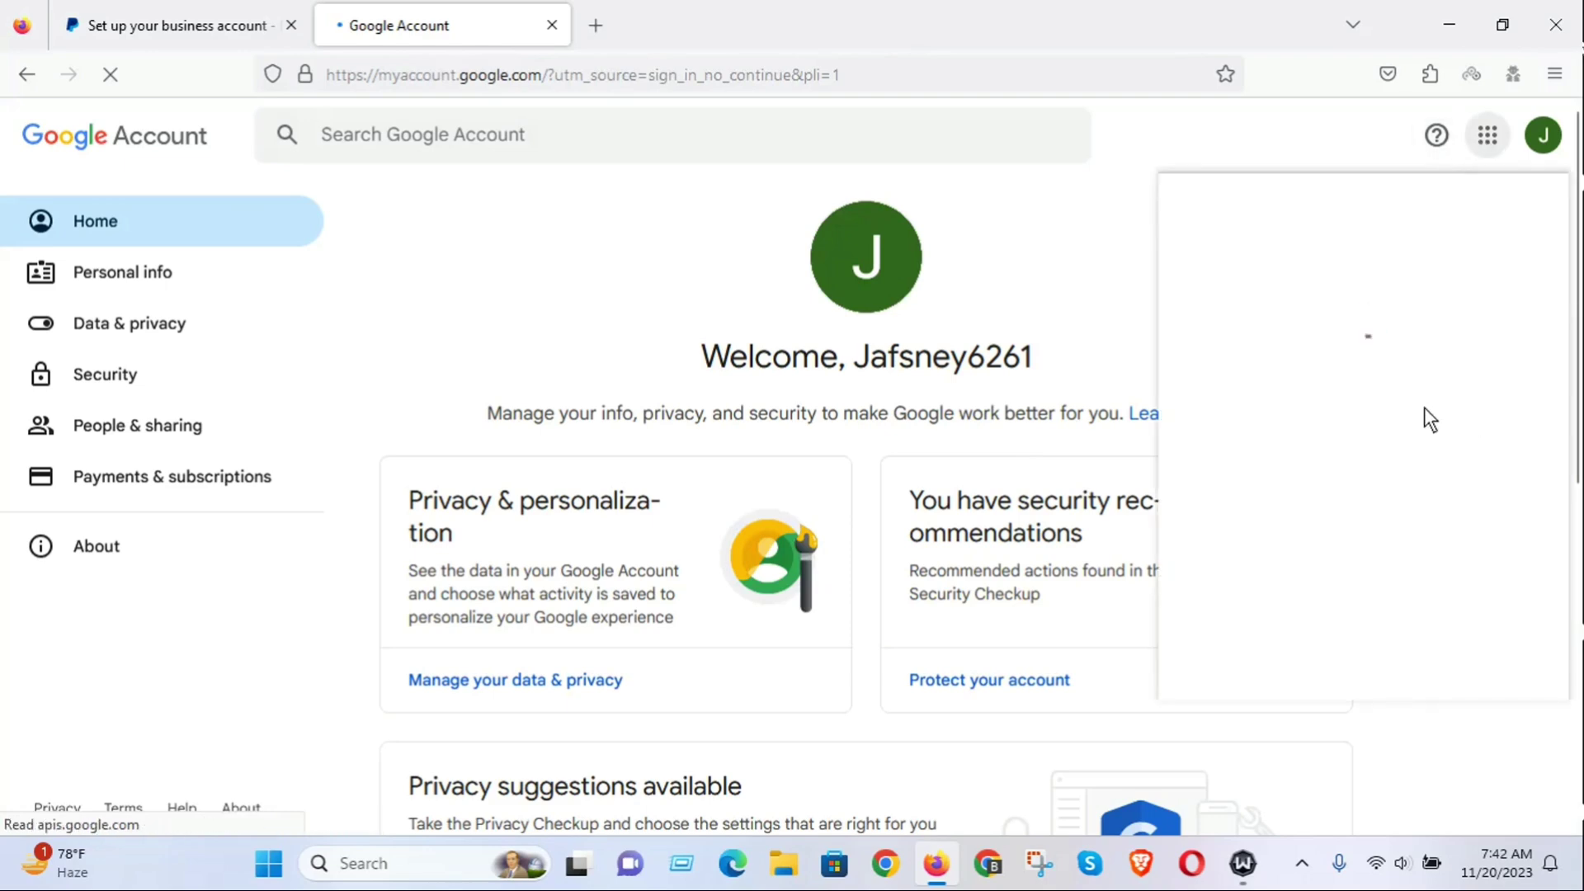
{"action": "left_click", "coordinate": [1466, 380]}
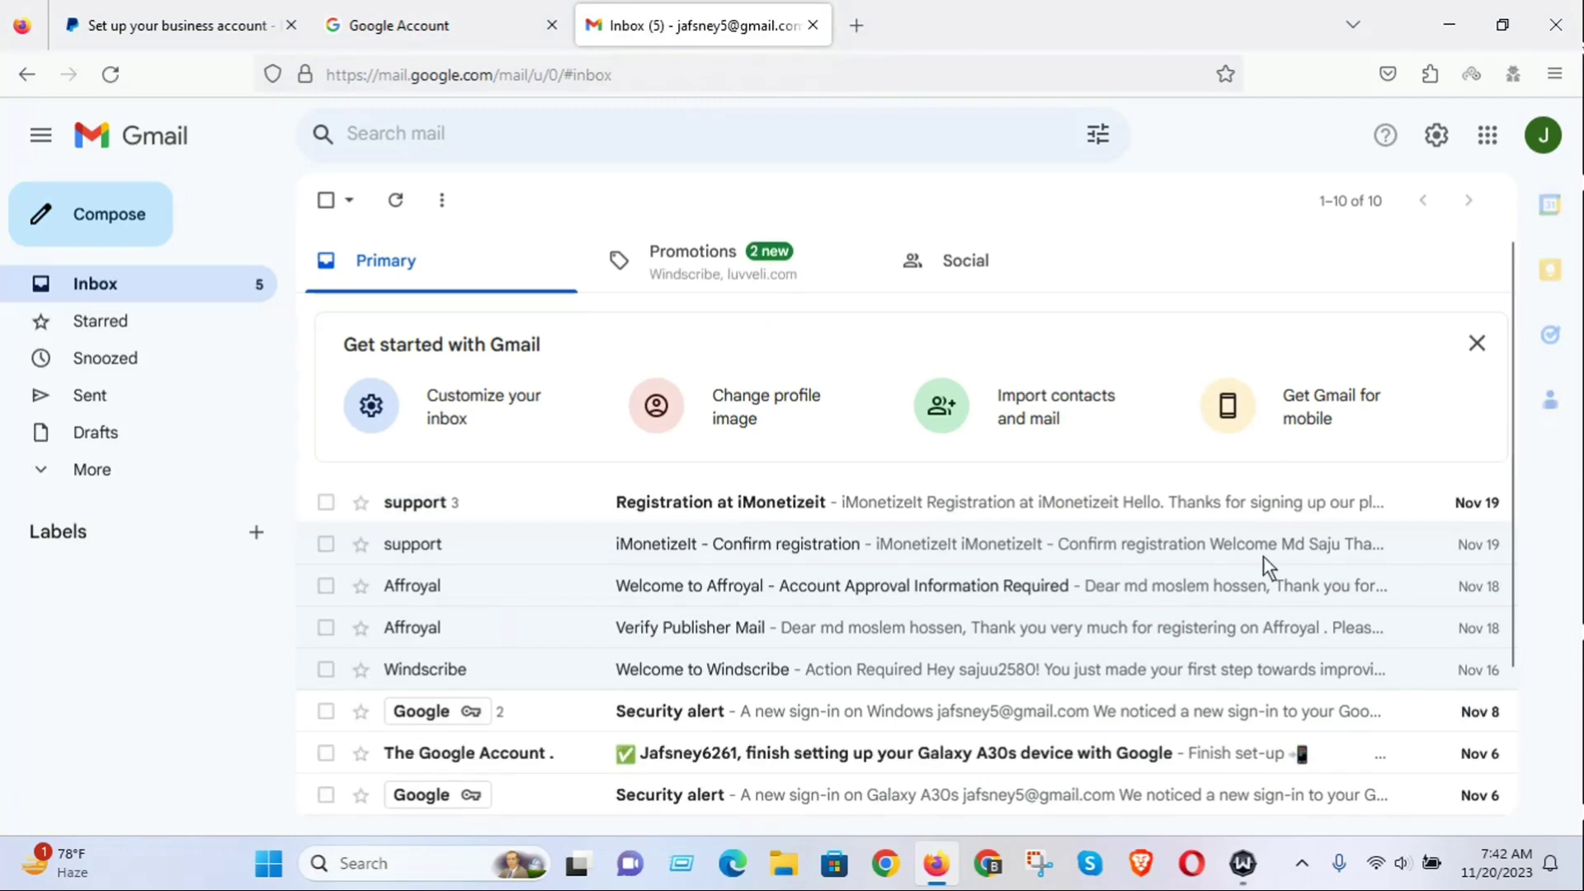
Copy the account's email address from the avatar panel and return to the PayPal form.
{"action": "left_click", "coordinate": [1545, 140]}
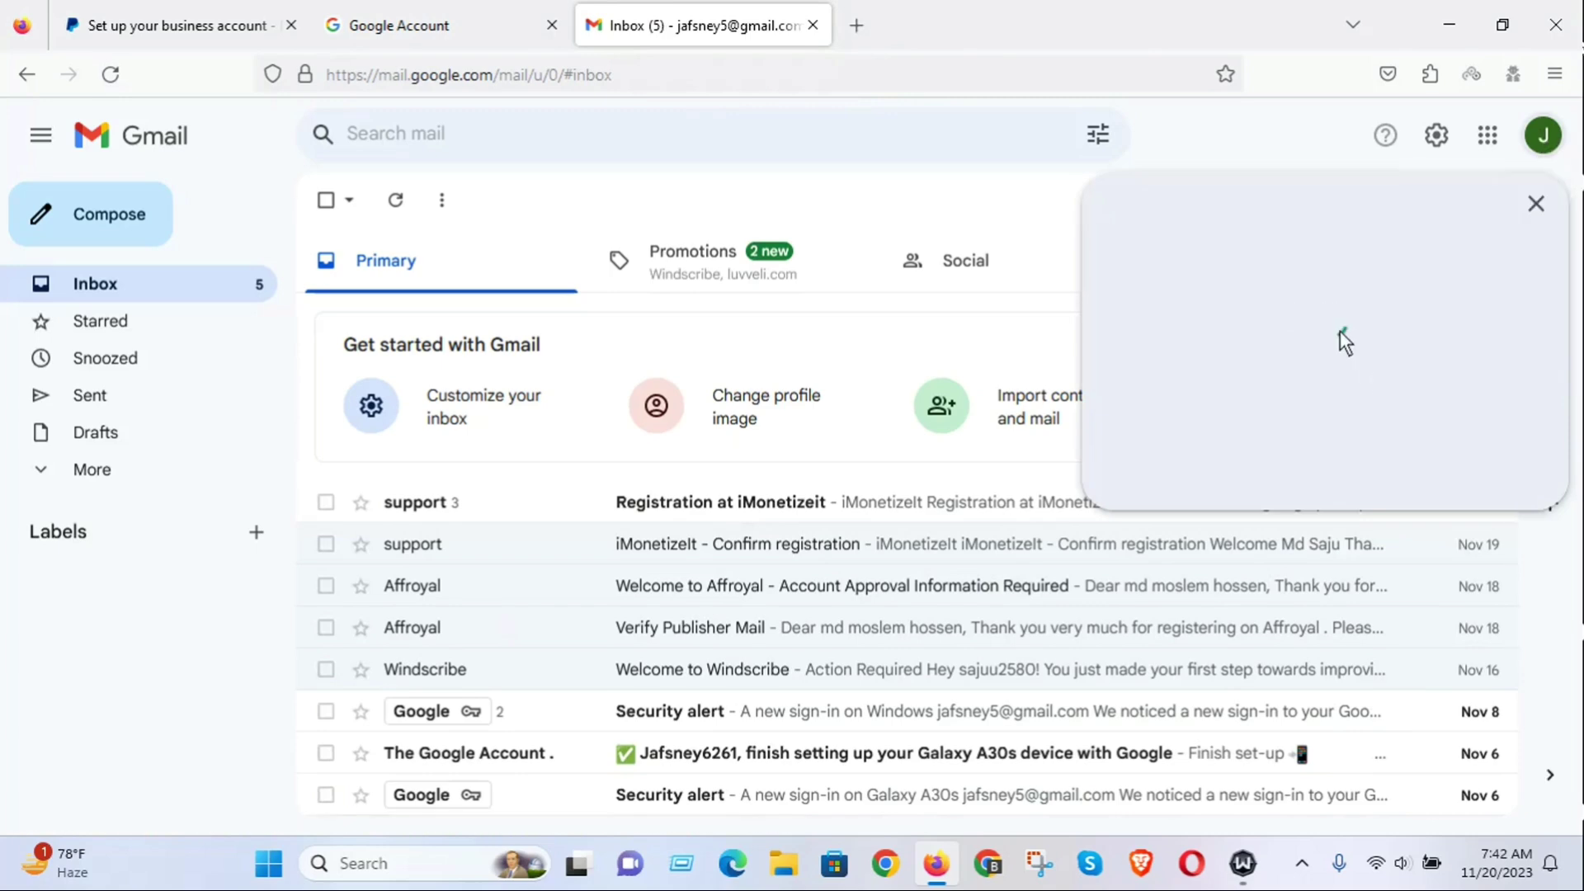
{"action": "left_click_drag", "start_coordinate": [1408, 206], "coordinate": [1259, 208]}
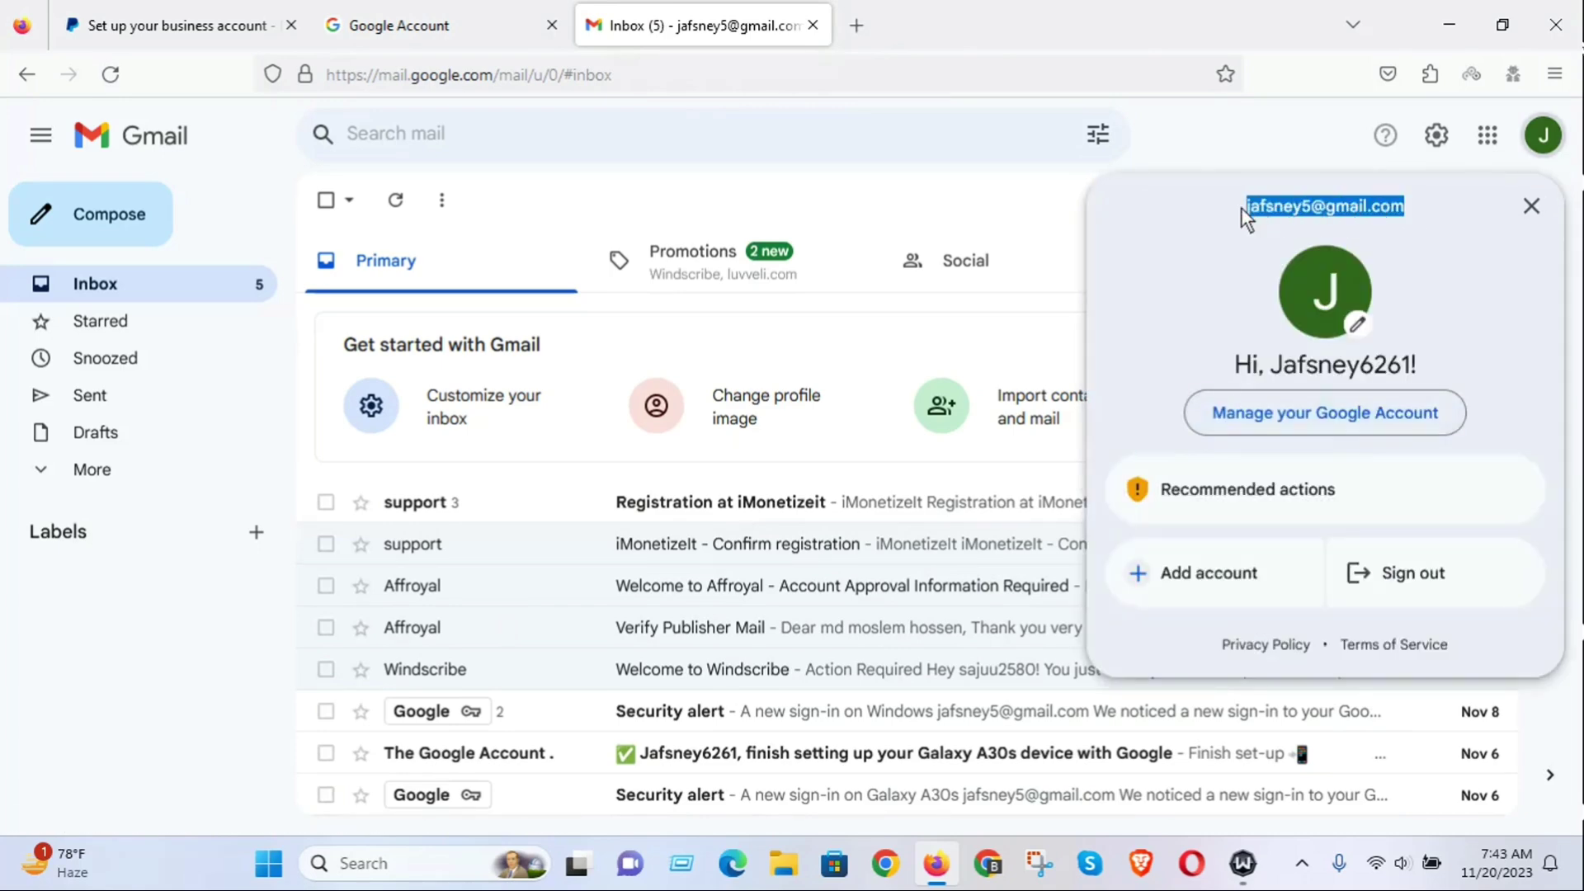
{"action": "right_click", "coordinate": [1271, 203]}
{"action": "left_click", "coordinate": [1329, 225]}
{"action": "left_click", "coordinate": [201, 7]}
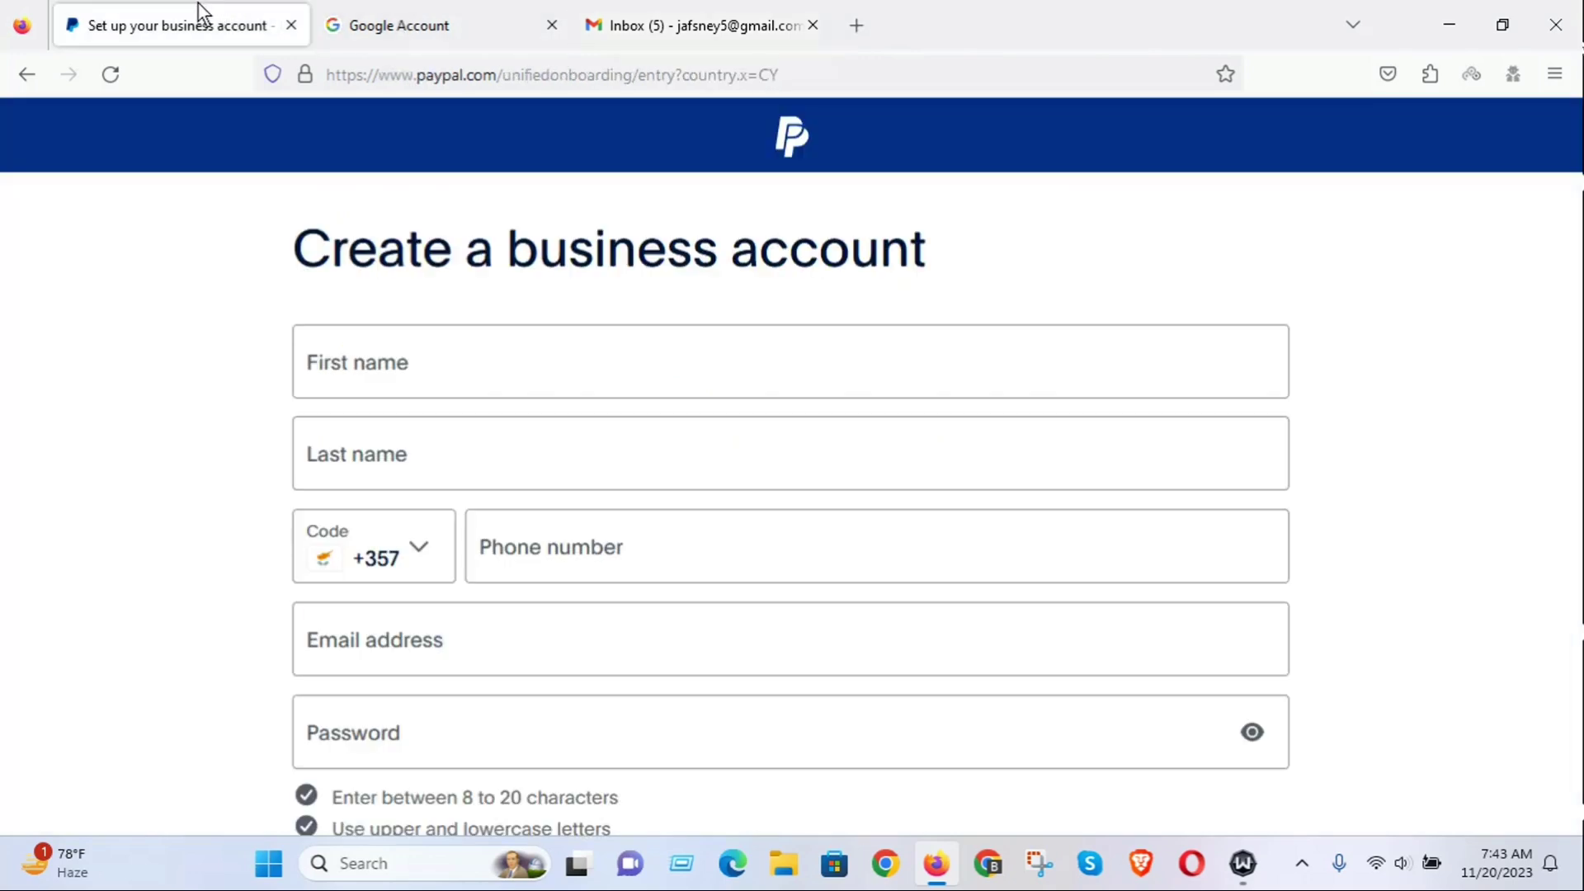
Close the Google Account tab and enter the first and last name, correcting the mistyped last name.
{"action": "left_click", "coordinate": [505, 16]}
{"action": "left_click", "coordinate": [552, 24]}
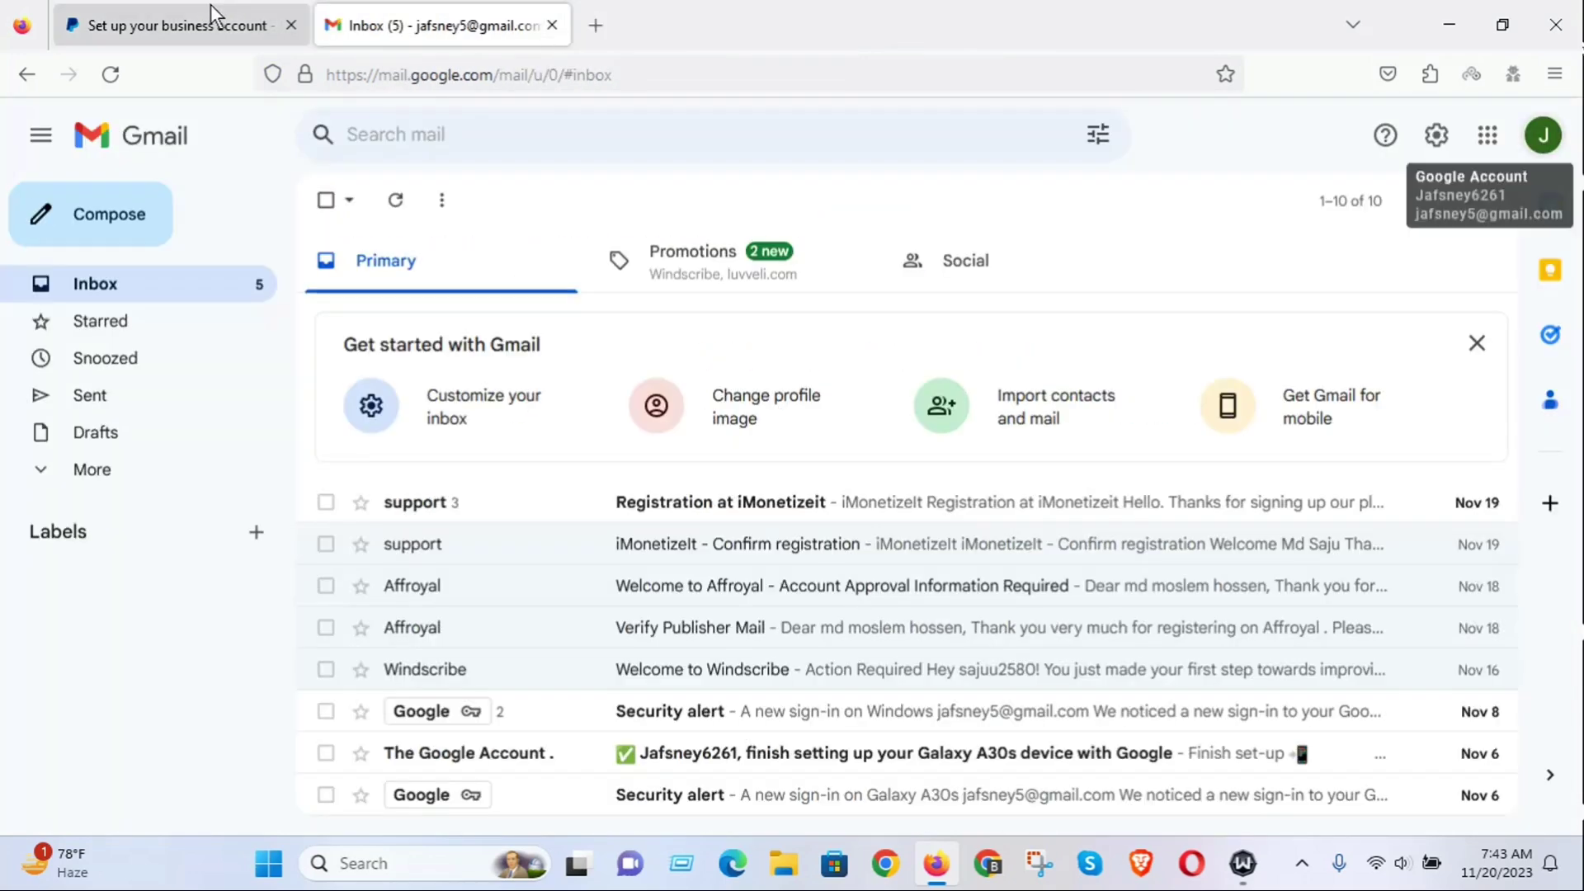
{"action": "left_click", "coordinate": [211, 7]}
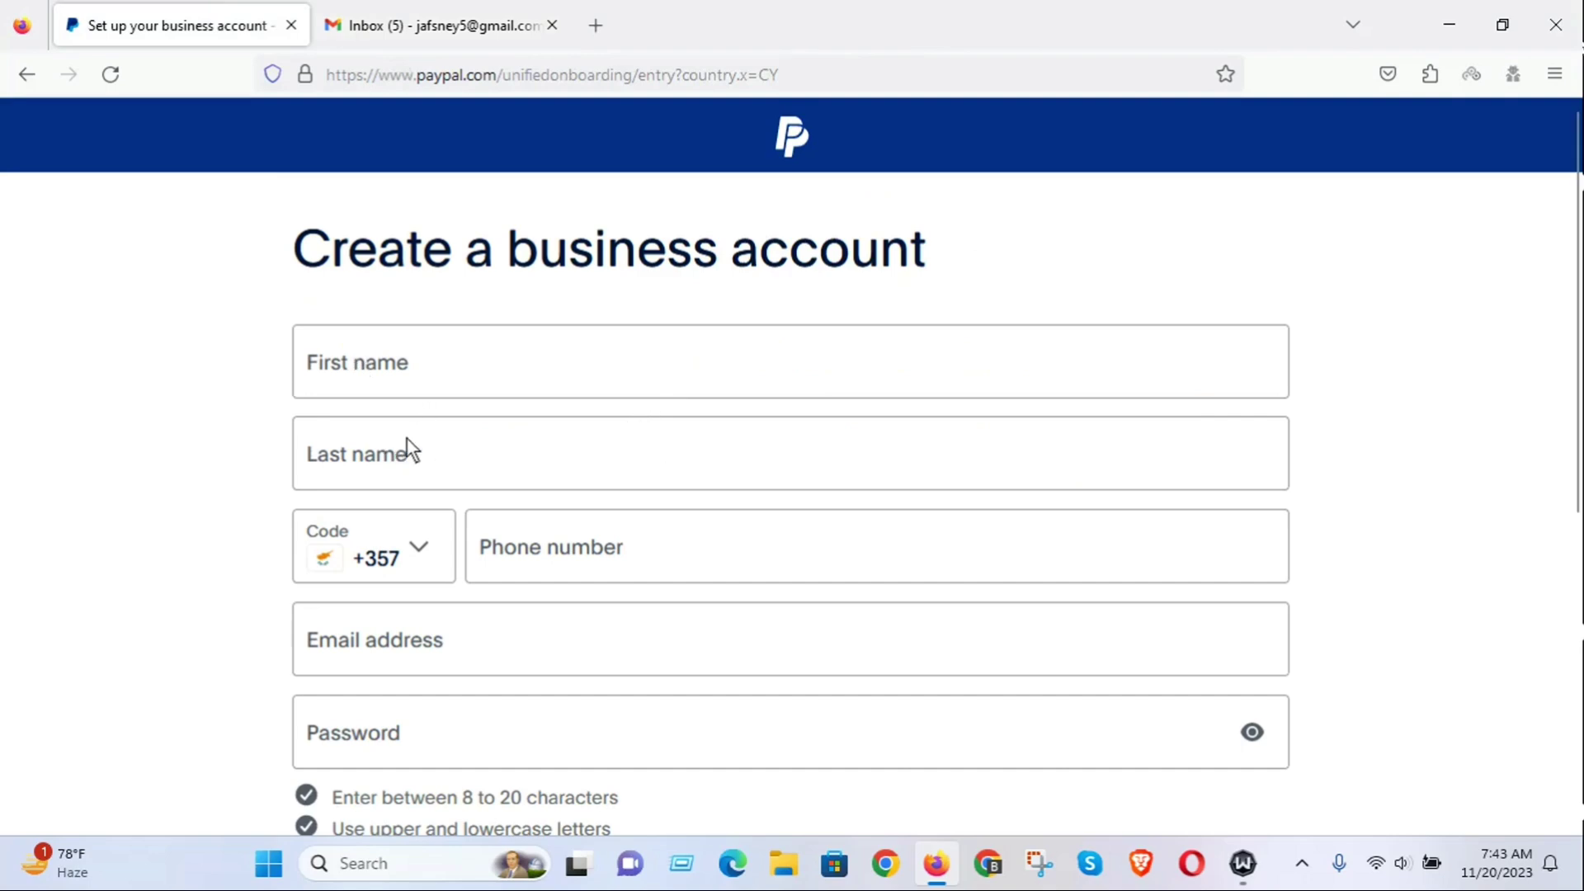
{"action": "left_click", "coordinate": [399, 359]}
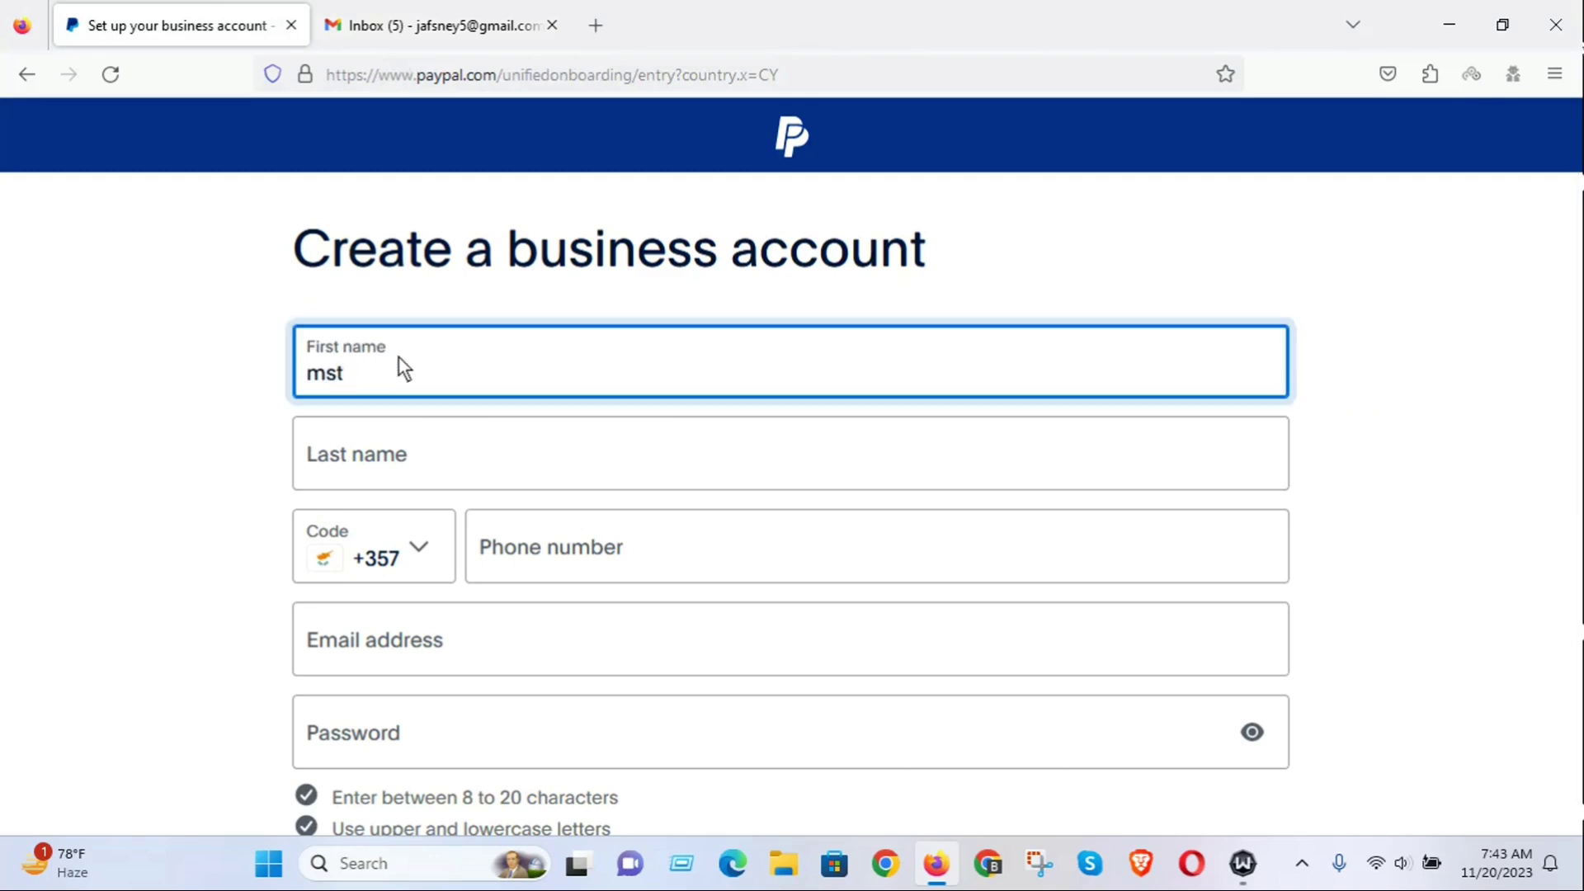
{"action": "left_click", "coordinate": [382, 458]}
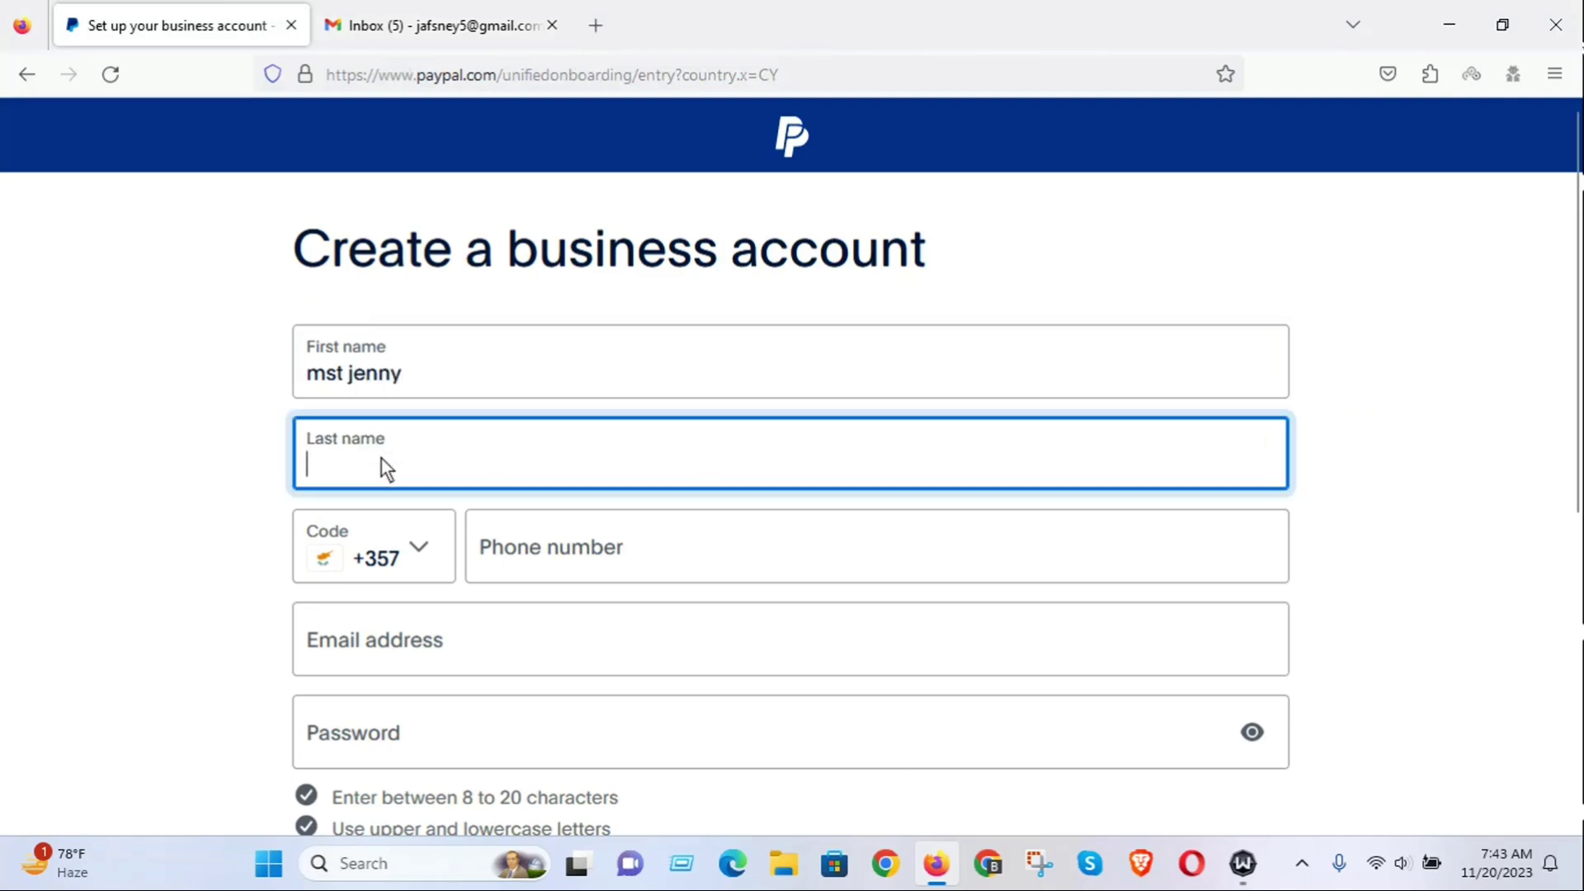
{"action": "type", "text": "john"}
{"action": "left_click_drag", "start_coordinate": [402, 456], "coordinate": [244, 472]}
Set the phone country code to BD +880.
{"action": "left_click", "coordinate": [427, 543]}
{"action": "left_click", "coordinate": [417, 554]}
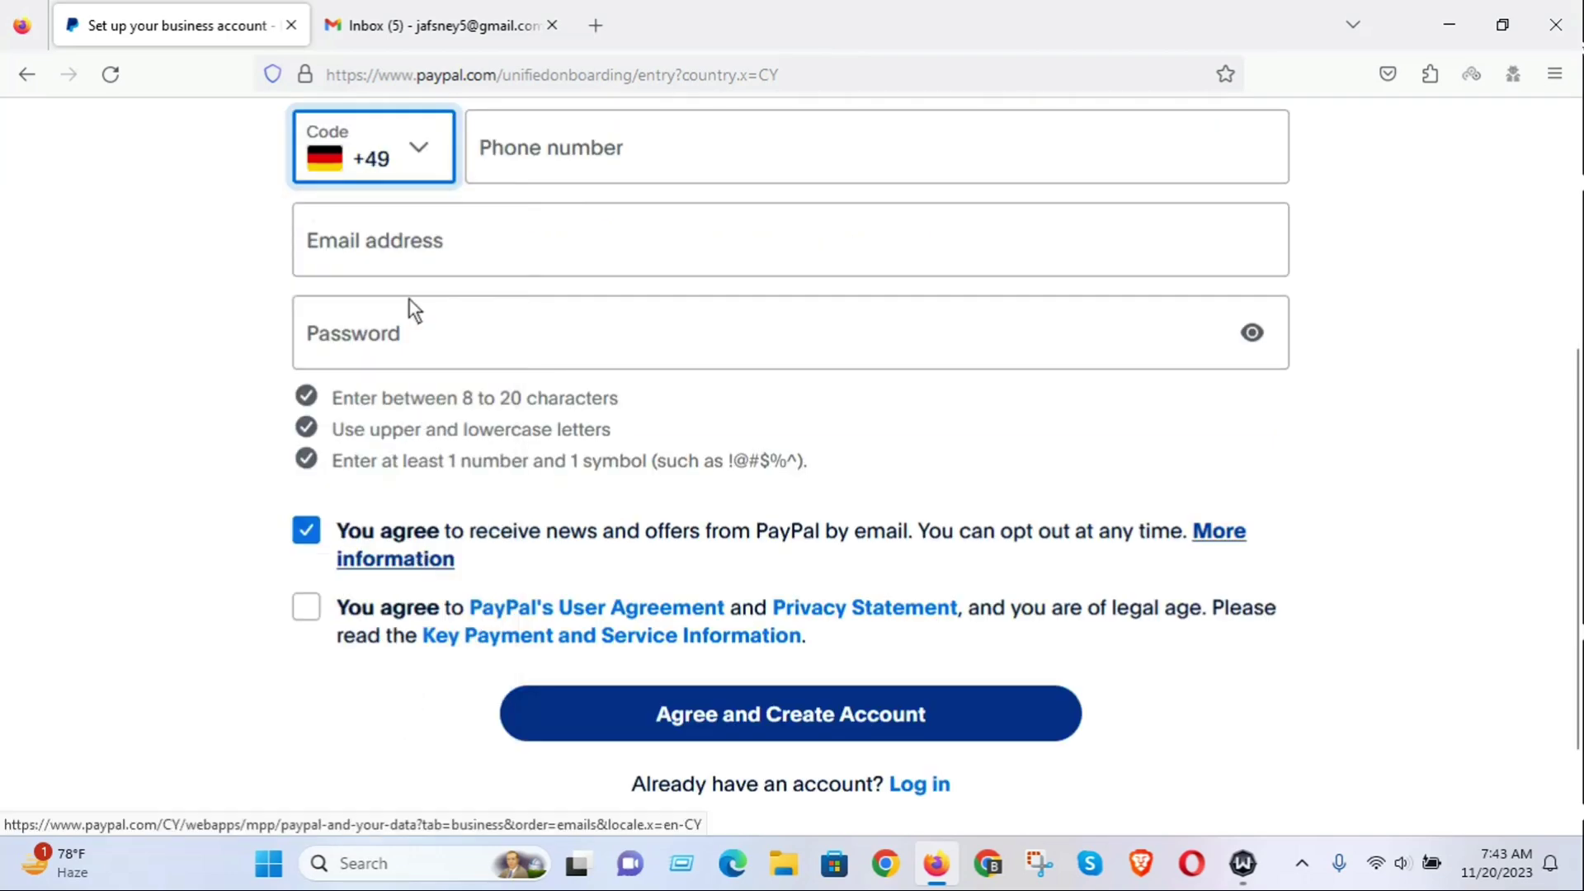
{"action": "scroll", "coordinate": [493, 402], "scroll_direction": "up", "scroll_amount": 4}
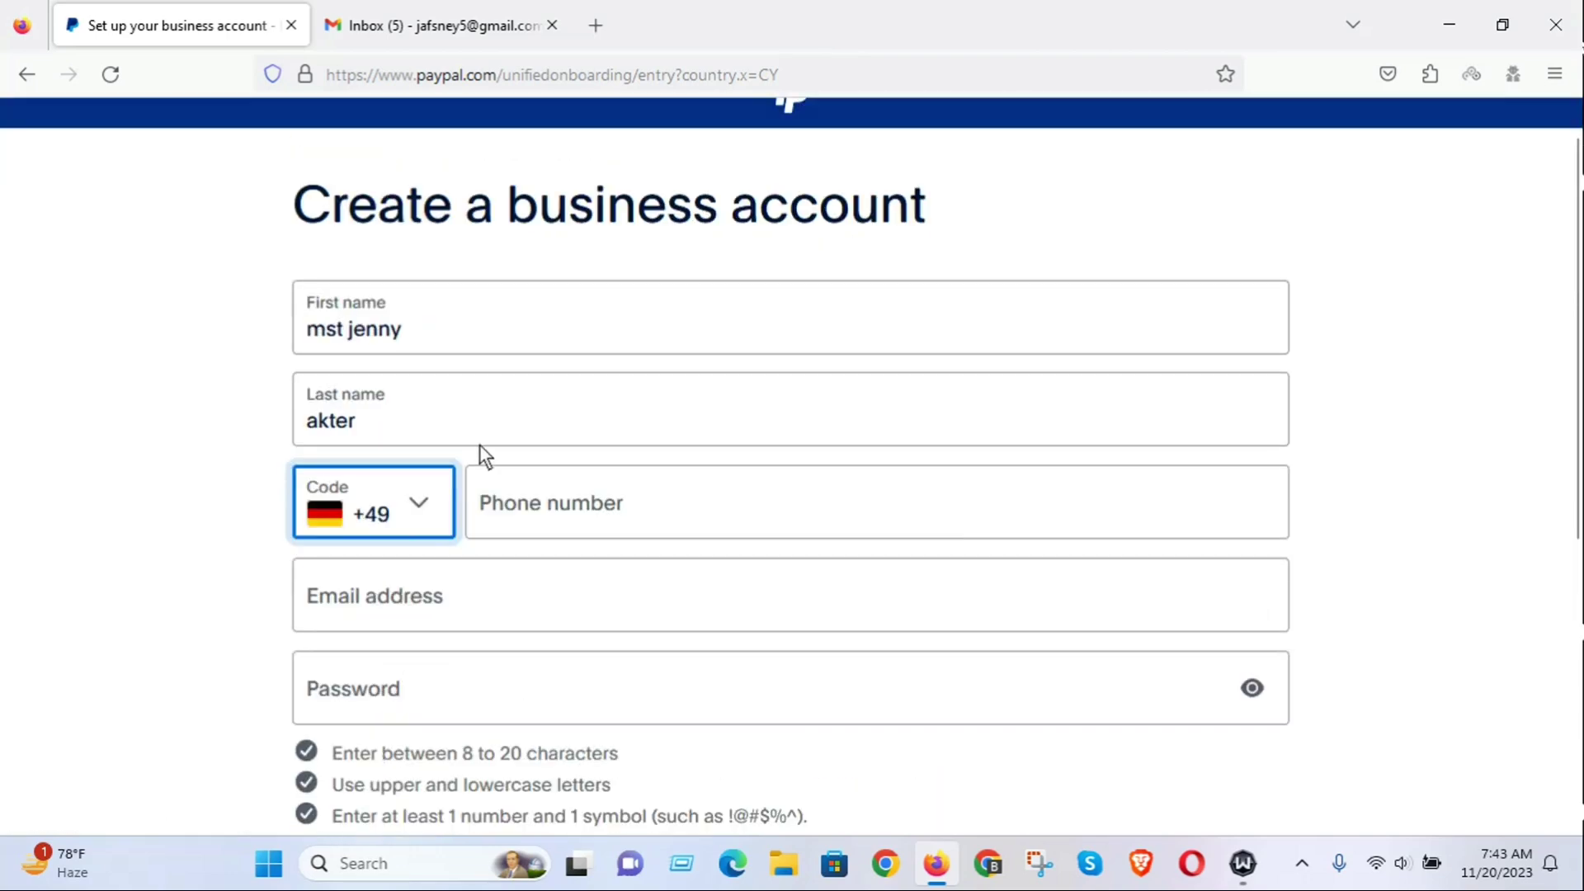
{"action": "left_click", "coordinate": [419, 508]}
{"action": "scroll", "coordinate": [438, 705], "scroll_direction": "up", "scroll_amount": 5}
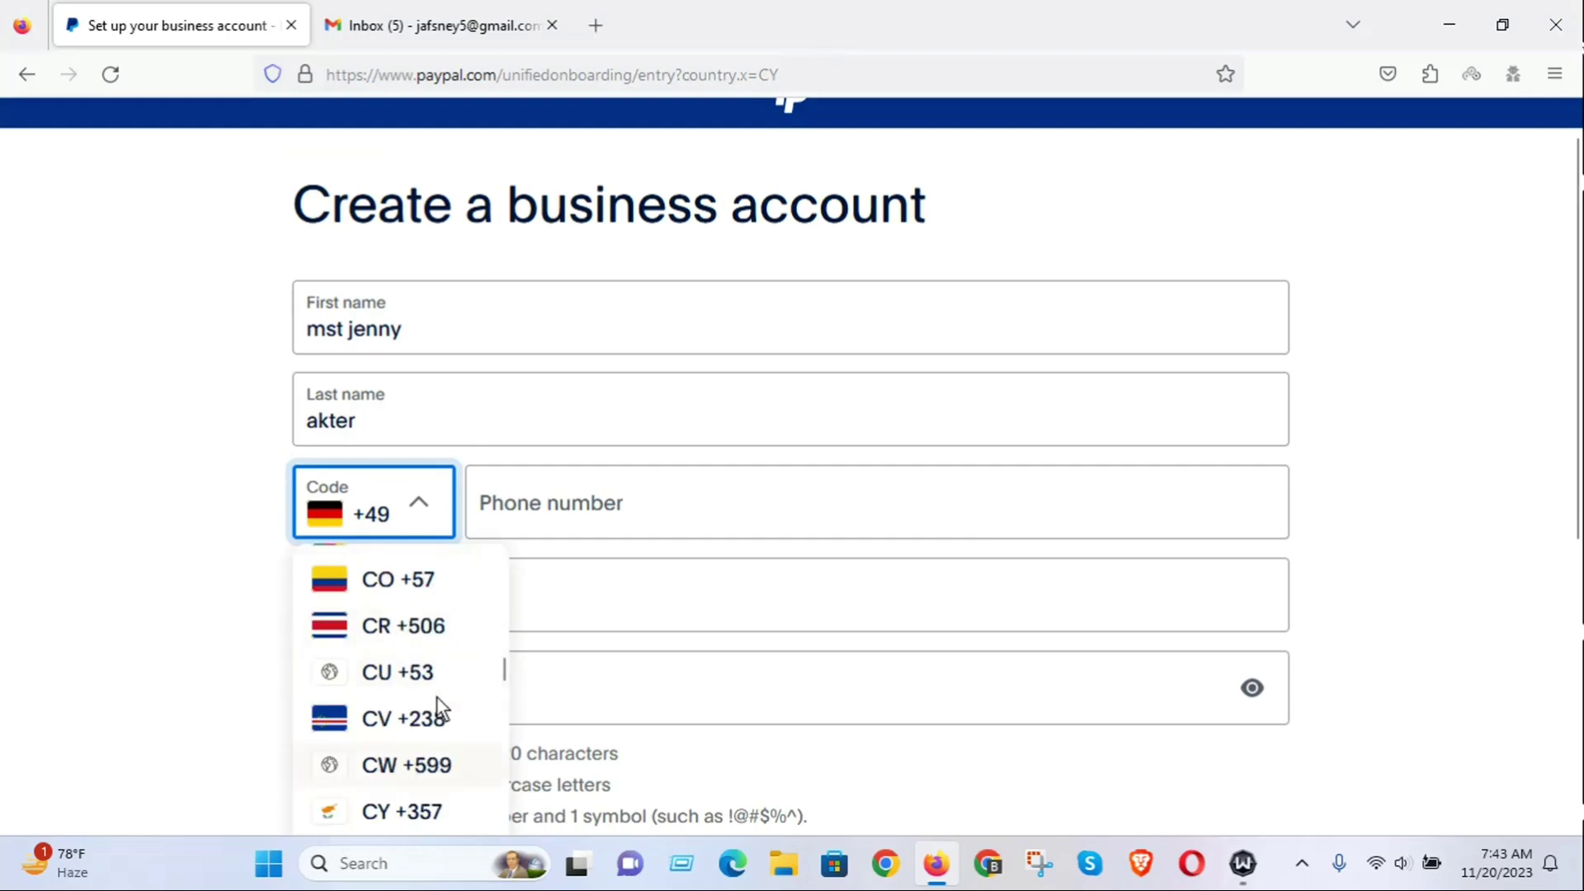
{"action": "scroll", "coordinate": [438, 707], "scroll_direction": "up", "scroll_amount": 8}
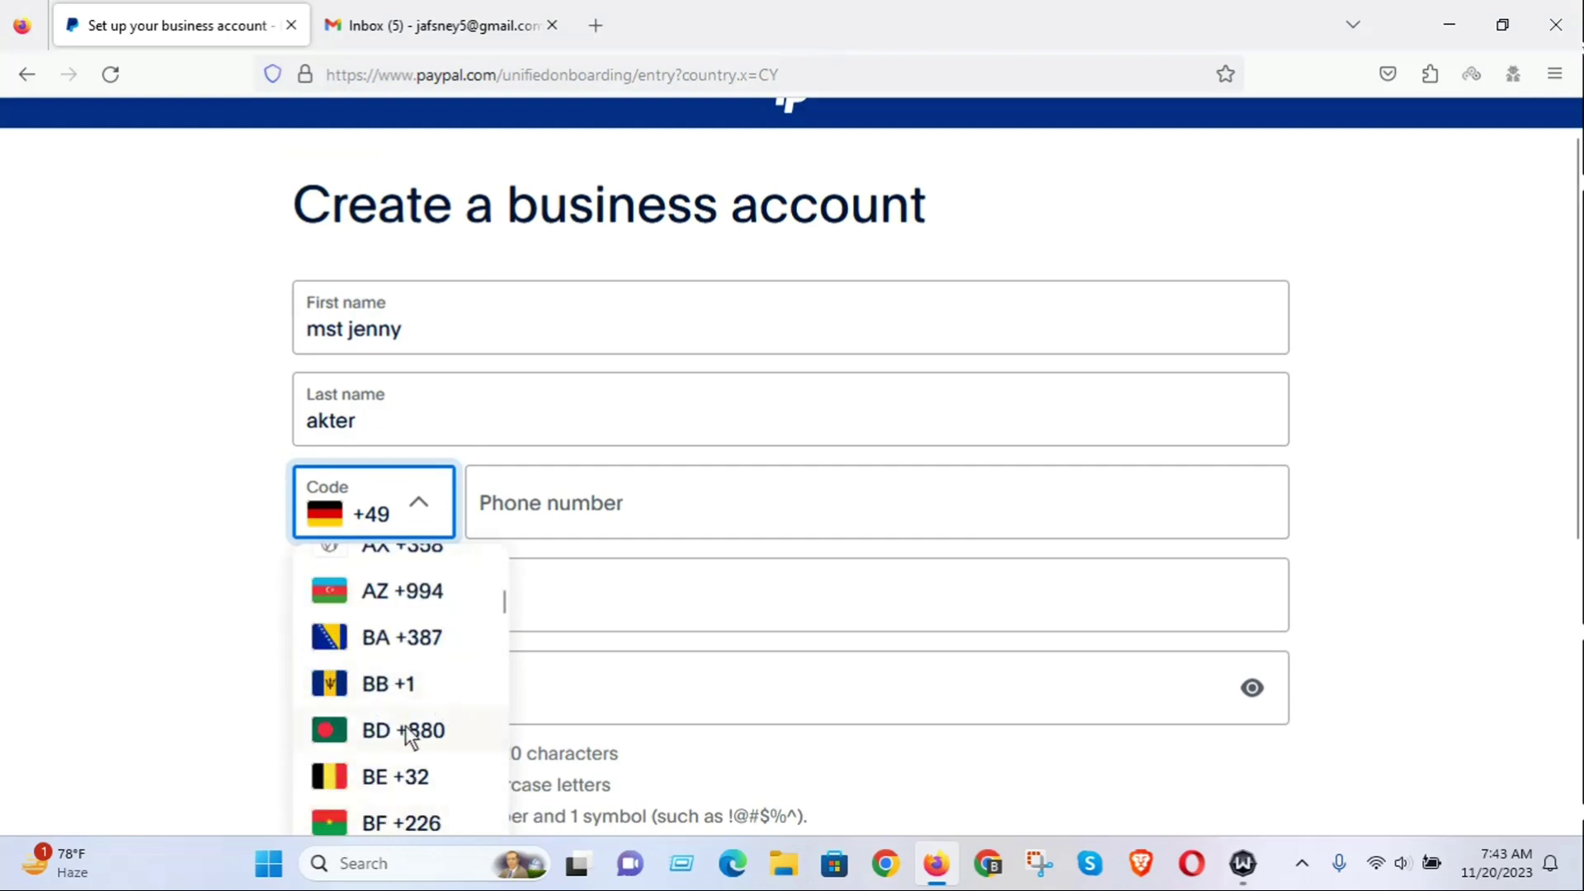
{"action": "left_click", "coordinate": [428, 728]}
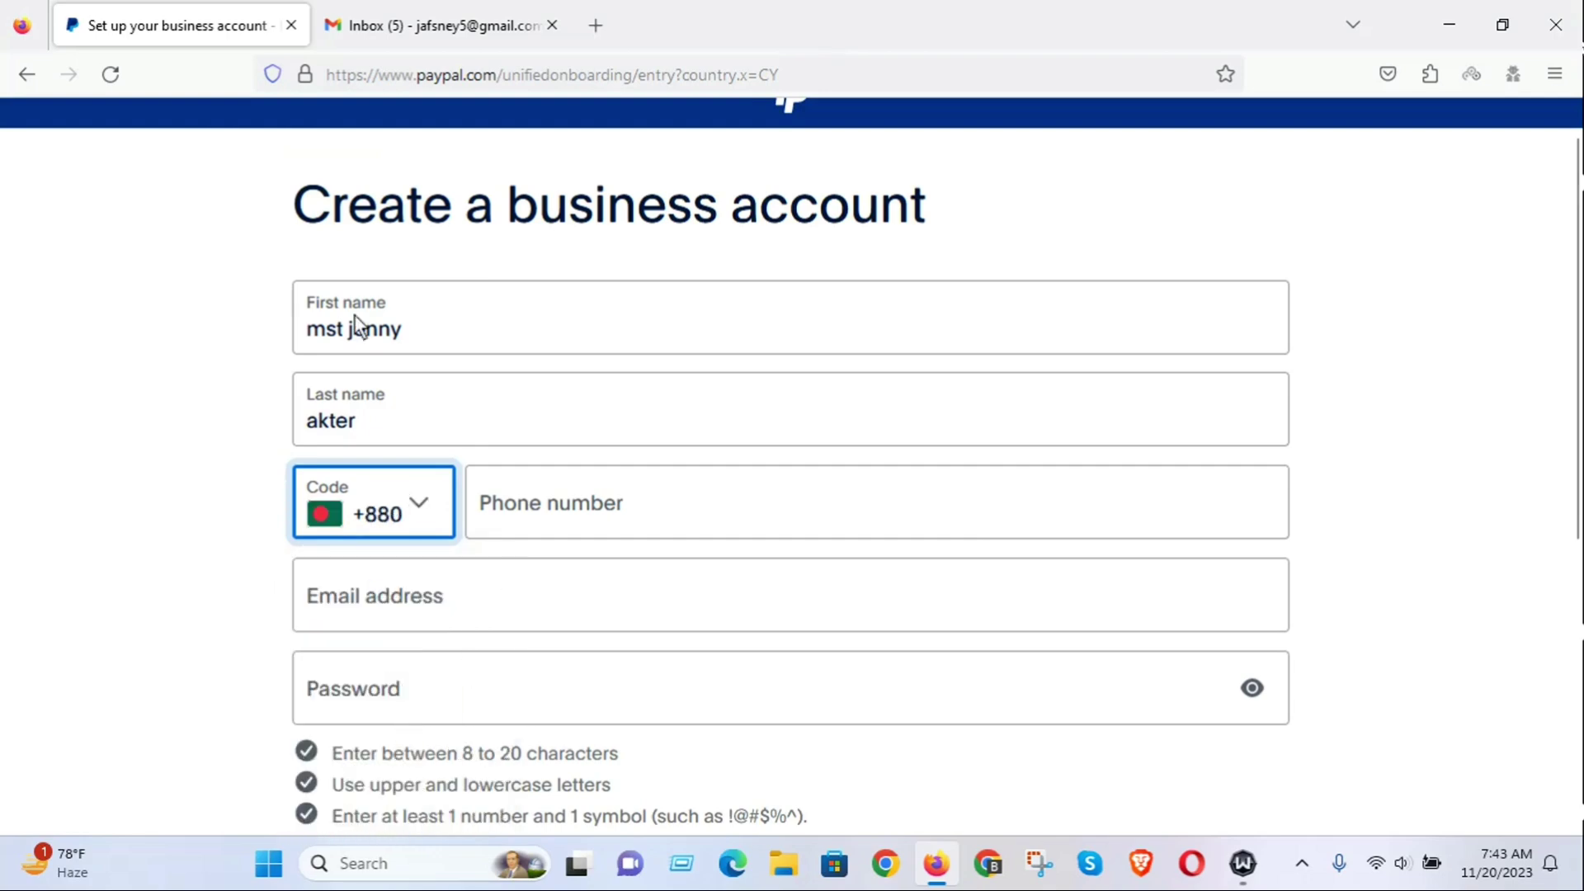
Enter the phone number in the sign-up form.
{"action": "left_click", "coordinate": [512, 496]}
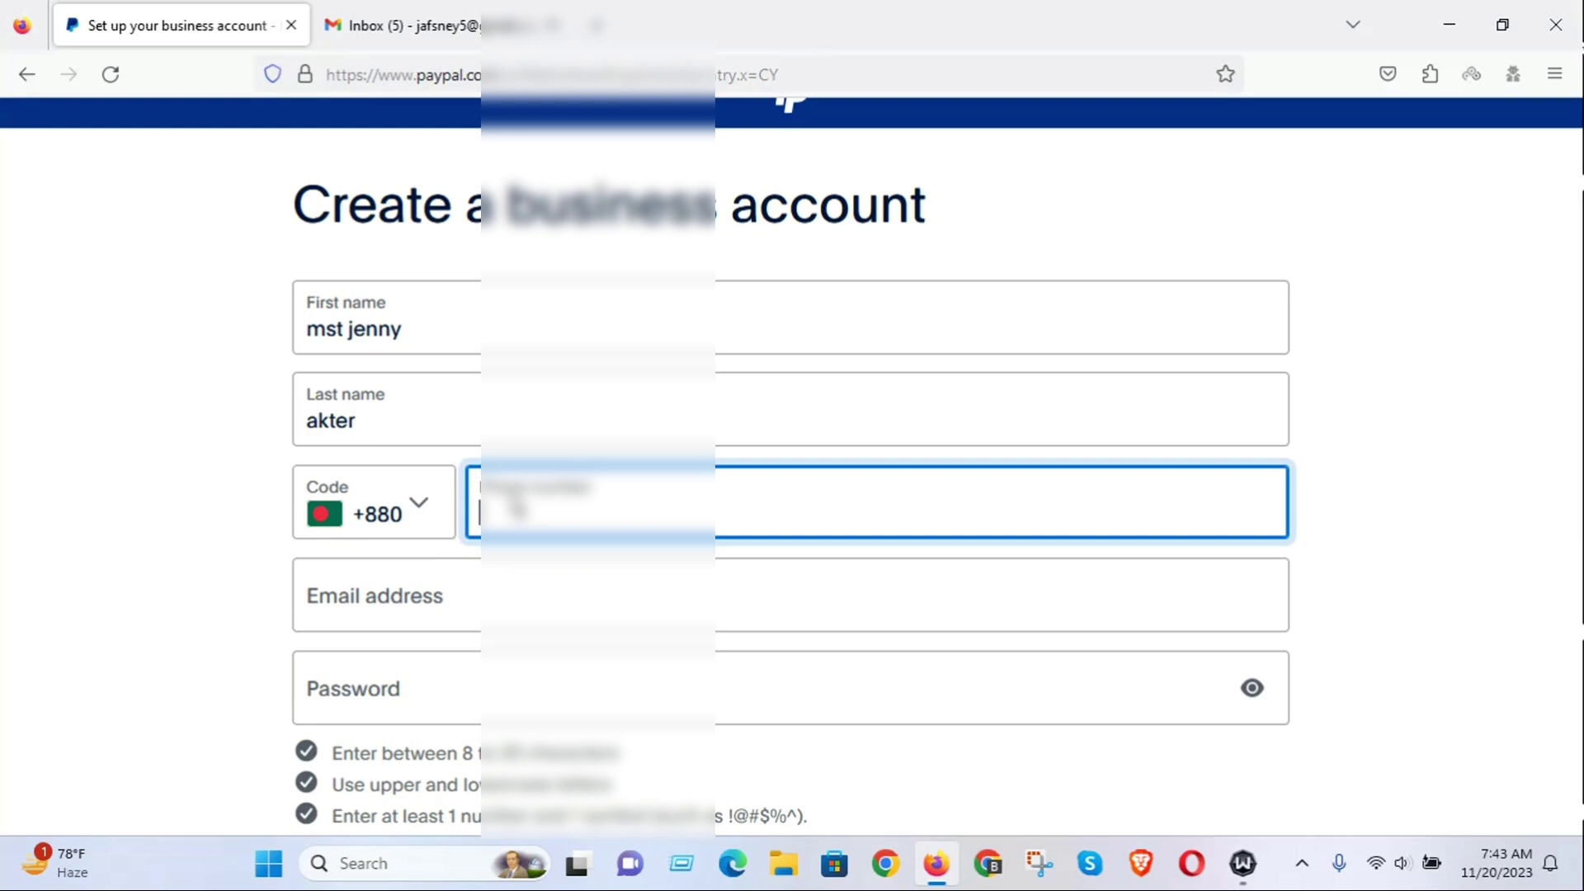
{"action": "type", "text": "01712345"}
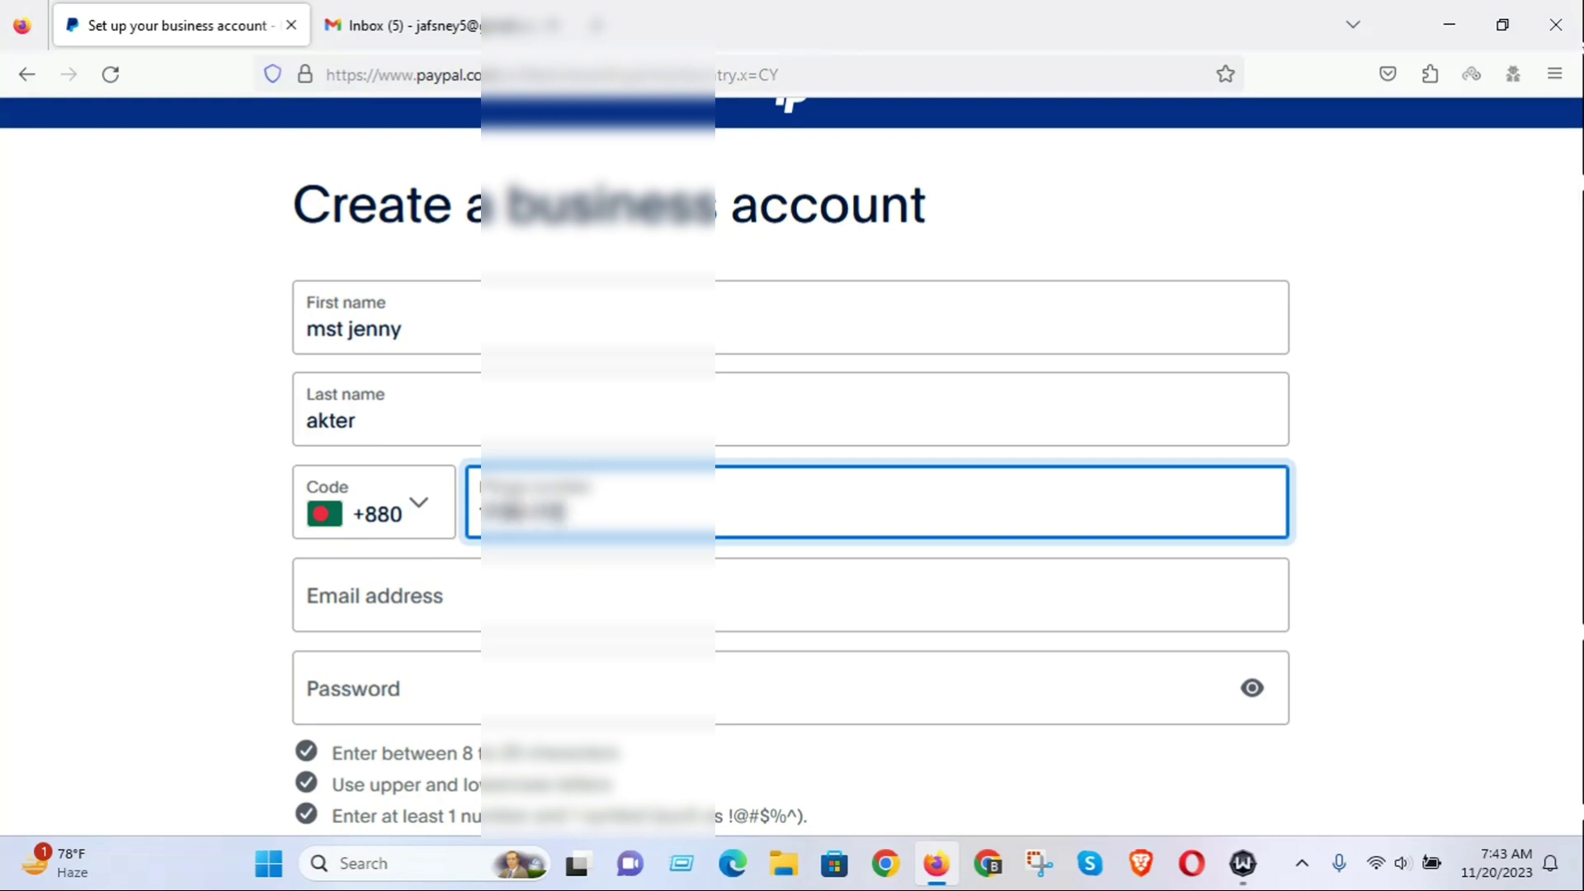
{"action": "type", "text": "67"}
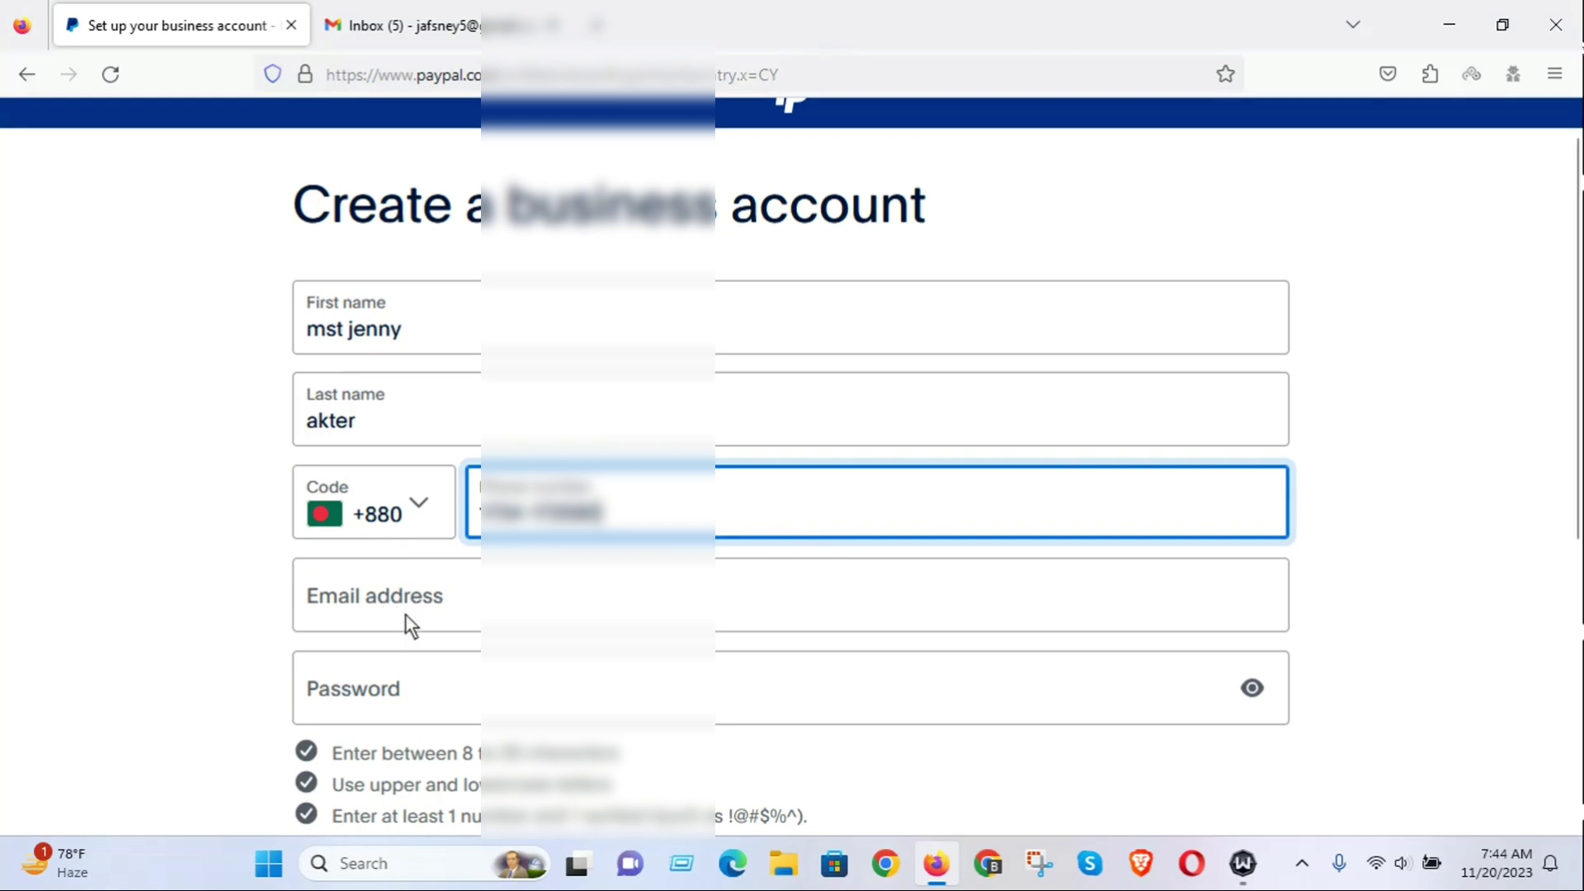
{"action": "left_click", "coordinate": [1302, 863]}
{"action": "left_click", "coordinate": [1350, 747]}
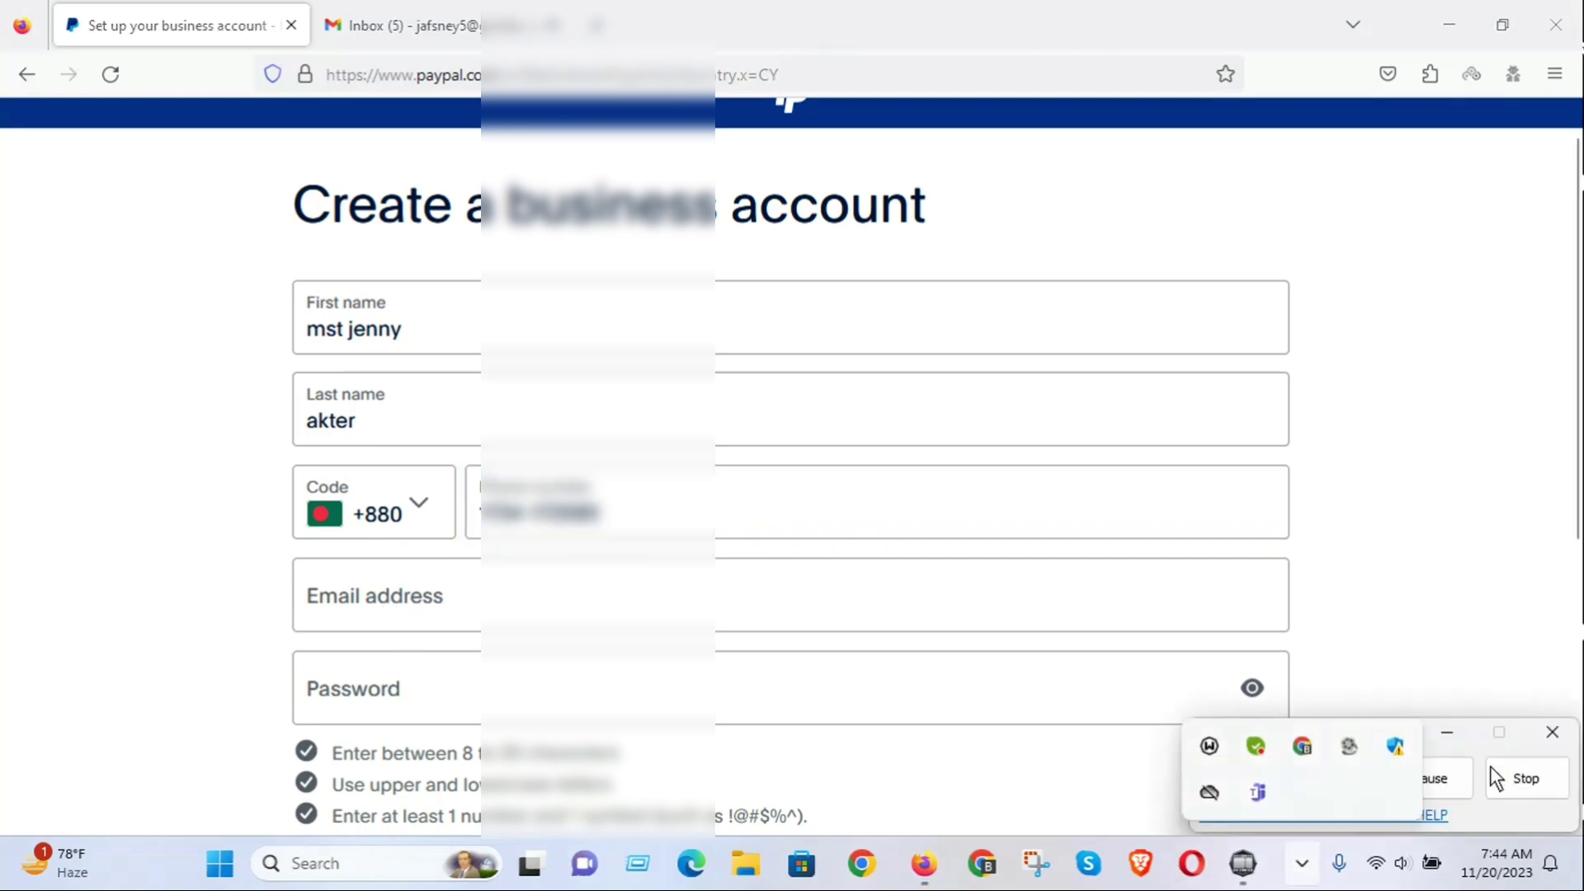
{"action": "left_click", "coordinate": [1432, 788]}
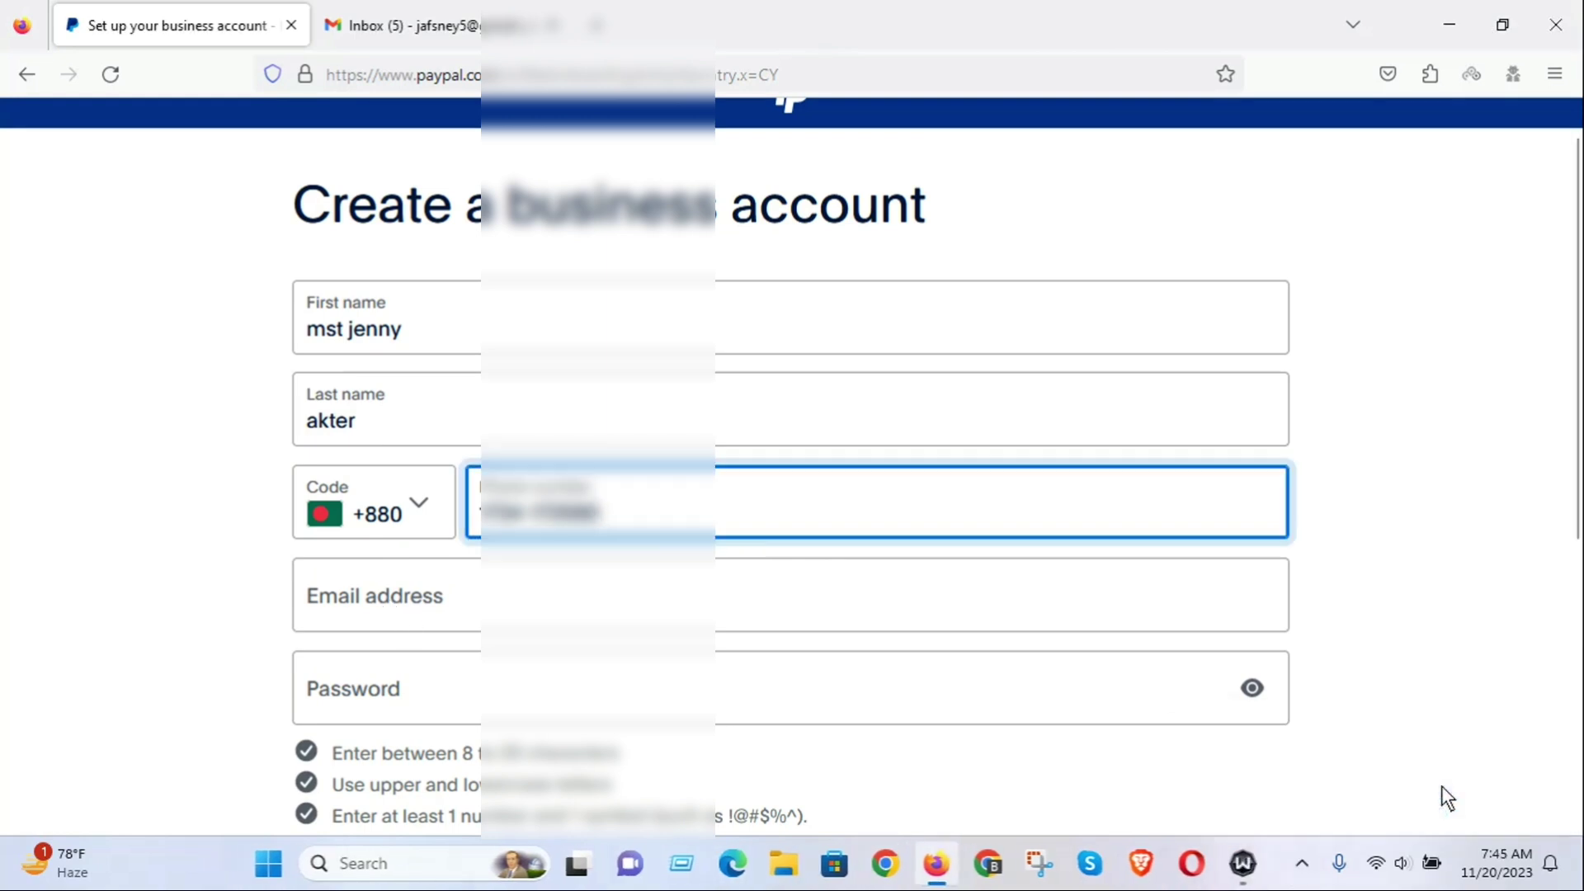
Paste the copied Gmail address into the Email address field.
{"action": "left_click", "coordinate": [363, 596]}
{"action": "right_click", "coordinate": [368, 596]}
{"action": "left_click", "coordinate": [442, 420]}
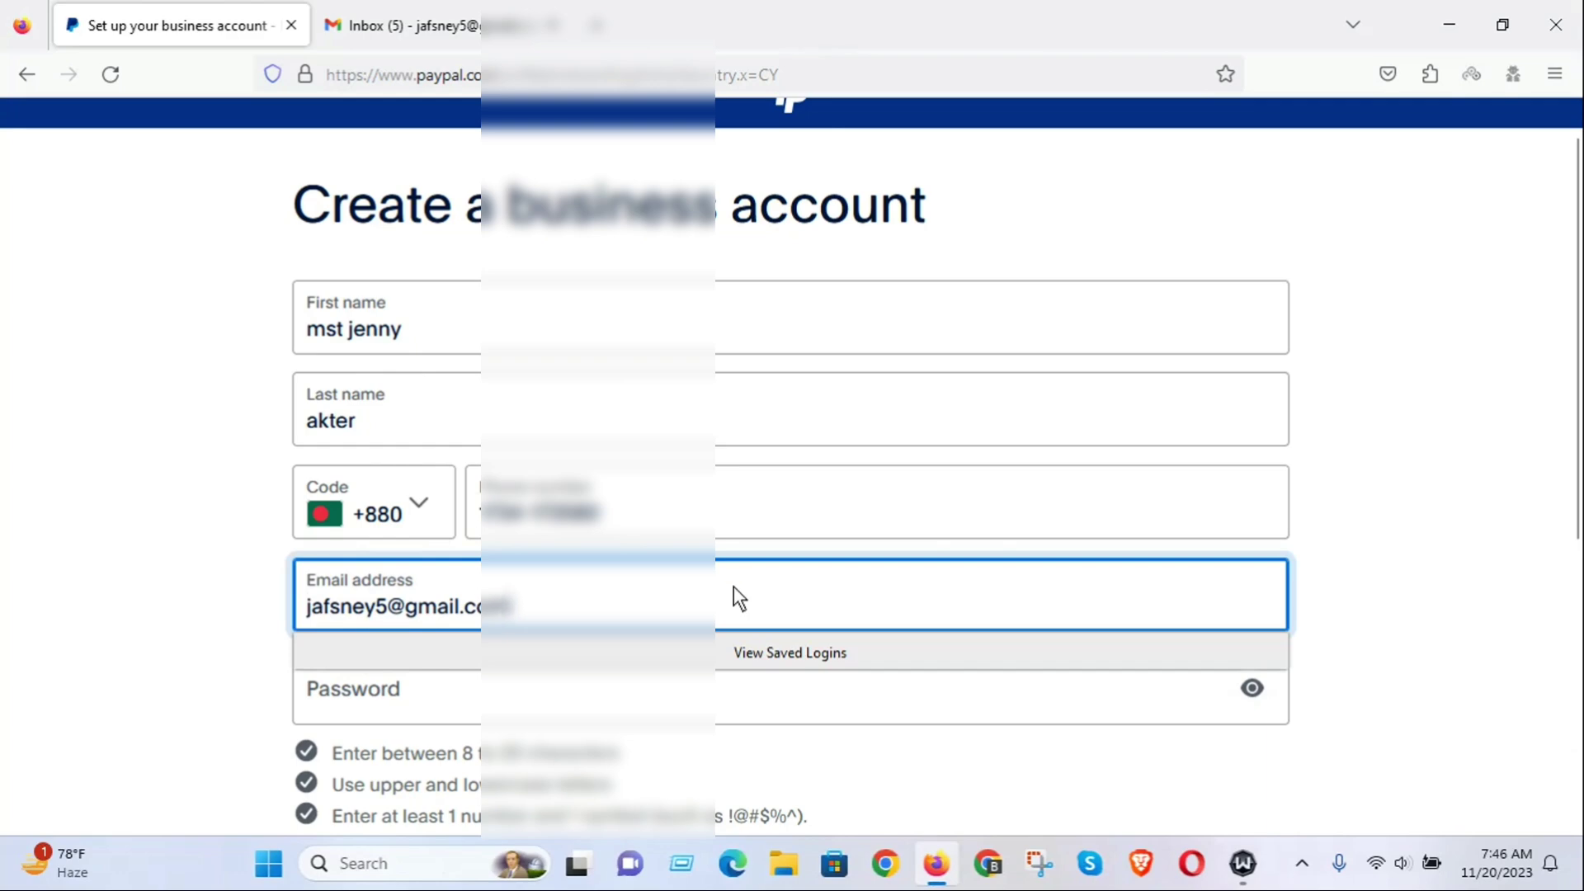
{"action": "scroll", "coordinate": [998, 531], "scroll_direction": "down", "scroll_amount": 3}
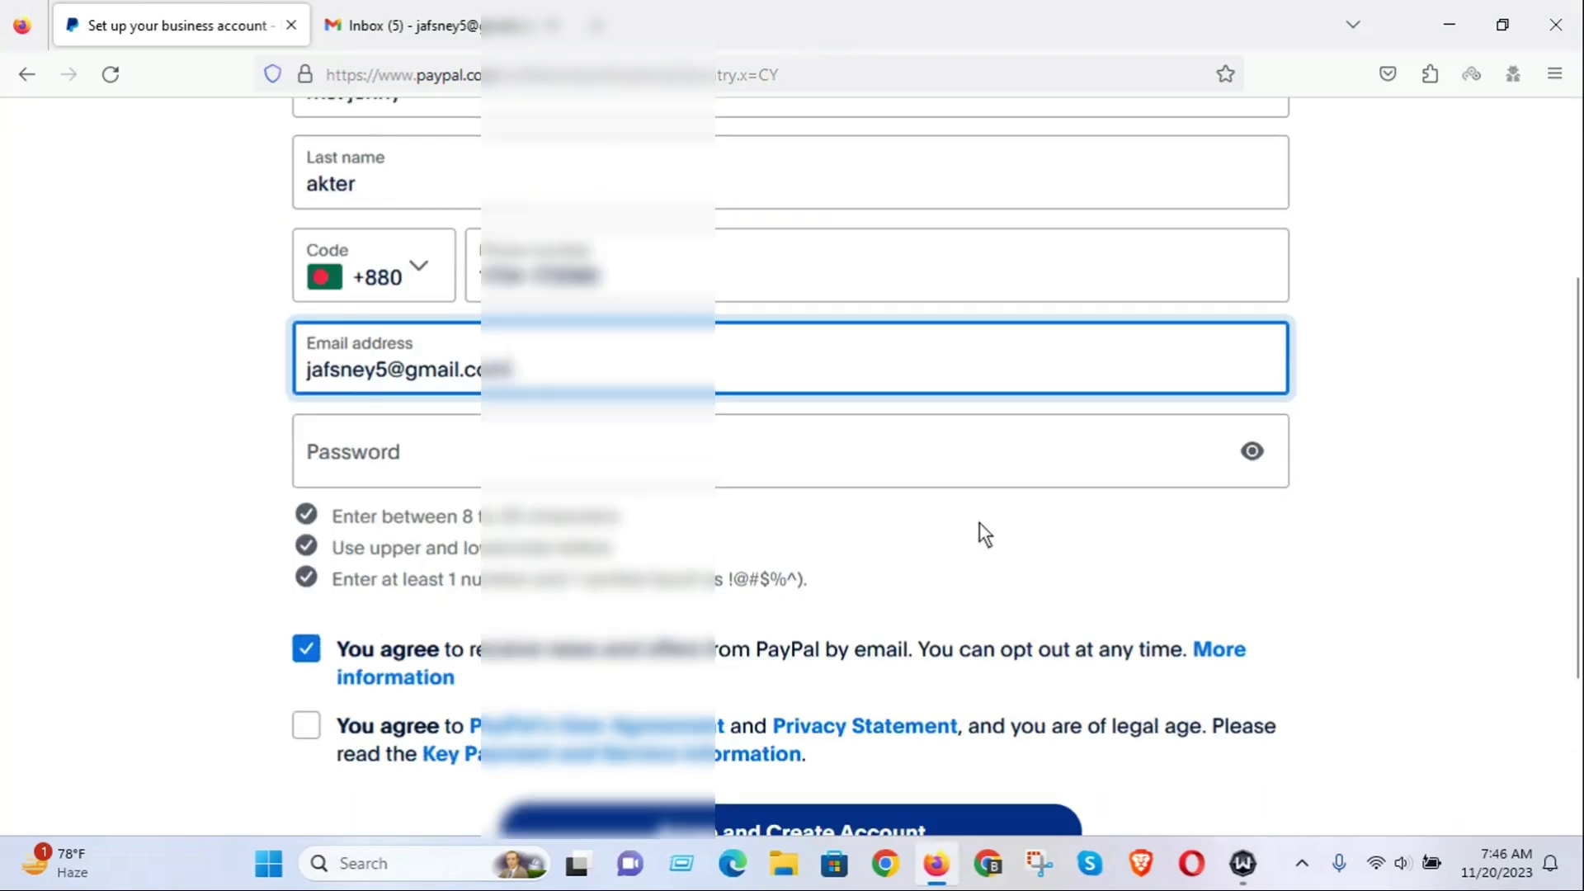
{"action": "left_click", "coordinate": [364, 454]}
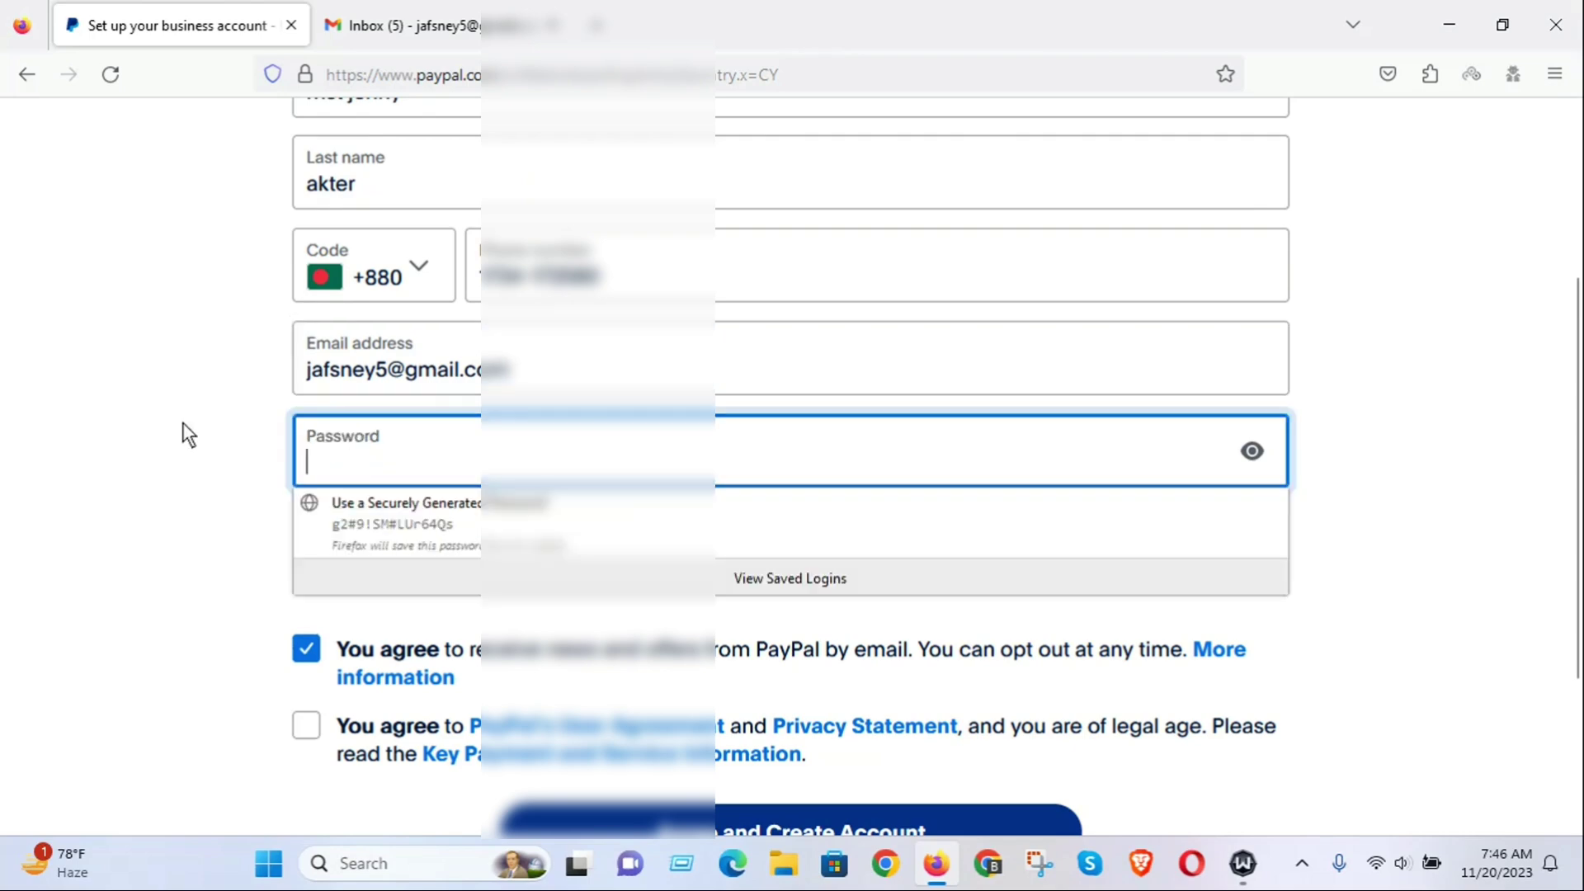
Enter the account password, check it, and add a digit so it meets every rule.
{"action": "left_click", "coordinate": [188, 435]}
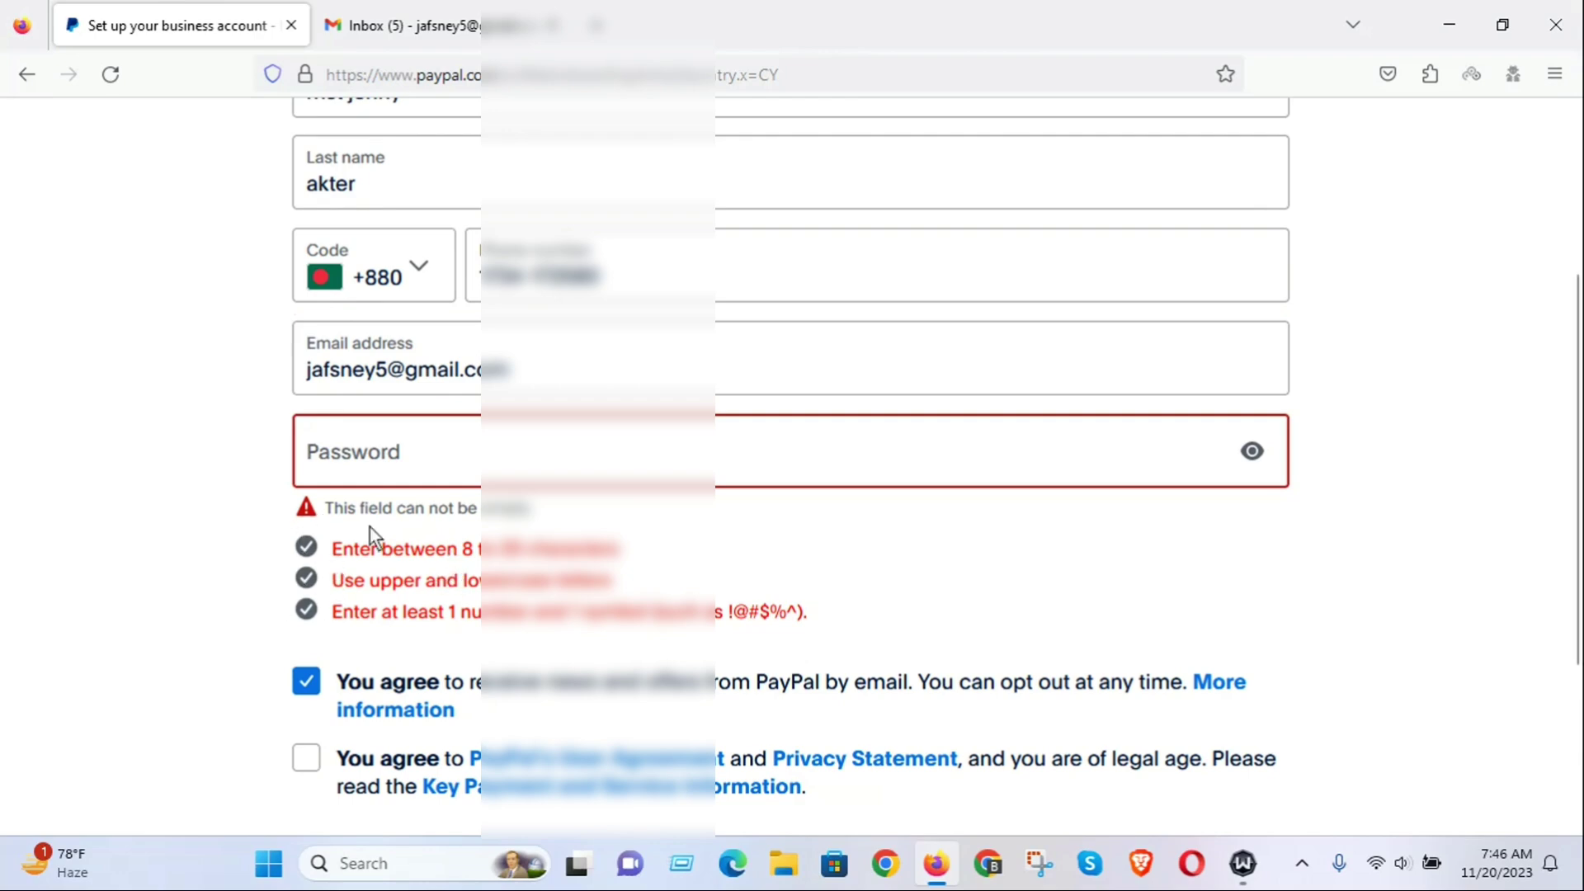
{"action": "left_click", "coordinate": [355, 455]}
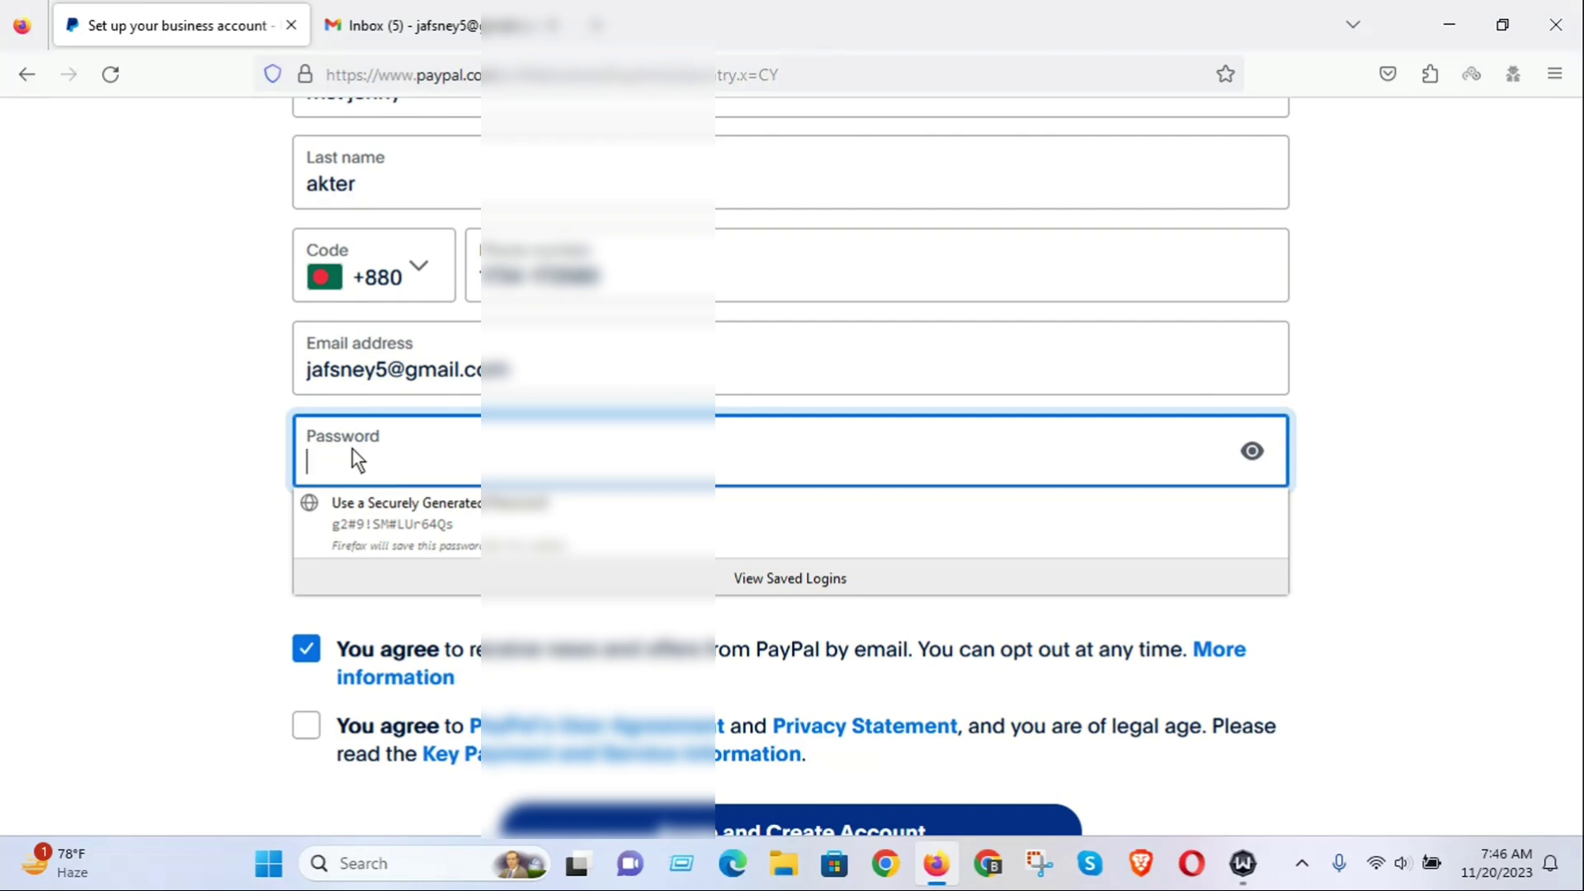
{"action": "type", "text": "******"}
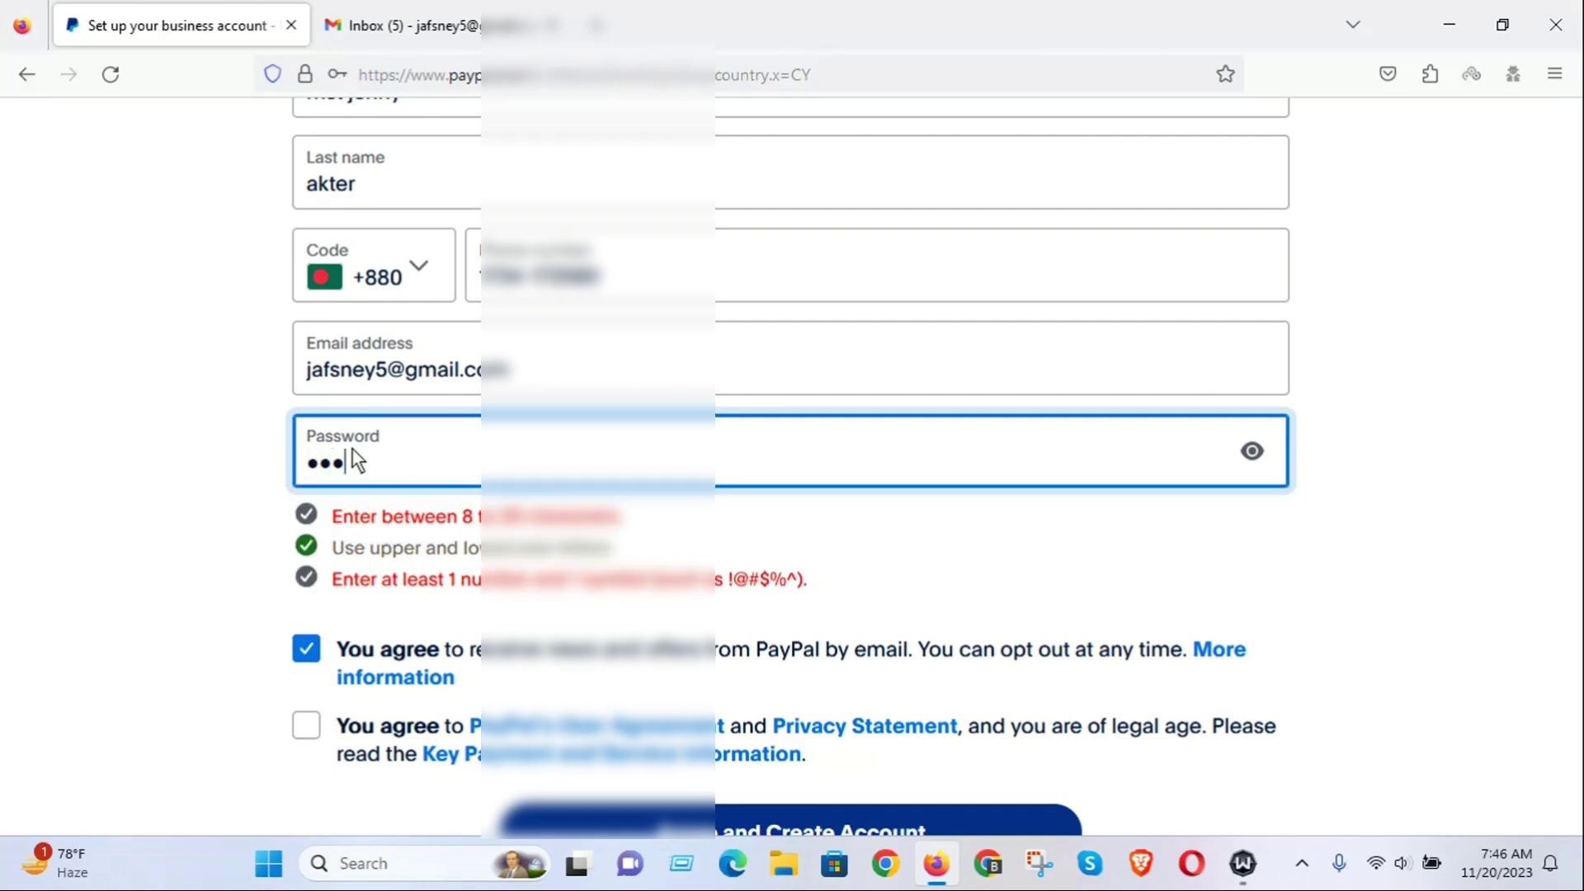
{"action": "type", "text": "*****"}
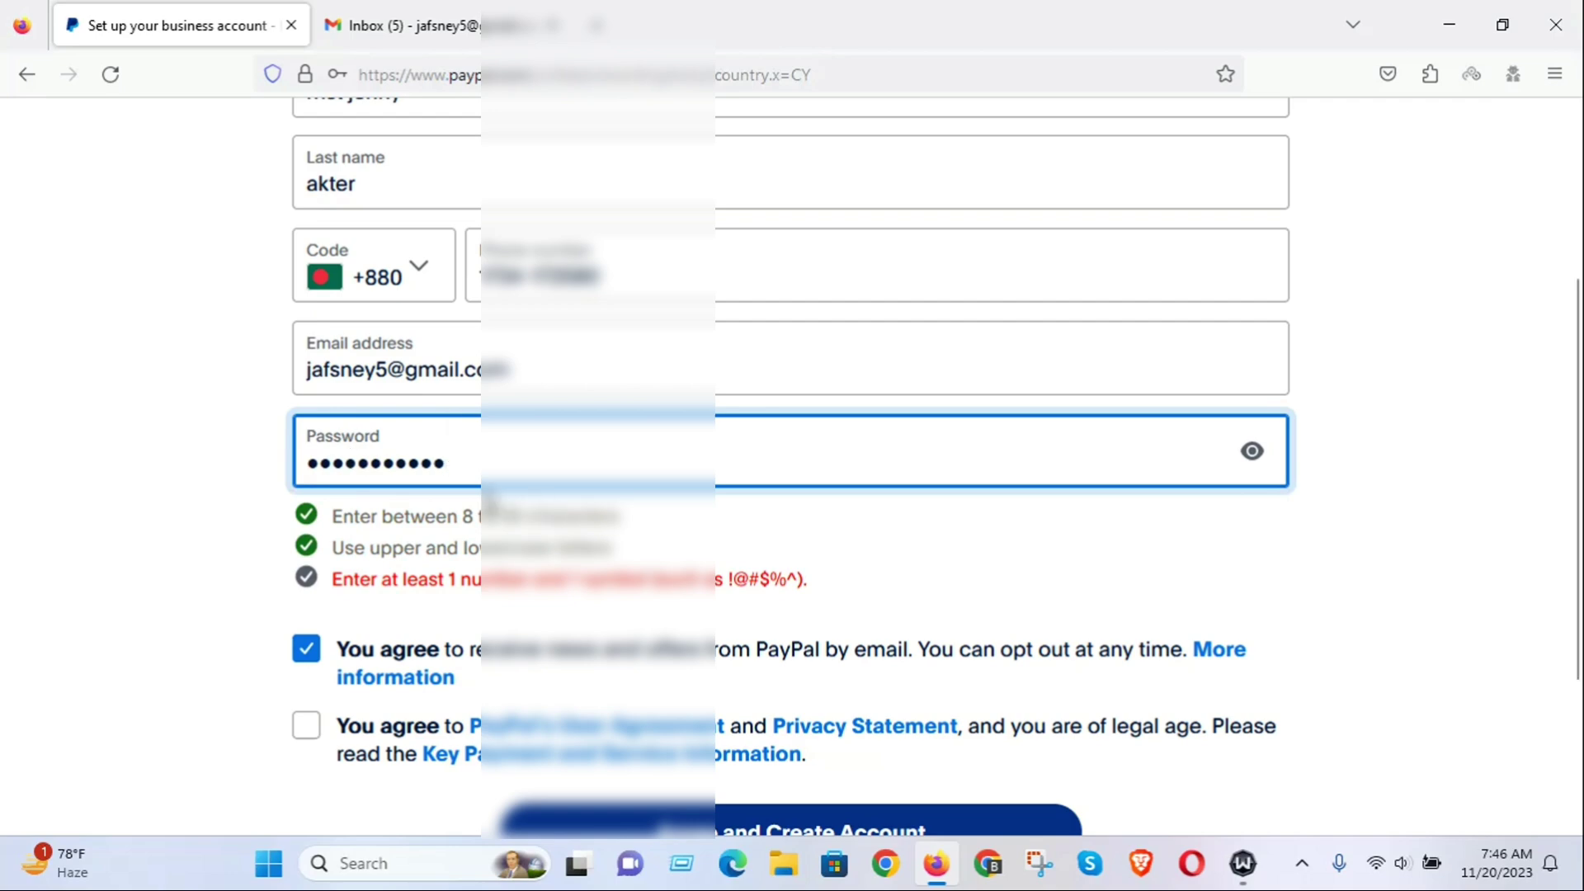
{"action": "type", "text": "*"}
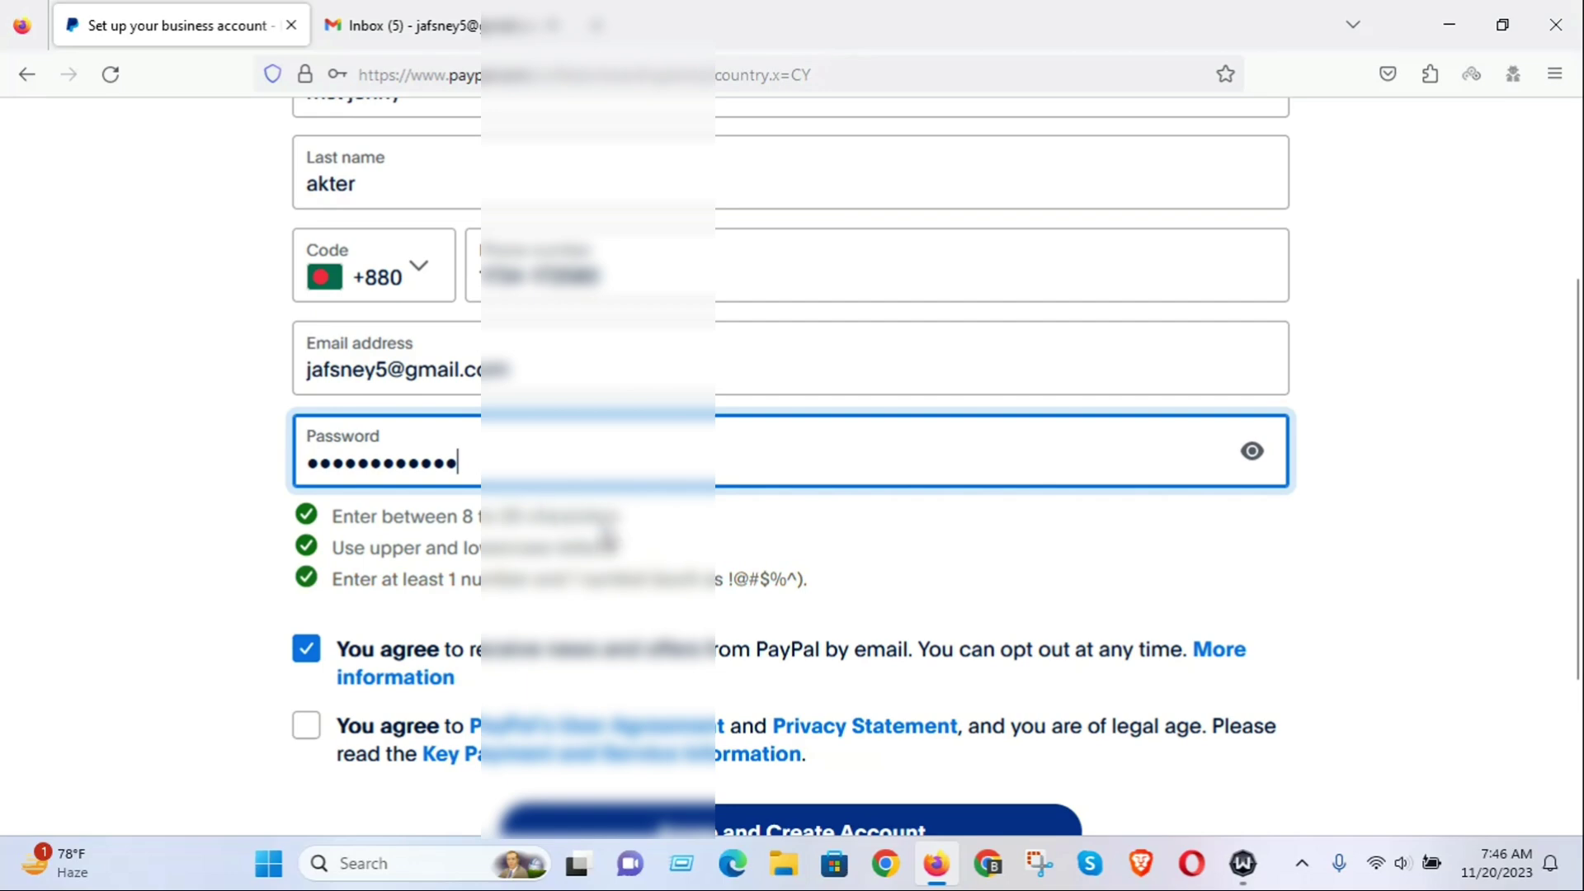
{"action": "left_click", "coordinate": [1252, 452]}
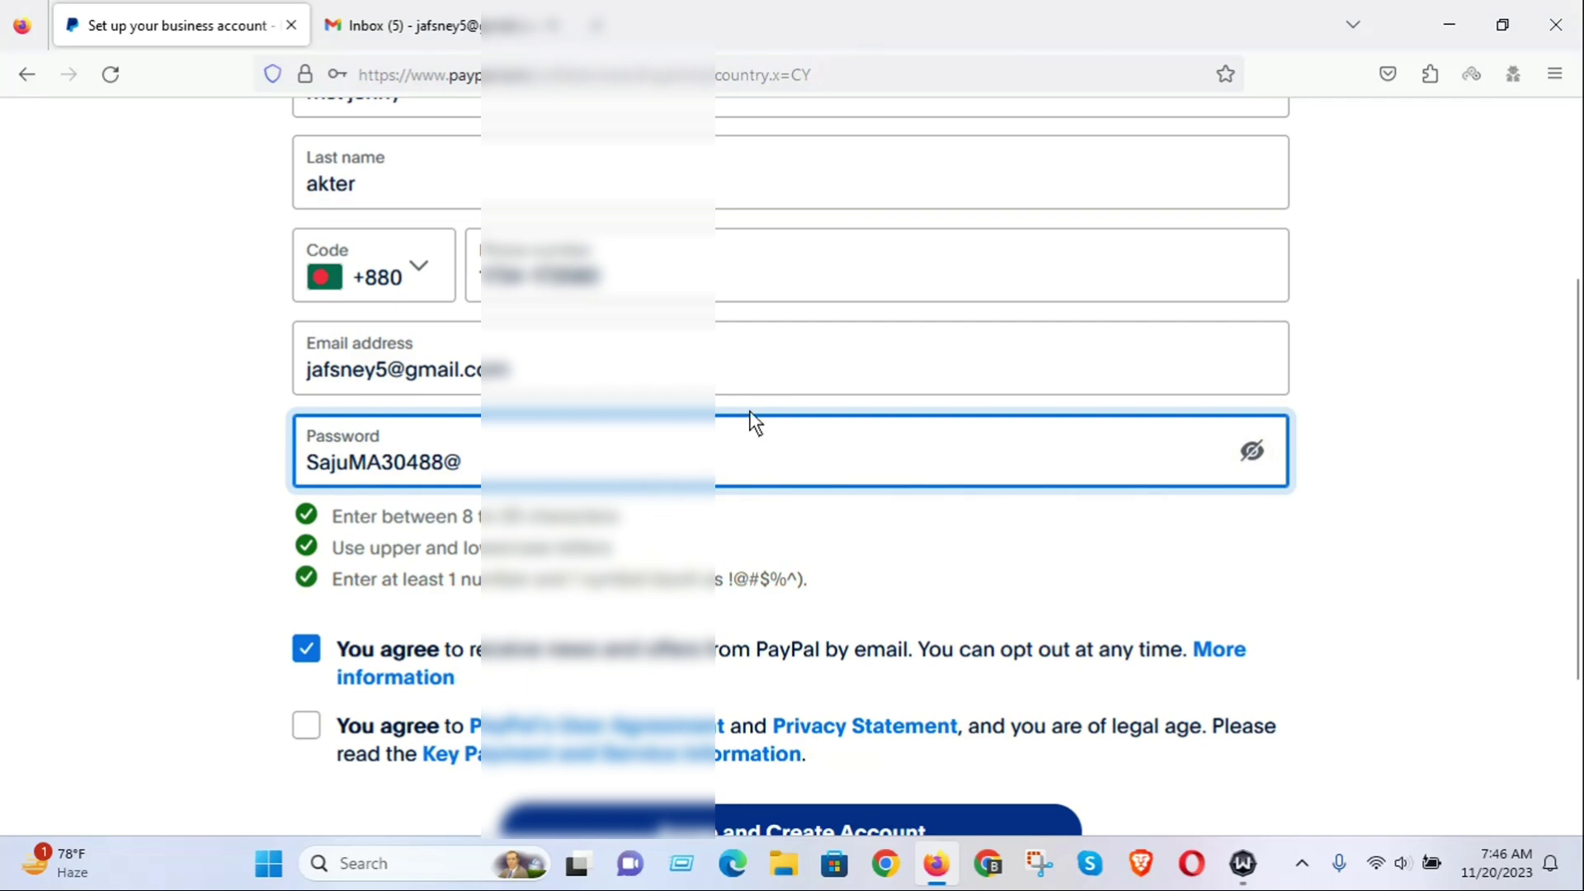
{"action": "left_click", "coordinate": [1250, 454]}
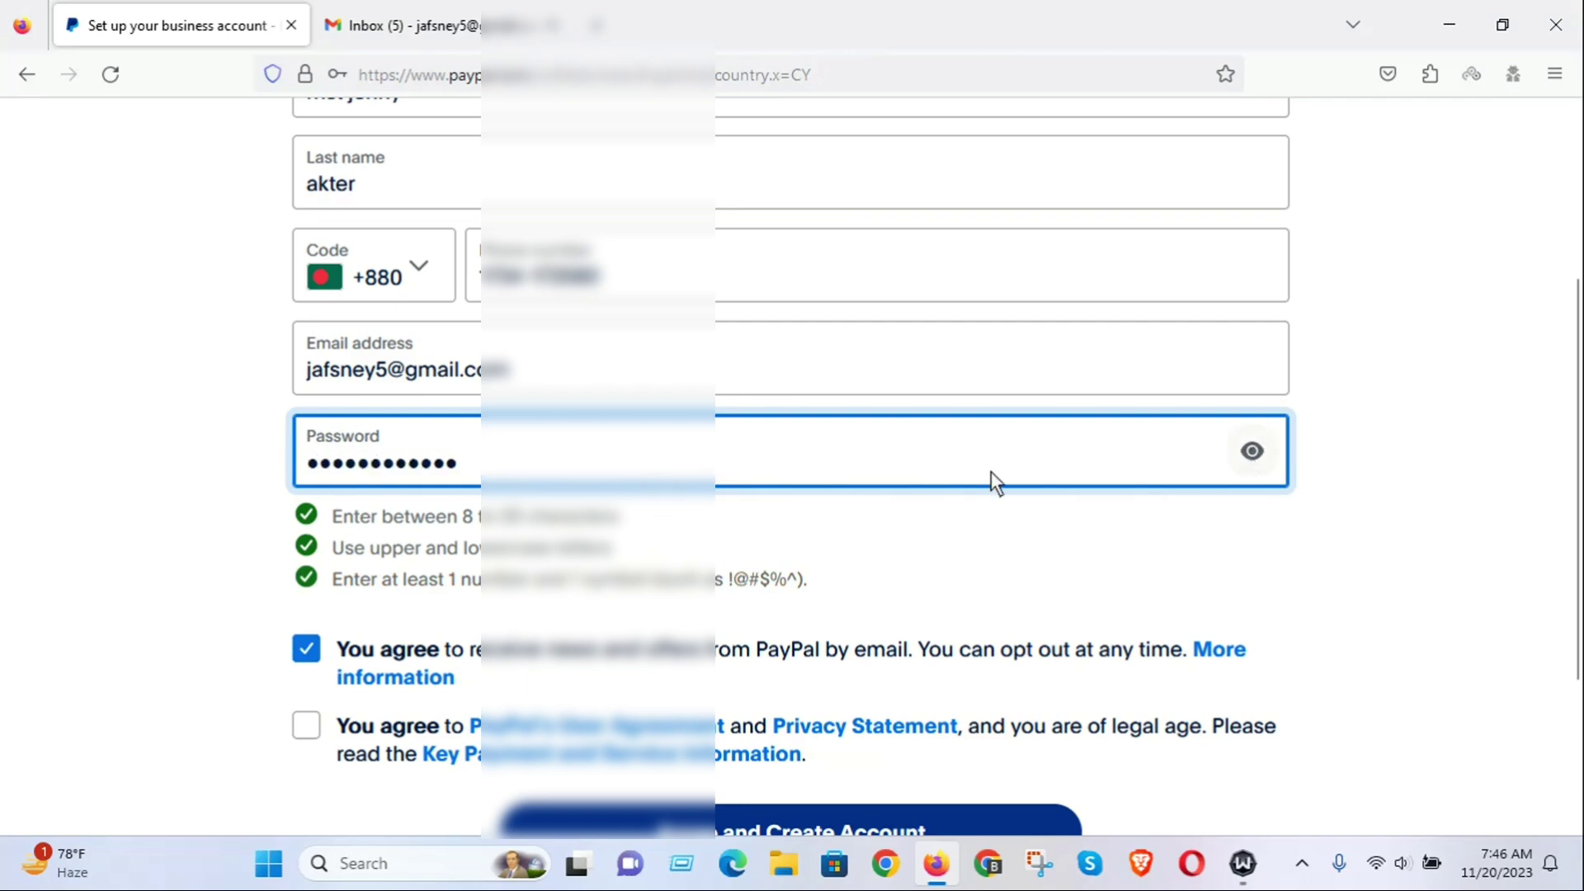
{"action": "type", "text": "1"}
Tick both 'You agree' checkboxes on the sign-up form.
{"action": "scroll", "coordinate": [401, 532], "scroll_direction": "down", "scroll_amount": 3}
{"action": "left_click", "coordinate": [310, 406]}
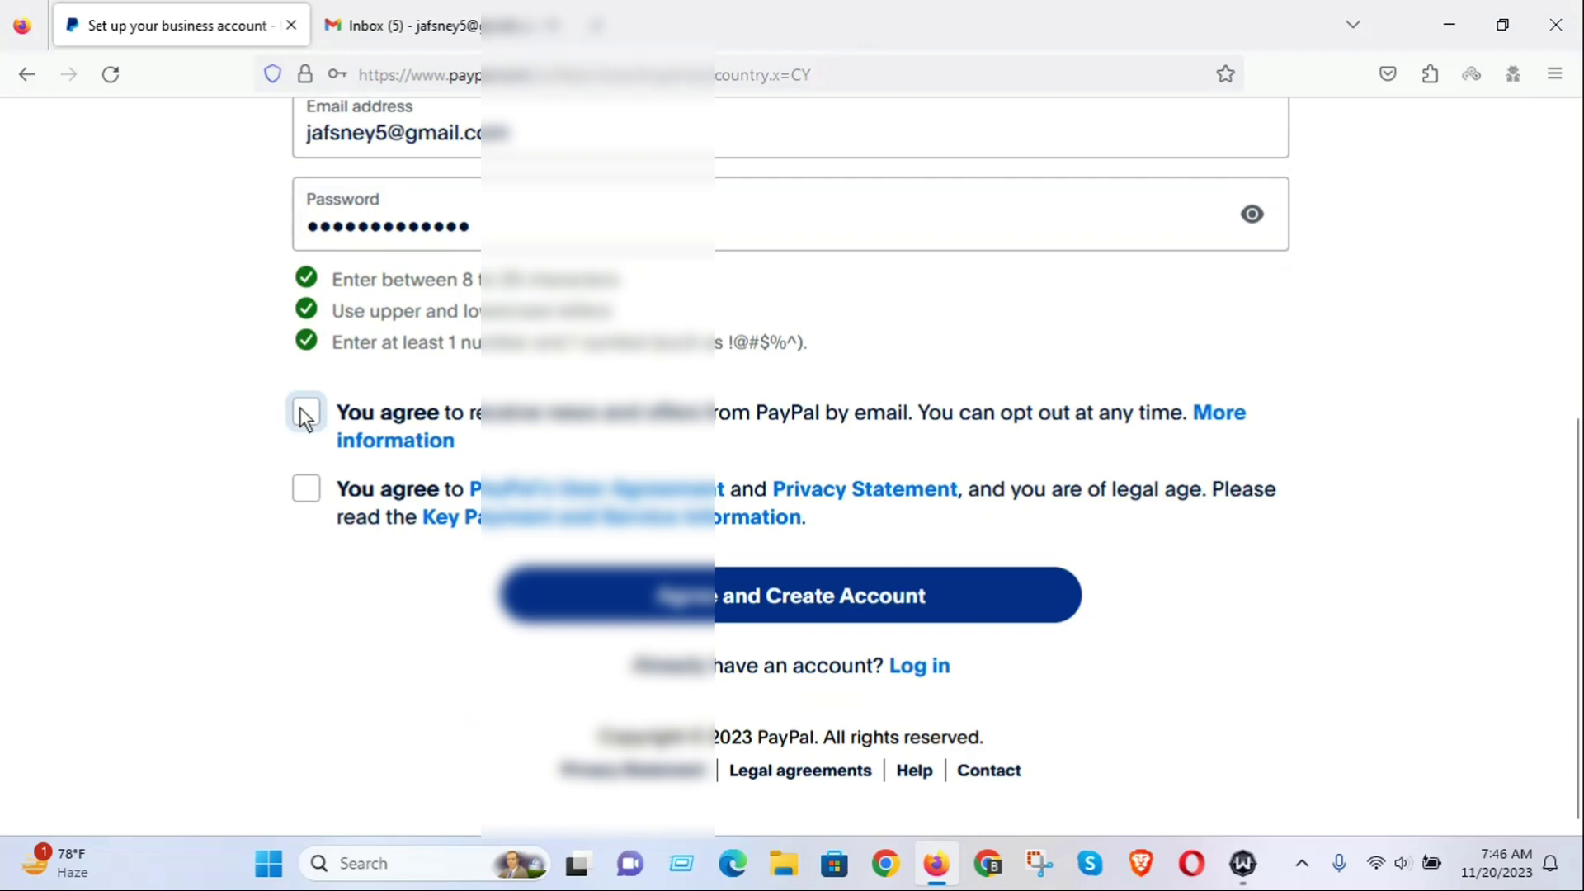
{"action": "scroll", "coordinate": [305, 417], "scroll_direction": "up", "scroll_amount": 2}
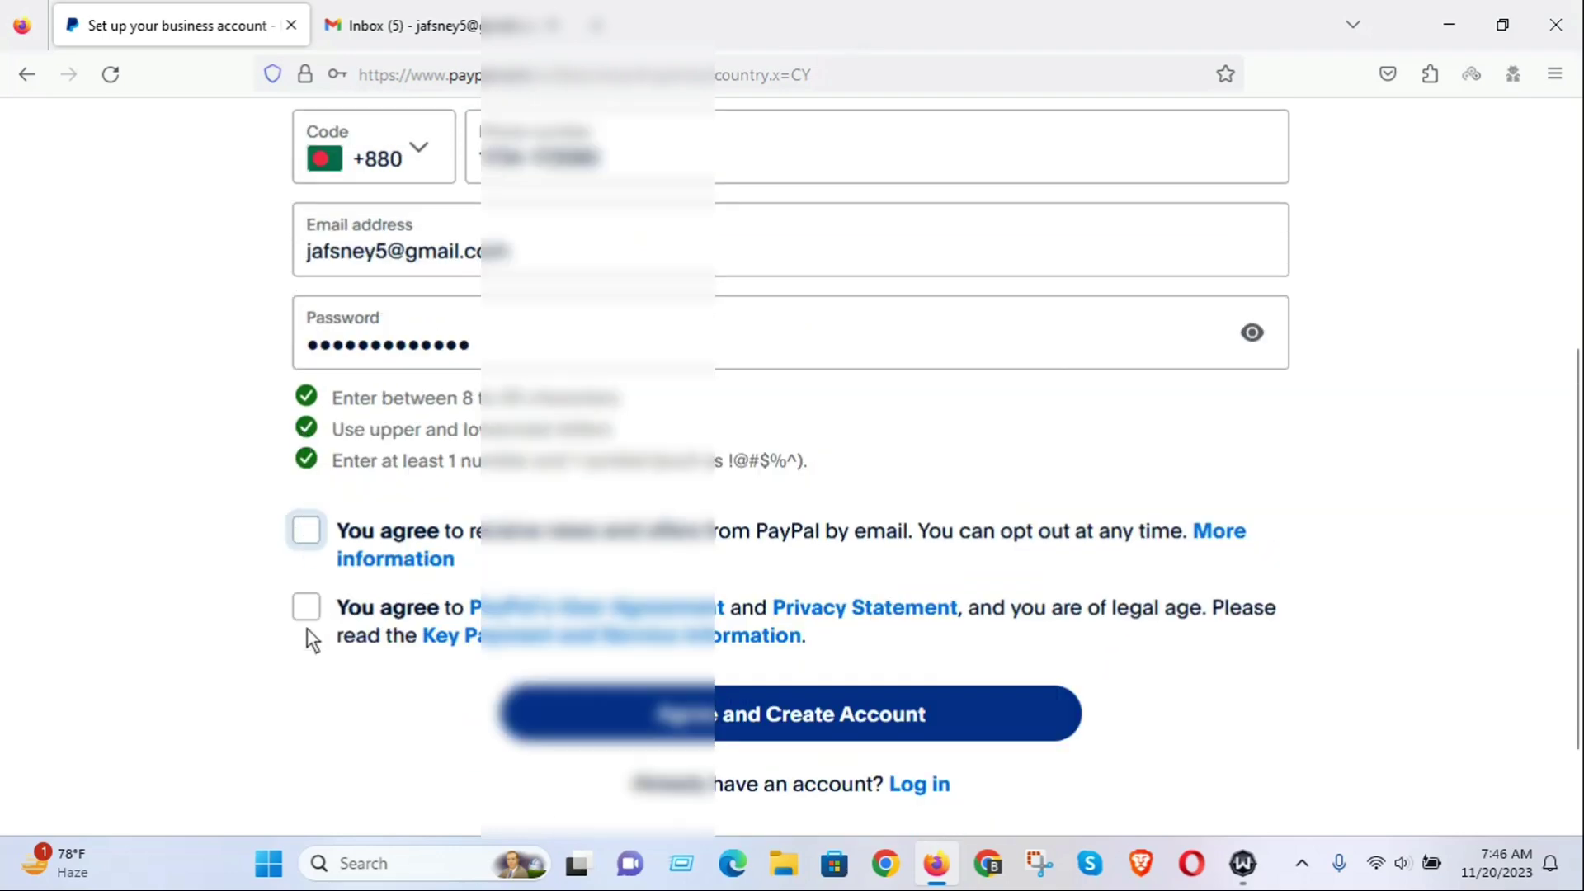
{"action": "left_click", "coordinate": [310, 532]}
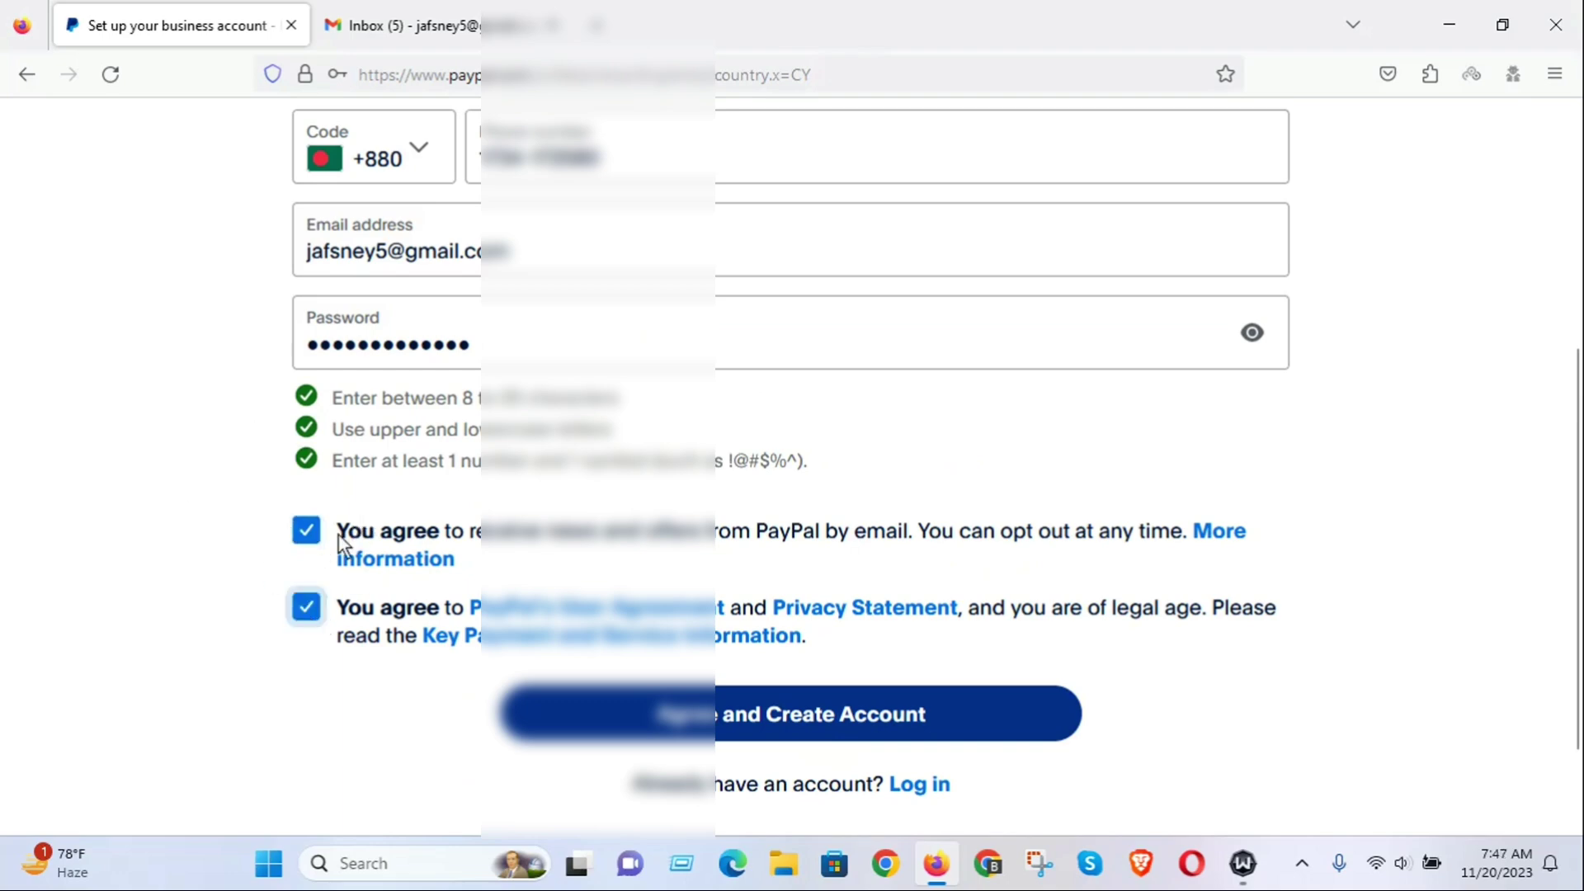
{"action": "left_click", "coordinate": [308, 533]}
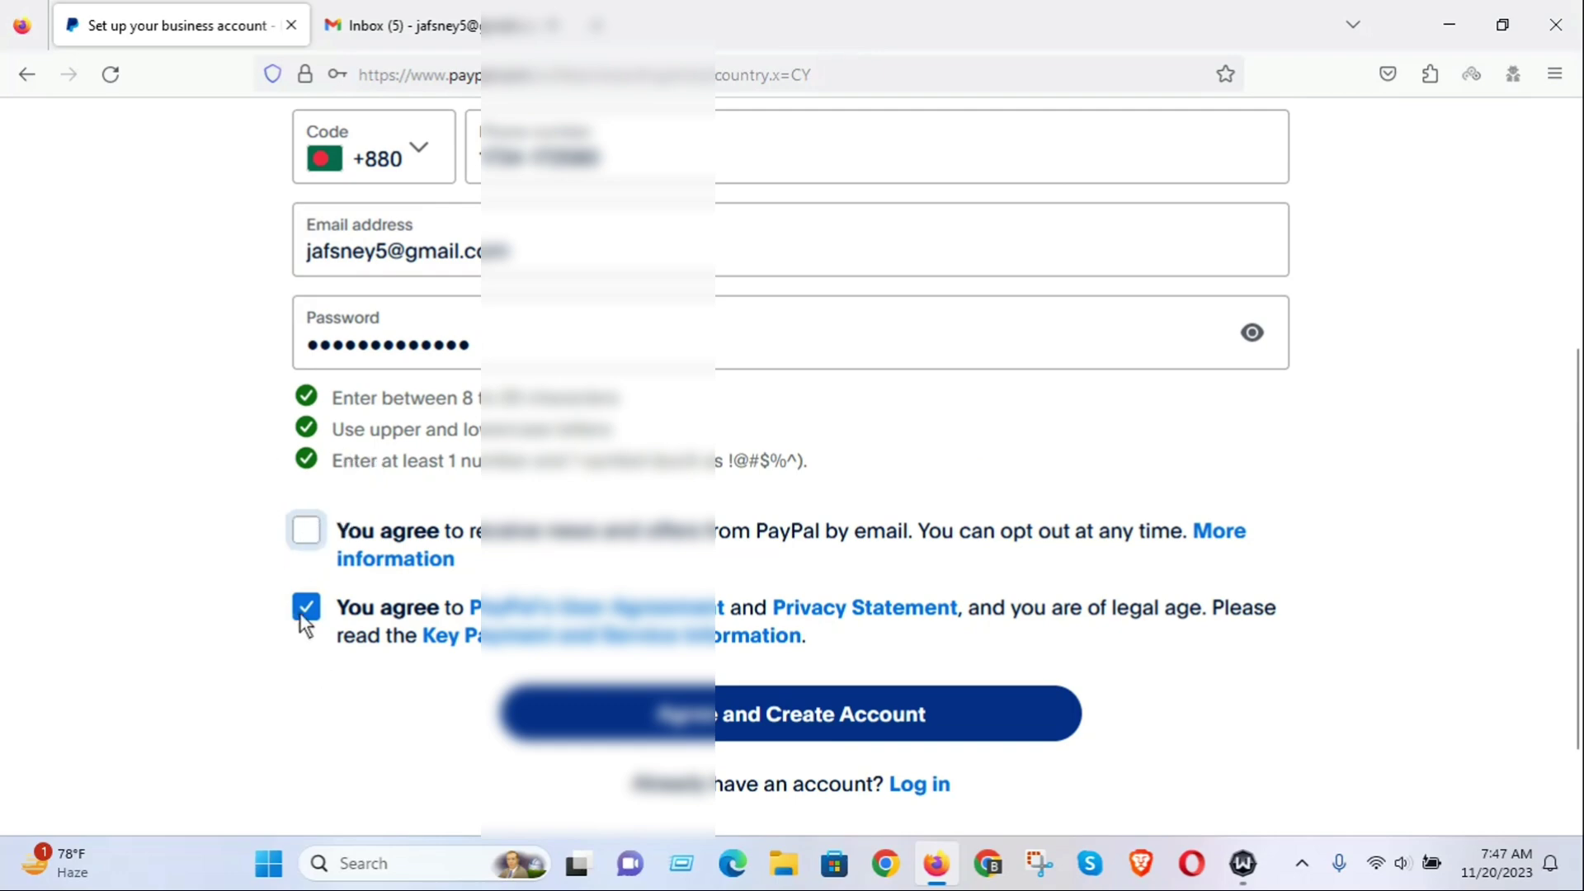
{"action": "left_click", "coordinate": [309, 520]}
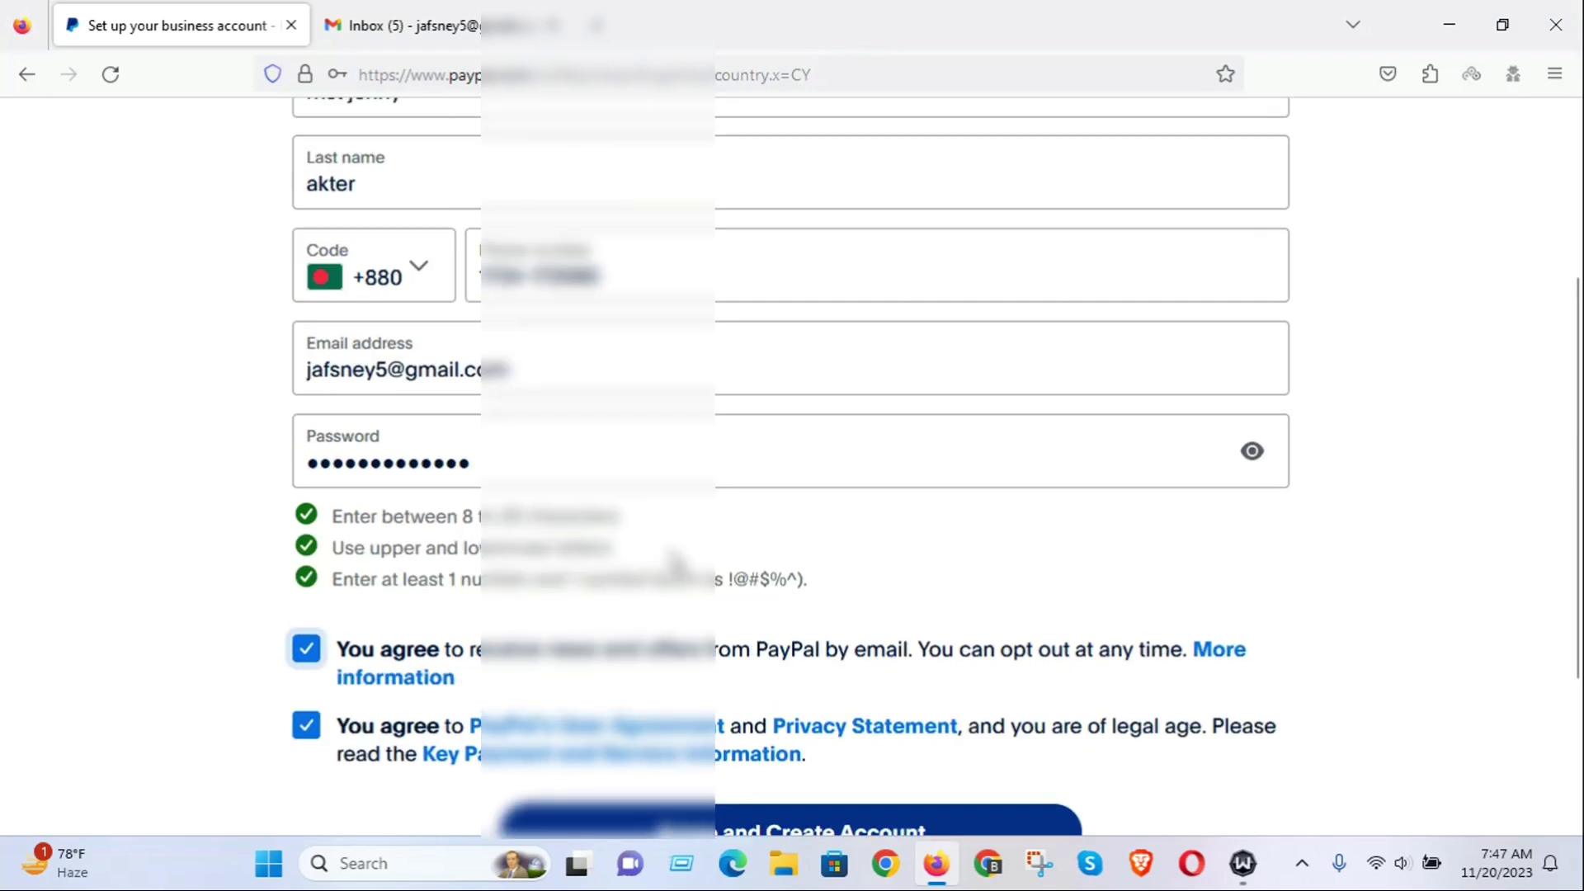
{"action": "scroll", "coordinate": [685, 549], "scroll_direction": "down", "scroll_amount": 2}
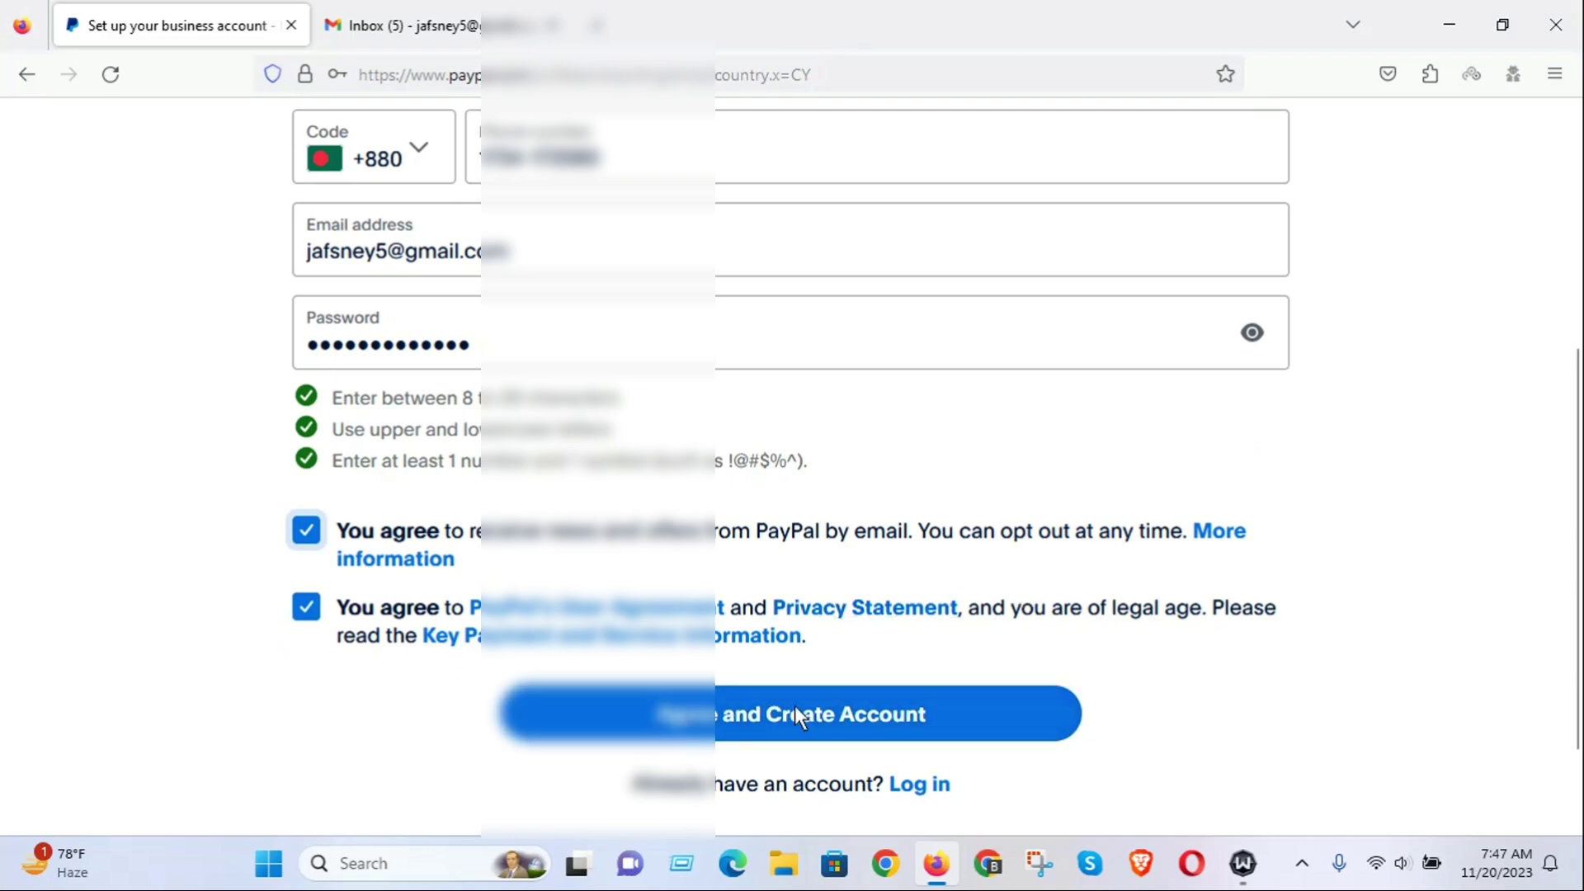
Create the account, save the login in Firefox, and start activation with Let's Go!
{"action": "left_click", "coordinate": [822, 707]}
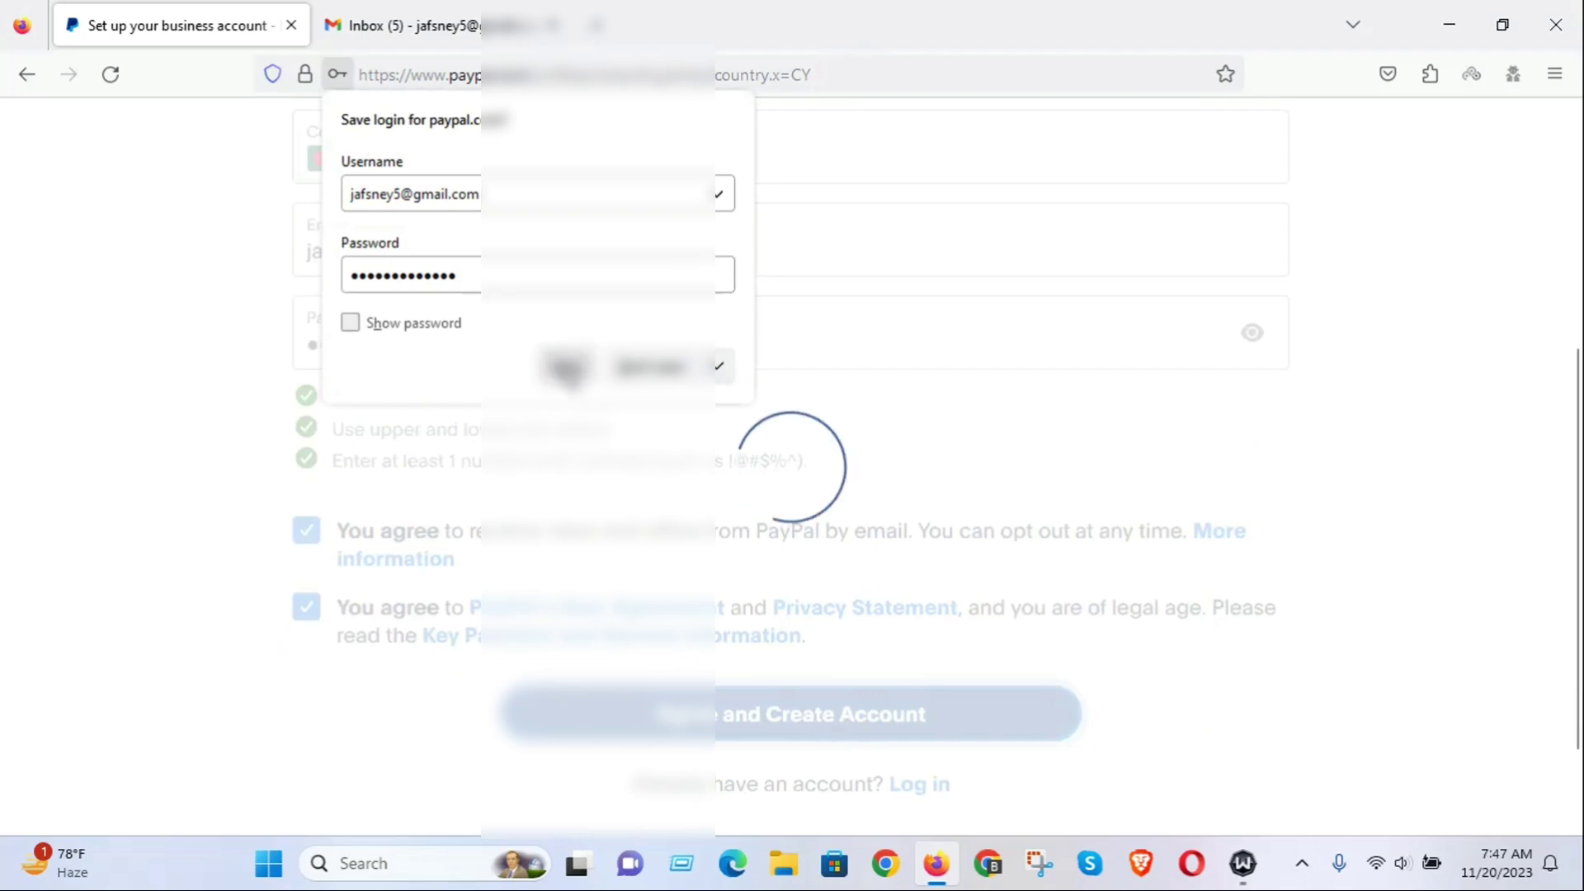
{"action": "left_click", "coordinate": [566, 368]}
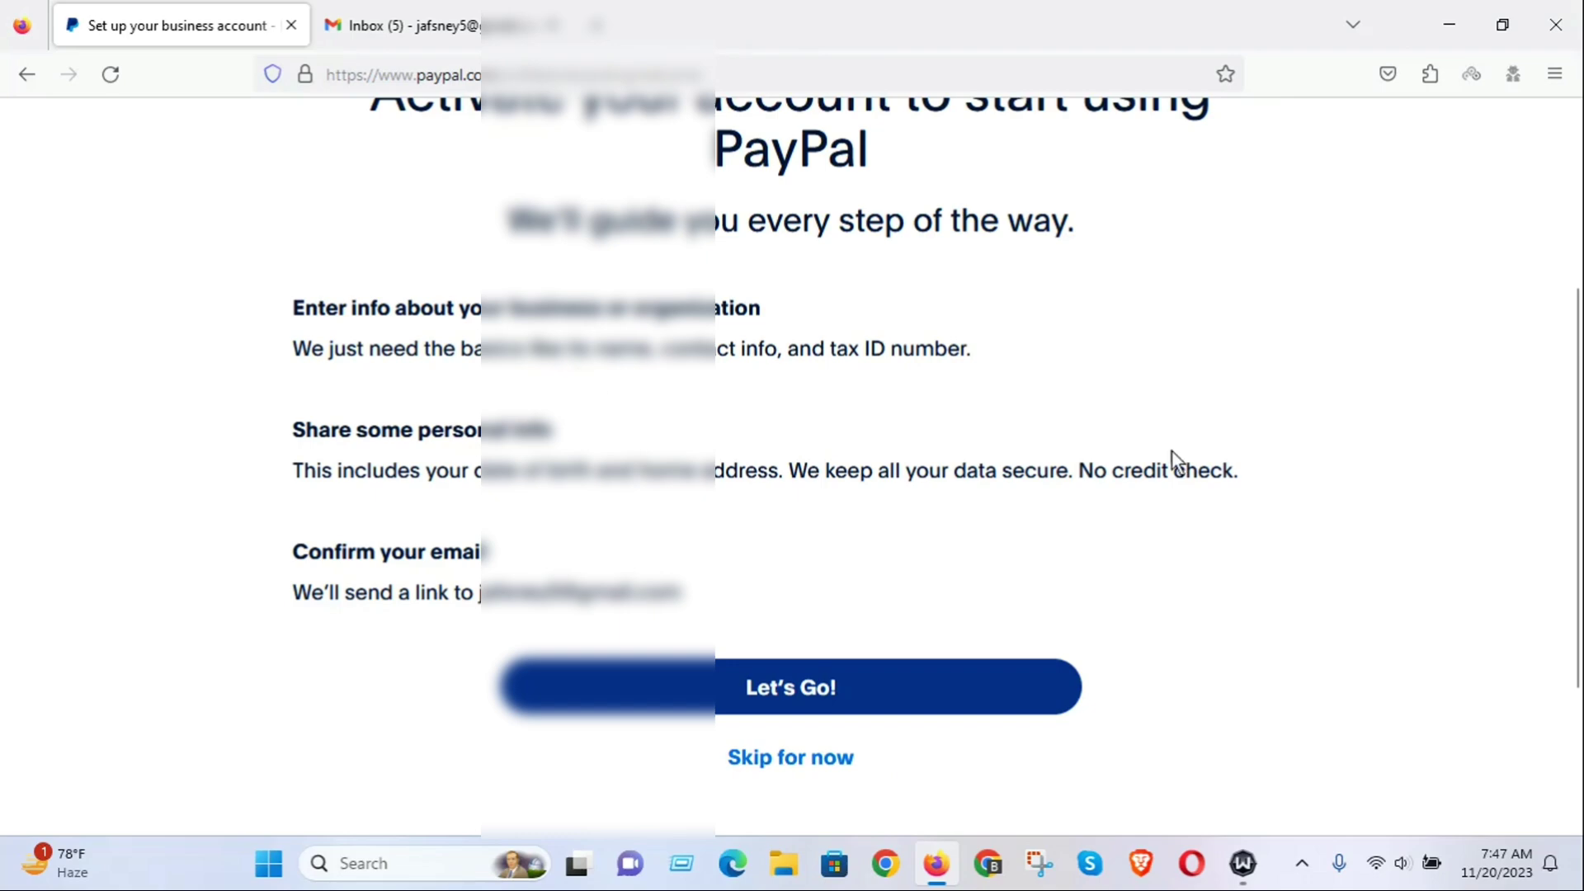
{"action": "scroll", "coordinate": [907, 371], "scroll_direction": "up", "scroll_amount": 3}
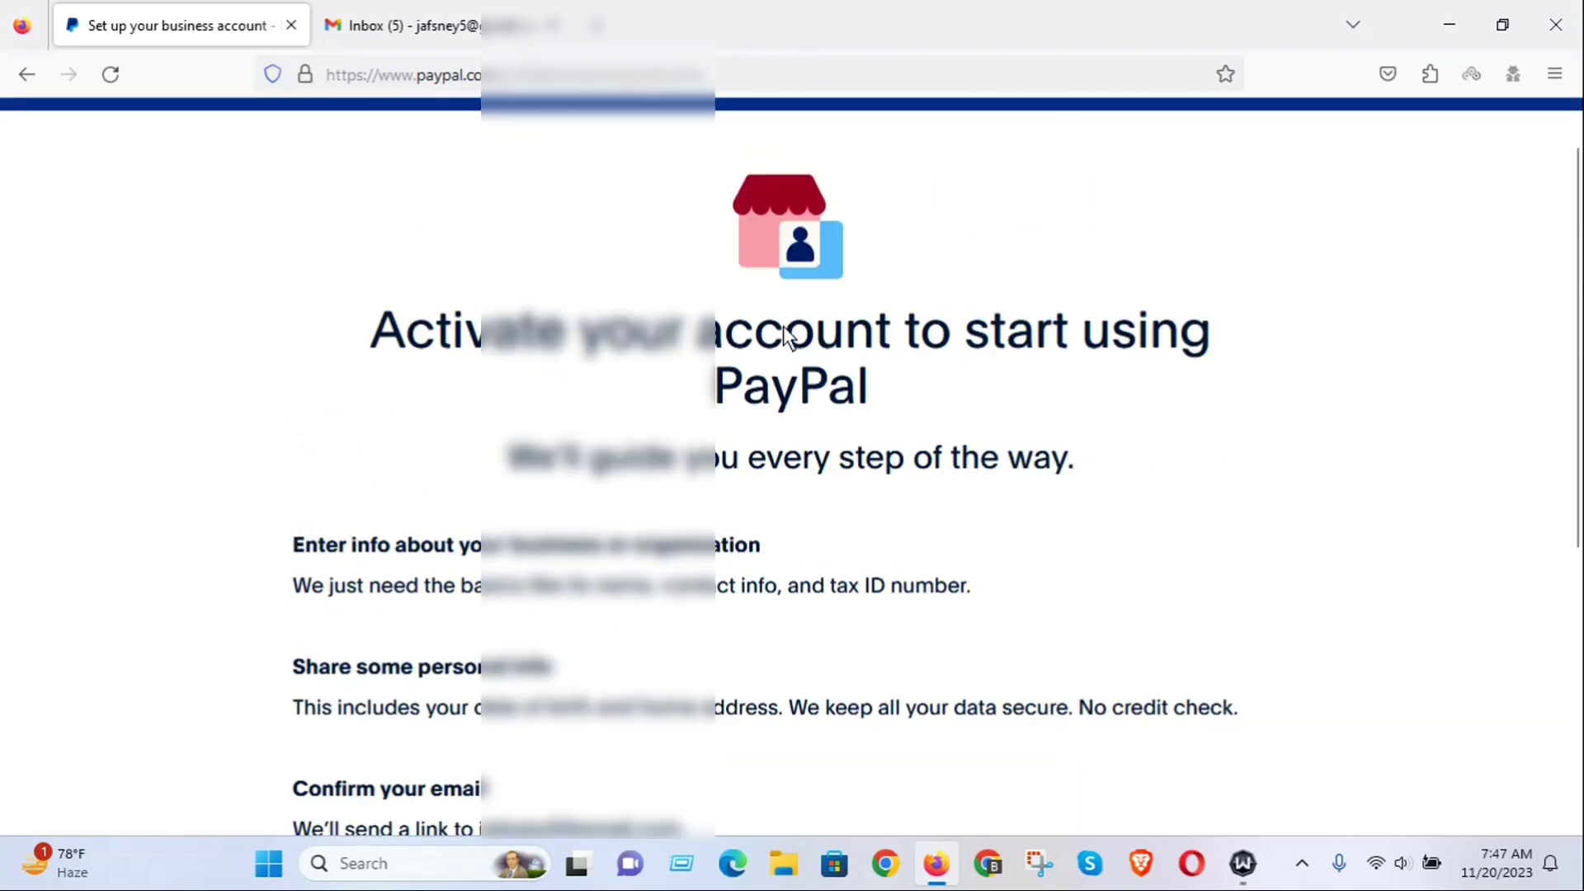
{"action": "scroll", "coordinate": [780, 366], "scroll_direction": "down", "scroll_amount": 6}
{"action": "left_click", "coordinate": [797, 459]}
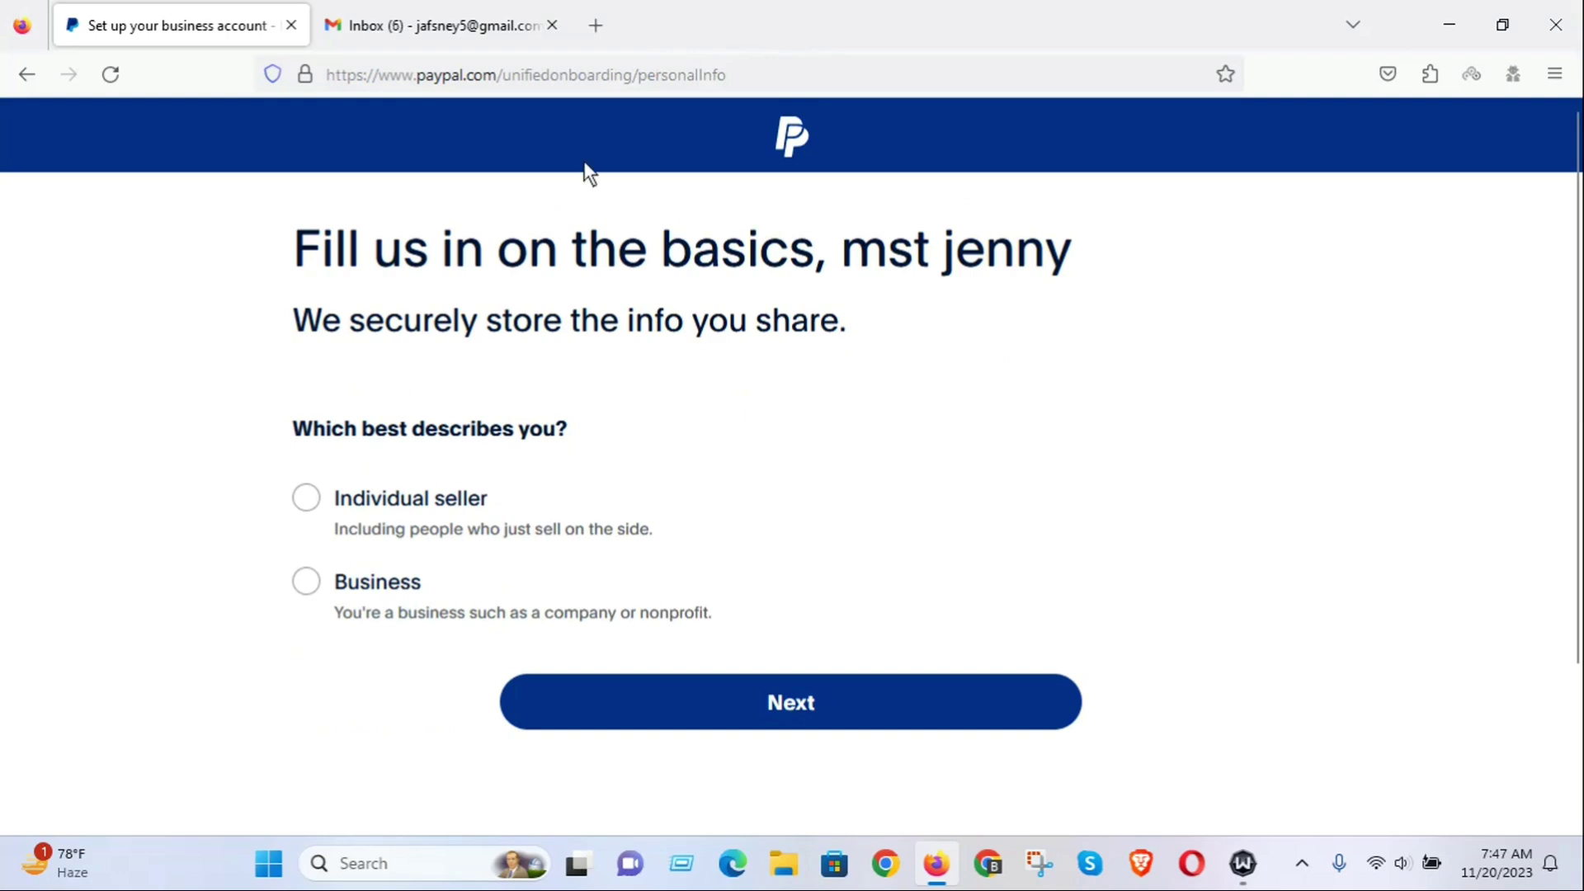
{"action": "scroll", "coordinate": [990, 466], "scroll_direction": "down", "scroll_amount": 2}
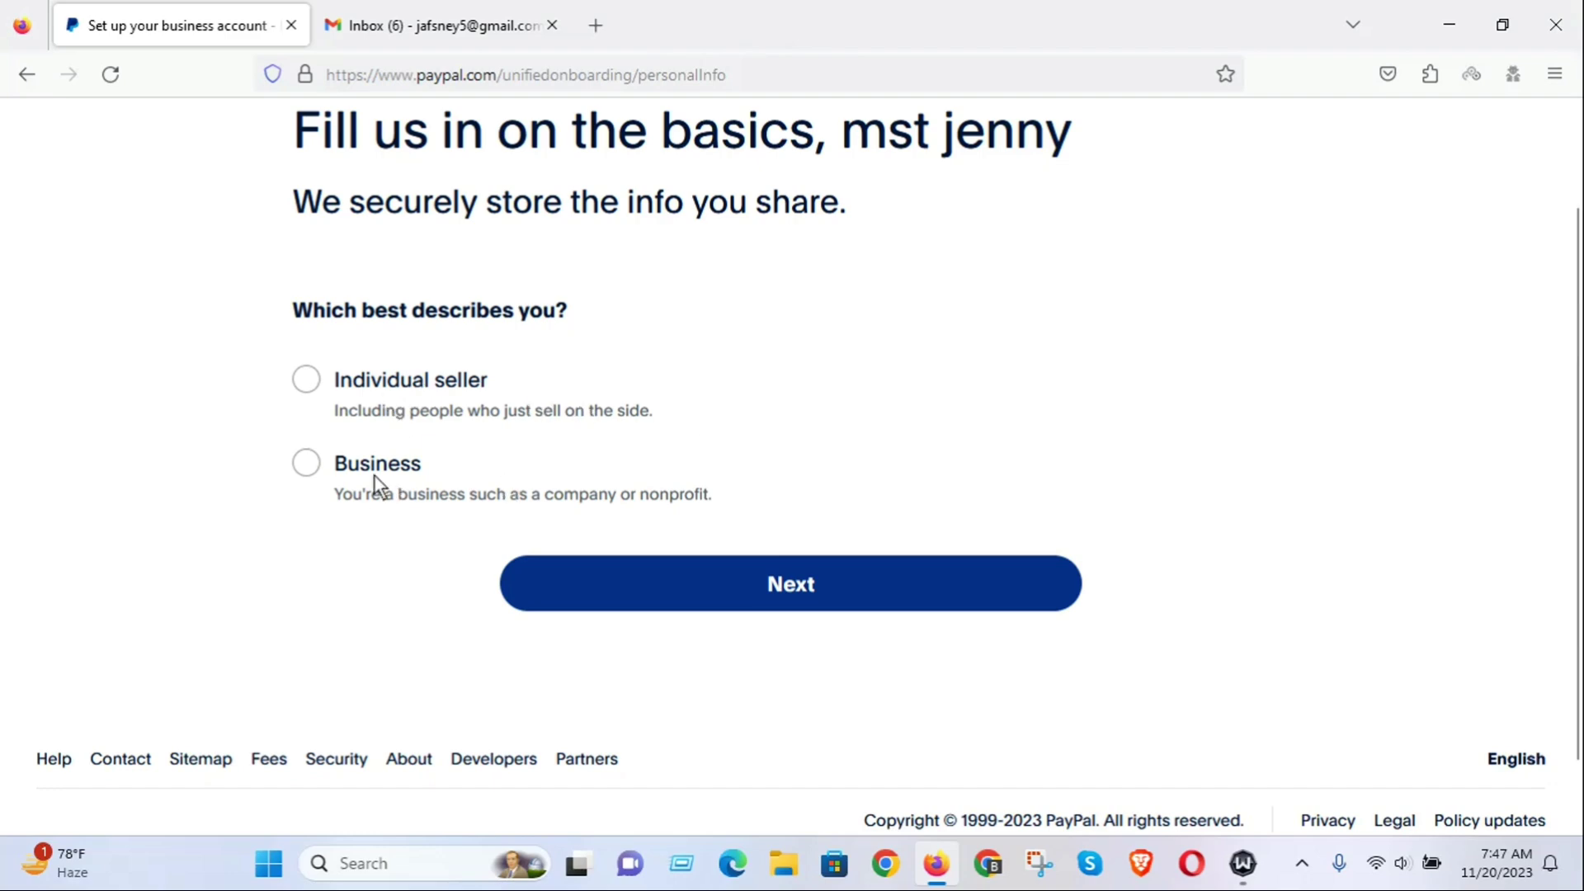
{"action": "scroll", "coordinate": [703, 430], "scroll_direction": "up", "scroll_amount": 2}
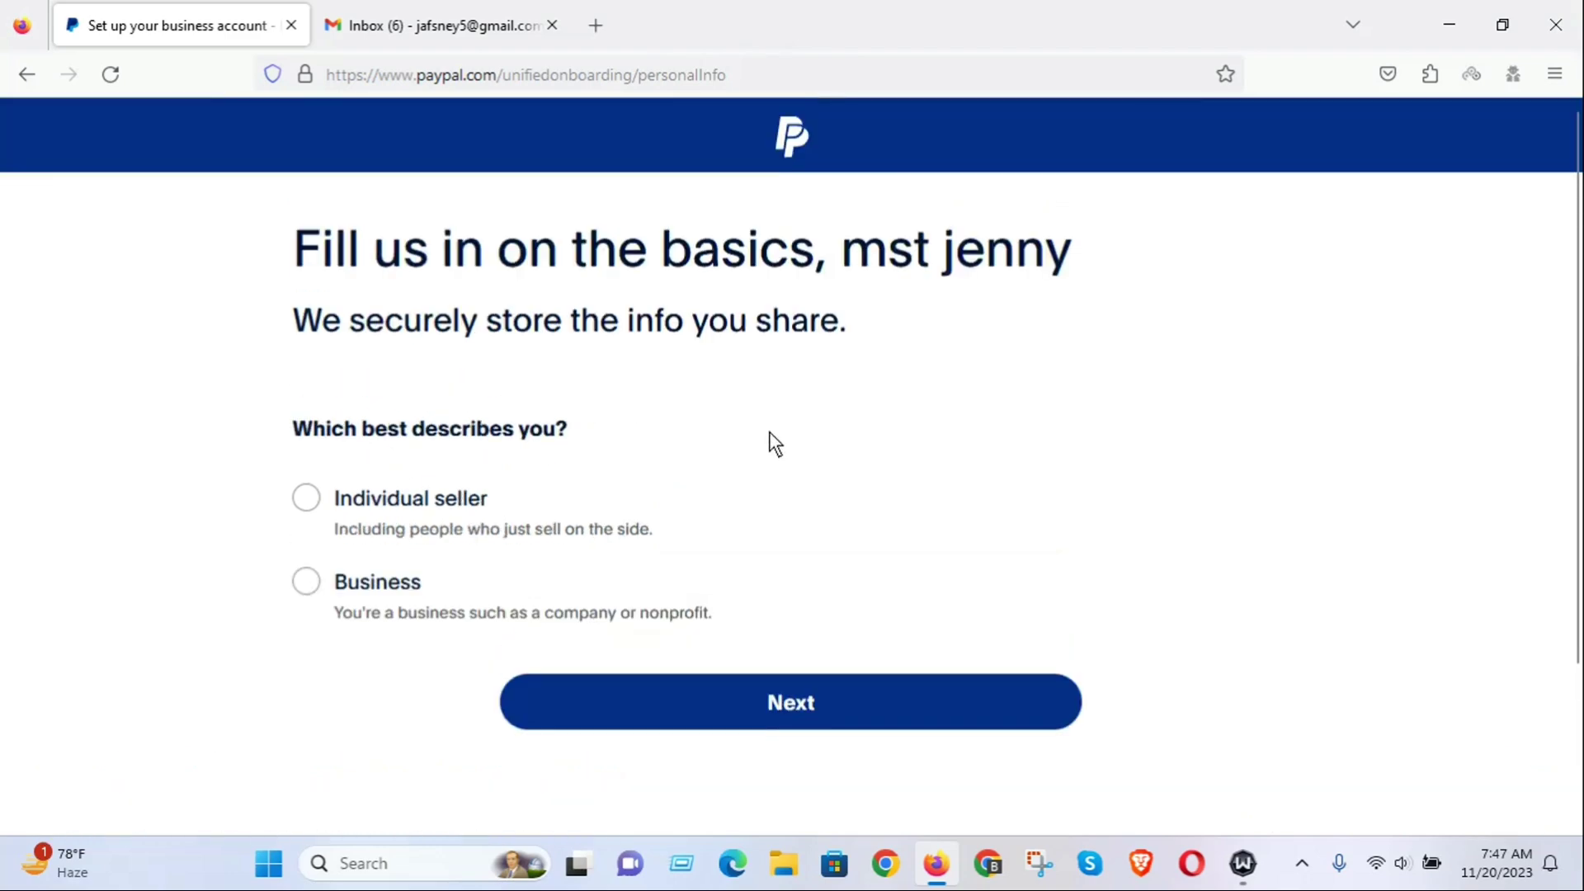
Choose Business as the account type on the basics page.
{"action": "left_click", "coordinate": [307, 586]}
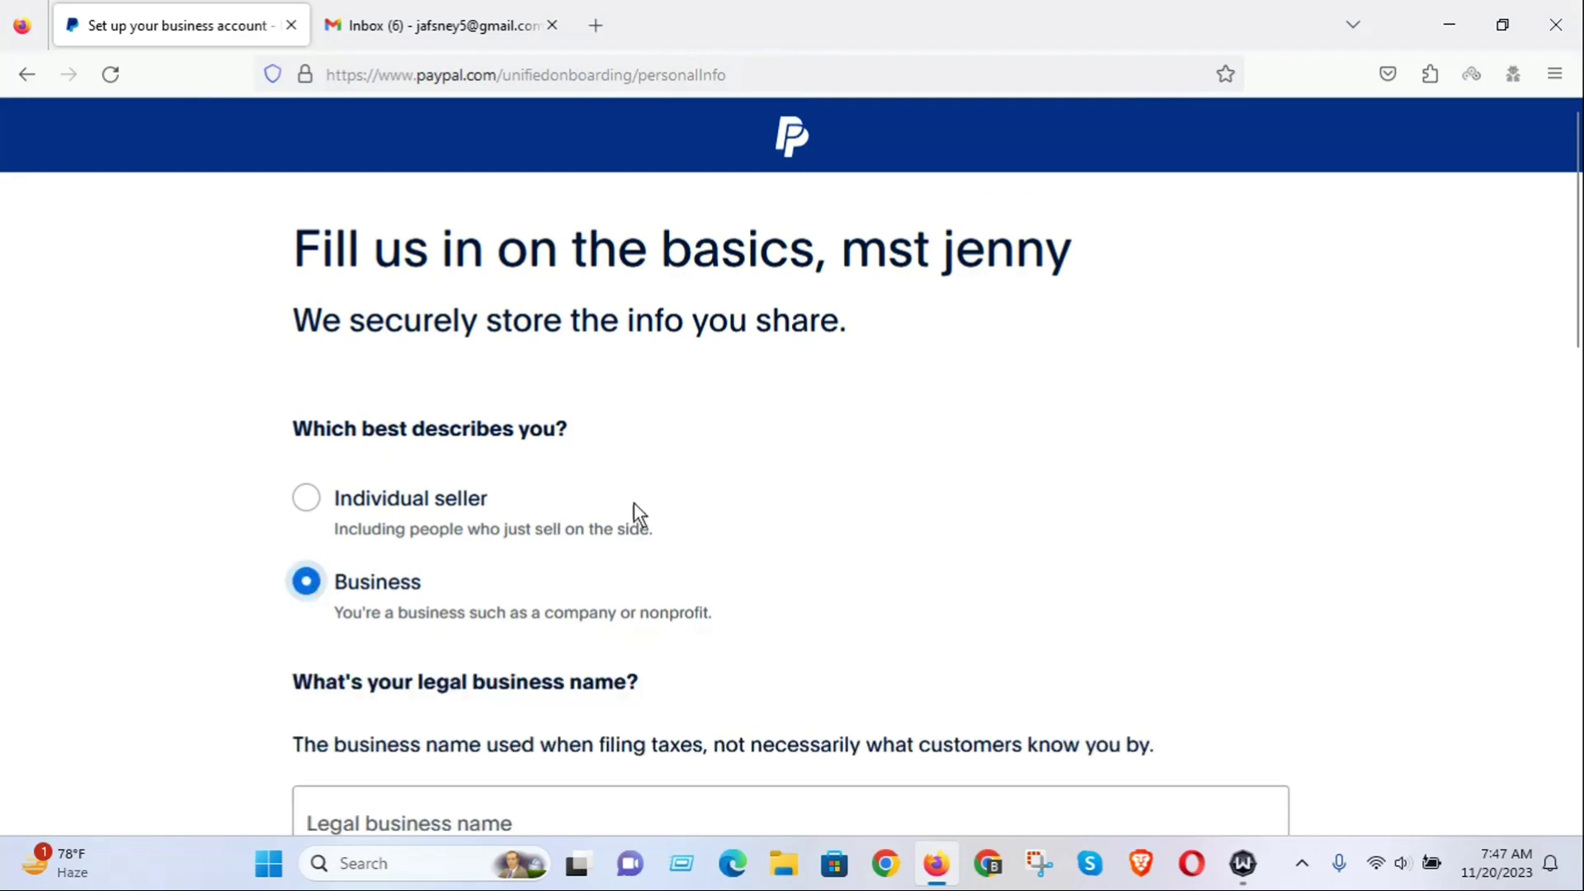
{"action": "scroll", "coordinate": [660, 507], "scroll_direction": "down", "scroll_amount": 4}
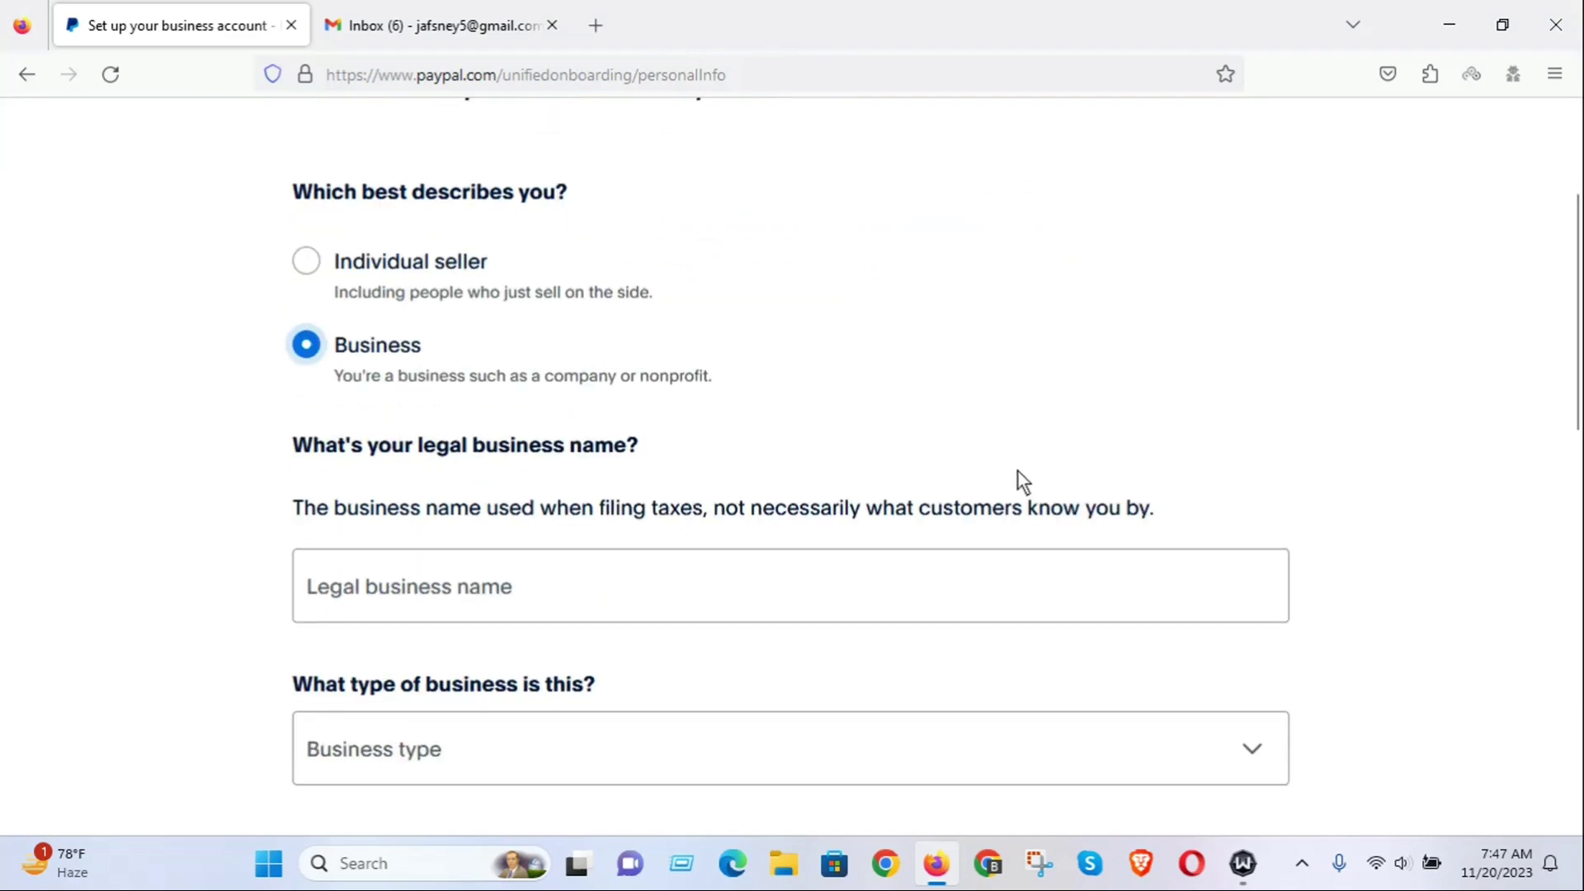
{"action": "scroll", "coordinate": [907, 396], "scroll_direction": "down", "scroll_amount": 2}
{"action": "scroll", "coordinate": [858, 346], "scroll_direction": "down", "scroll_amount": 4}
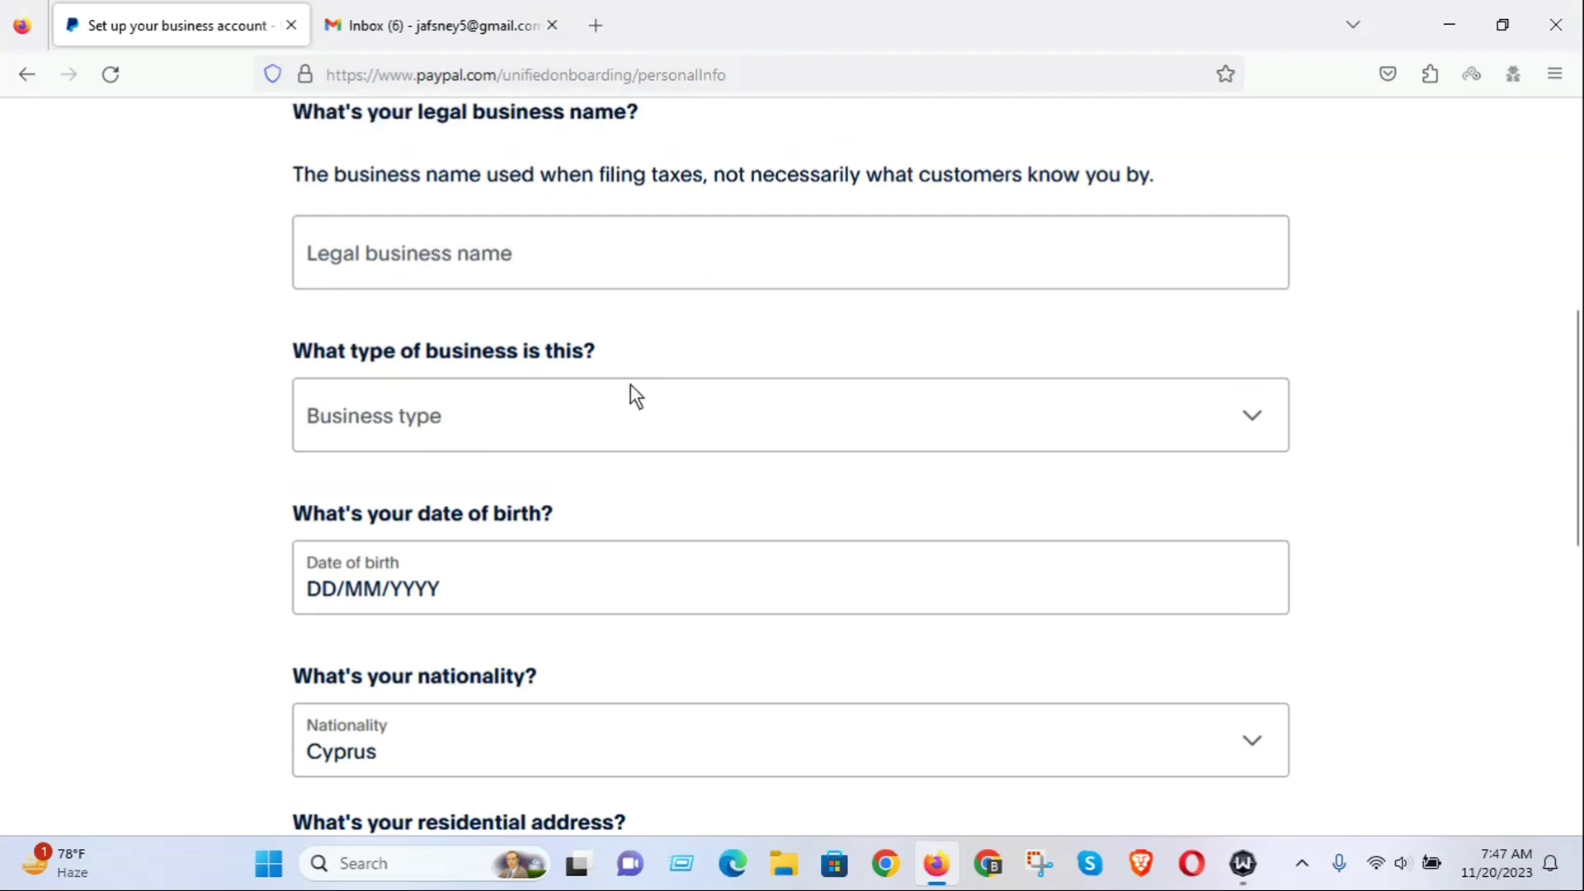
{"action": "scroll", "coordinate": [578, 371], "scroll_direction": "up", "scroll_amount": 2}
{"action": "scroll", "coordinate": [675, 338], "scroll_direction": "down", "scroll_amount": 6}
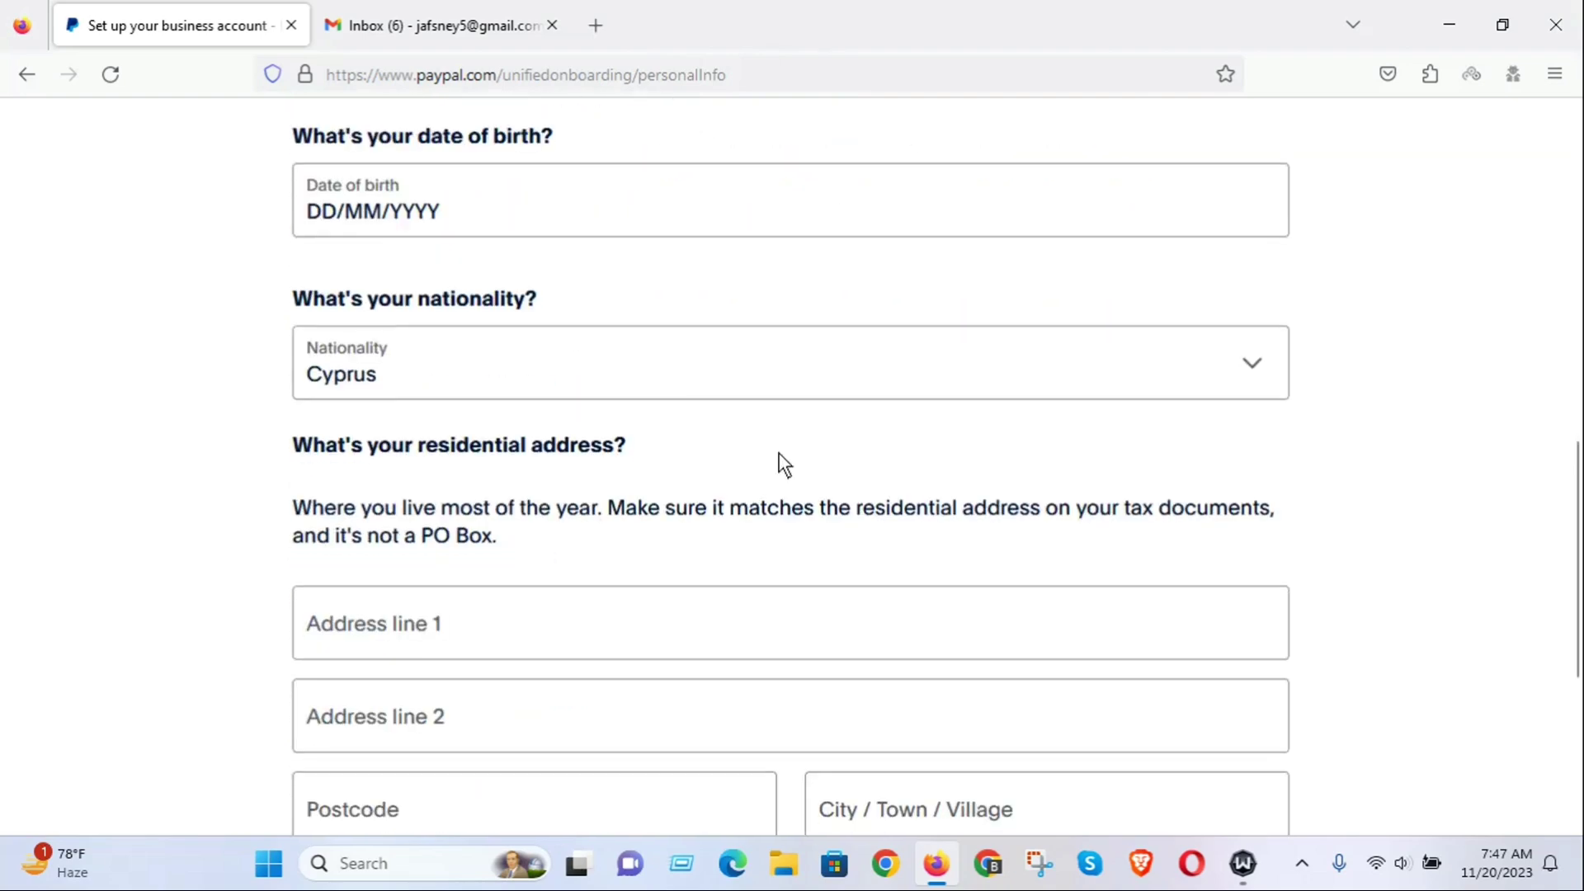
{"action": "scroll", "coordinate": [825, 483], "scroll_direction": "up", "scroll_amount": 6}
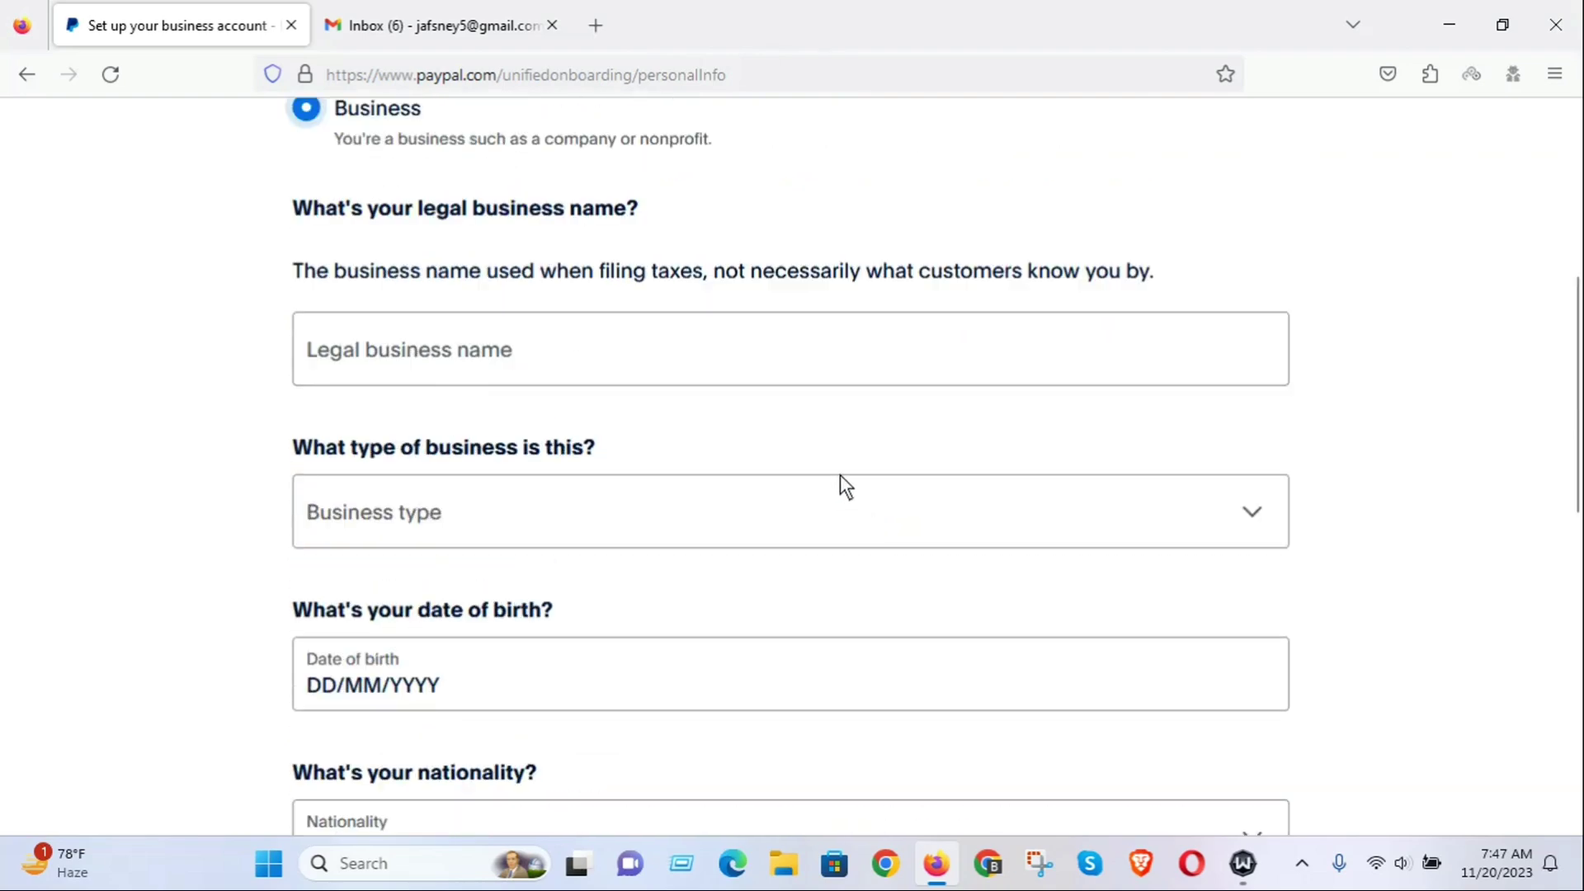
{"action": "scroll", "coordinate": [917, 474], "scroll_direction": "up", "scroll_amount": 2}
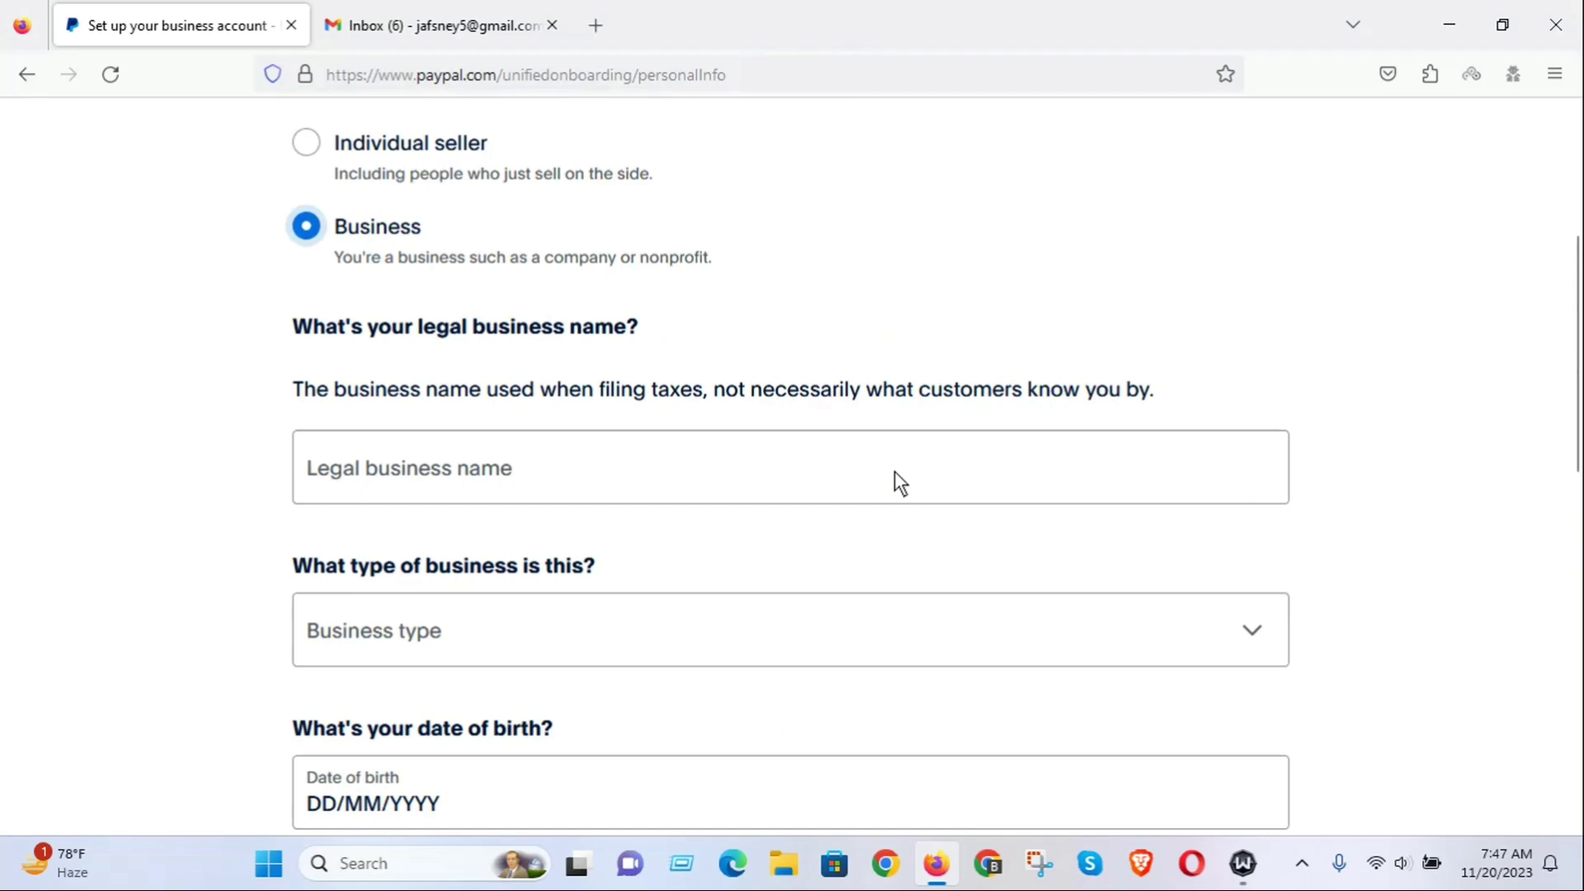
{"action": "scroll", "coordinate": [837, 475], "scroll_direction": "up", "scroll_amount": 2}
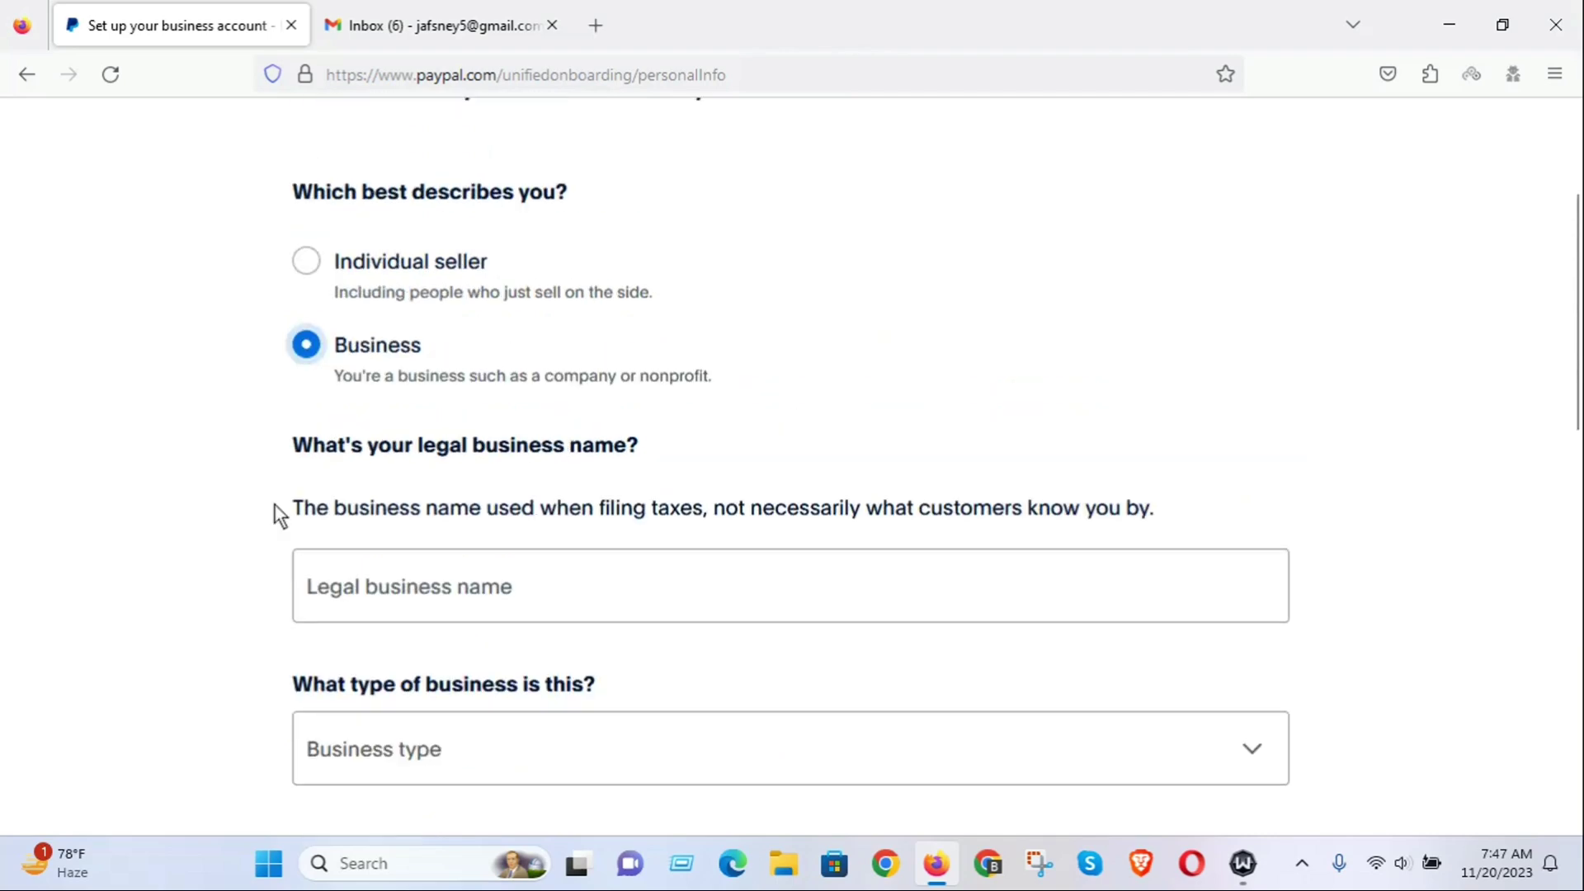
Enter 'Ma It Tech' as the legal business name.
{"action": "left_click", "coordinate": [359, 588]}
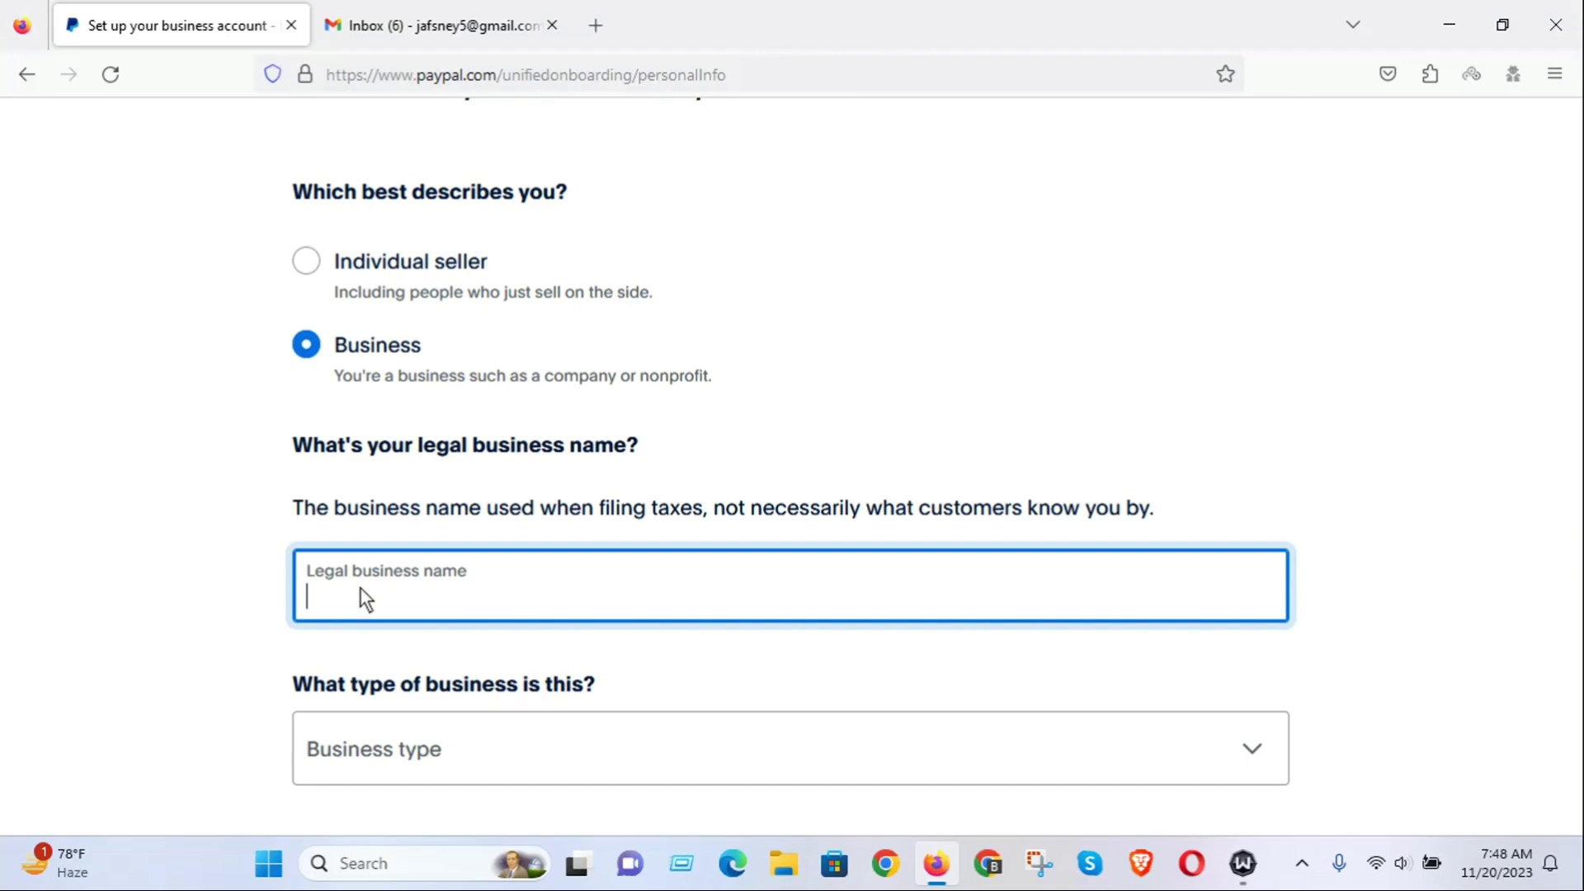
{"action": "type", "text": "MA It TEch"}
{"action": "key", "text": "BackSpace"}
{"action": "key", "text": "BackSpace"}
{"action": "key", "text": "BackSpace"}
{"action": "type", "text": "ech"}
{"action": "scroll", "coordinate": [505, 597], "scroll_direction": "down", "scroll_amount": 2}
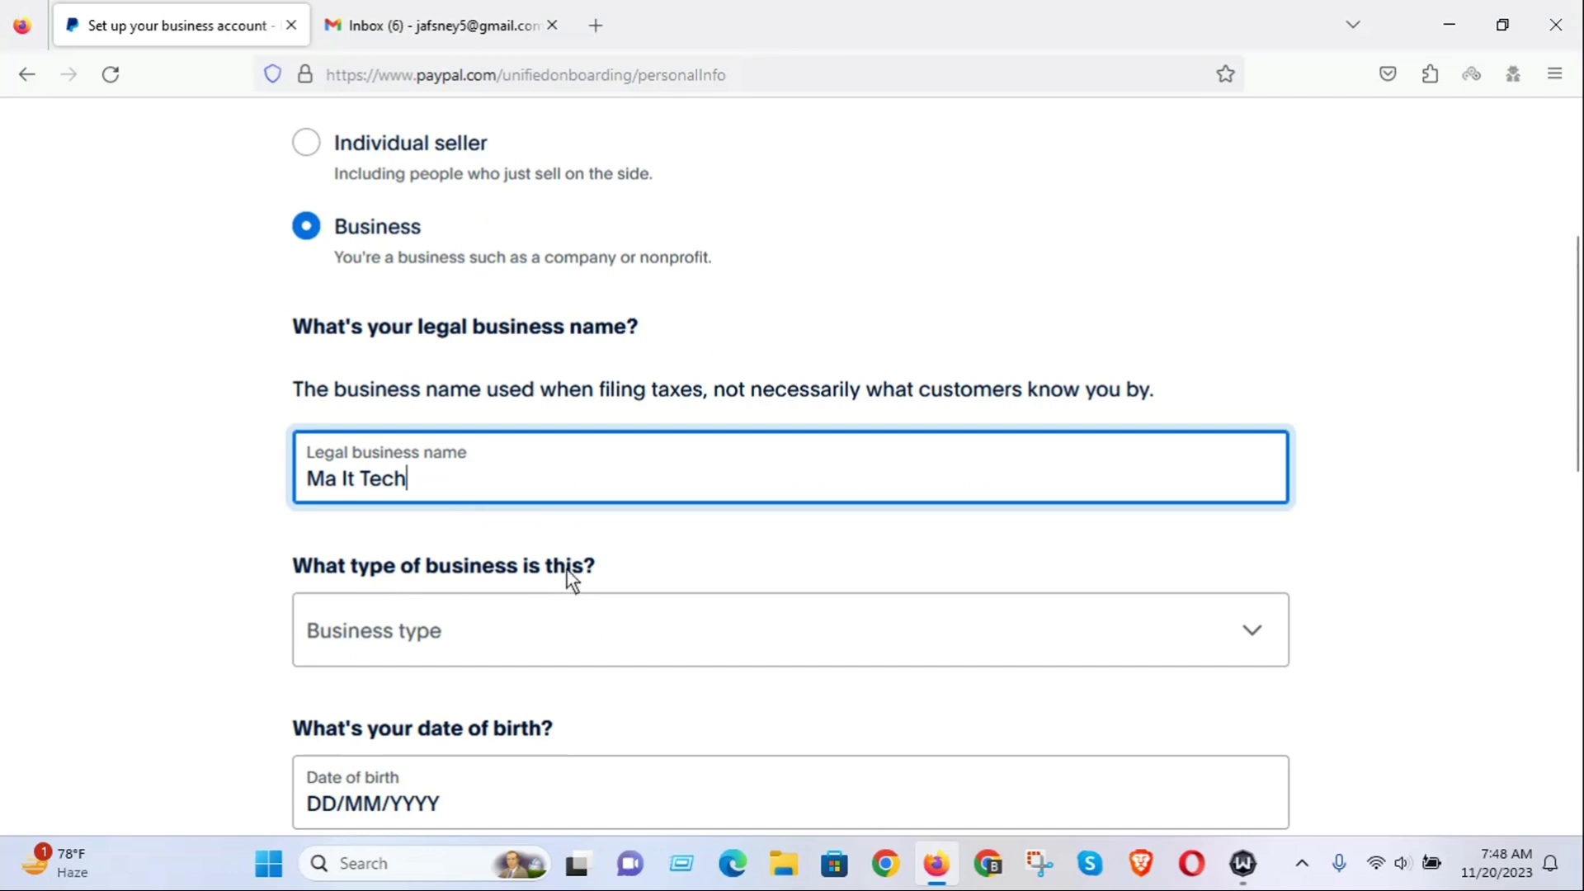
Set the business type to Partnership.
{"action": "left_click", "coordinate": [1249, 629]}
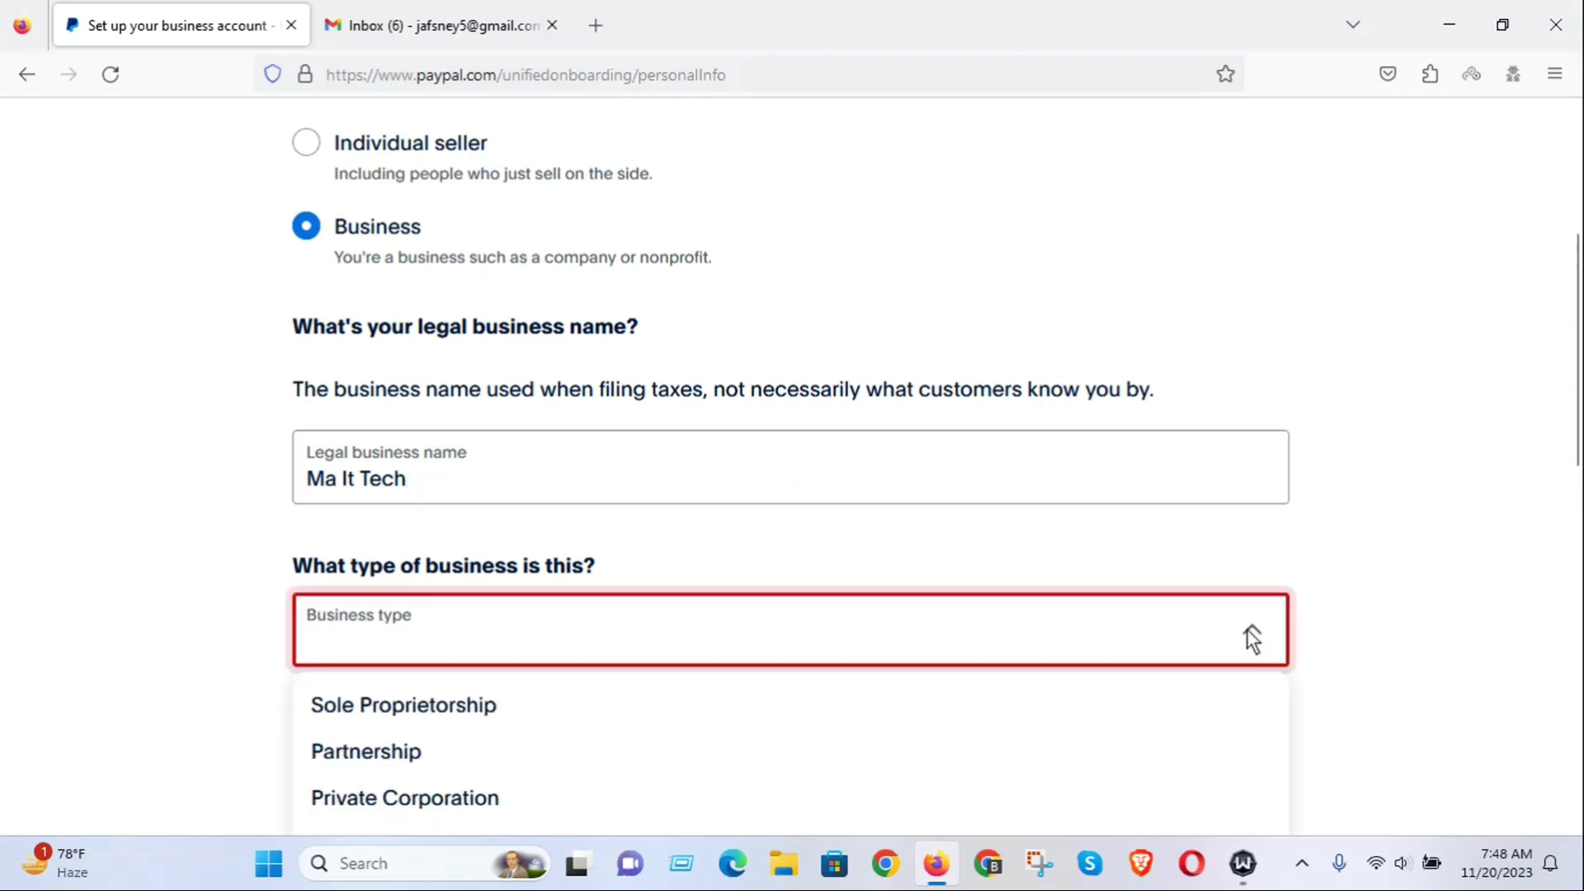
{"action": "scroll", "coordinate": [1155, 607], "scroll_direction": "down", "scroll_amount": 2}
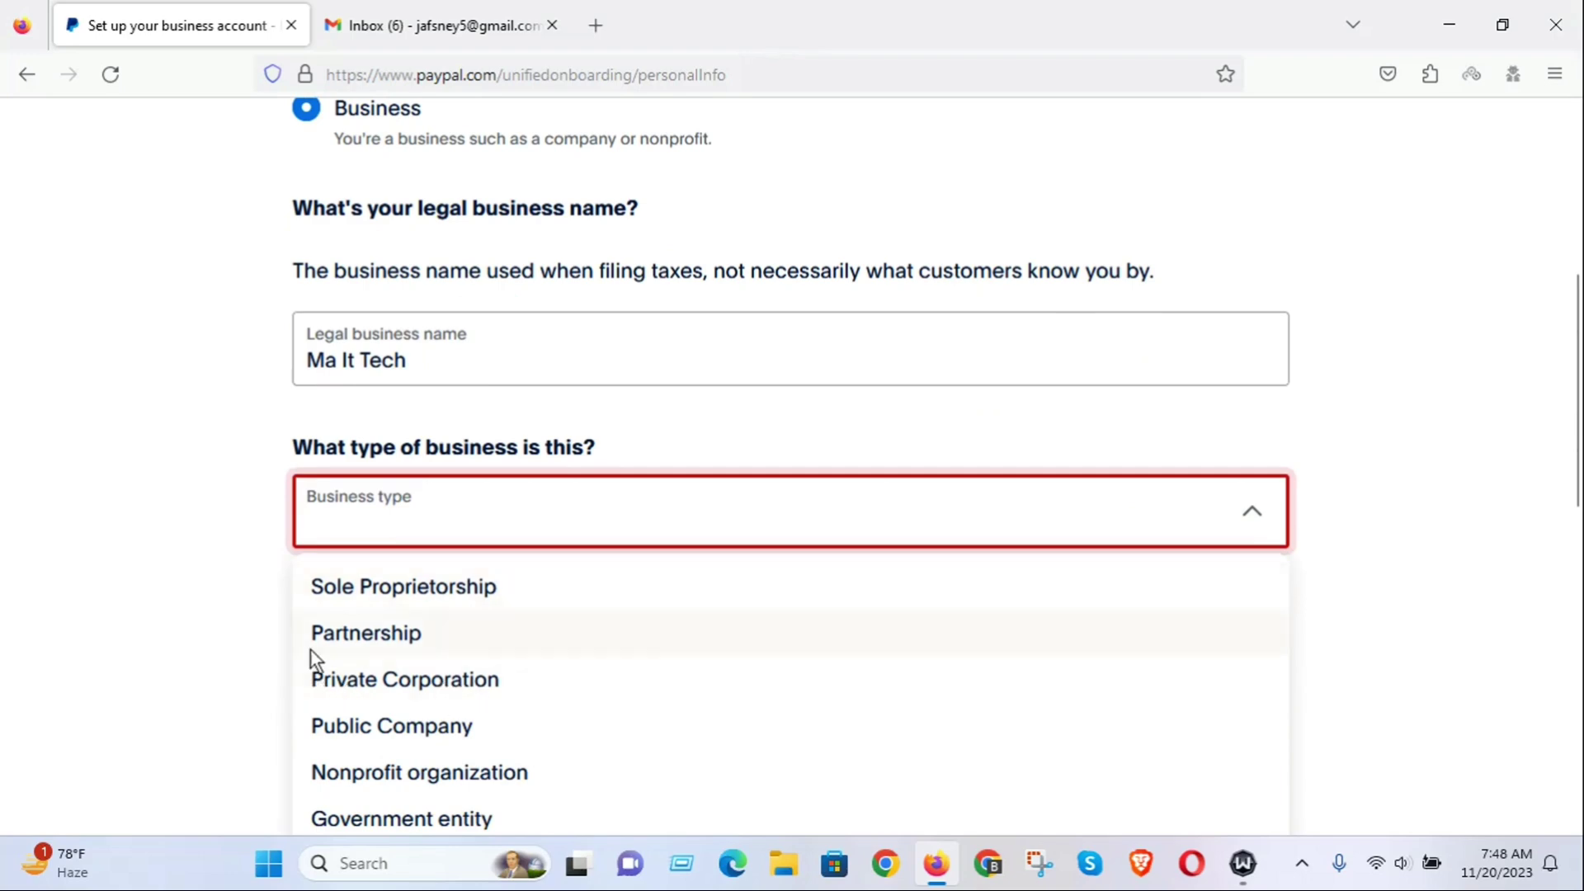
{"action": "scroll", "coordinate": [529, 619], "scroll_direction": "down", "scroll_amount": 3}
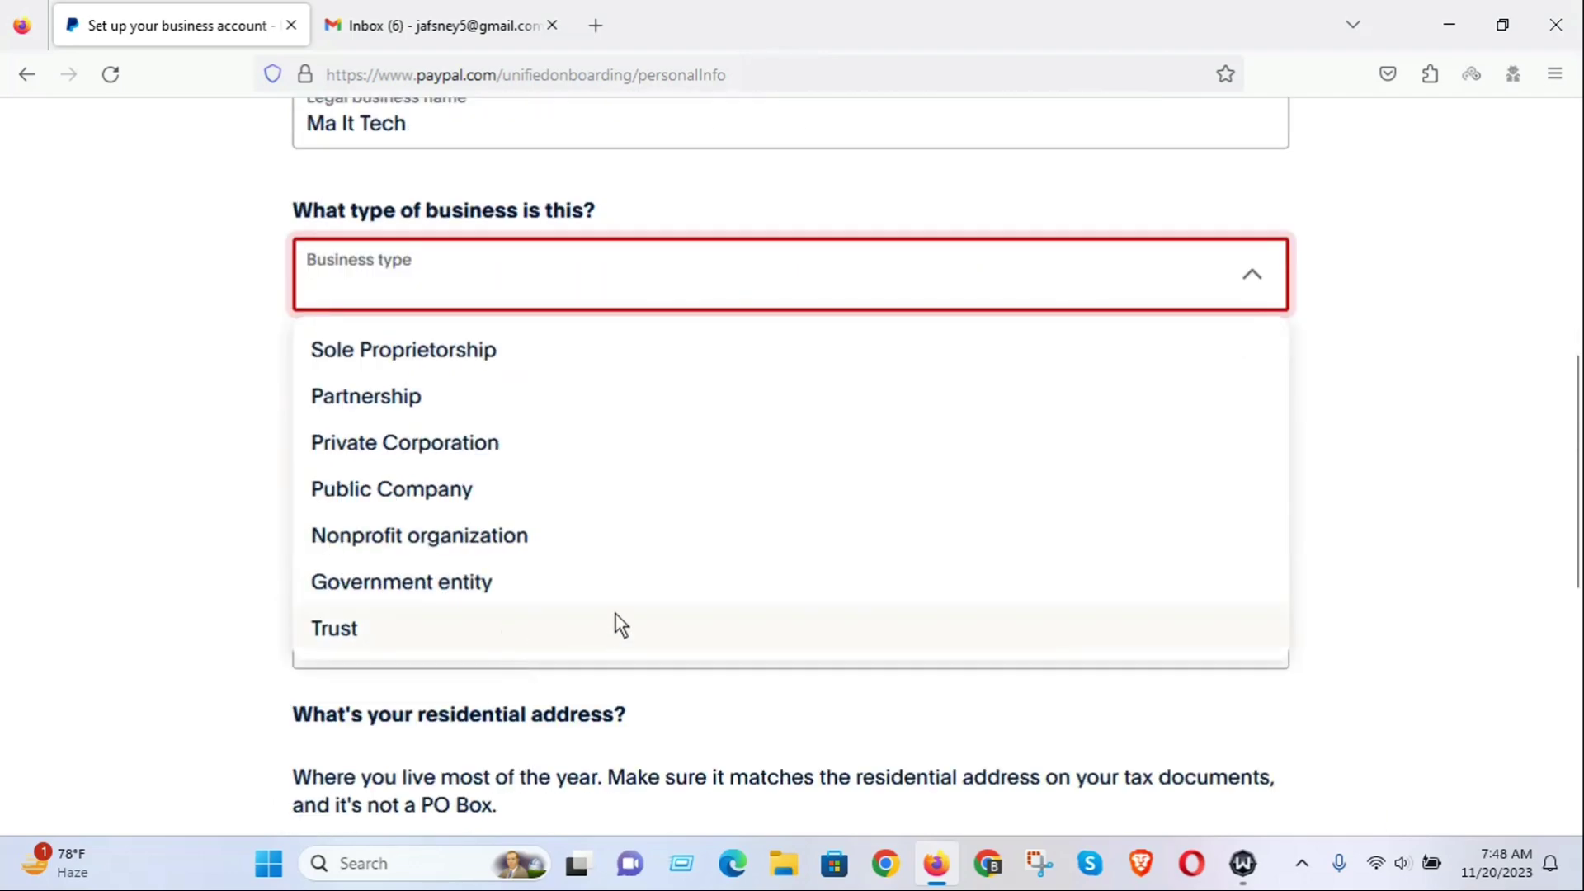
{"action": "left_click", "coordinate": [377, 398]}
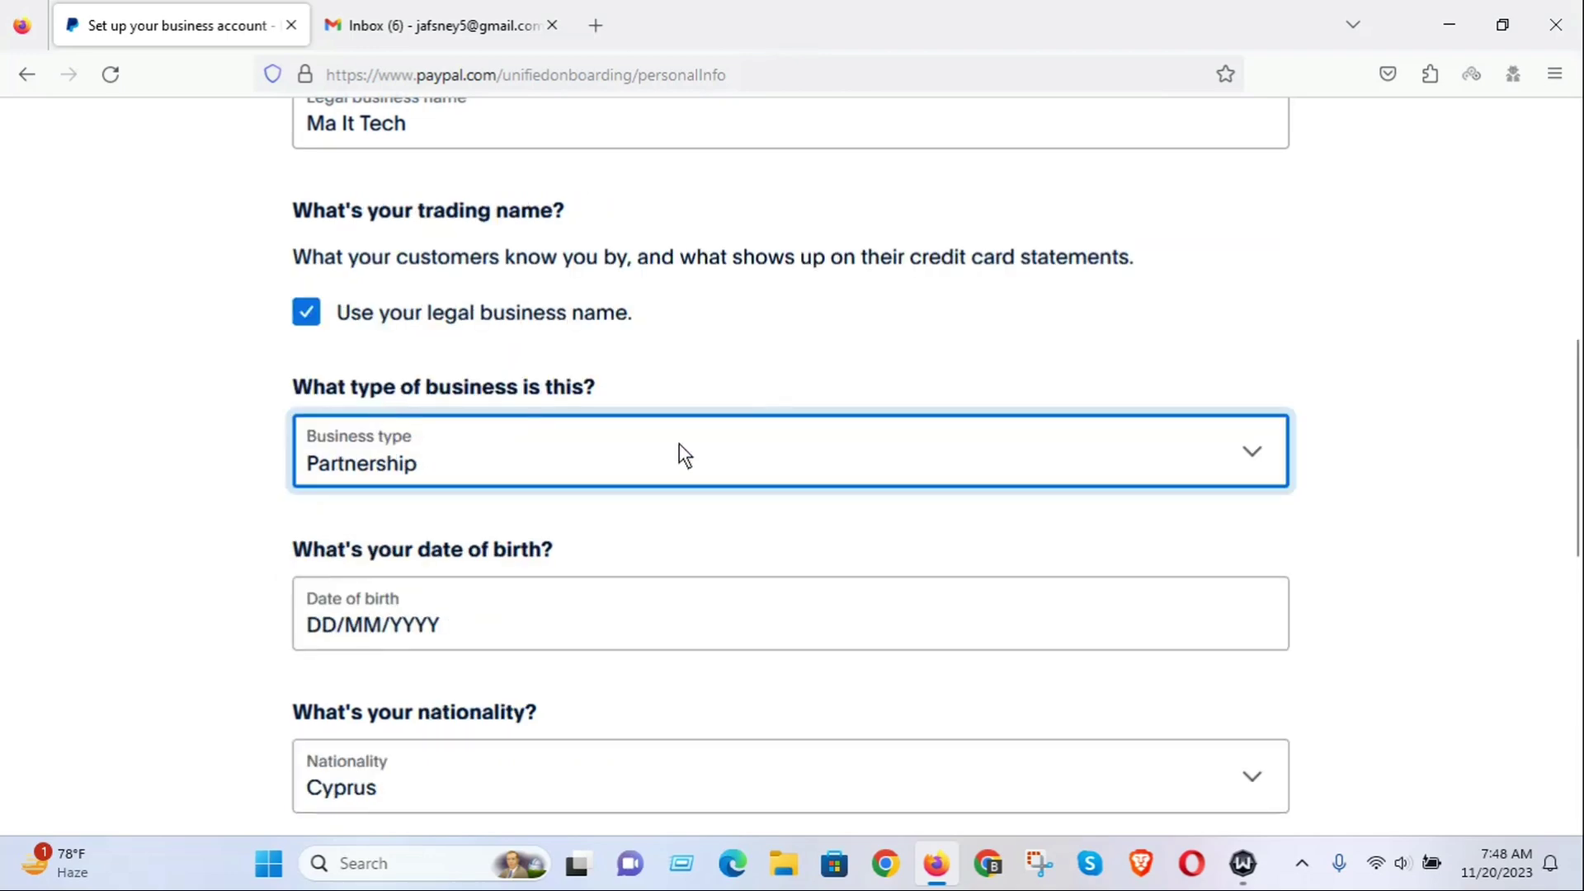
{"action": "scroll", "coordinate": [727, 434], "scroll_direction": "down", "scroll_amount": 2}
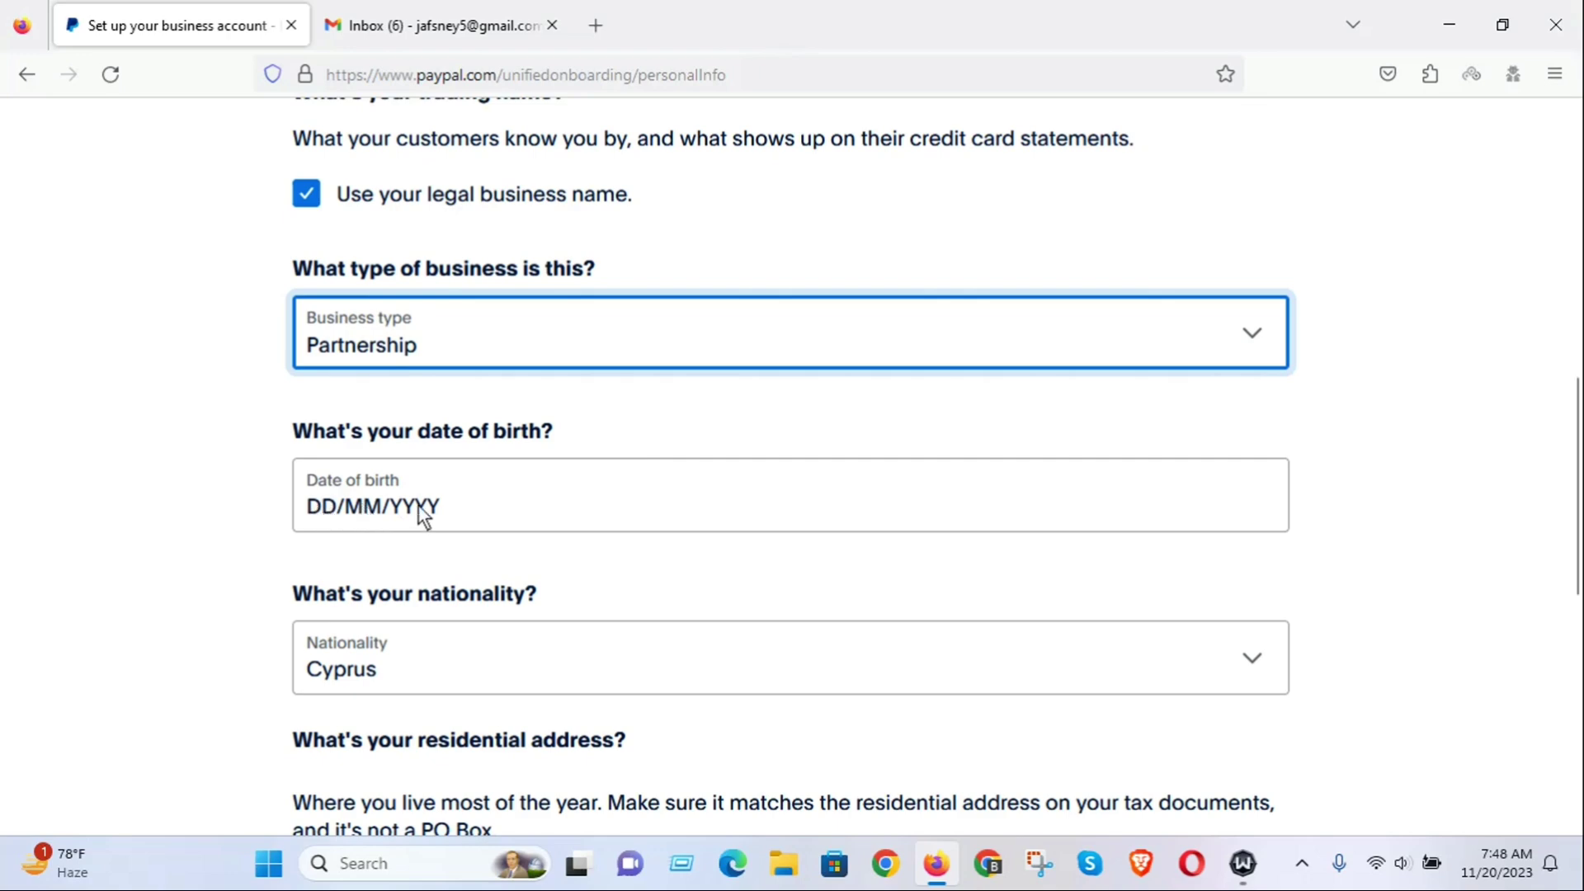
{"action": "left_click", "coordinate": [331, 518]}
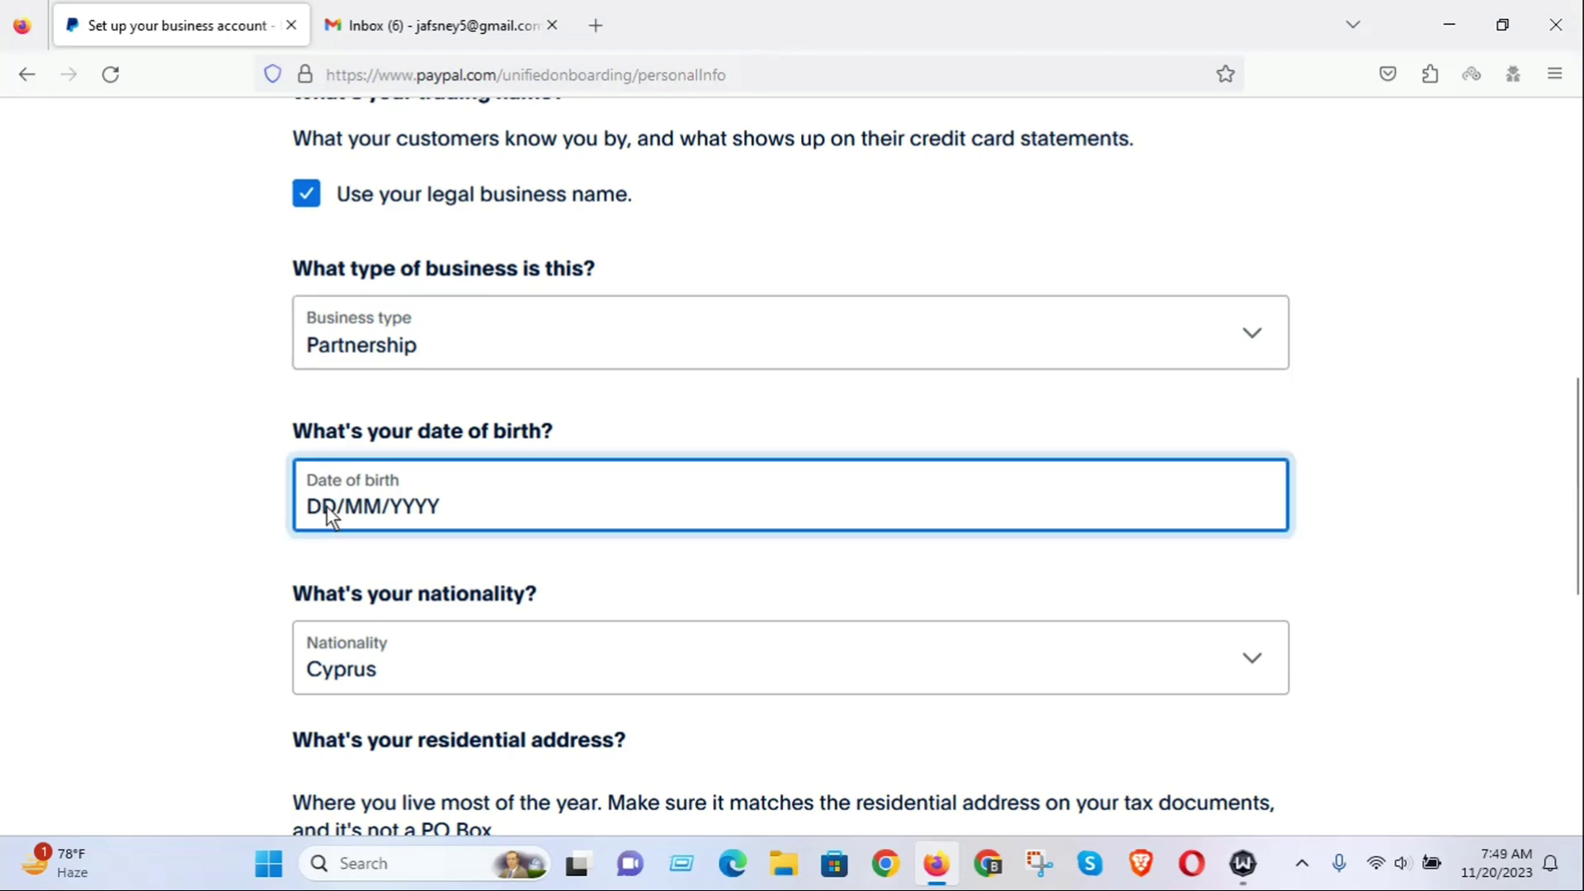
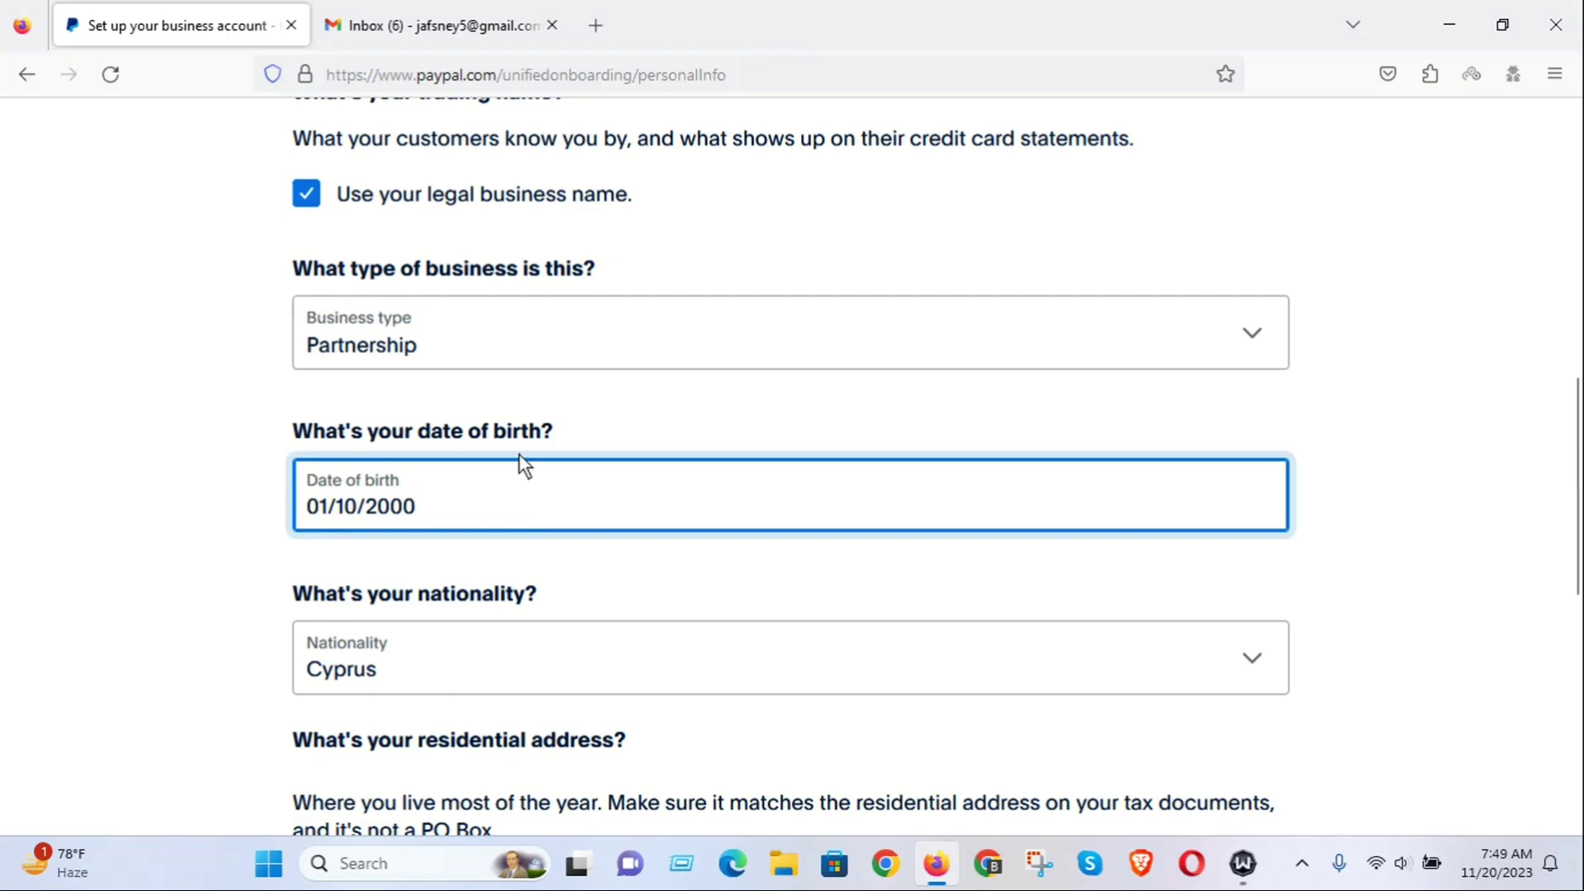
{"action": "scroll", "coordinate": [520, 456], "scroll_direction": "down", "scroll_amount": 3}
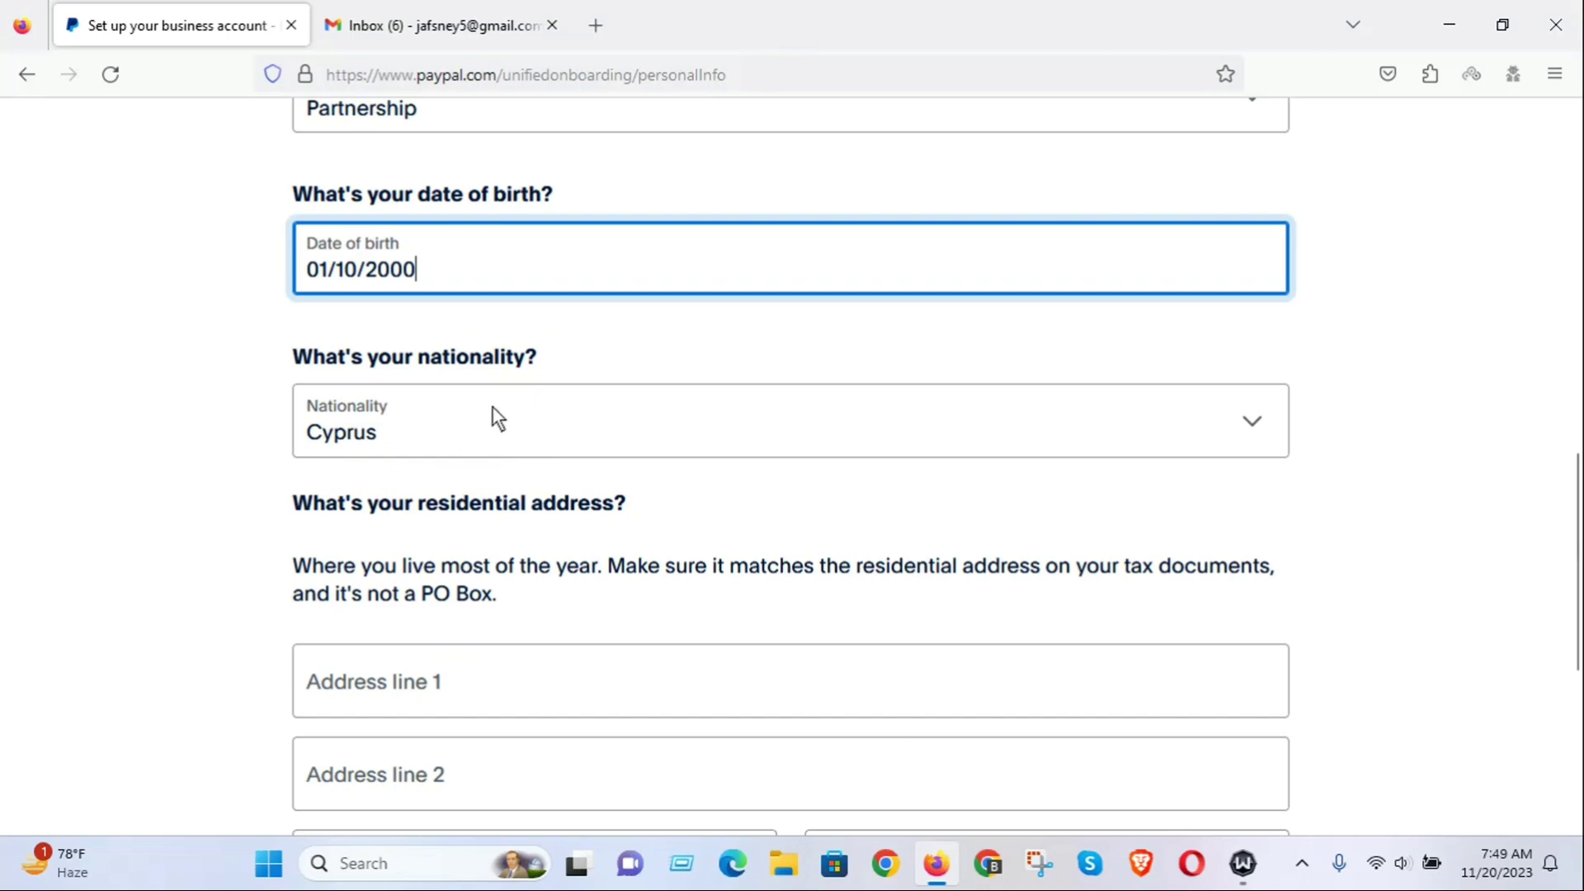
Pick Bangladesh from the Nationality list, replacing Cyprus.
{"action": "left_click", "coordinate": [1260, 437]}
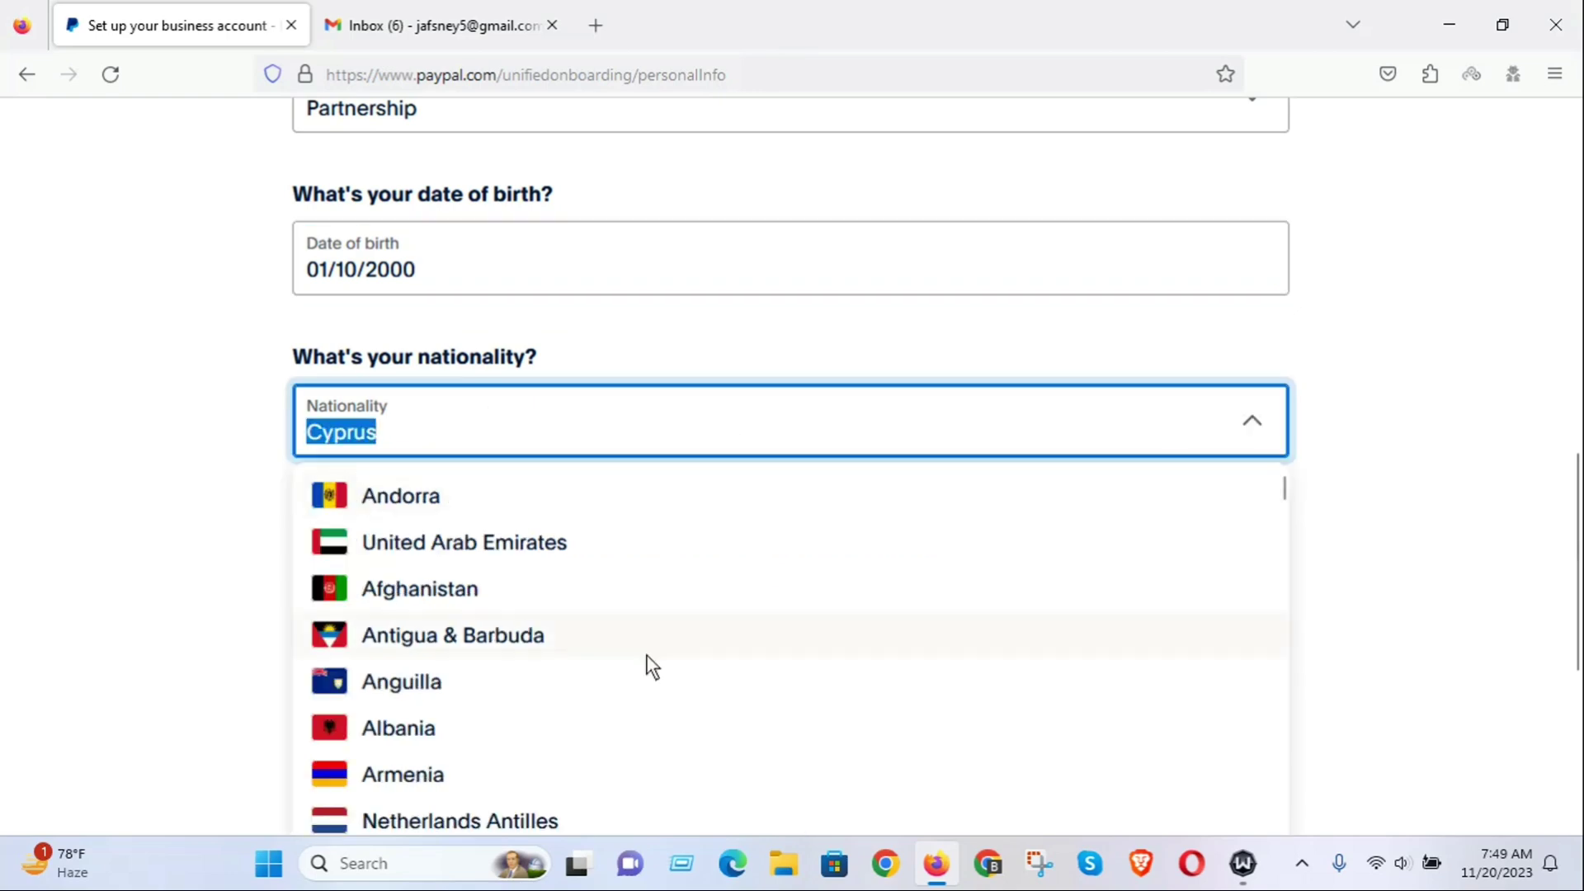
{"action": "scroll", "coordinate": [789, 630], "scroll_direction": "down", "scroll_amount": 3}
{"action": "scroll", "coordinate": [741, 631], "scroll_direction": "down", "scroll_amount": 3}
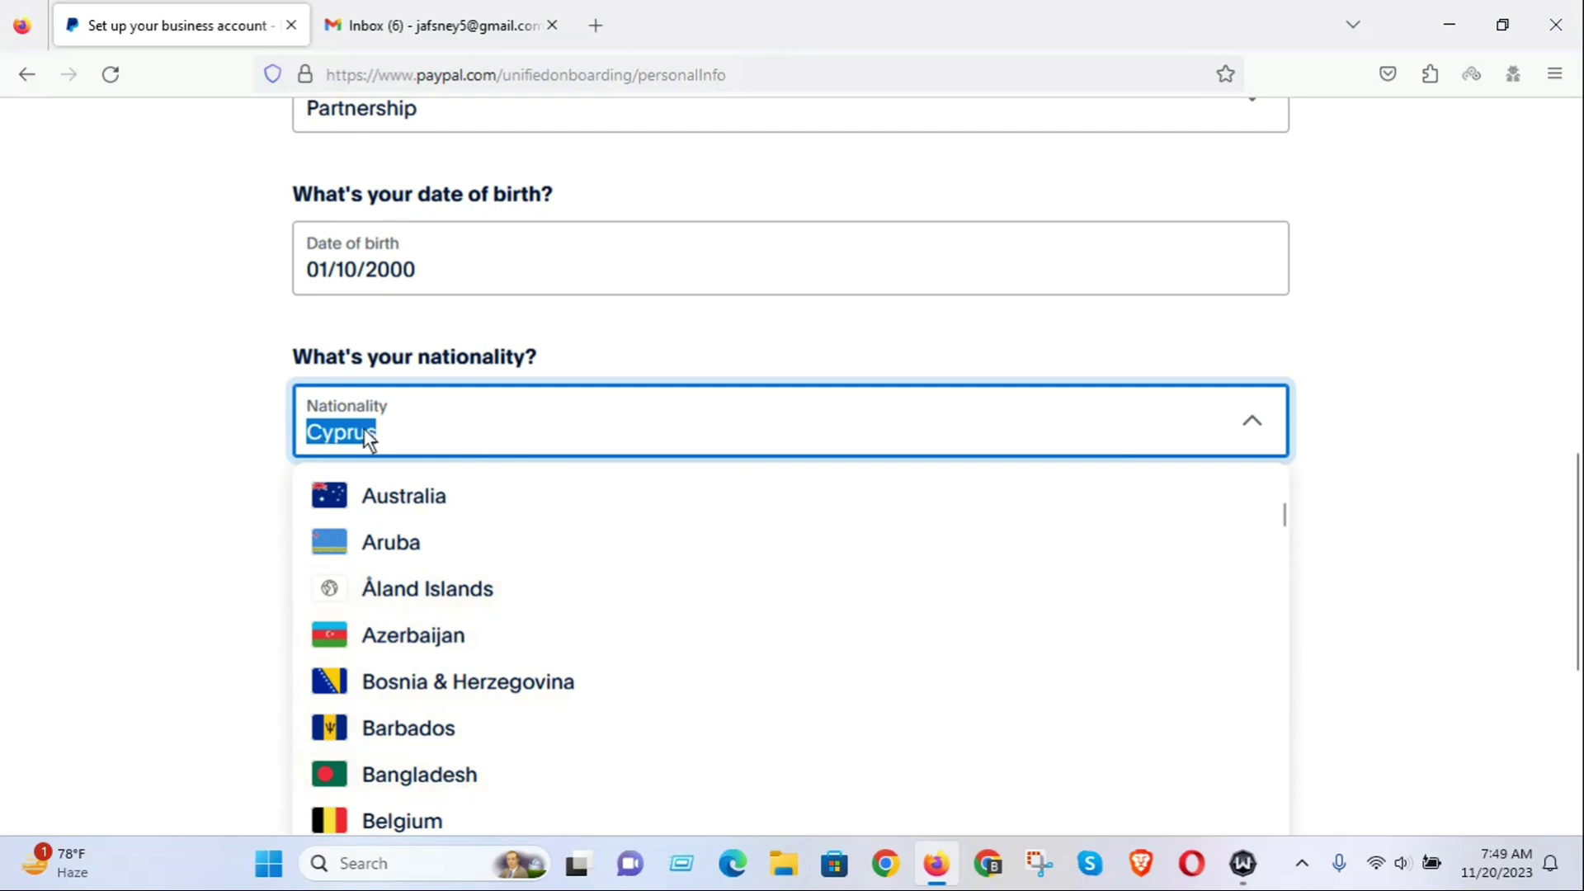
{"action": "left_click", "coordinate": [435, 780]}
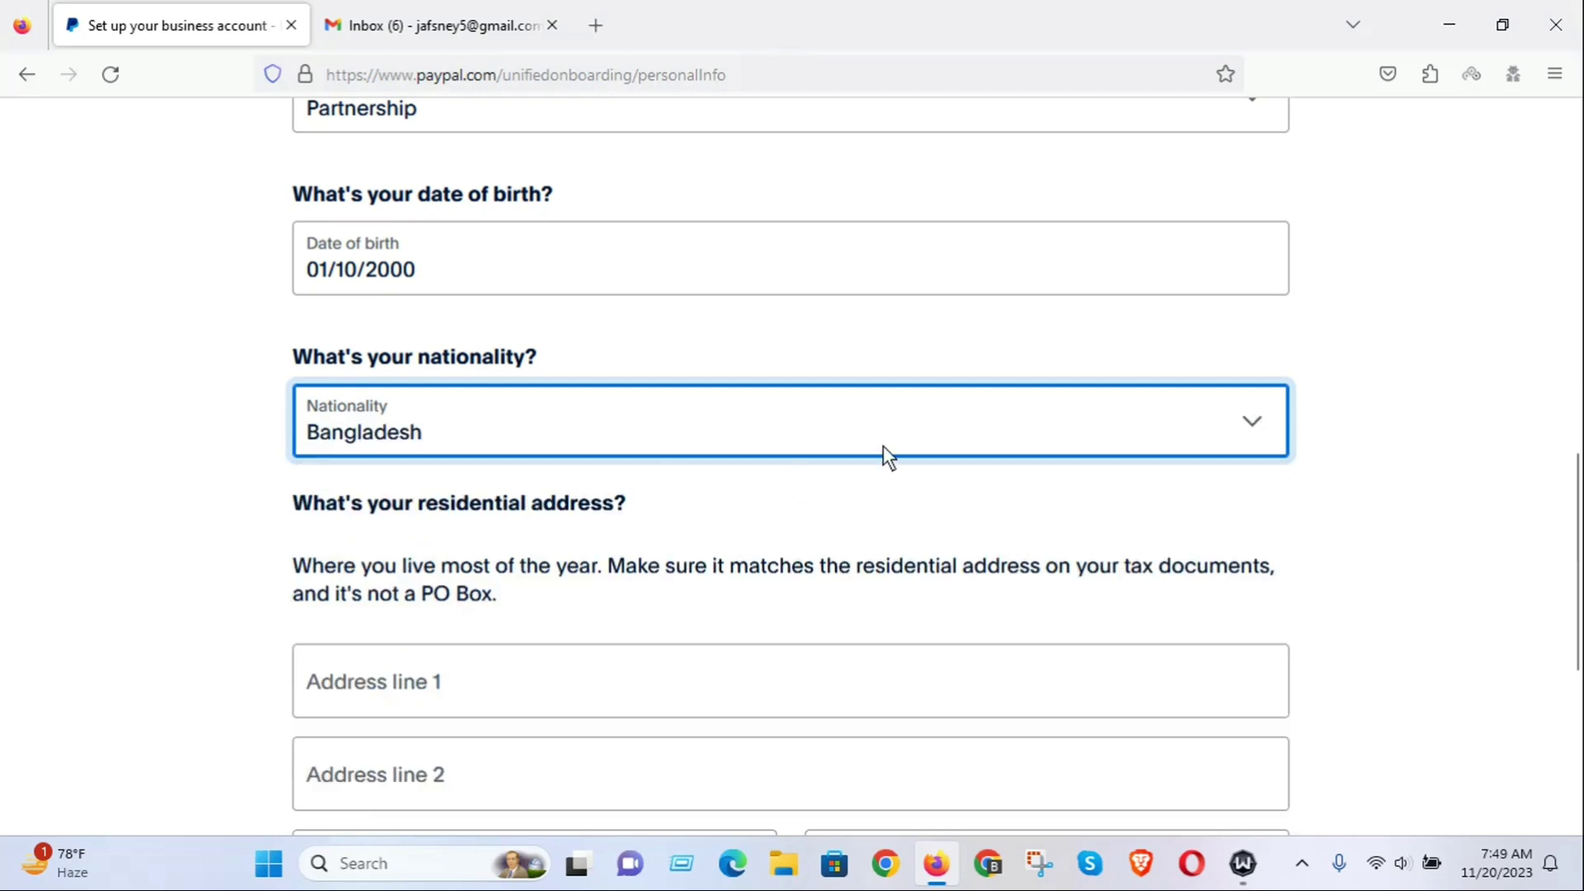
{"action": "scroll", "coordinate": [835, 445], "scroll_direction": "down", "scroll_amount": 5}
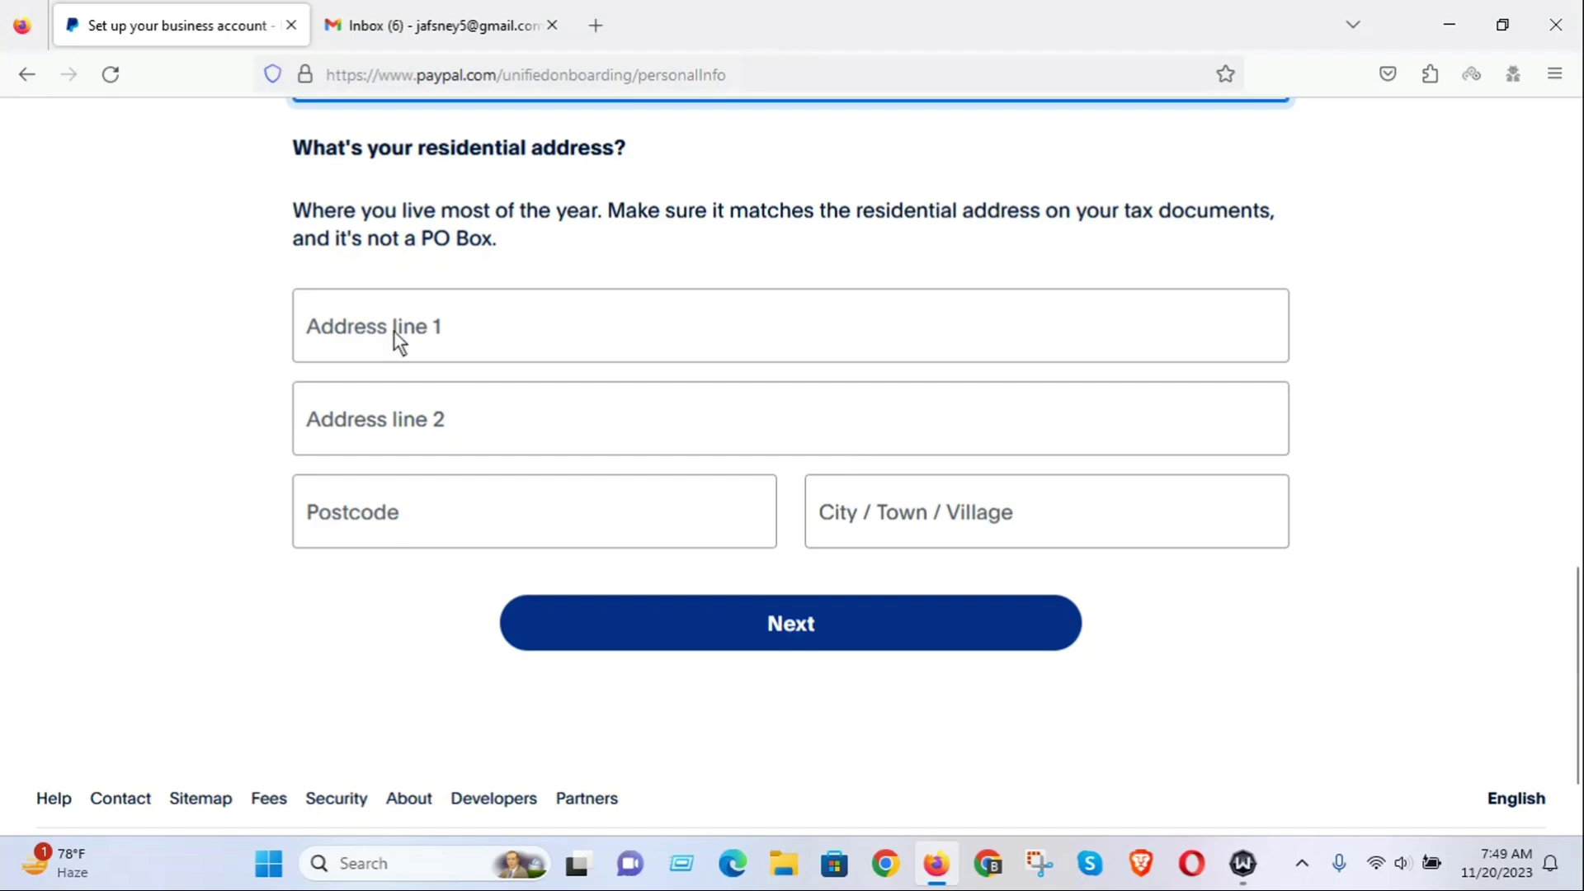
Search 'dhaka' in Address line 1 and pick a suggestion to autofill address, postcode and city.
{"action": "left_click", "coordinate": [349, 324]}
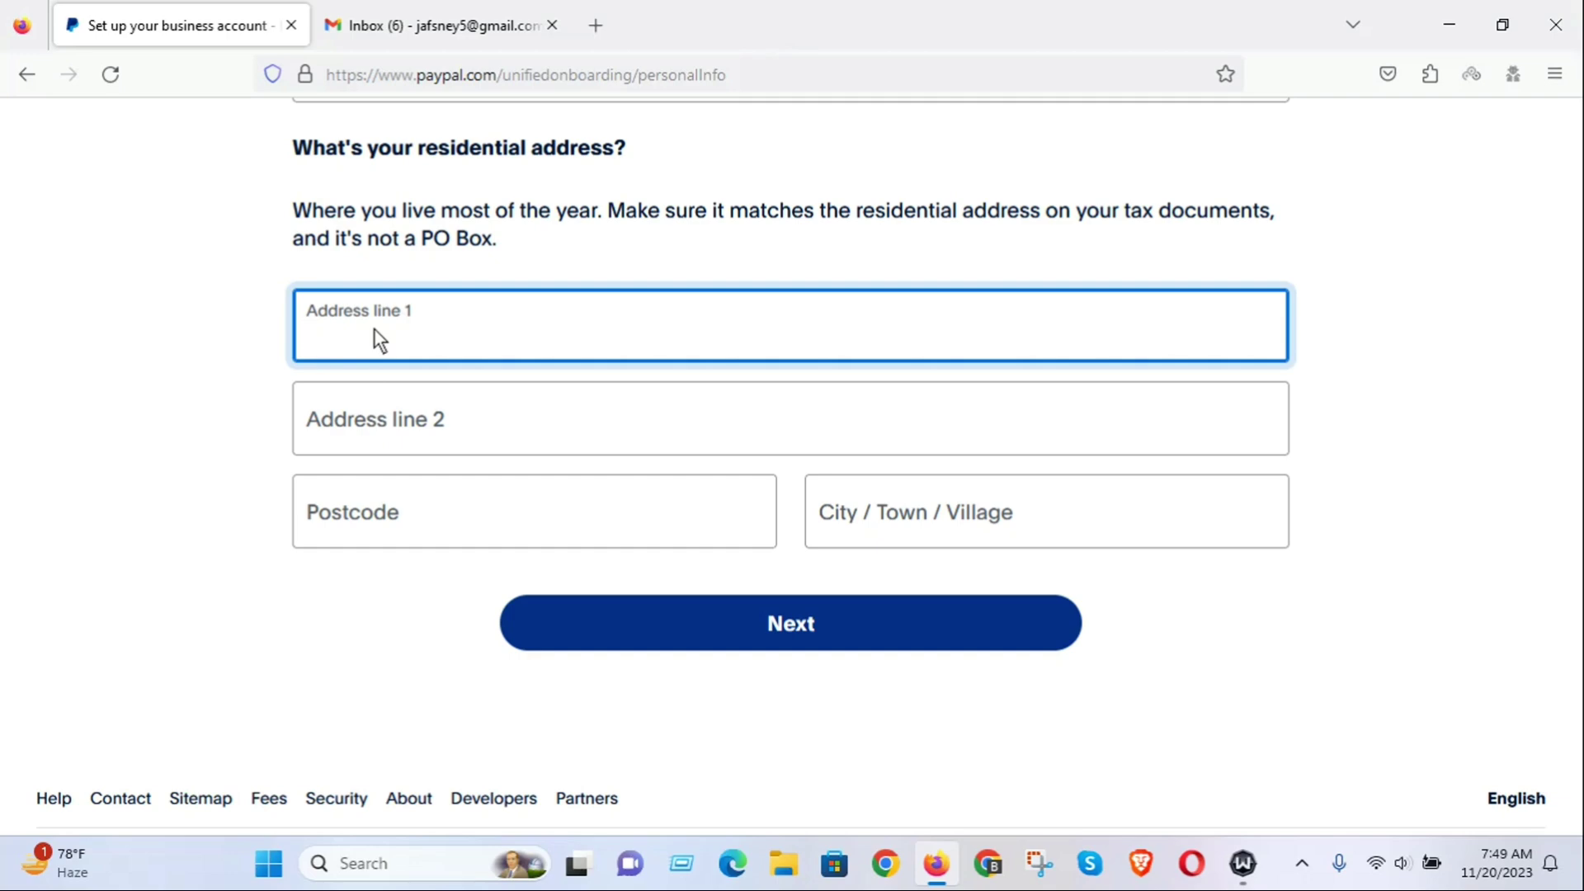
{"action": "type", "text": "Rajshahi,"}
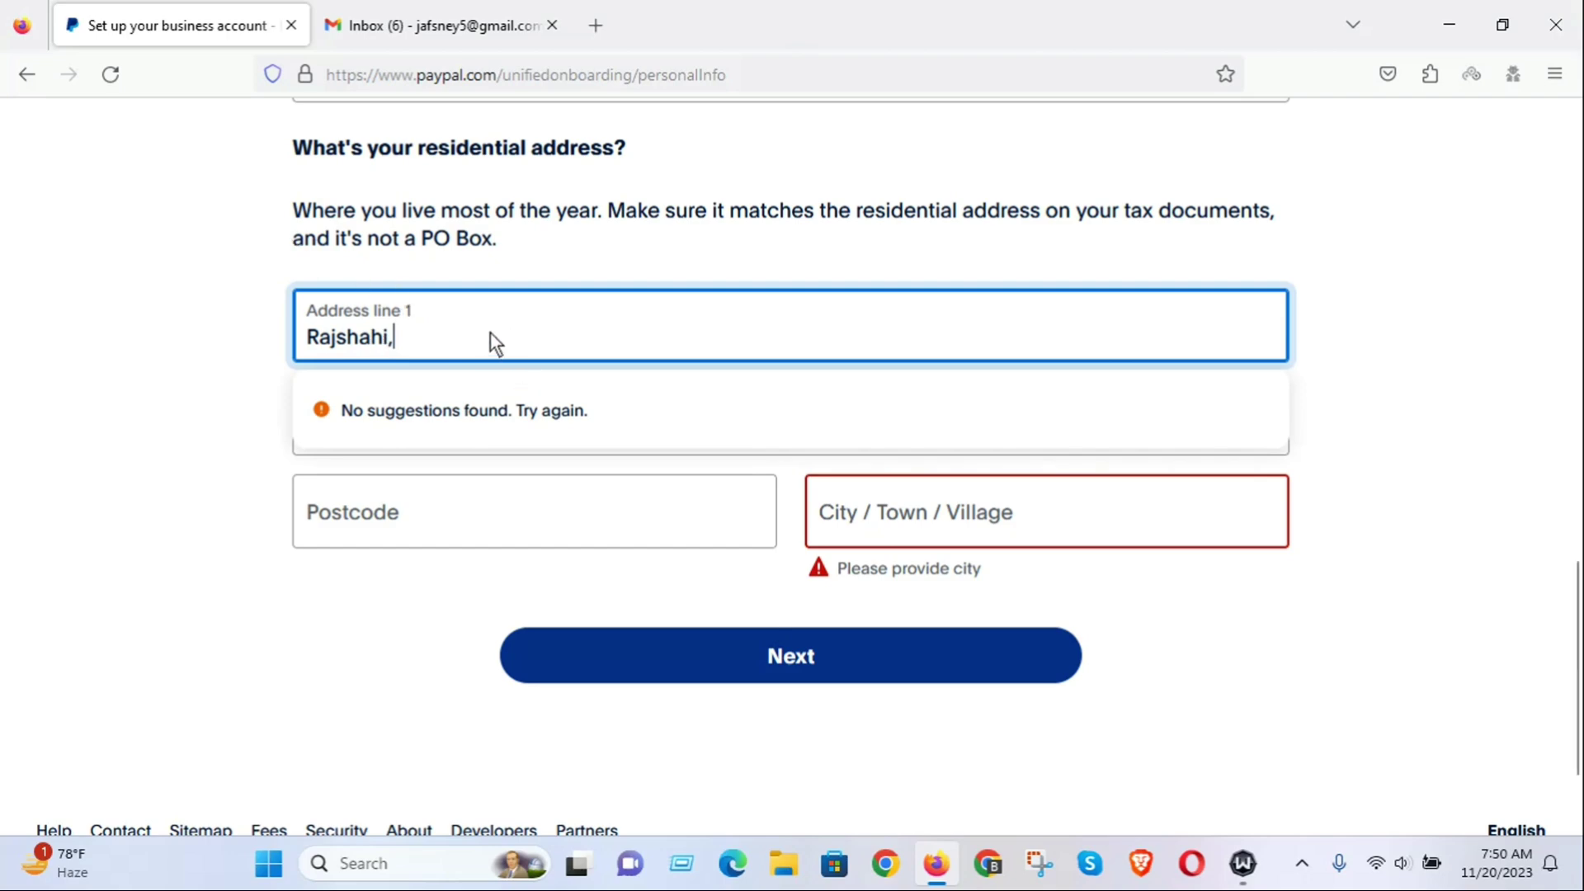
{"action": "key", "text": "BackSpace"}
{"action": "key", "text": "BackSpace"}
{"action": "key", "text": "BackSpace"}
{"action": "key", "text": "BackSpace"}
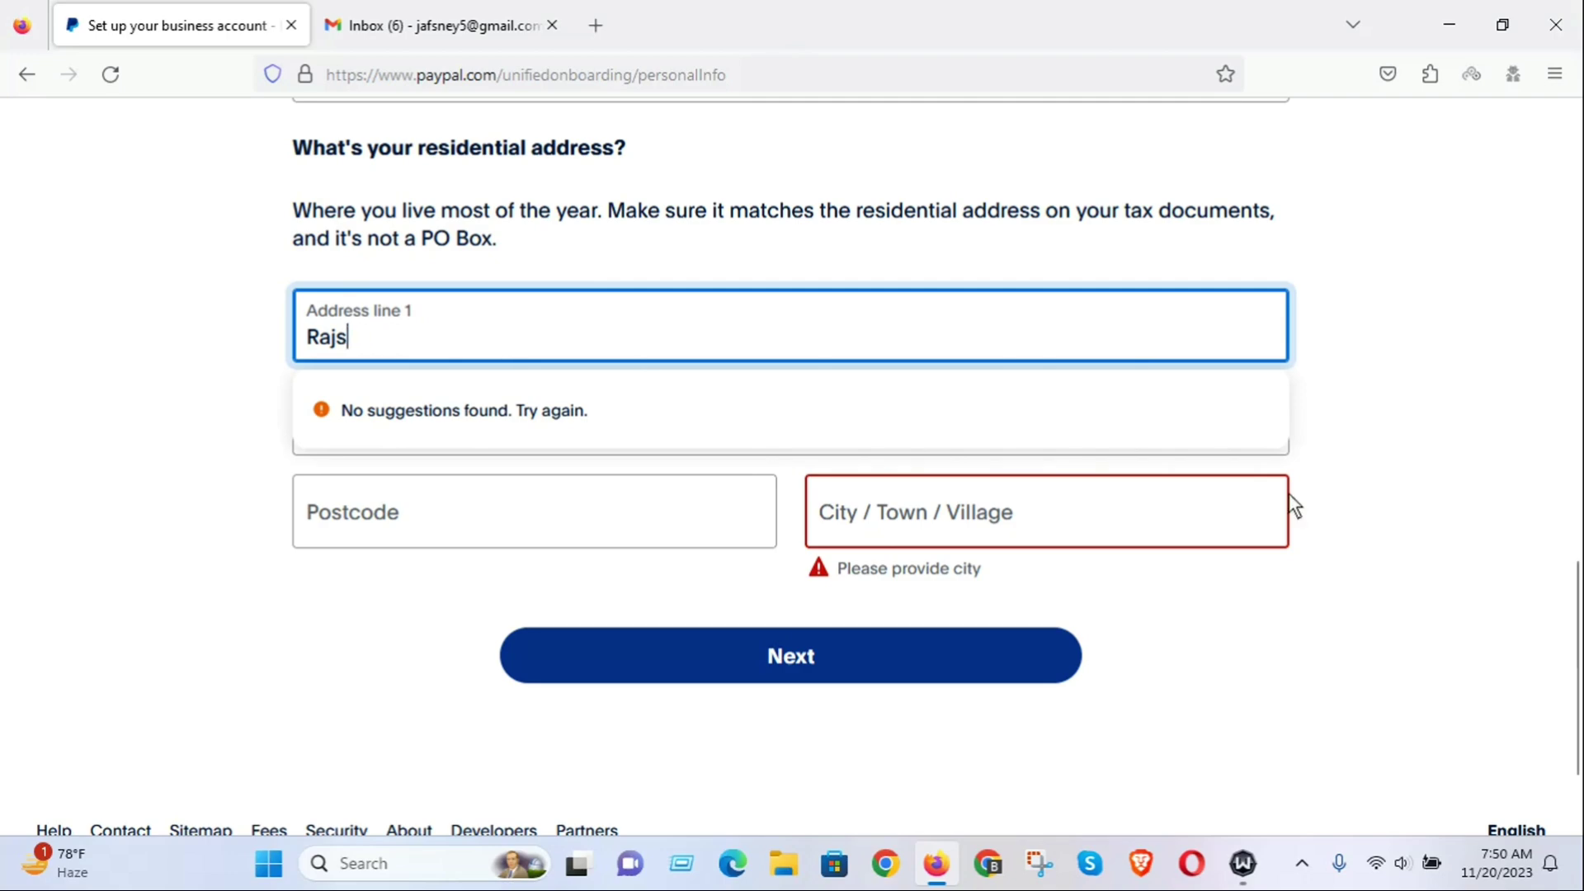
{"action": "key", "text": "BackSpace"}
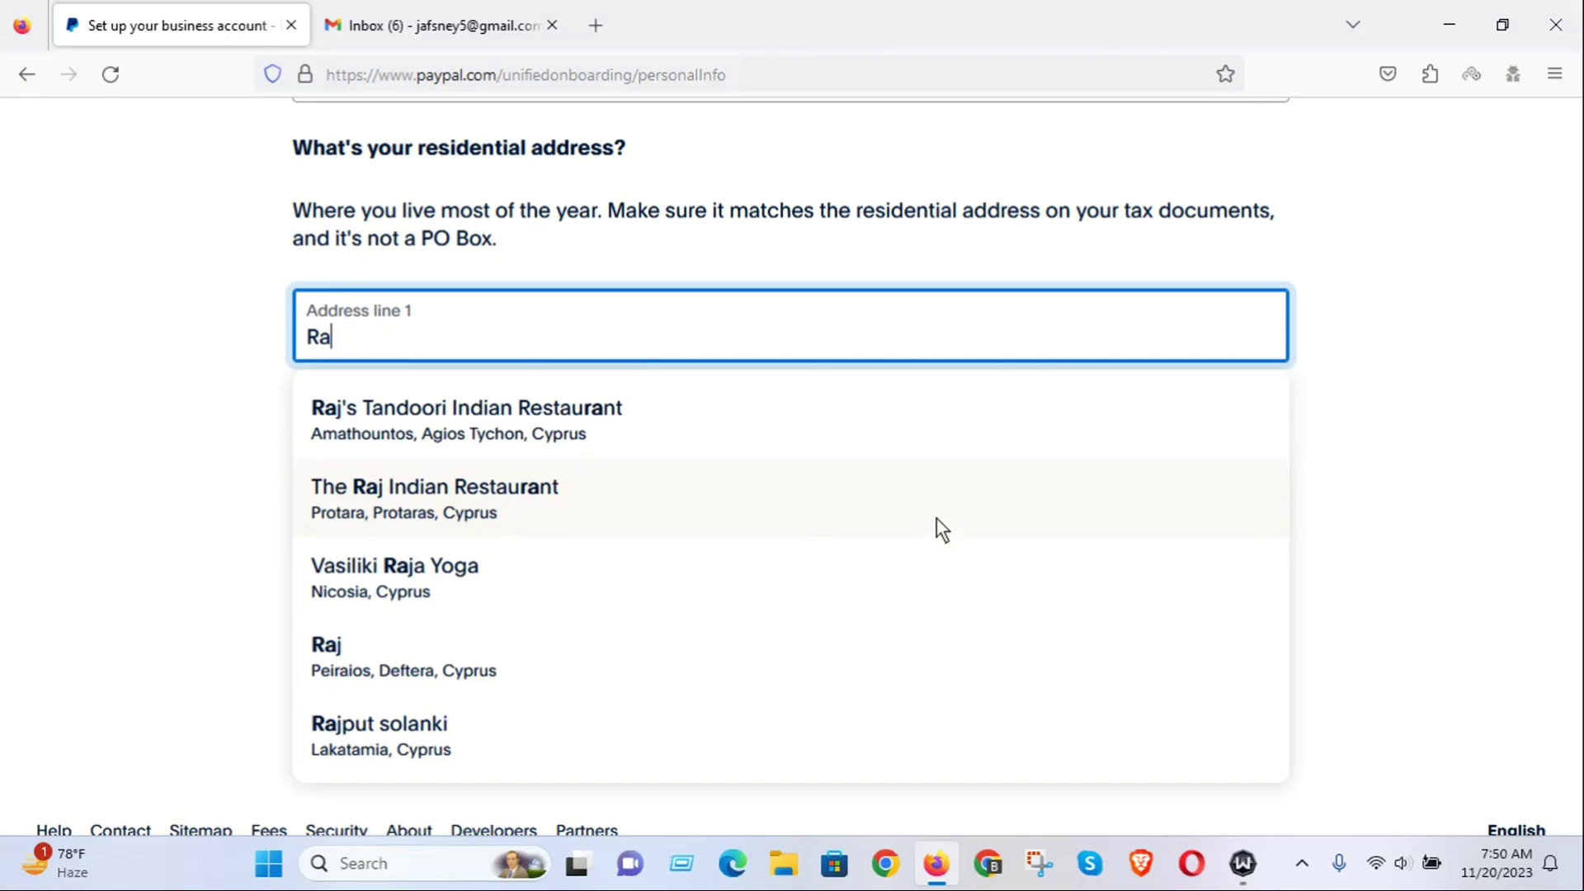
{"action": "key", "text": "BackSpace"}
{"action": "key", "text": "BackSpace"}
{"action": "key", "text": "BackSpace"}
{"action": "type", "text": "dha"}
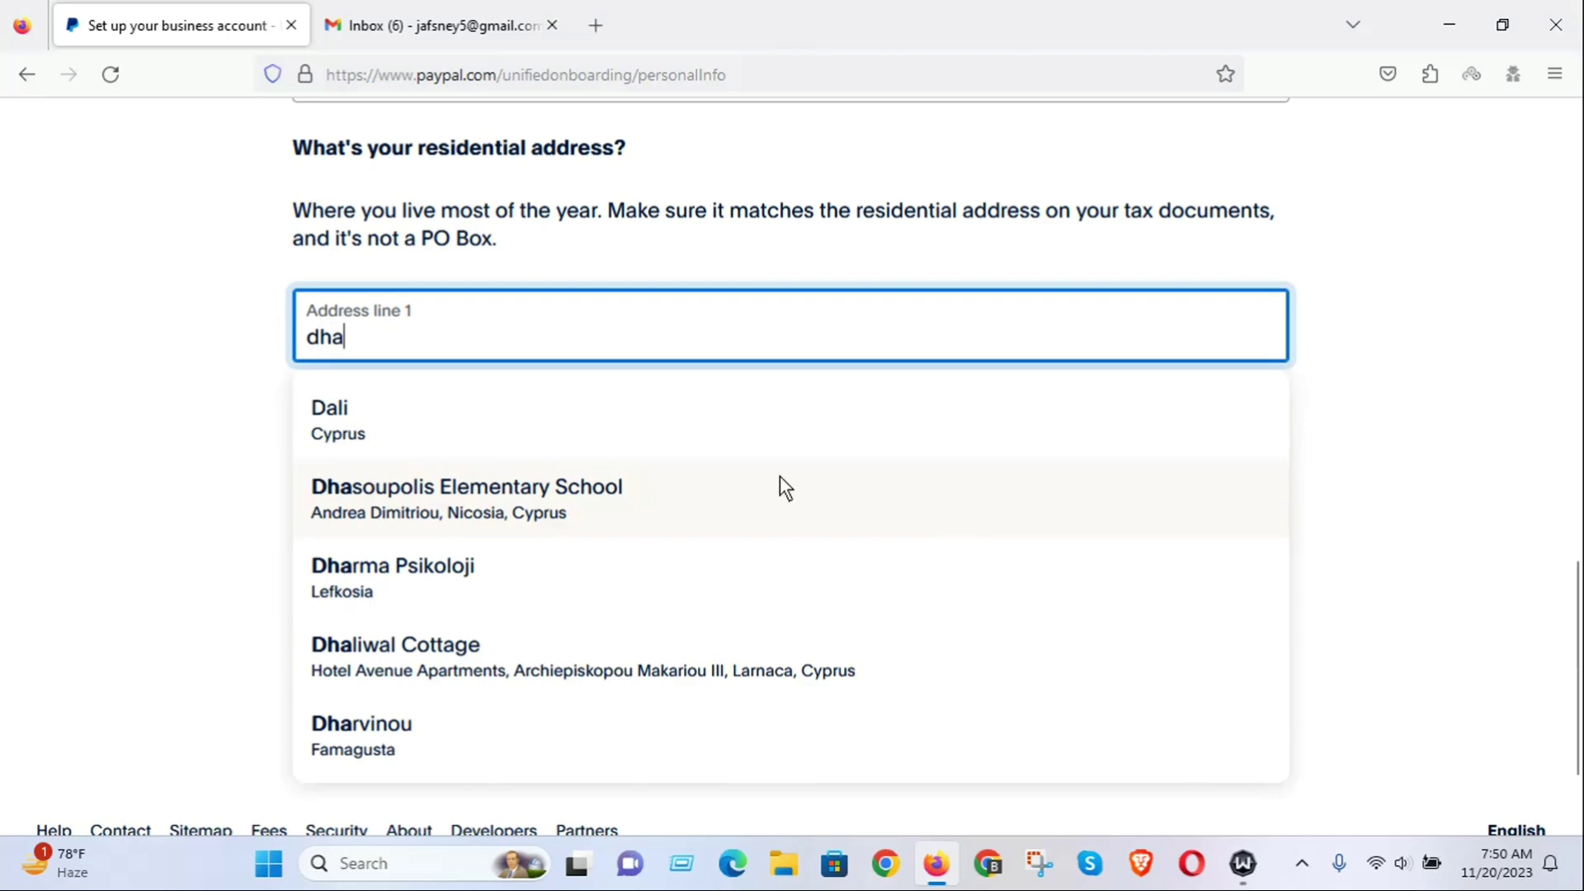
{"action": "scroll", "coordinate": [780, 486], "scroll_direction": "down", "scroll_amount": 2}
{"action": "scroll", "coordinate": [736, 491], "scroll_direction": "up", "scroll_amount": 4}
{"action": "key", "text": "BackSpace"}
{"action": "key", "text": "BackSpace"}
{"action": "key", "text": "BackSpace"}
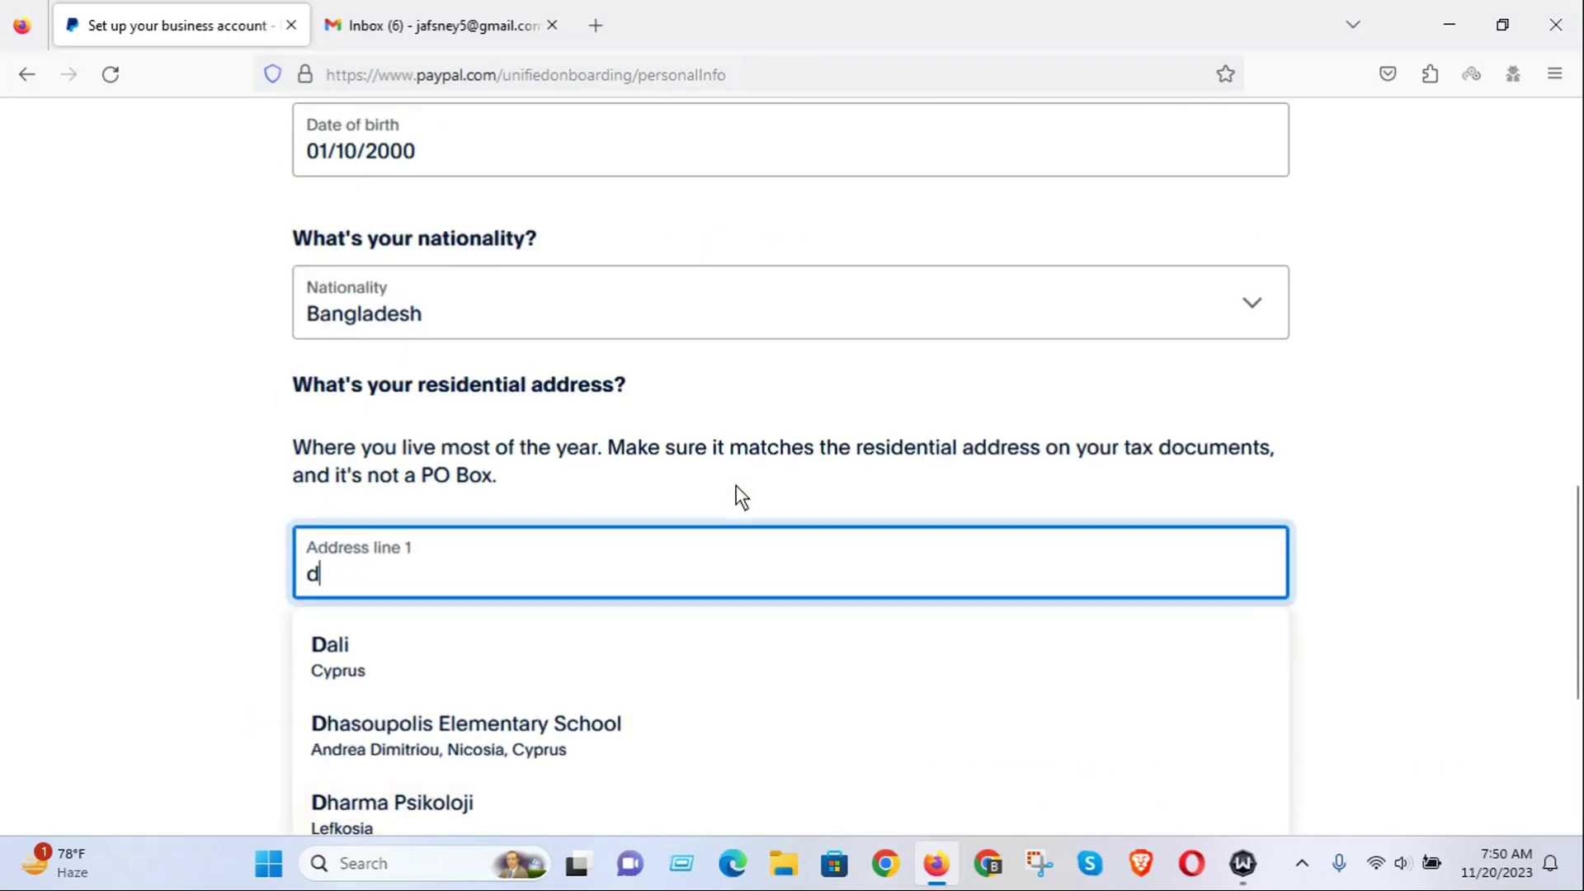
{"action": "type", "text": "dha"}
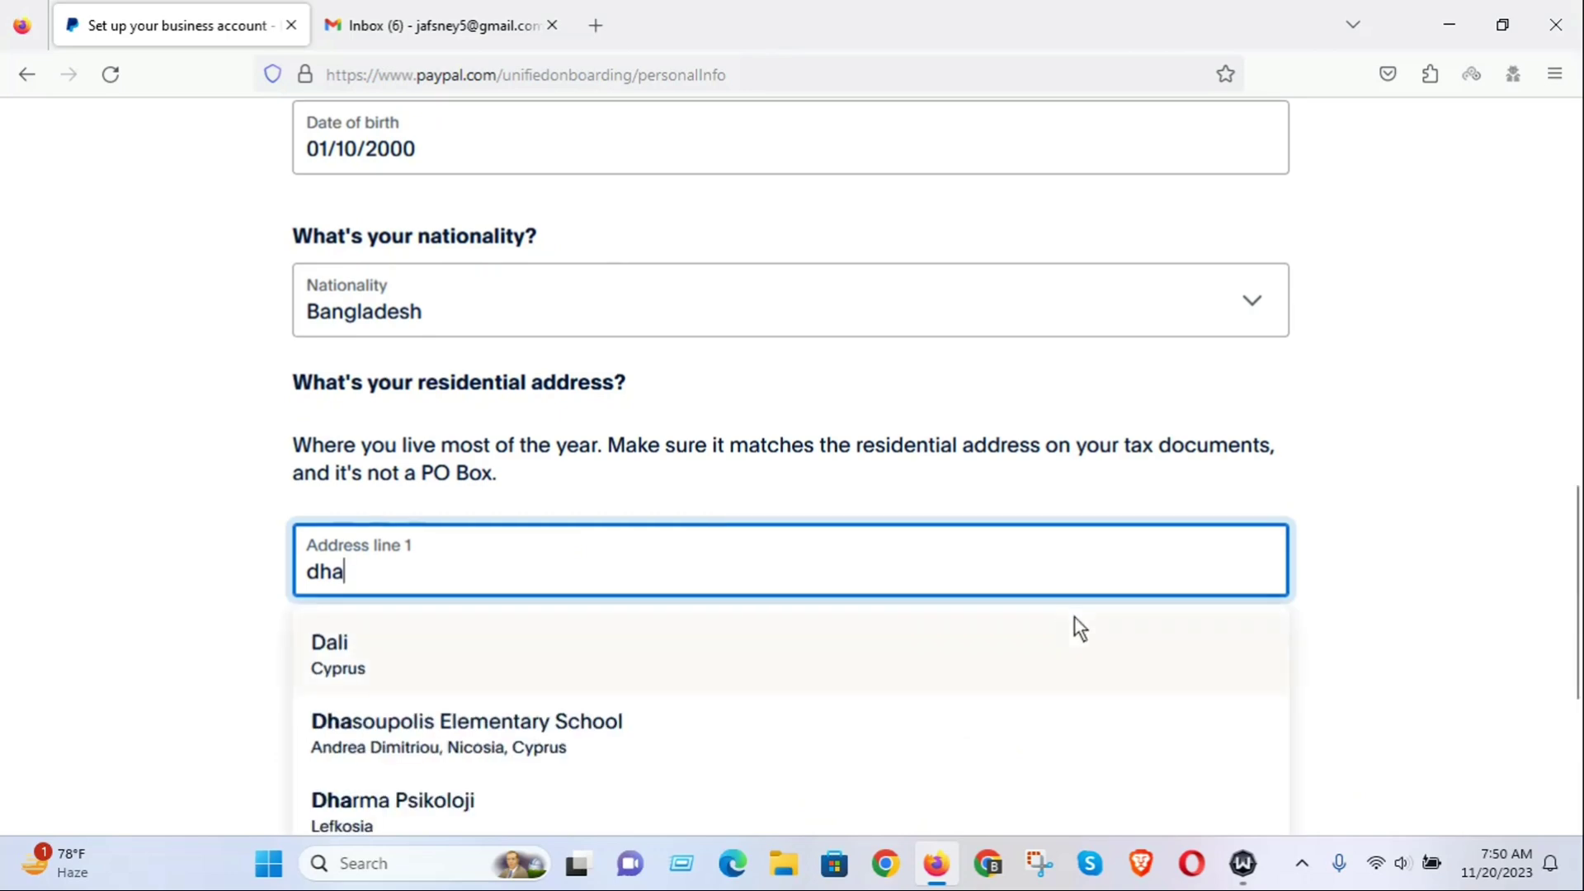
{"action": "scroll", "coordinate": [1074, 616], "scroll_direction": "down", "scroll_amount": 3}
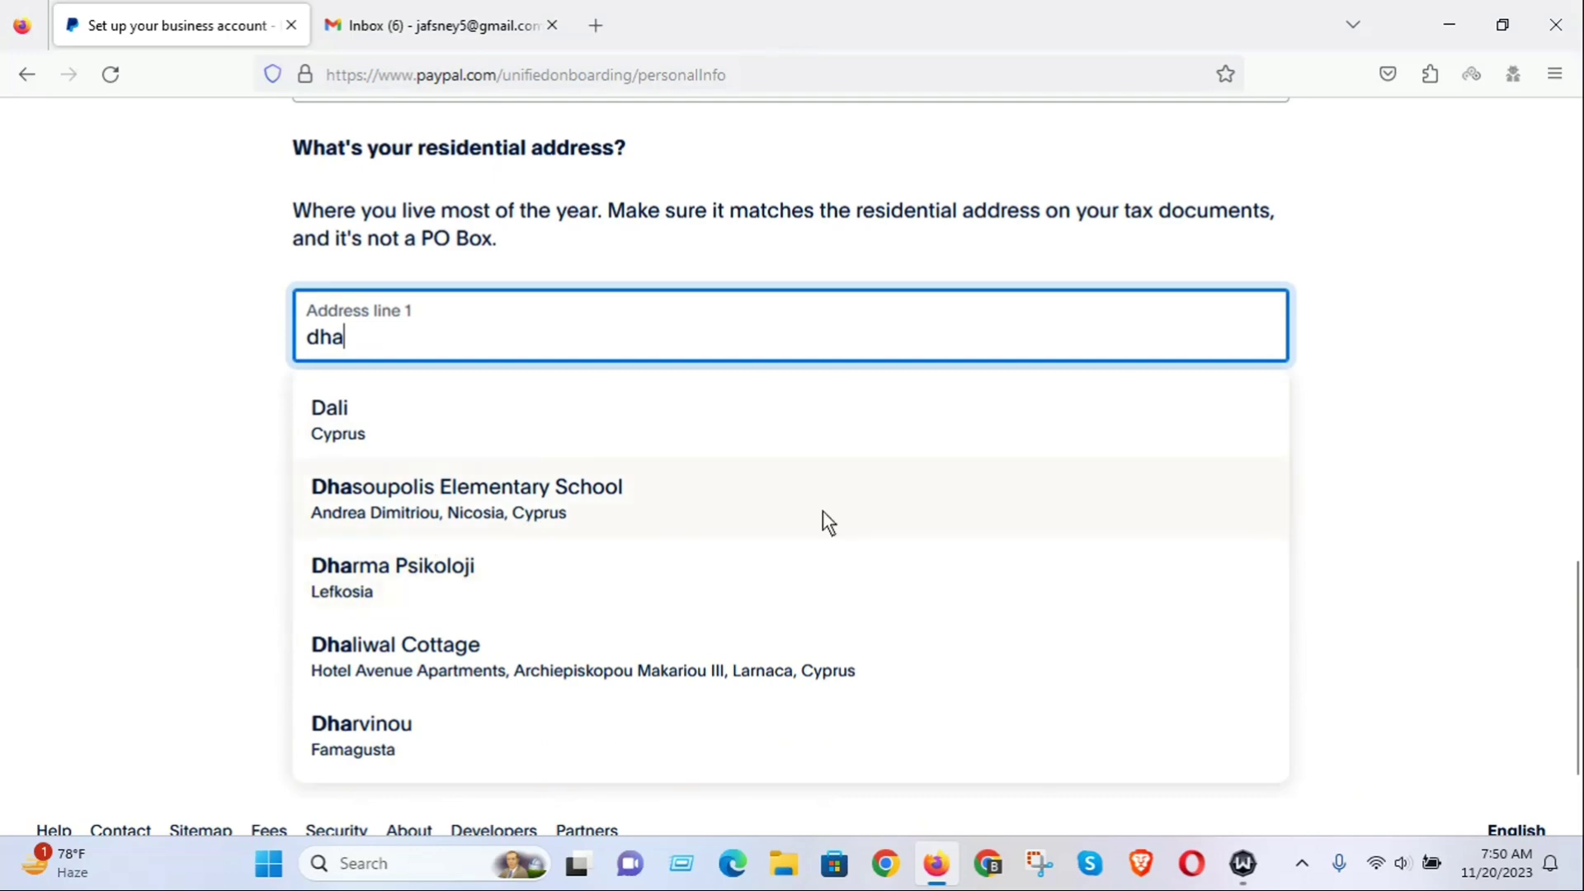
{"action": "type", "text": "ka"}
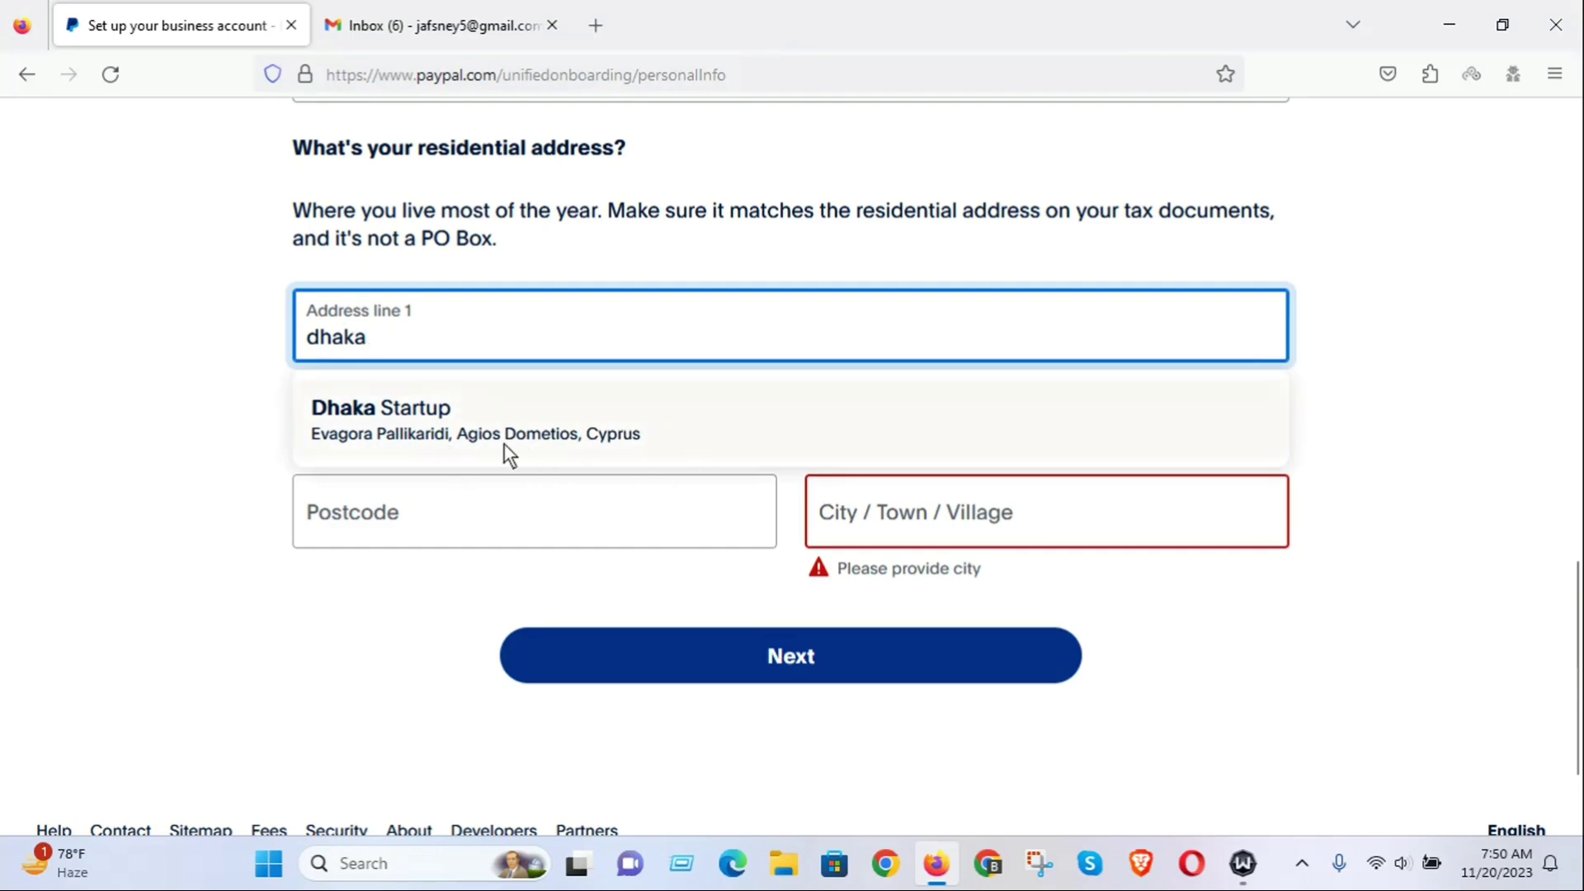
{"action": "left_click", "coordinate": [473, 414]}
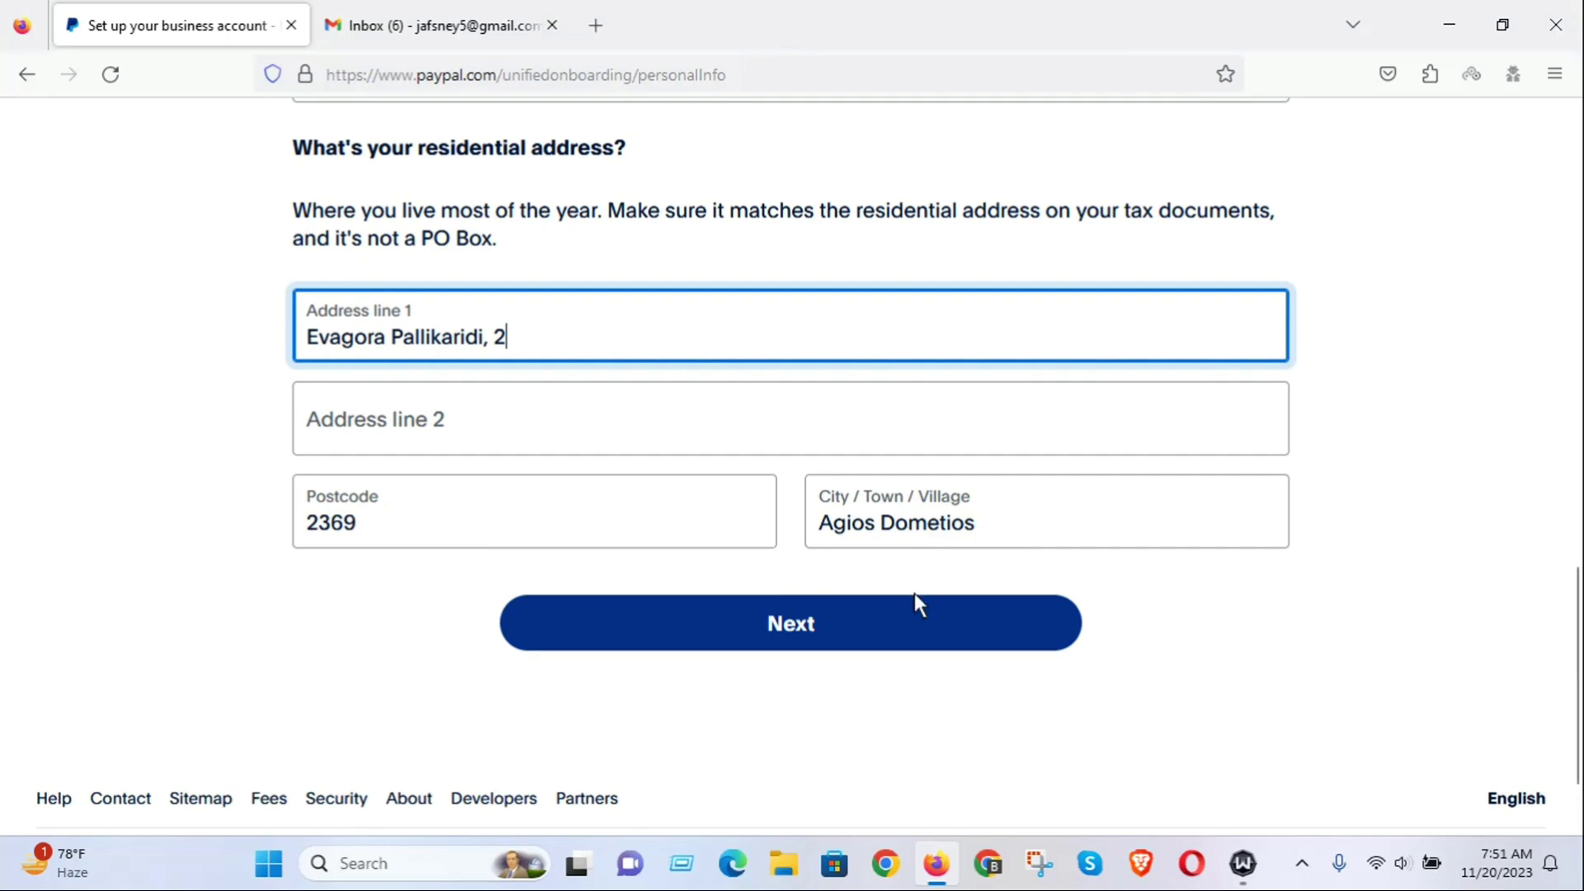
Replace the autofilled Address line 1 with a retyped Bangladeshi street address.
{"action": "left_click_drag", "start_coordinate": [506, 339], "coordinate": [23, 332]}
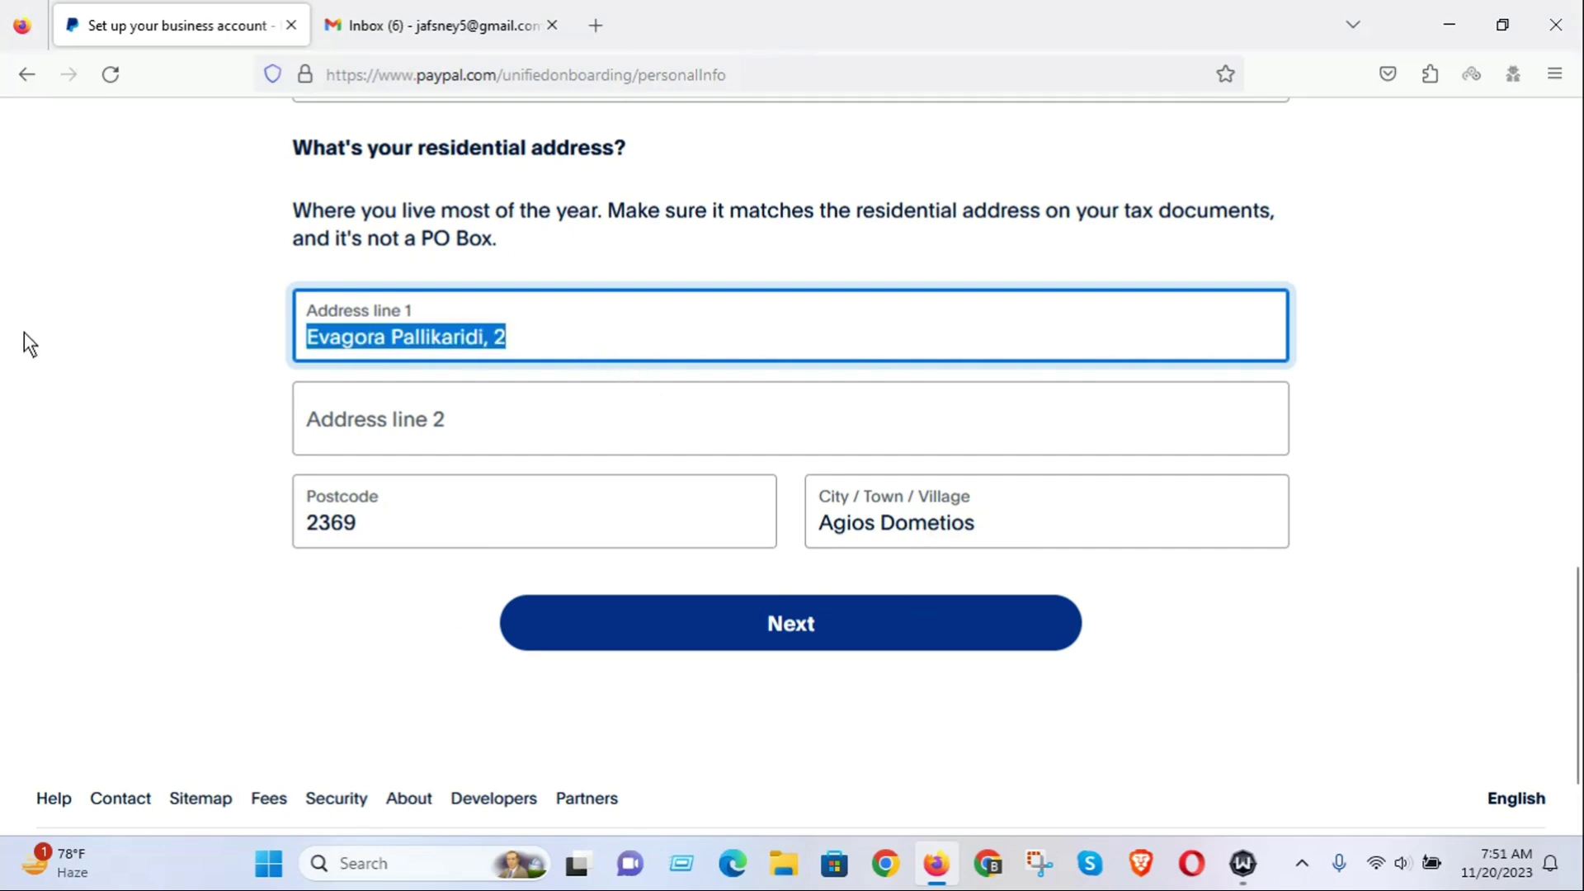
{"action": "type", "text": "ra"}
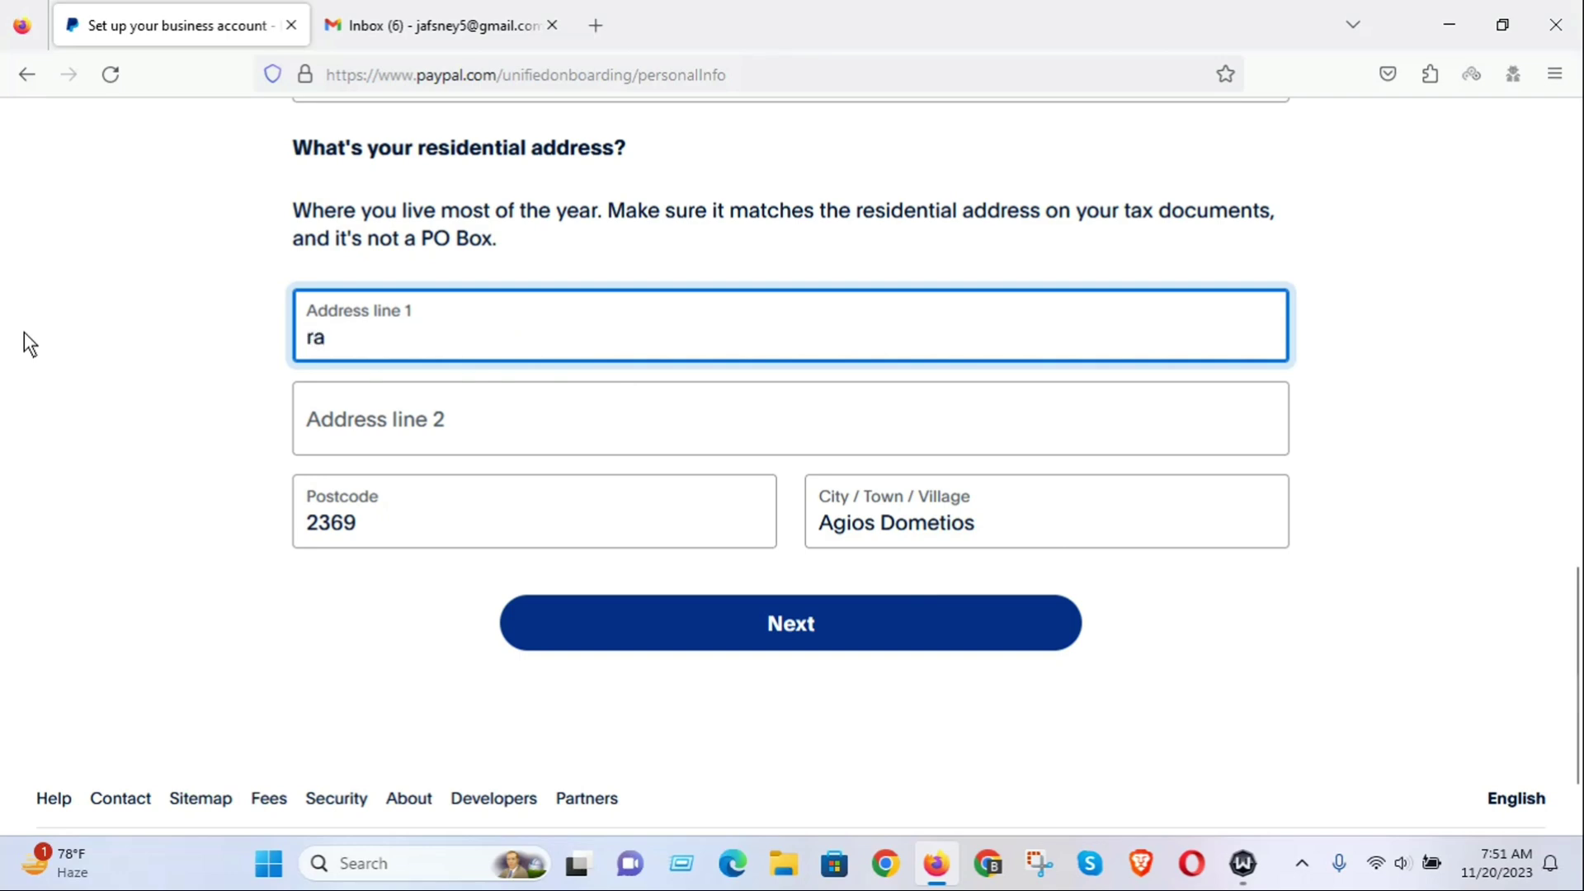
{"action": "type", "text": "jshaiha"}
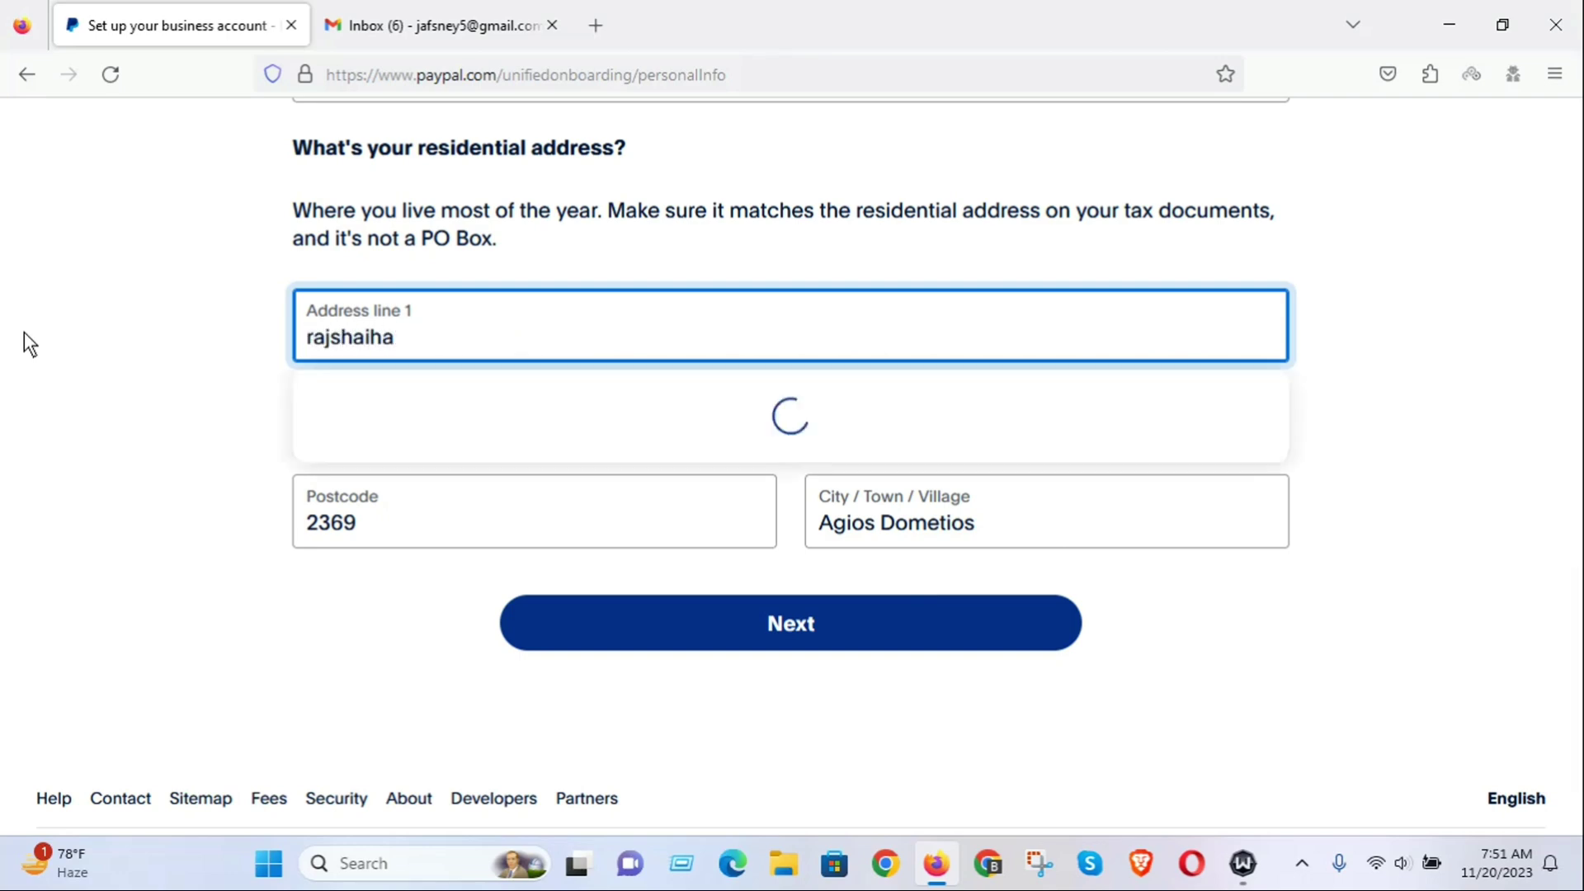
{"action": "key", "text": "BackSpace"}
{"action": "type", "text": "i"}
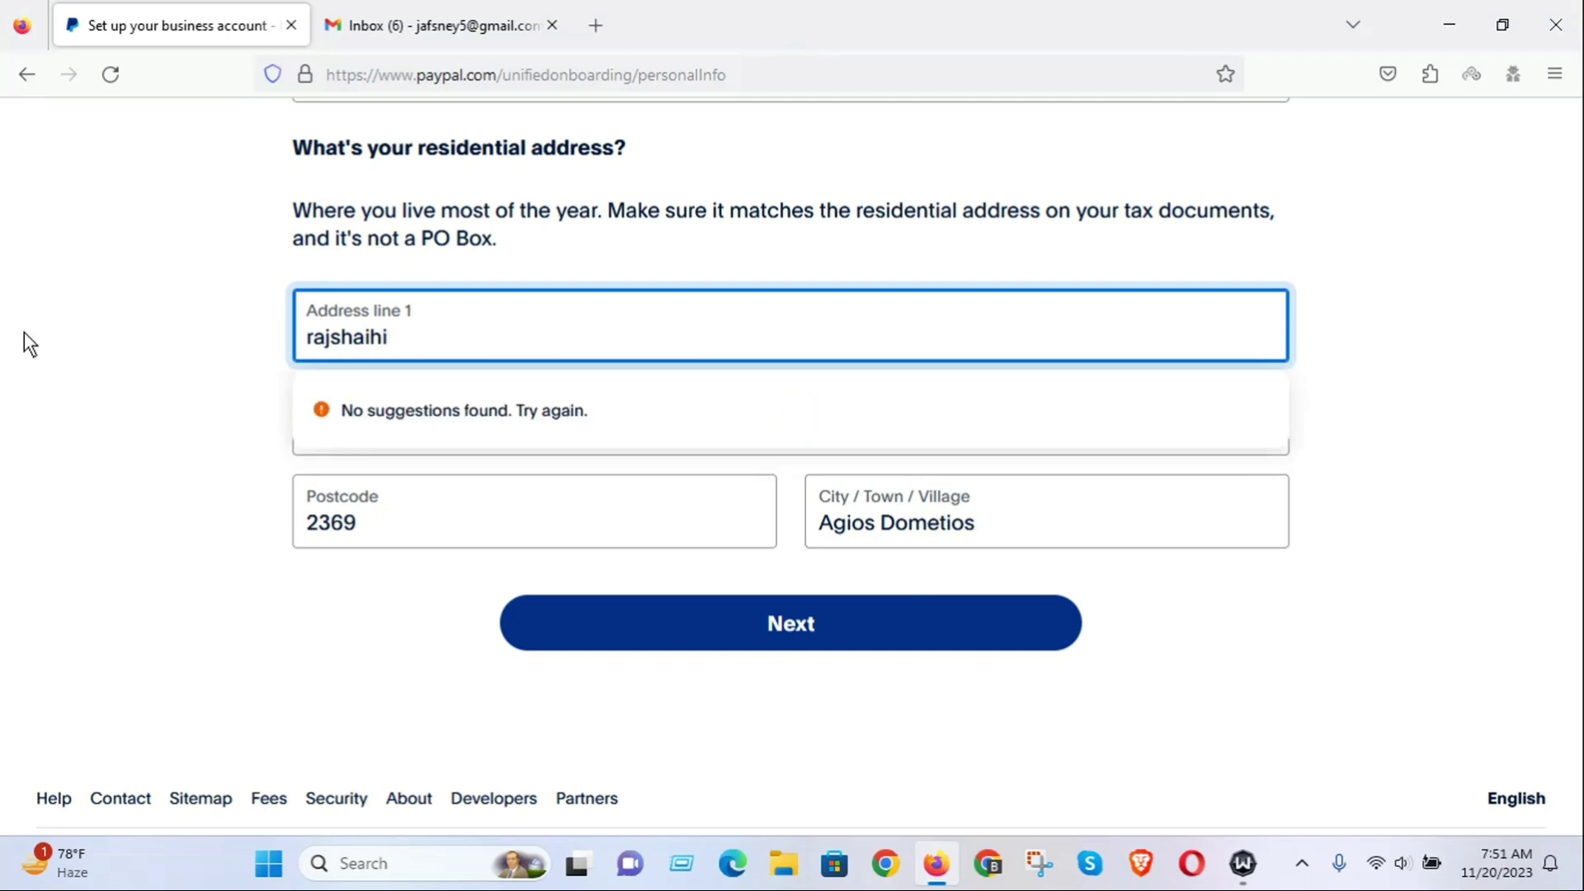
{"action": "key", "text": "BackSpace"}
{"action": "key", "text": "BackSpace"}
{"action": "key", "text": "BackSpace"}
{"action": "type", "text": "hi,"}
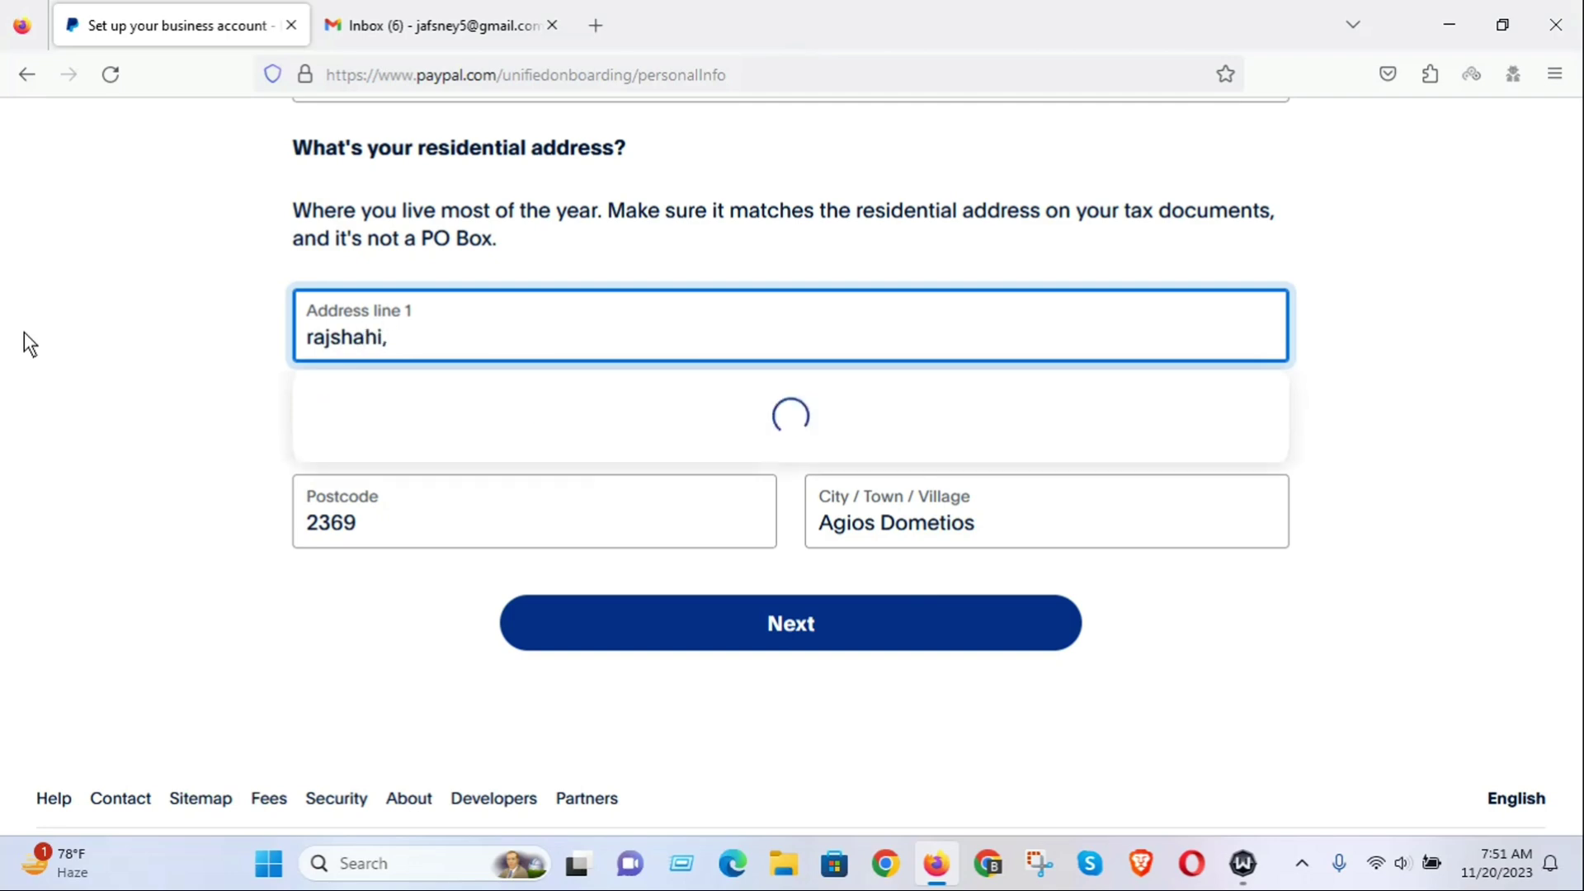
{"action": "type", "text": "joypurhat"}
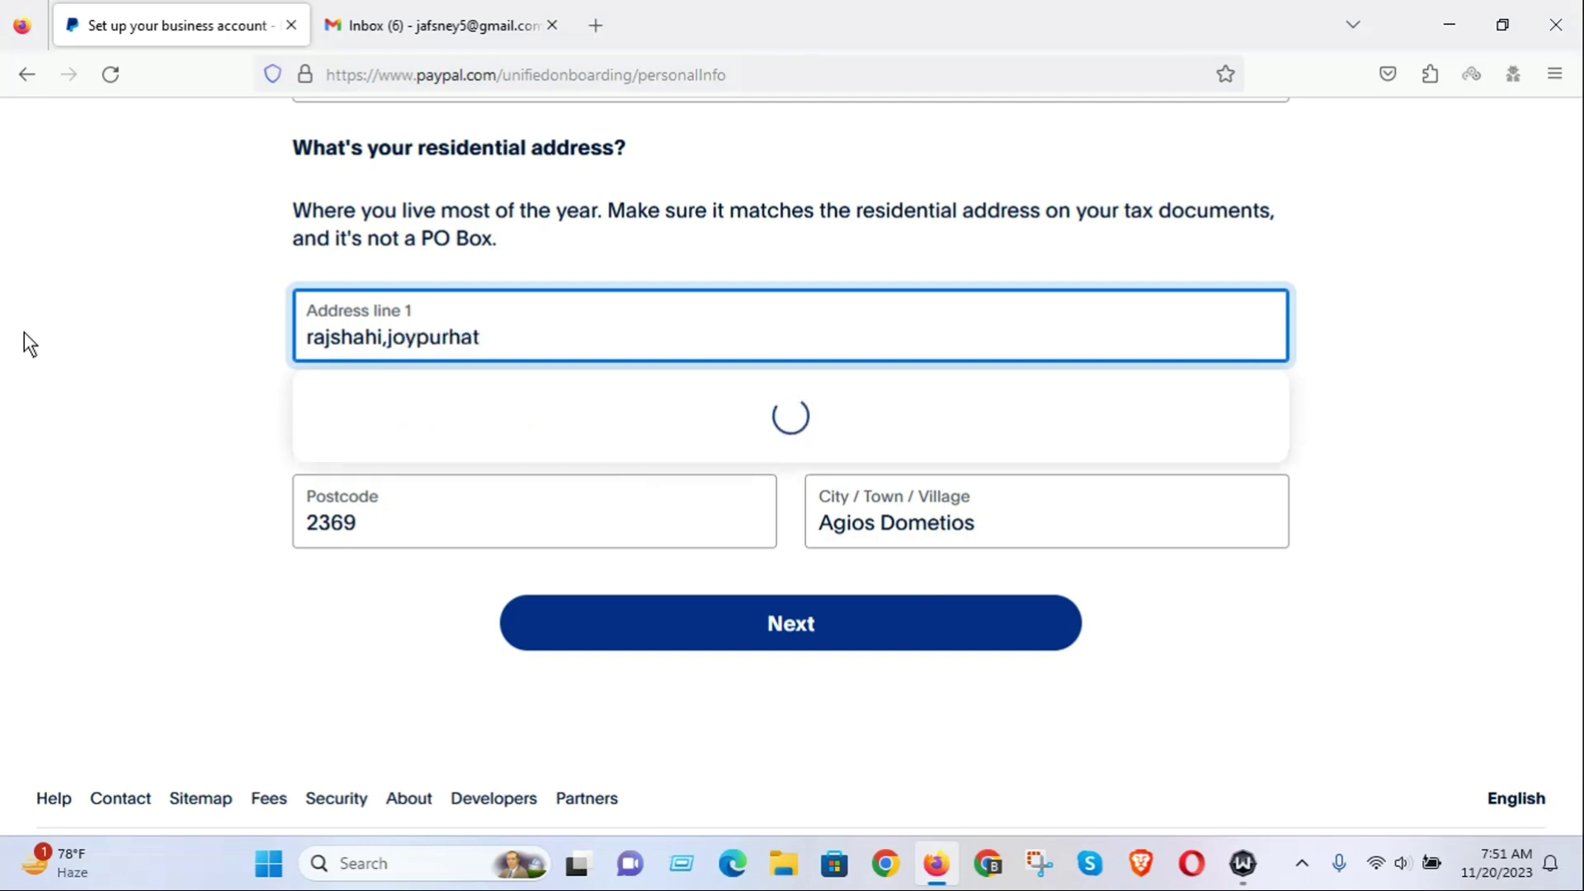
{"action": "type", "text": ",joypurhat"}
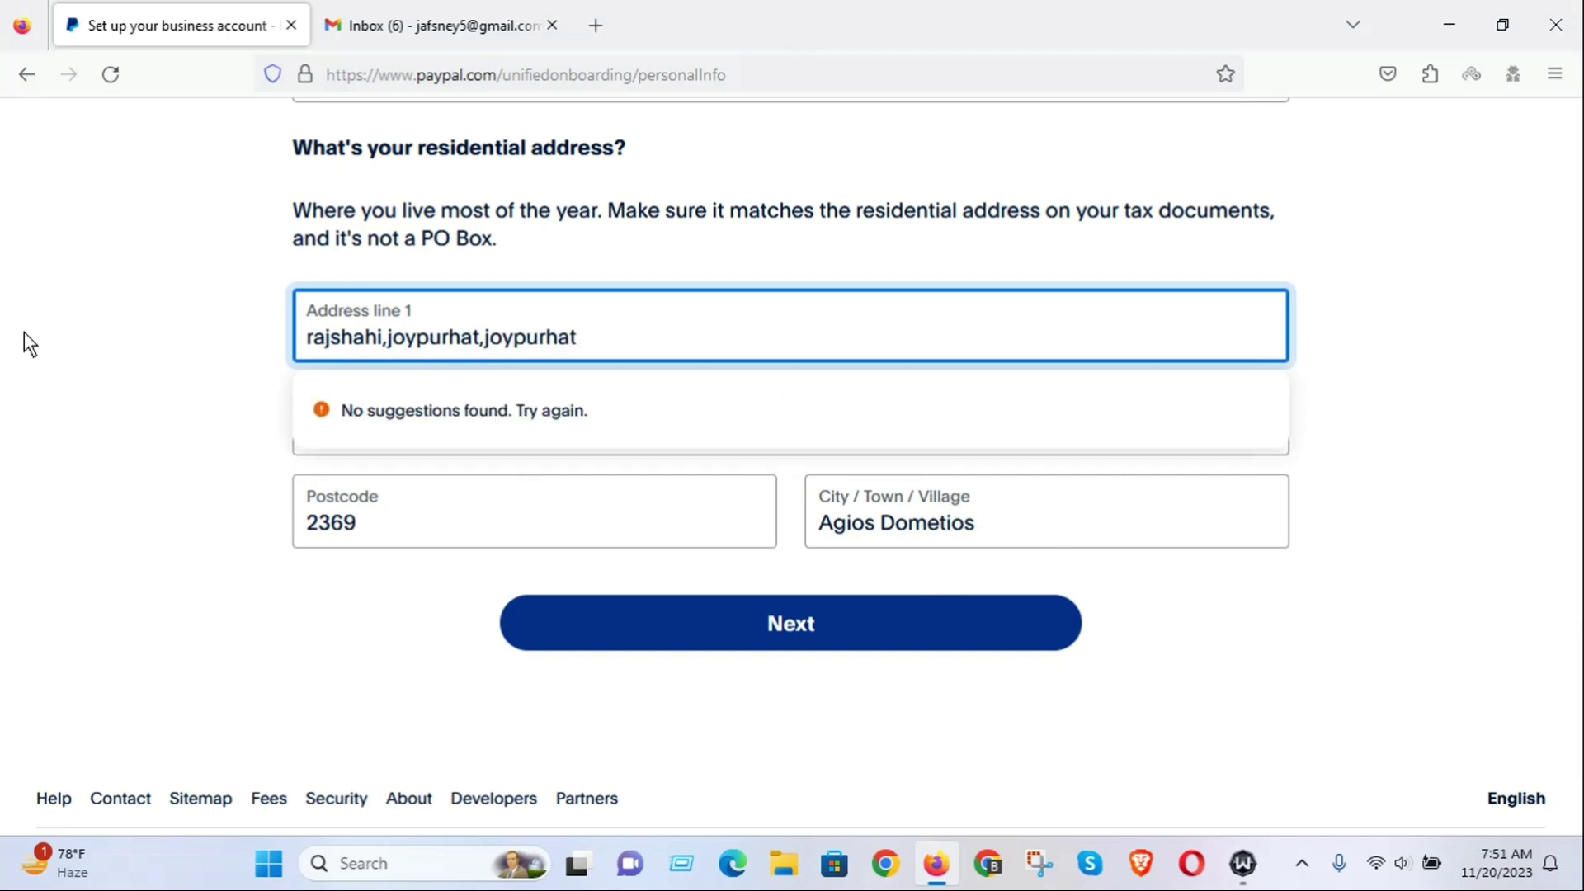
Overwrite the City / Town / Village and Postcode fields with the new Bangladeshi city and postcode.
{"action": "left_click_drag", "start_coordinate": [1012, 522], "coordinate": [690, 530]}
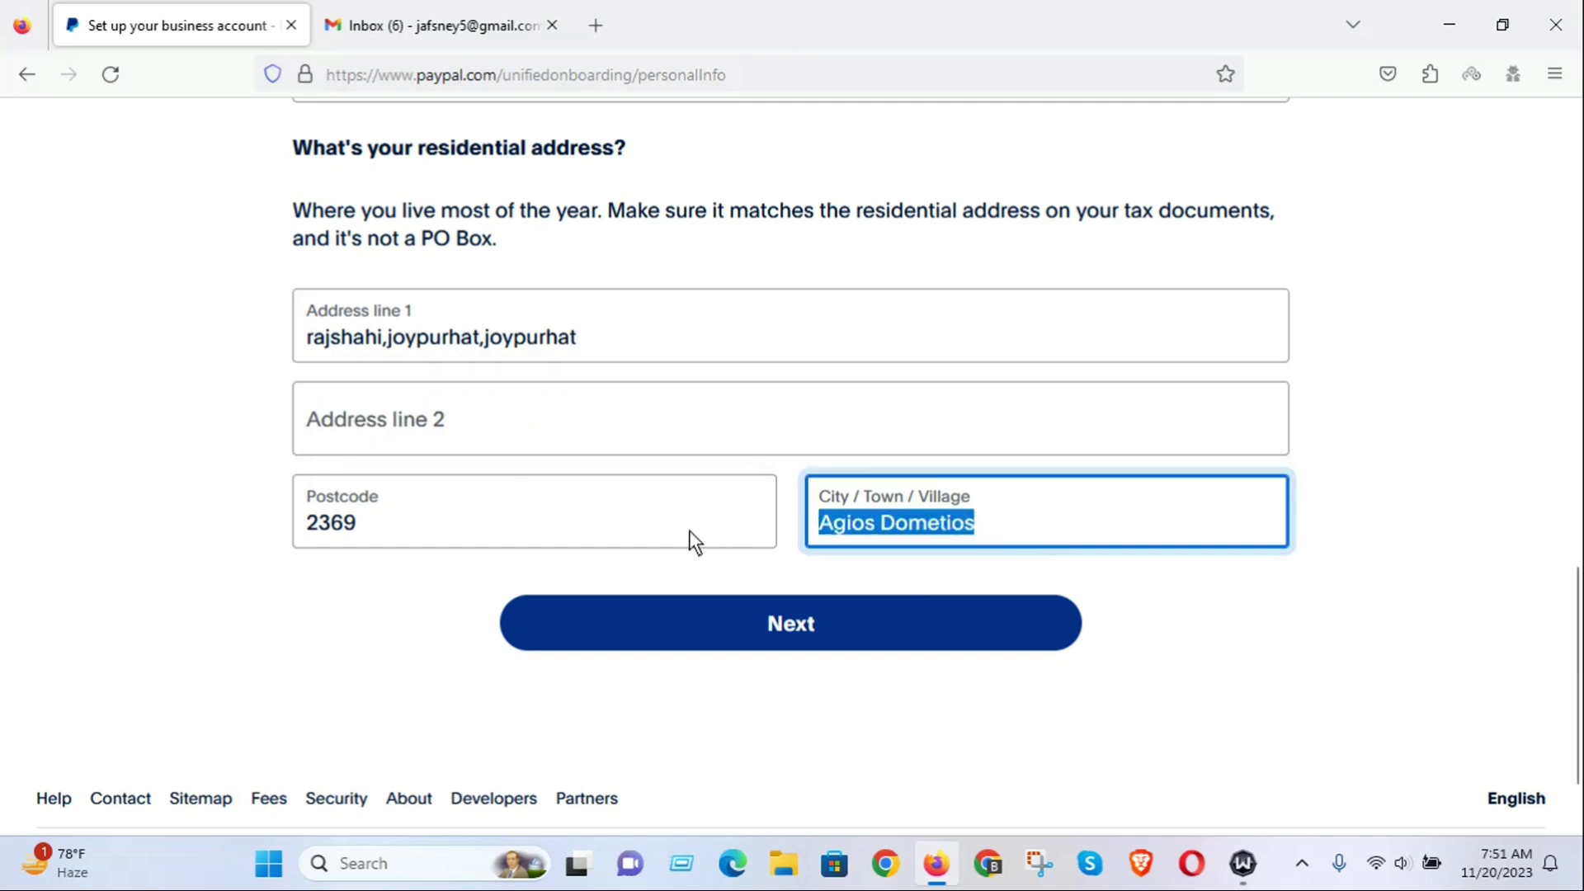
{"action": "key", "text": "BackSpace"}
{"action": "type", "text": "joy"}
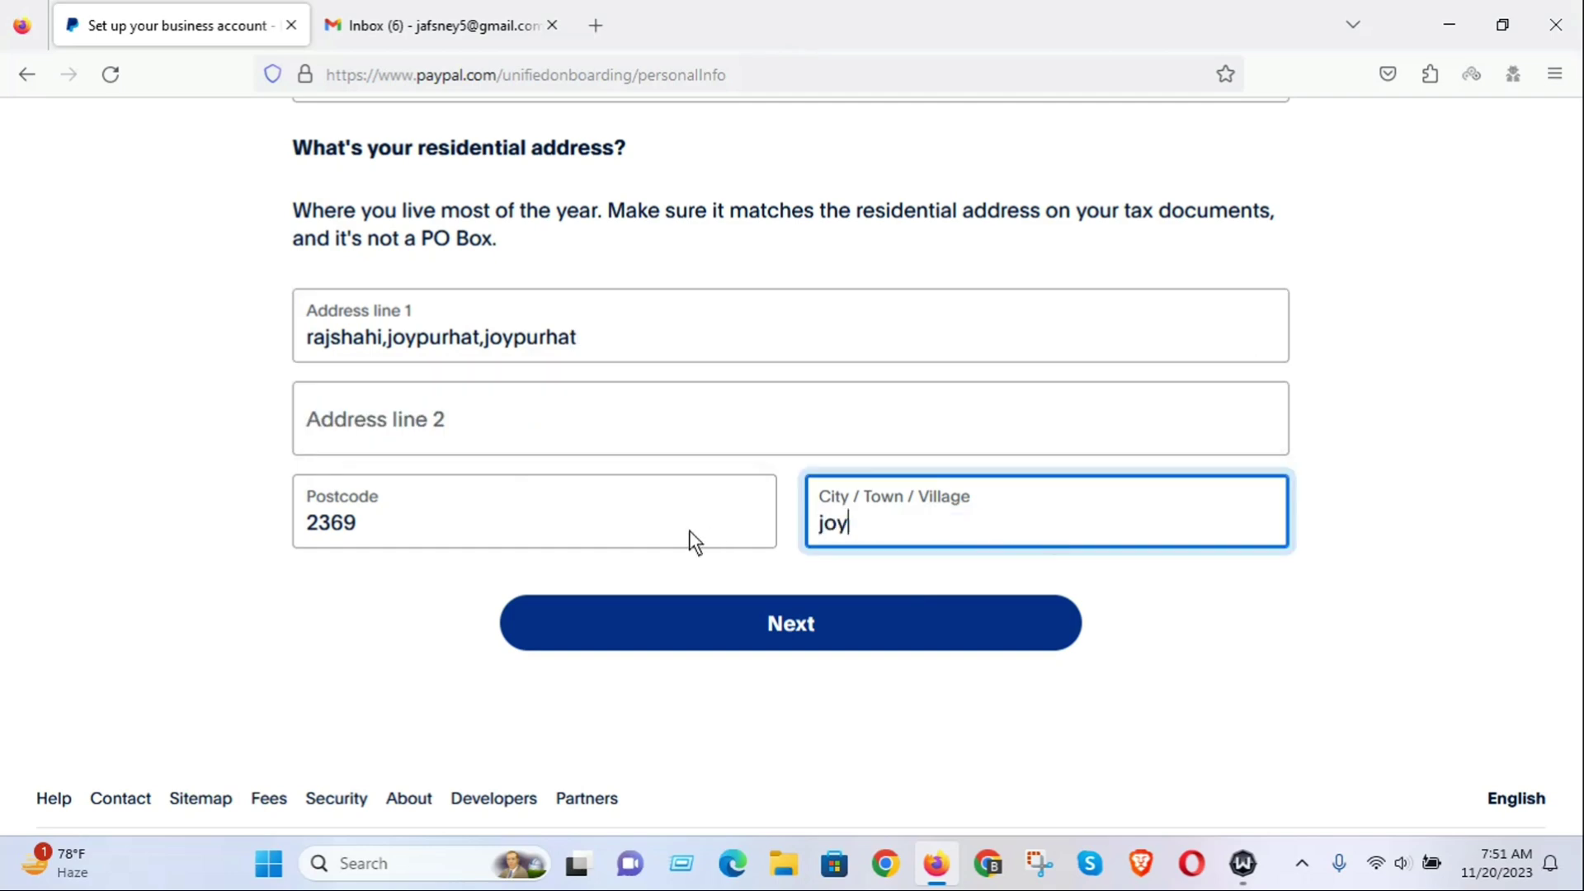
{"action": "type", "text": "purhat"}
{"action": "left_click_drag", "start_coordinate": [428, 520], "coordinate": [26, 541]}
{"action": "type", "text": "5902"}
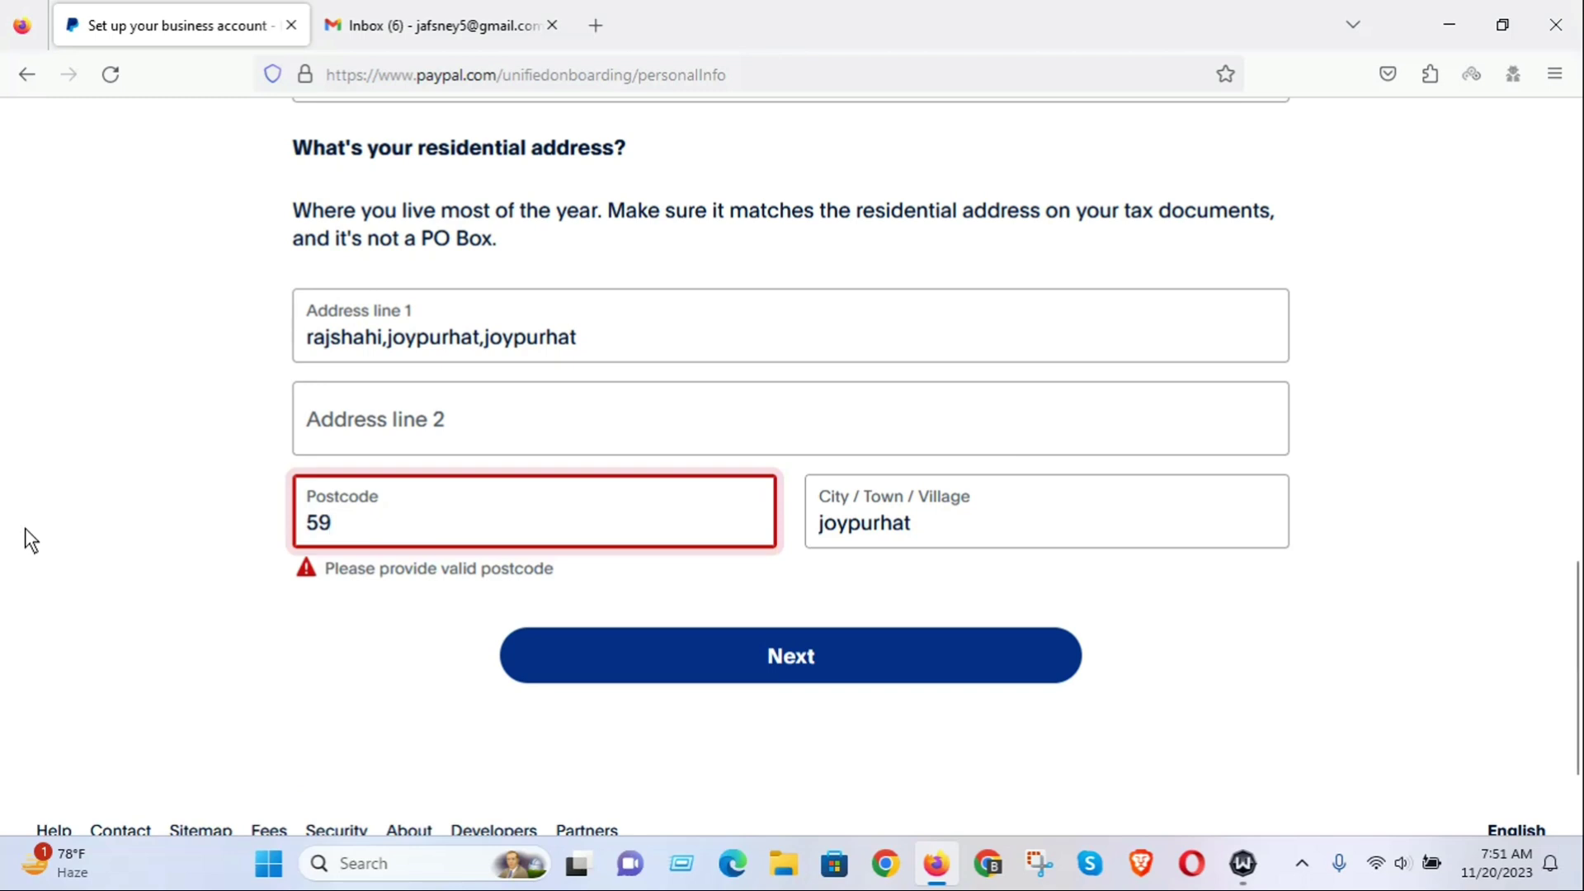
{"action": "key", "text": "BackSpace"}
{"action": "key", "text": "BackSpace"}
{"action": "type", "text": "00"}
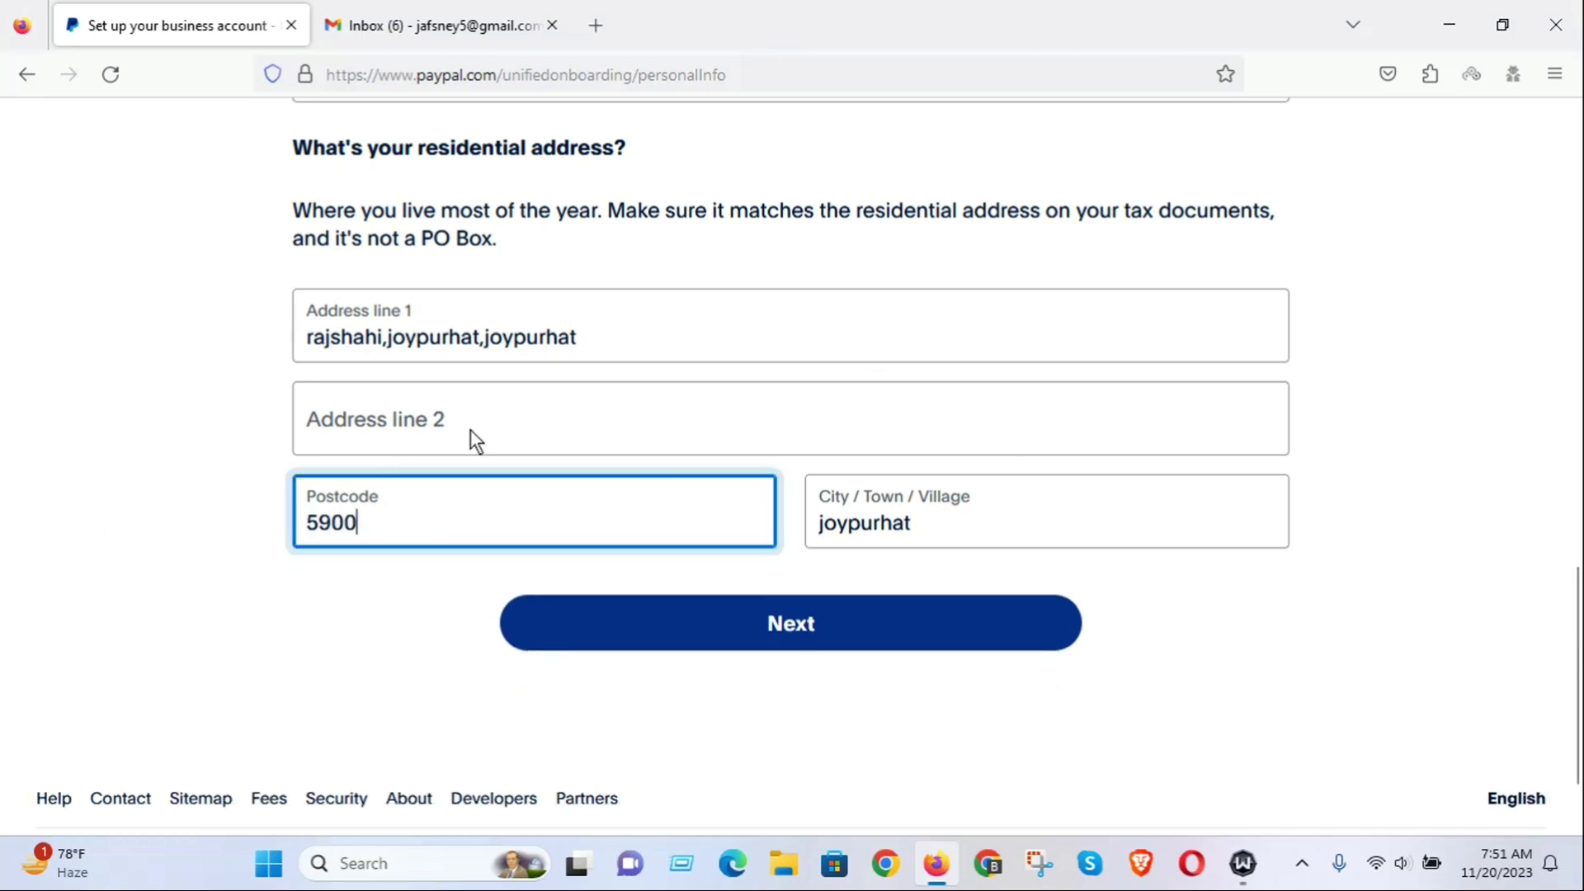
{"action": "scroll", "coordinate": [749, 518], "scroll_direction": "down", "scroll_amount": 1}
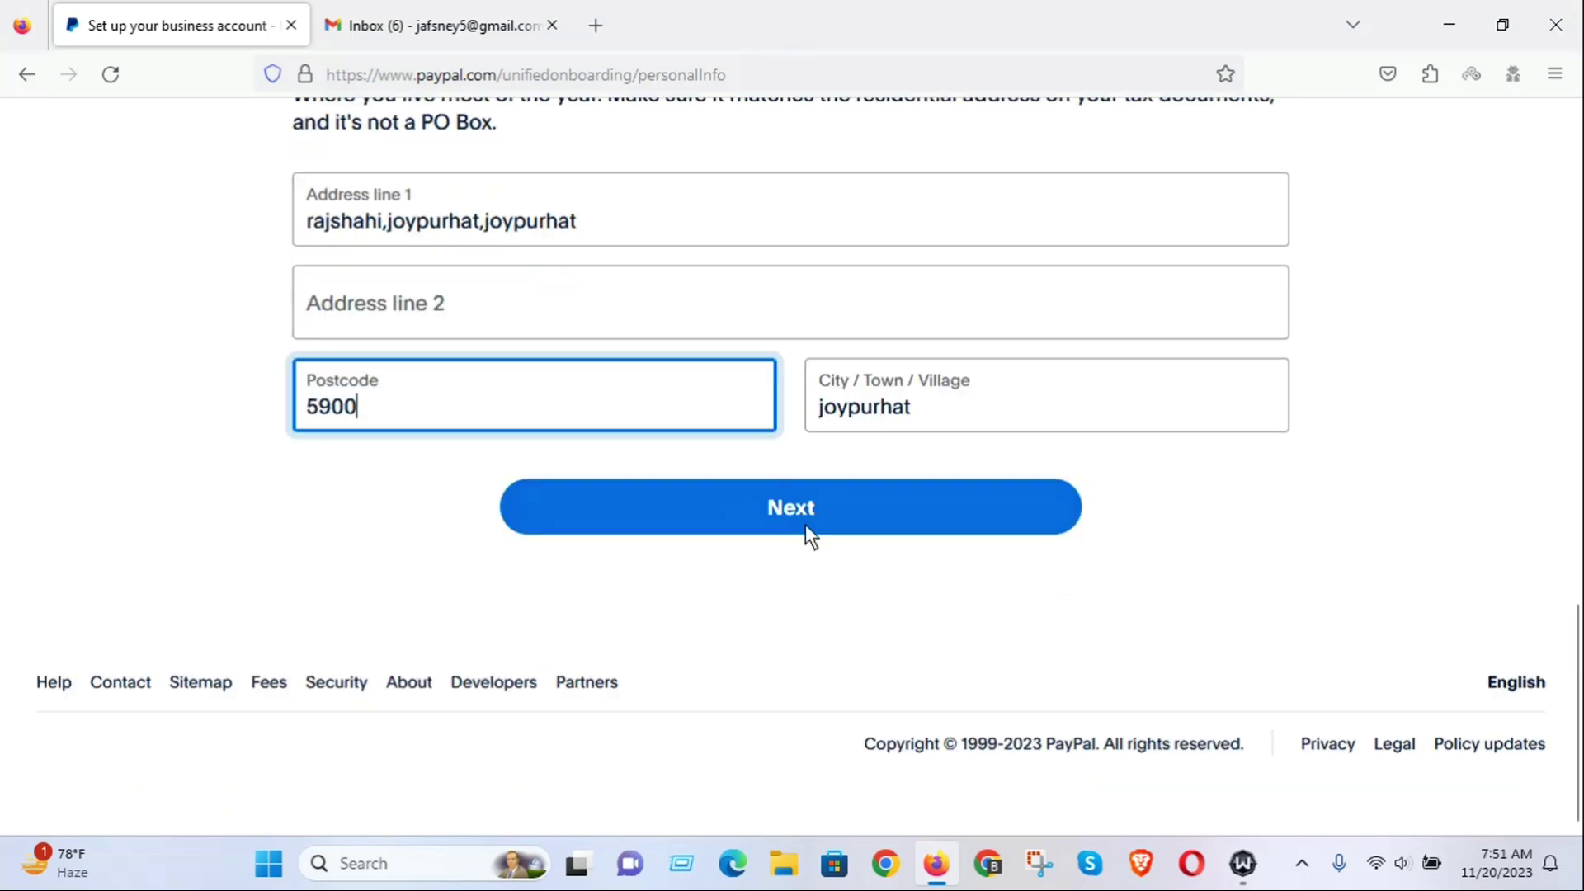
{"action": "scroll", "coordinate": [806, 523], "scroll_direction": "up", "scroll_amount": 4}
{"action": "scroll", "coordinate": [756, 513], "scroll_direction": "up", "scroll_amount": 3}
{"action": "scroll", "coordinate": [764, 485], "scroll_direction": "down", "scroll_amount": 4}
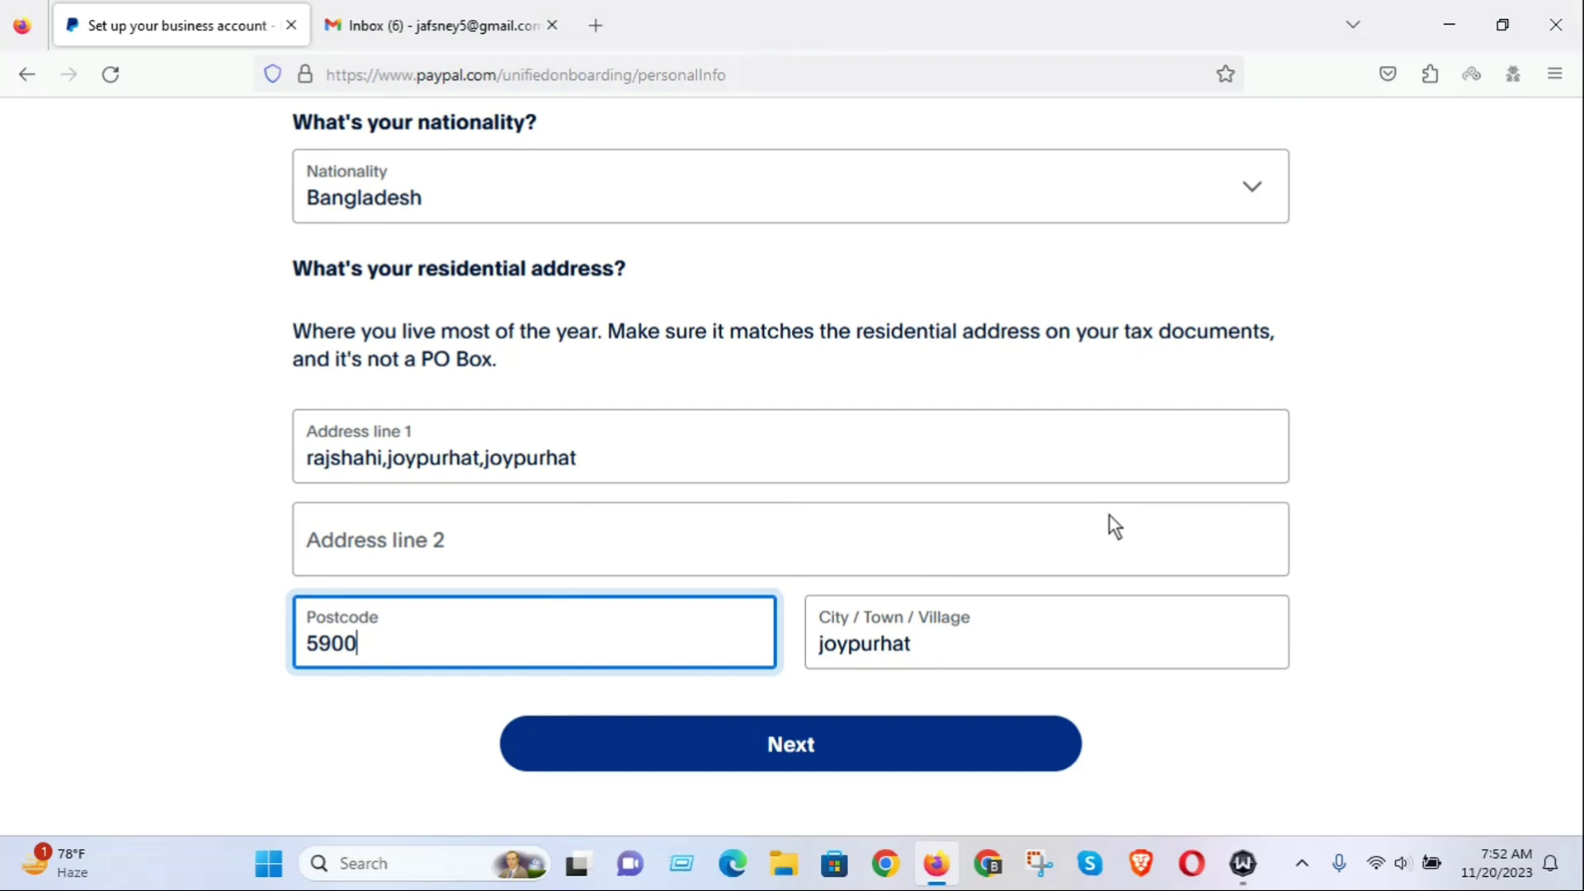
{"action": "left_click", "coordinate": [791, 757]}
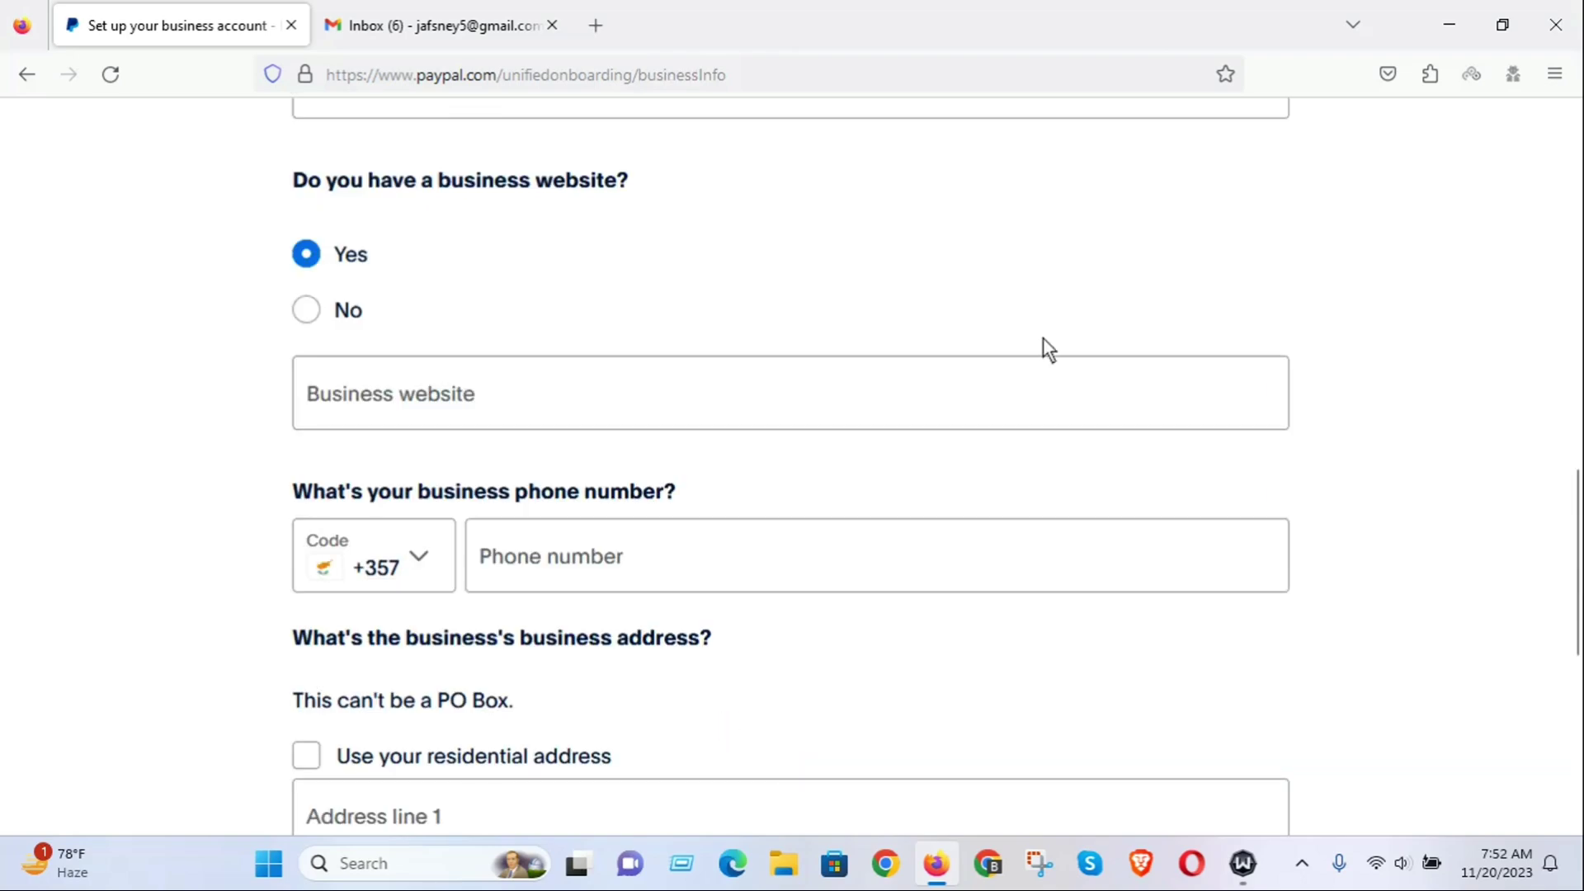
{"action": "scroll", "coordinate": [1015, 371], "scroll_direction": "down", "scroll_amount": 4}
{"action": "scroll", "coordinate": [973, 437], "scroll_direction": "up", "scroll_amount": 7}
{"action": "scroll", "coordinate": [956, 437], "scroll_direction": "up", "scroll_amount": 6}
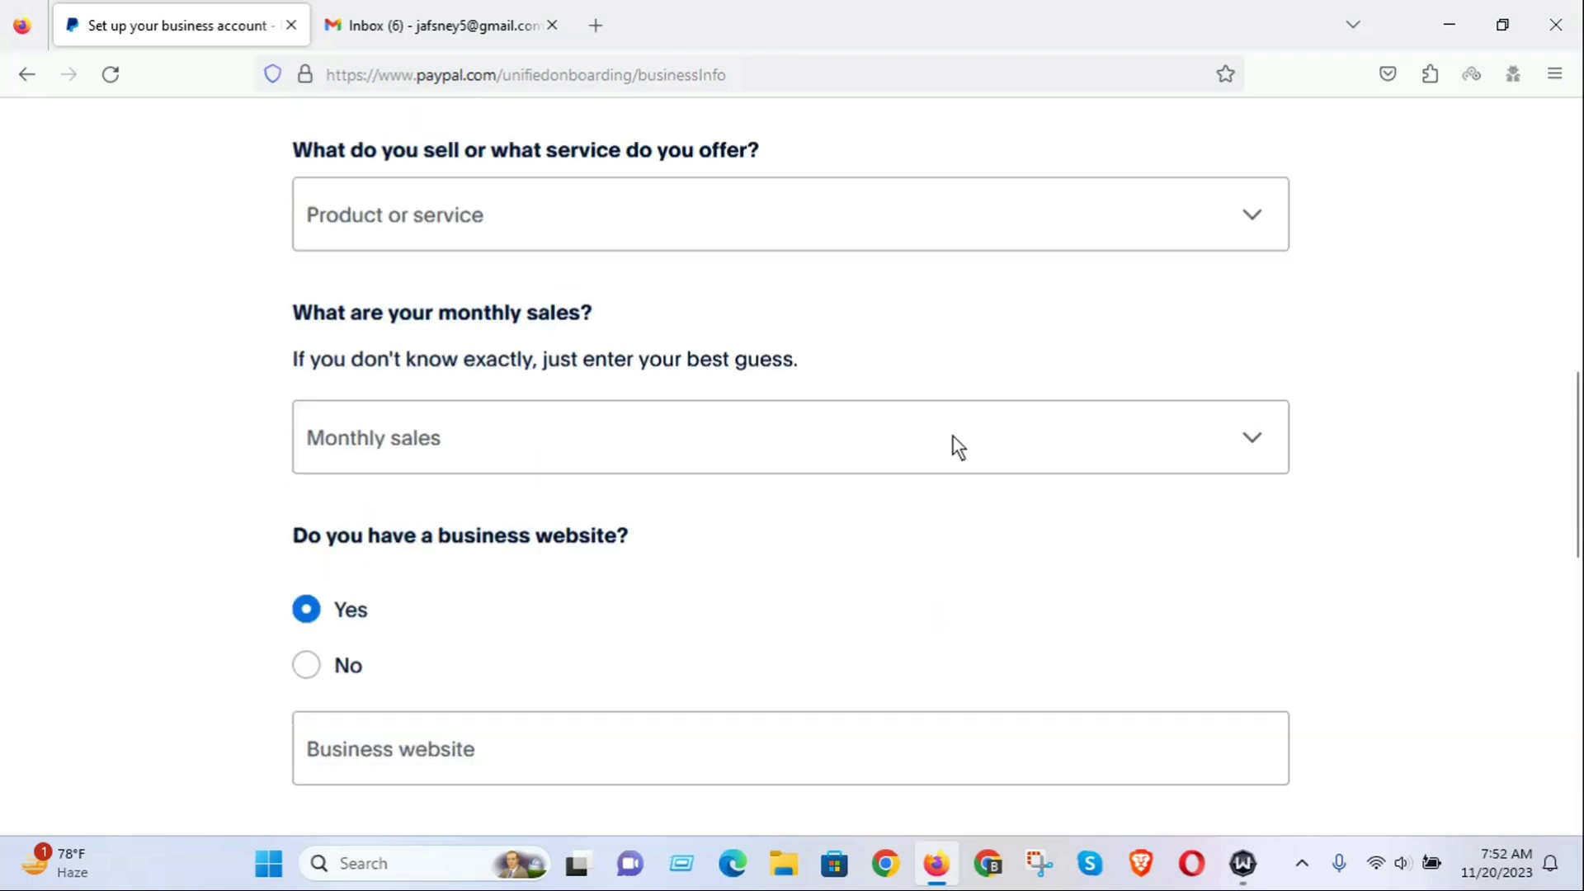
{"action": "scroll", "coordinate": [953, 446], "scroll_direction": "up", "scroll_amount": 5}
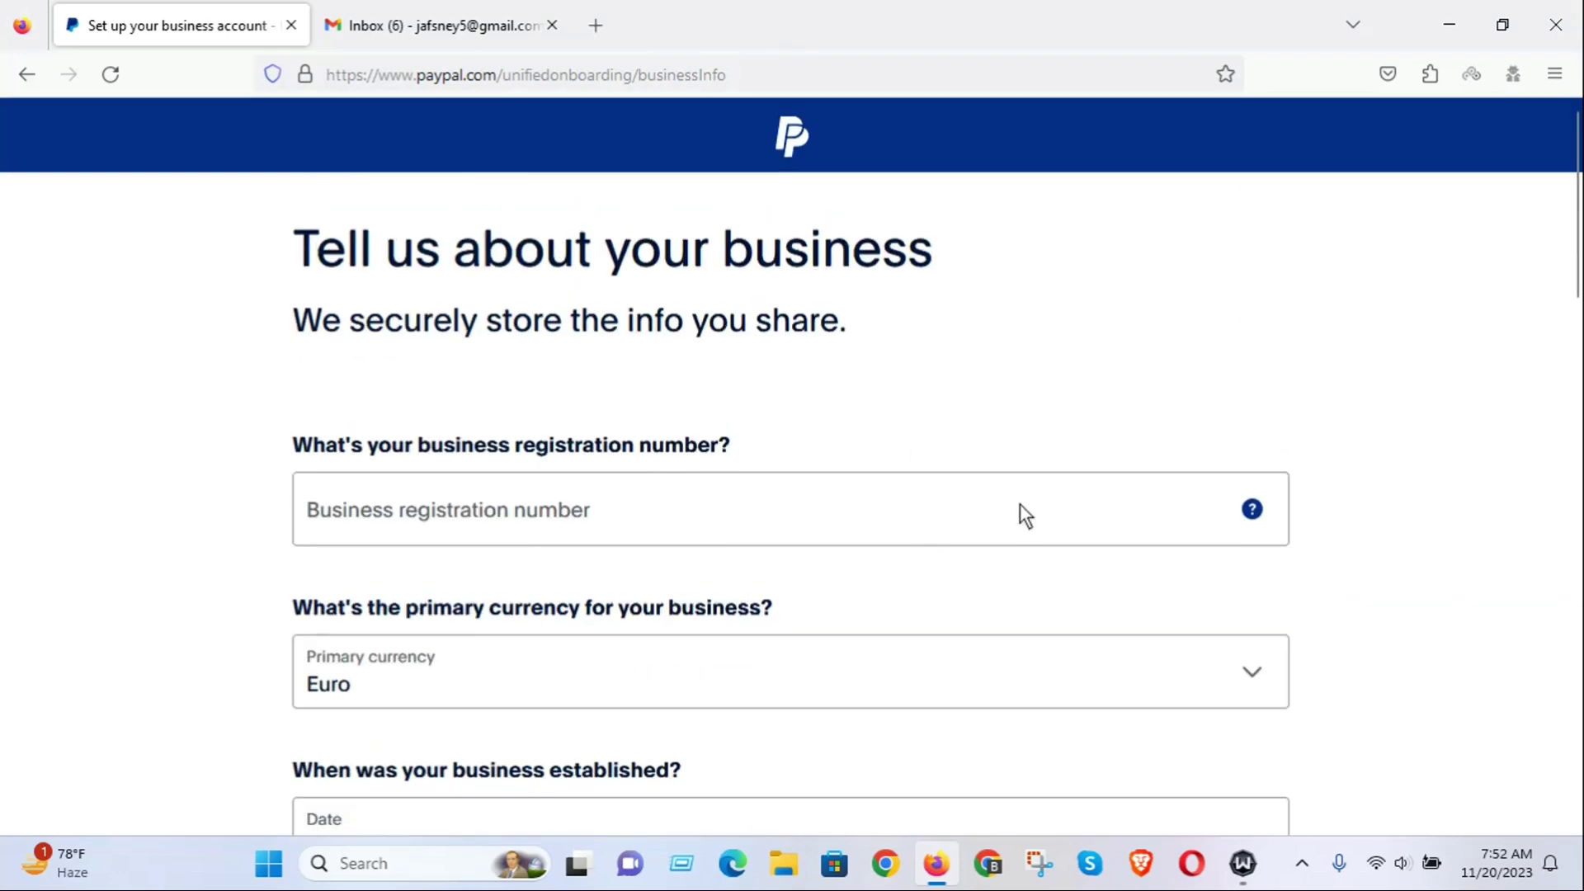
{"action": "scroll", "coordinate": [1020, 512], "scroll_direction": "down", "scroll_amount": 1}
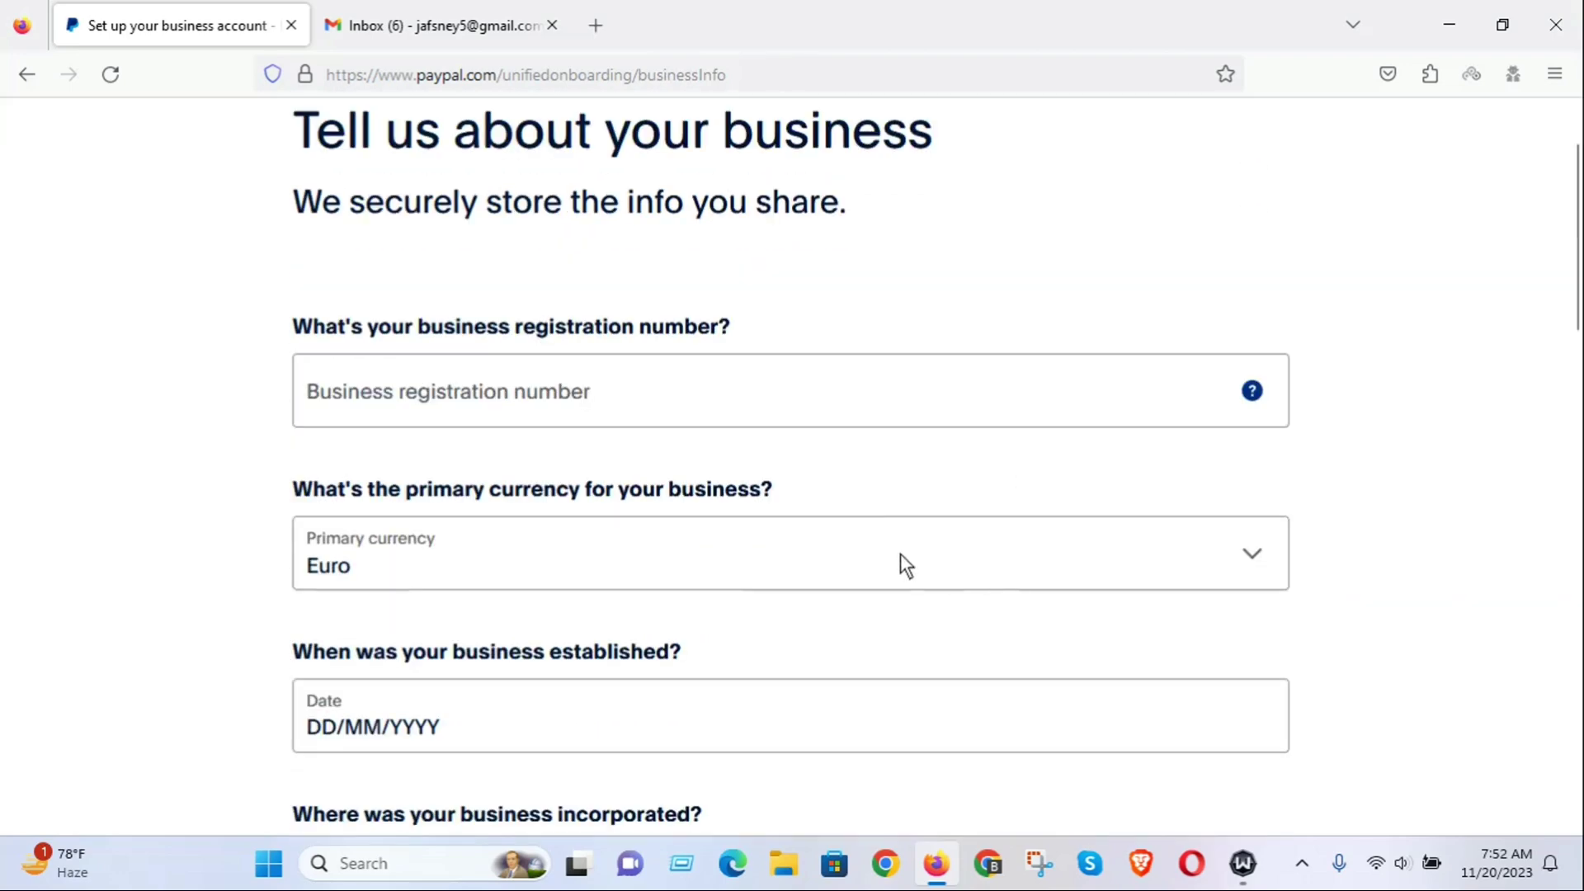
{"action": "scroll", "coordinate": [899, 553], "scroll_direction": "down", "scroll_amount": 3}
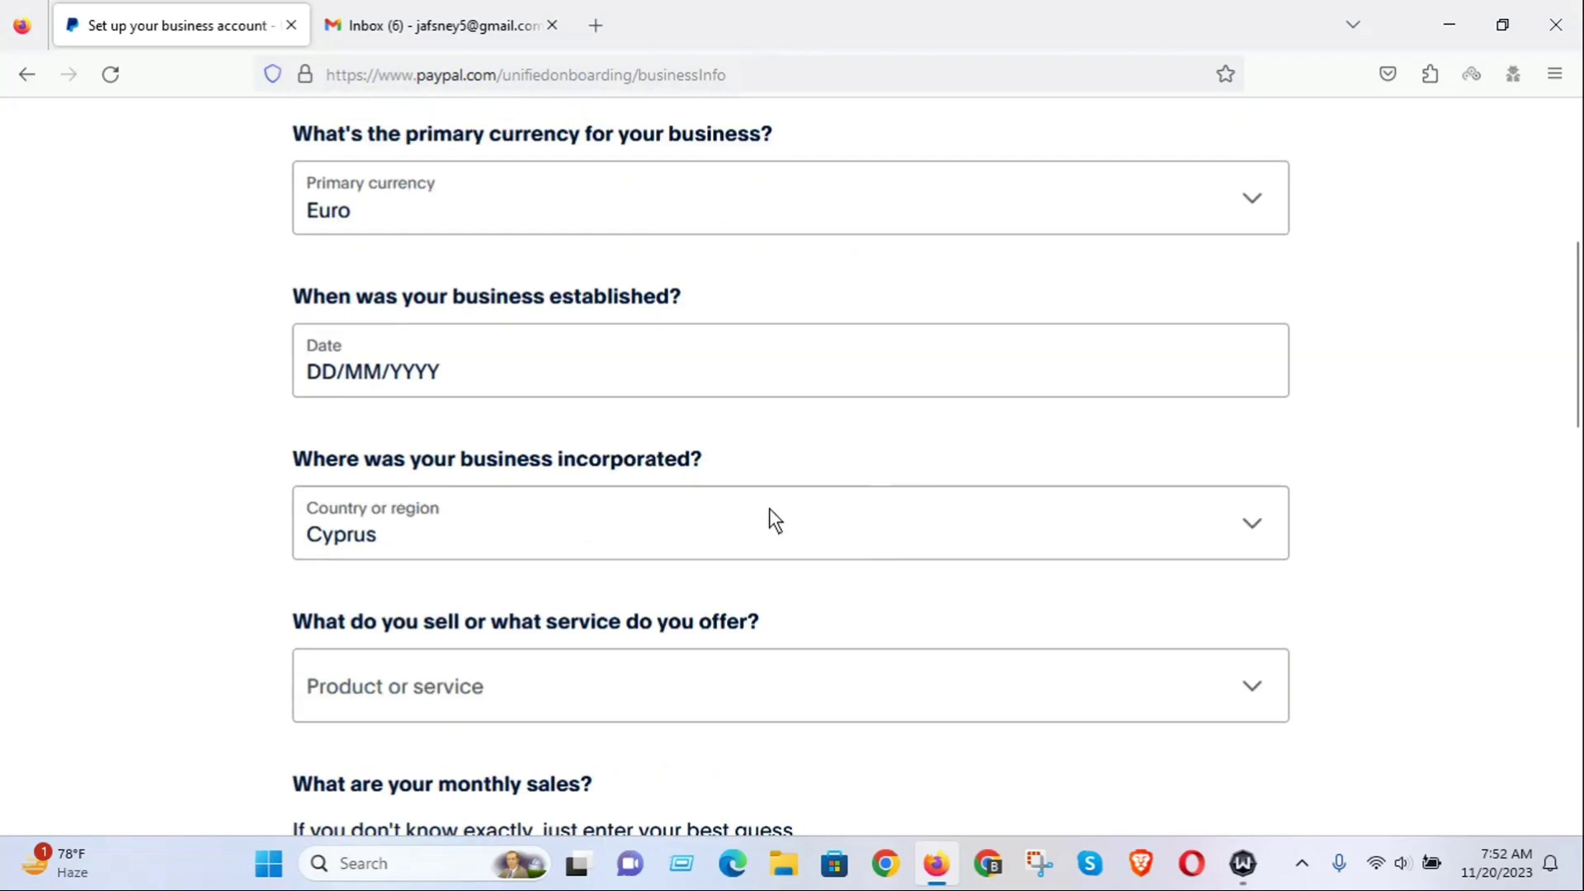
{"action": "scroll", "coordinate": [774, 520], "scroll_direction": "down", "scroll_amount": 8}
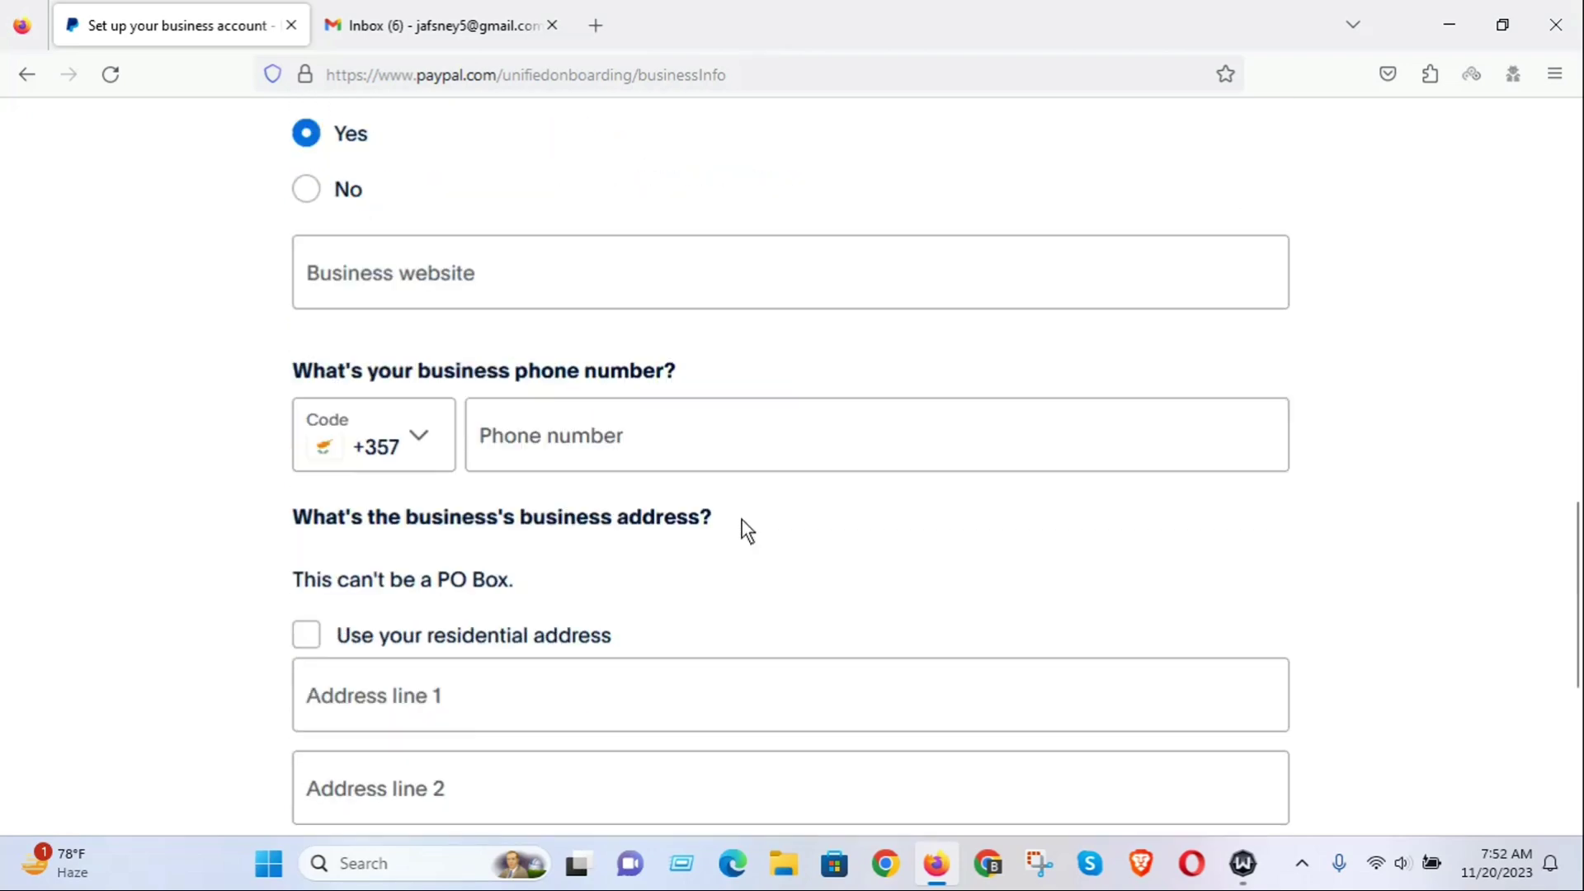
{"action": "scroll", "coordinate": [741, 520], "scroll_direction": "up", "scroll_amount": 12}
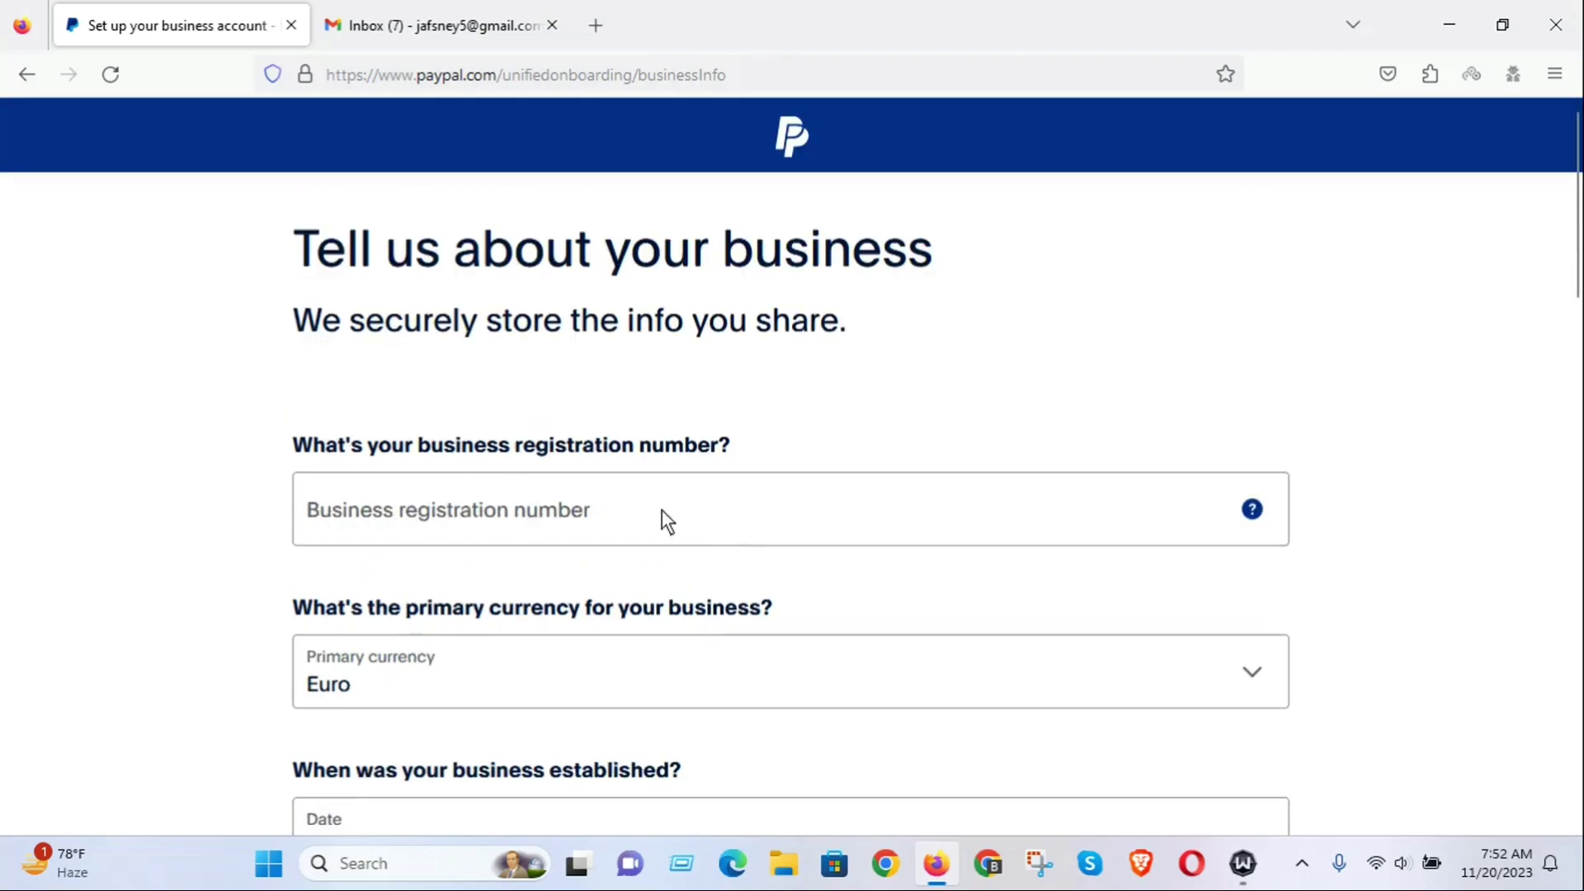
{"action": "scroll", "coordinate": [796, 505], "scroll_direction": "down", "scroll_amount": 3}
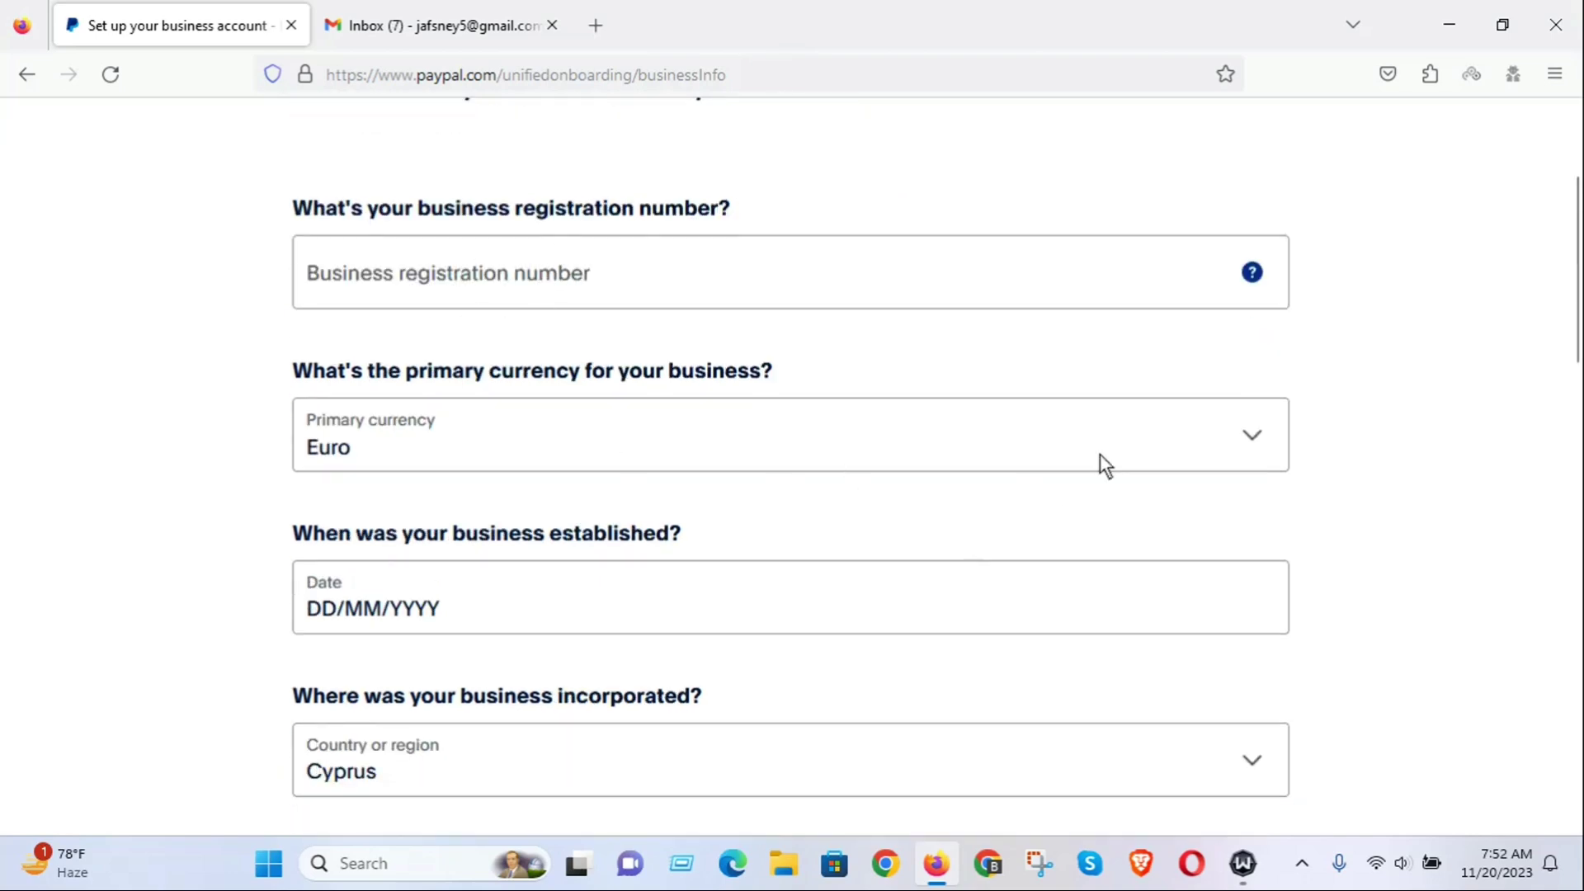
{"action": "scroll", "coordinate": [444, 351], "scroll_direction": "down", "scroll_amount": 2}
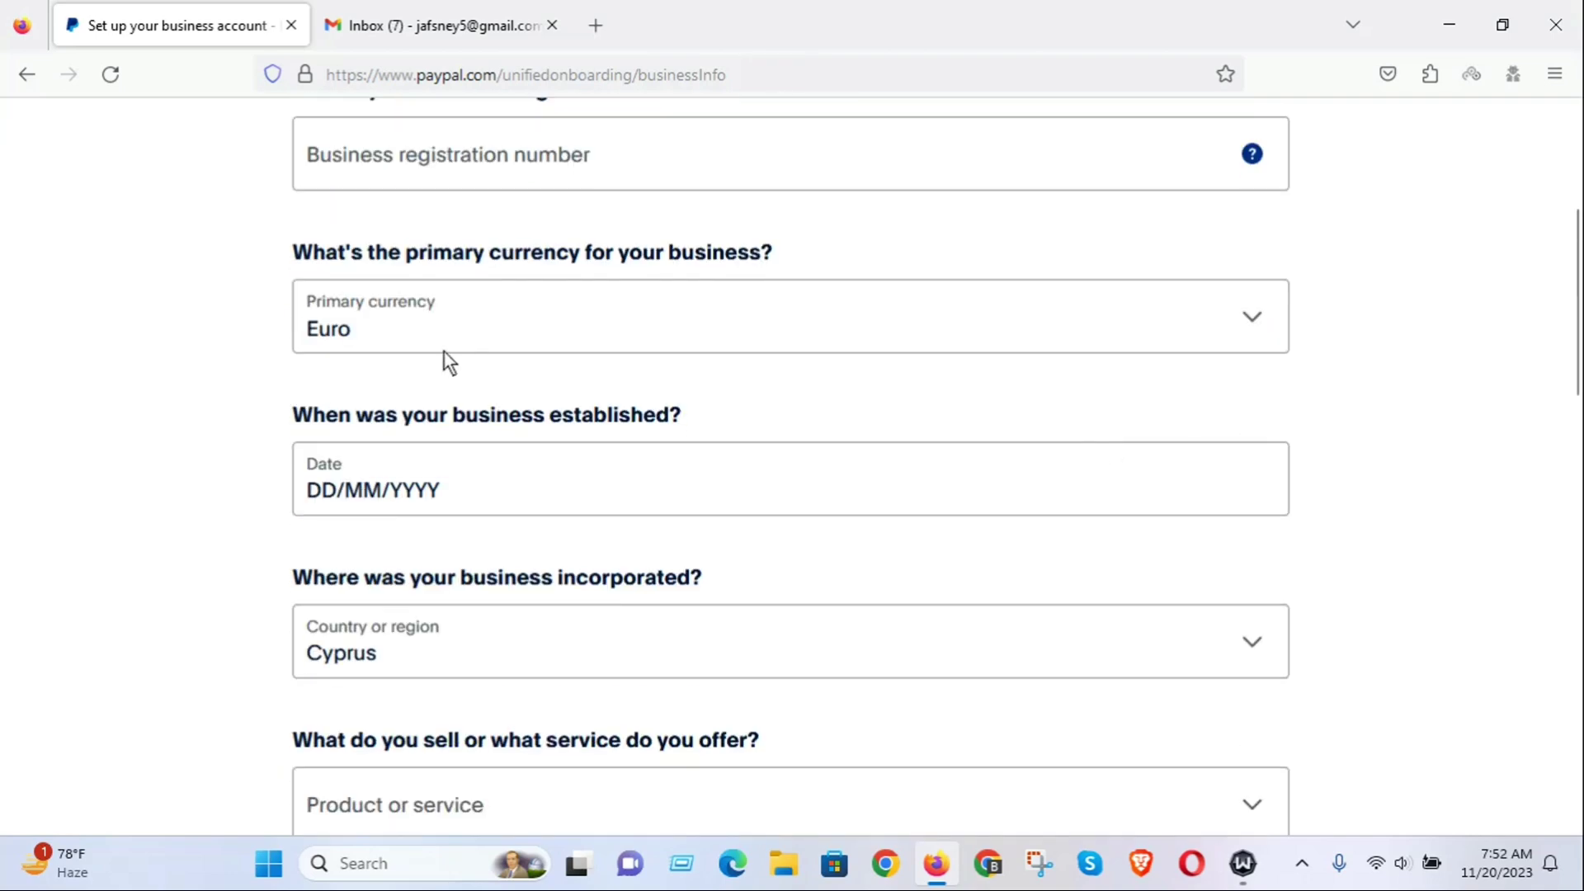
Set the business's primary currency to US Dollar.
{"action": "left_click", "coordinate": [508, 321]}
{"action": "scroll", "coordinate": [668, 529], "scroll_direction": "down", "scroll_amount": 5}
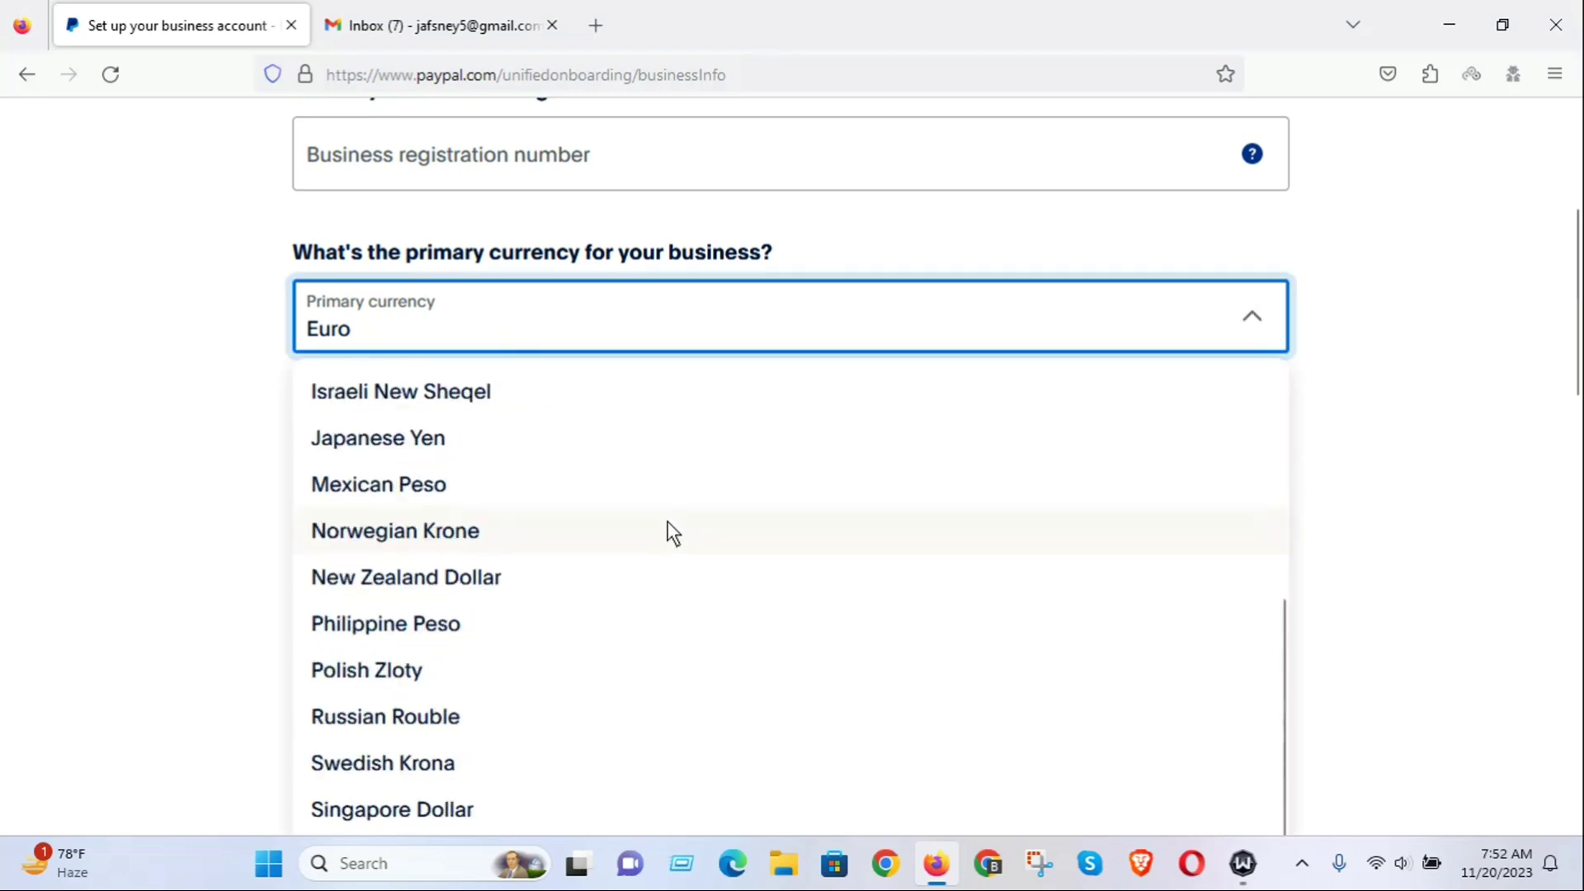
{"action": "key", "text": "u"}
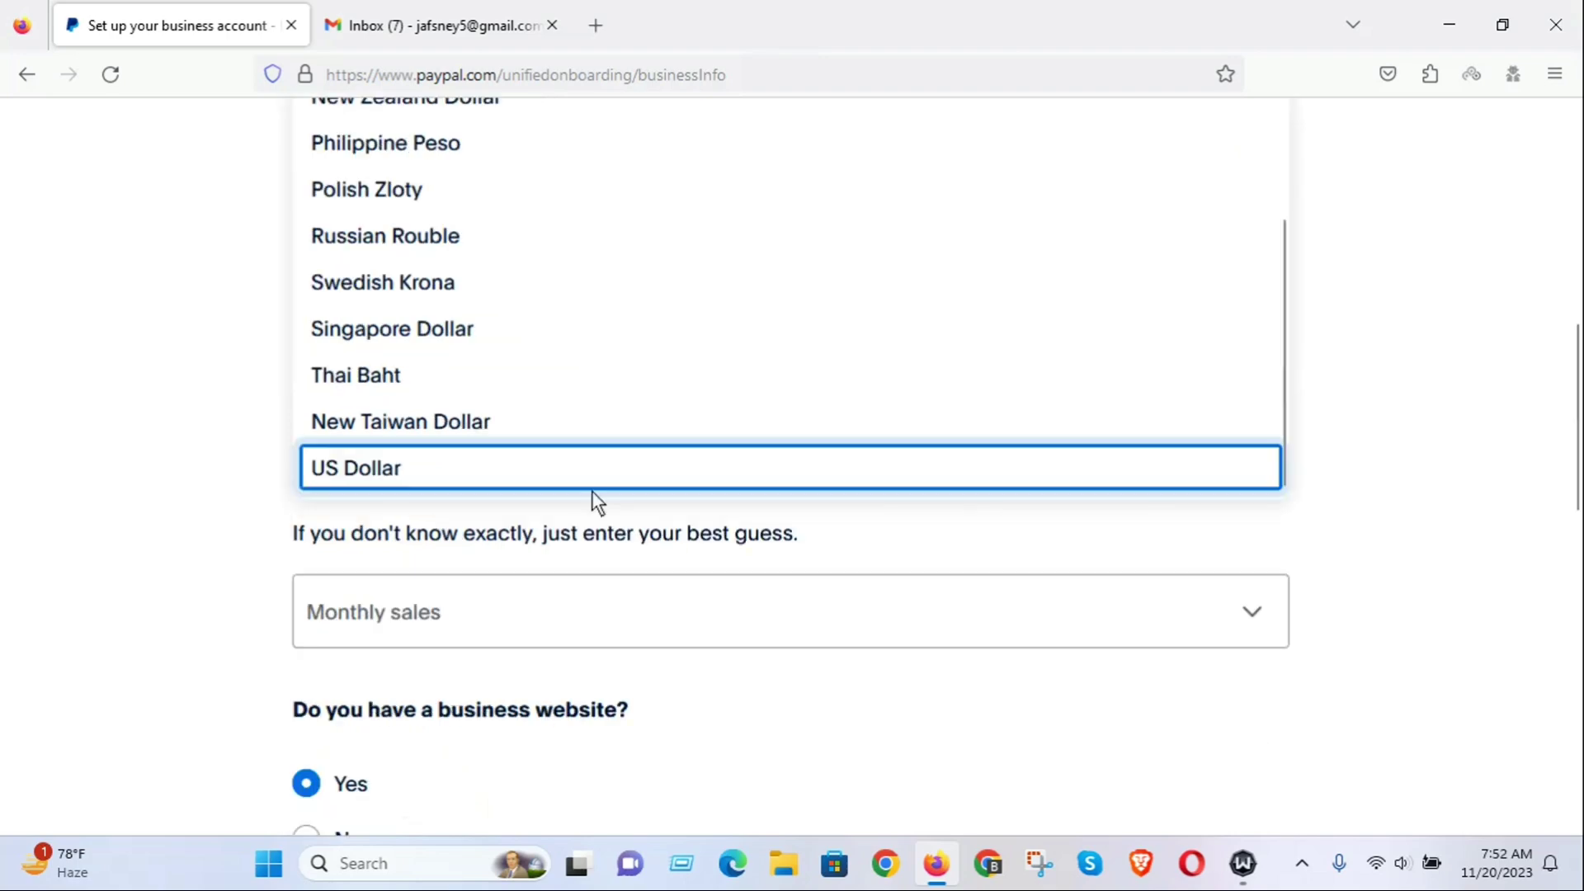
{"action": "left_click", "coordinate": [350, 467]}
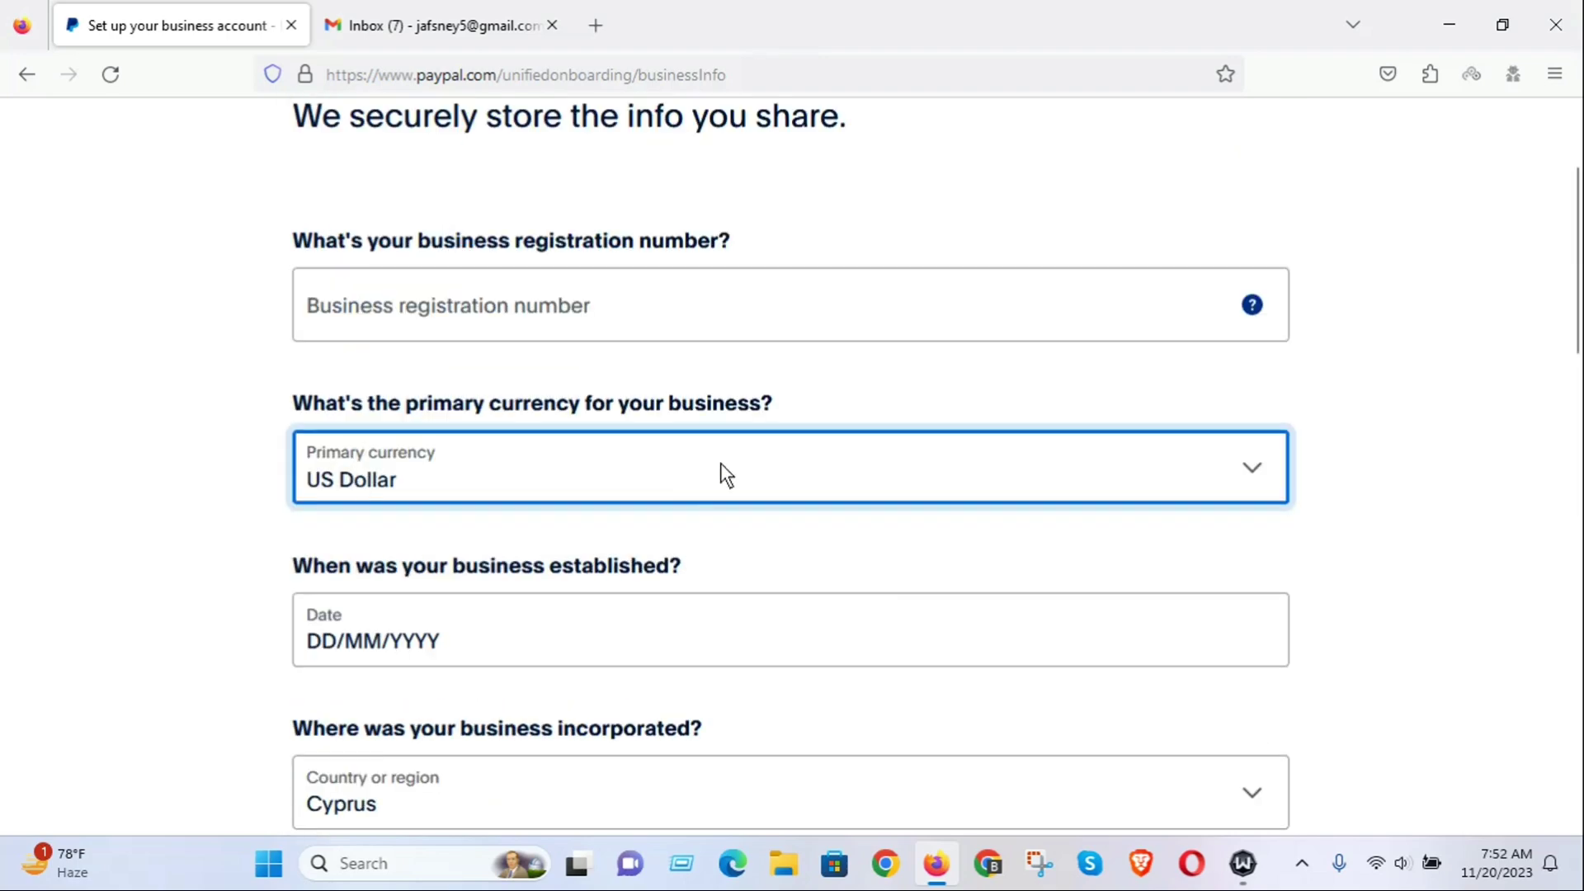
{"action": "scroll", "coordinate": [735, 455], "scroll_direction": "down", "scroll_amount": 3}
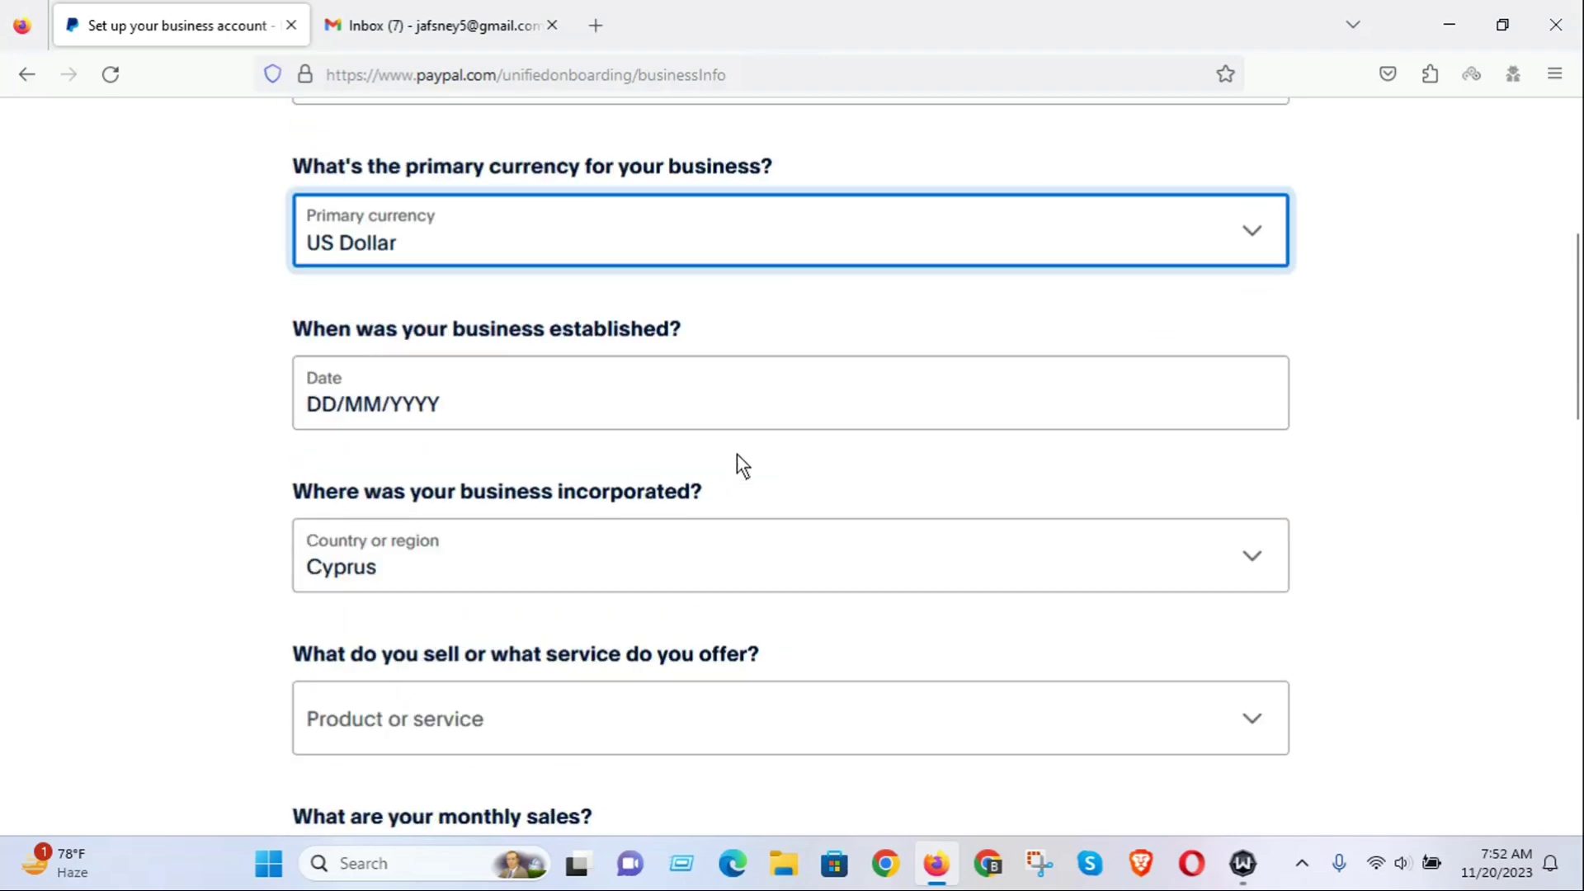
{"action": "left_click", "coordinate": [337, 410]}
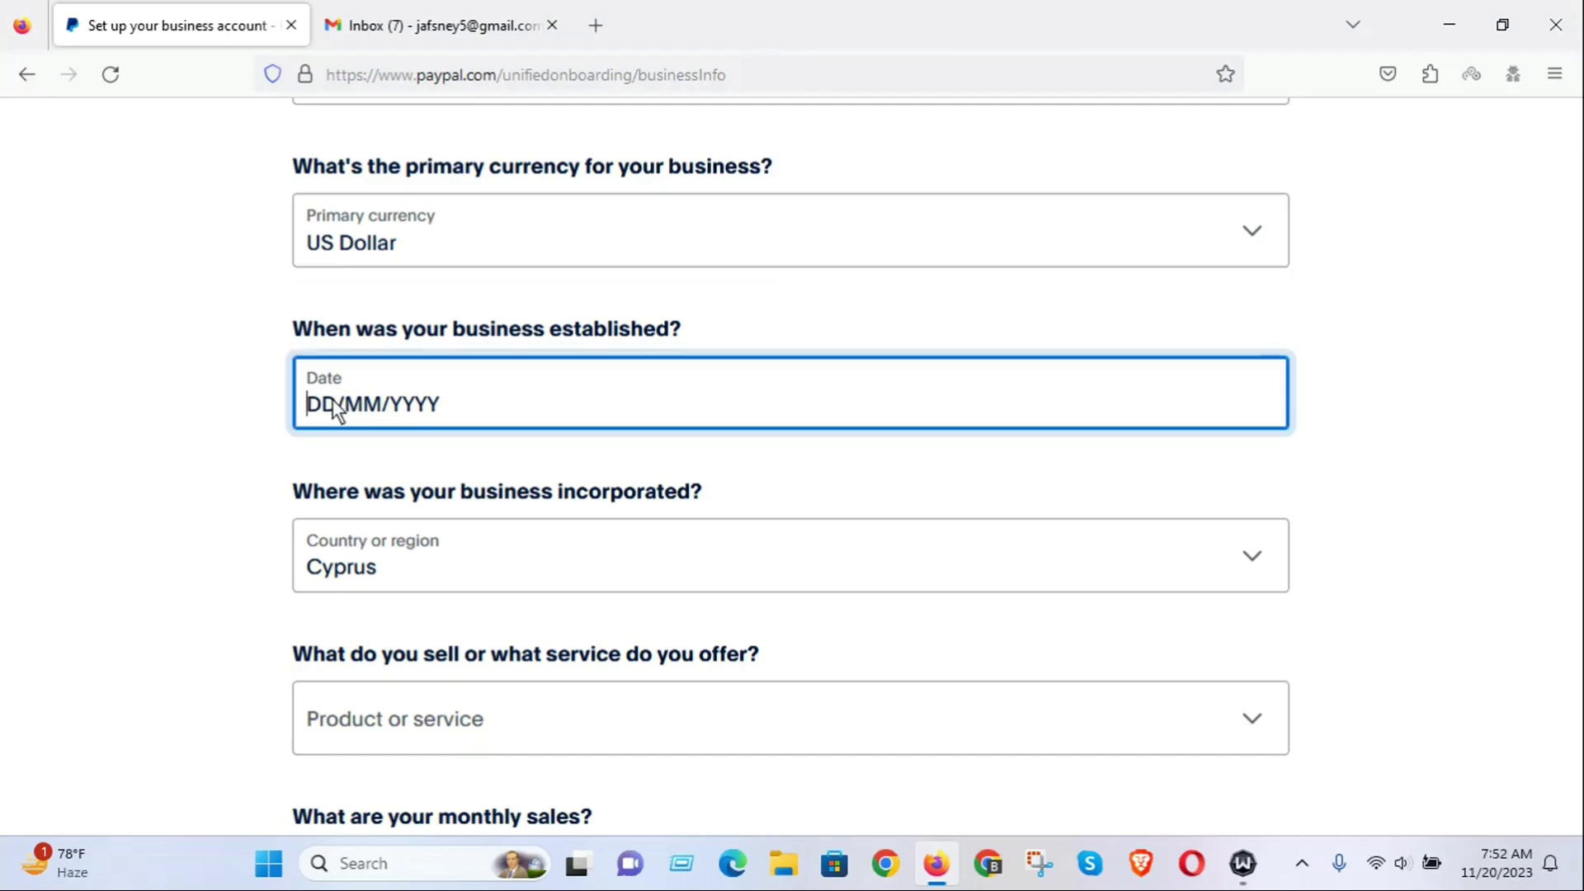
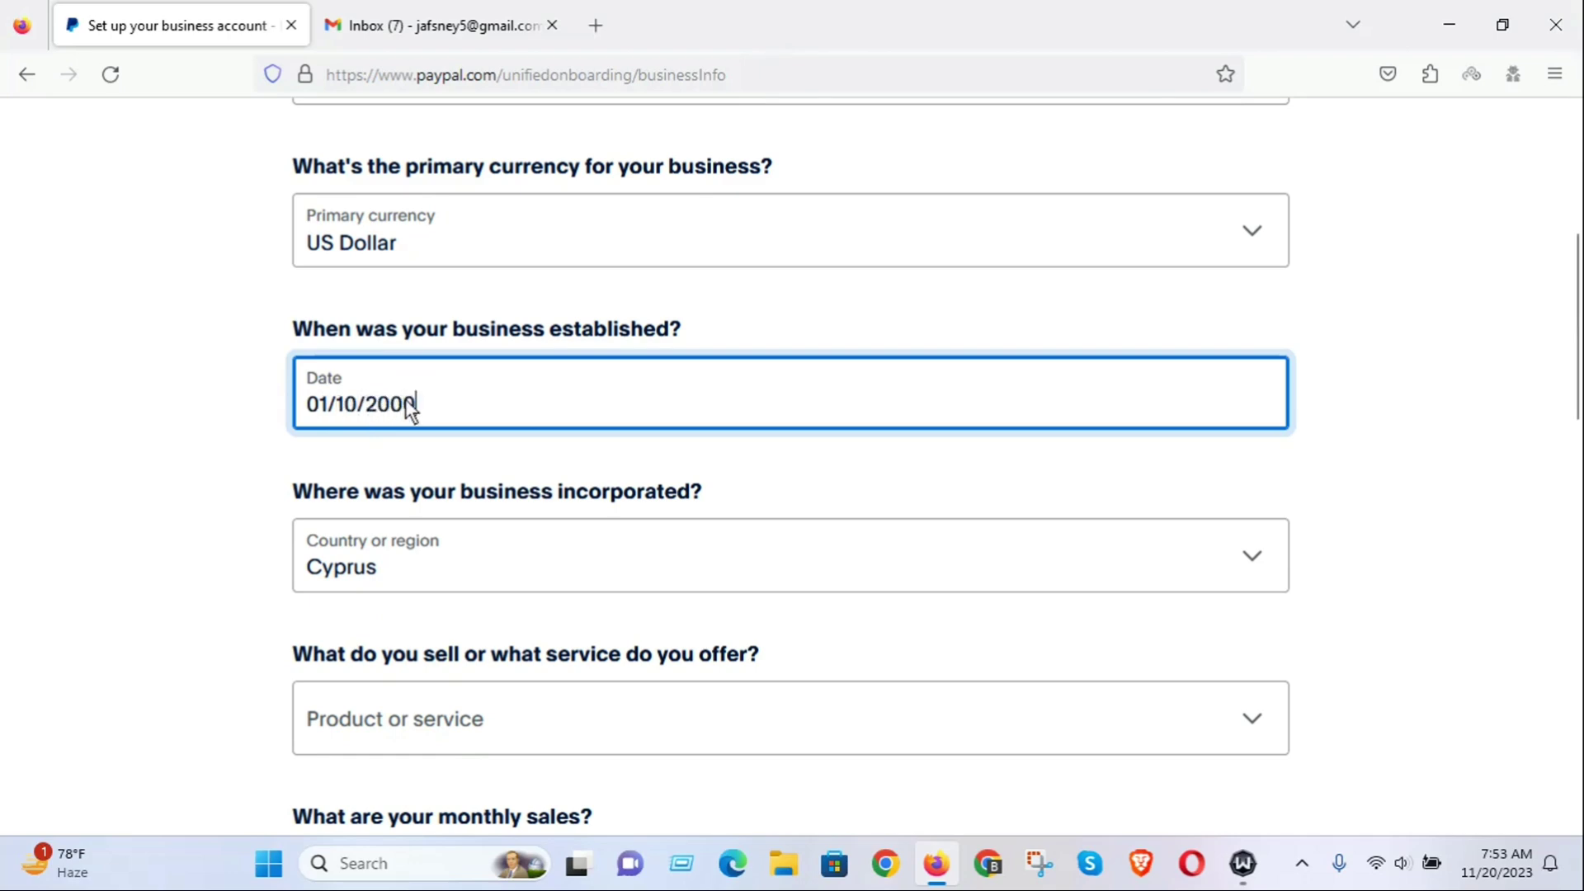
{"action": "scroll", "coordinate": [495, 441], "scroll_direction": "up", "scroll_amount": 3}
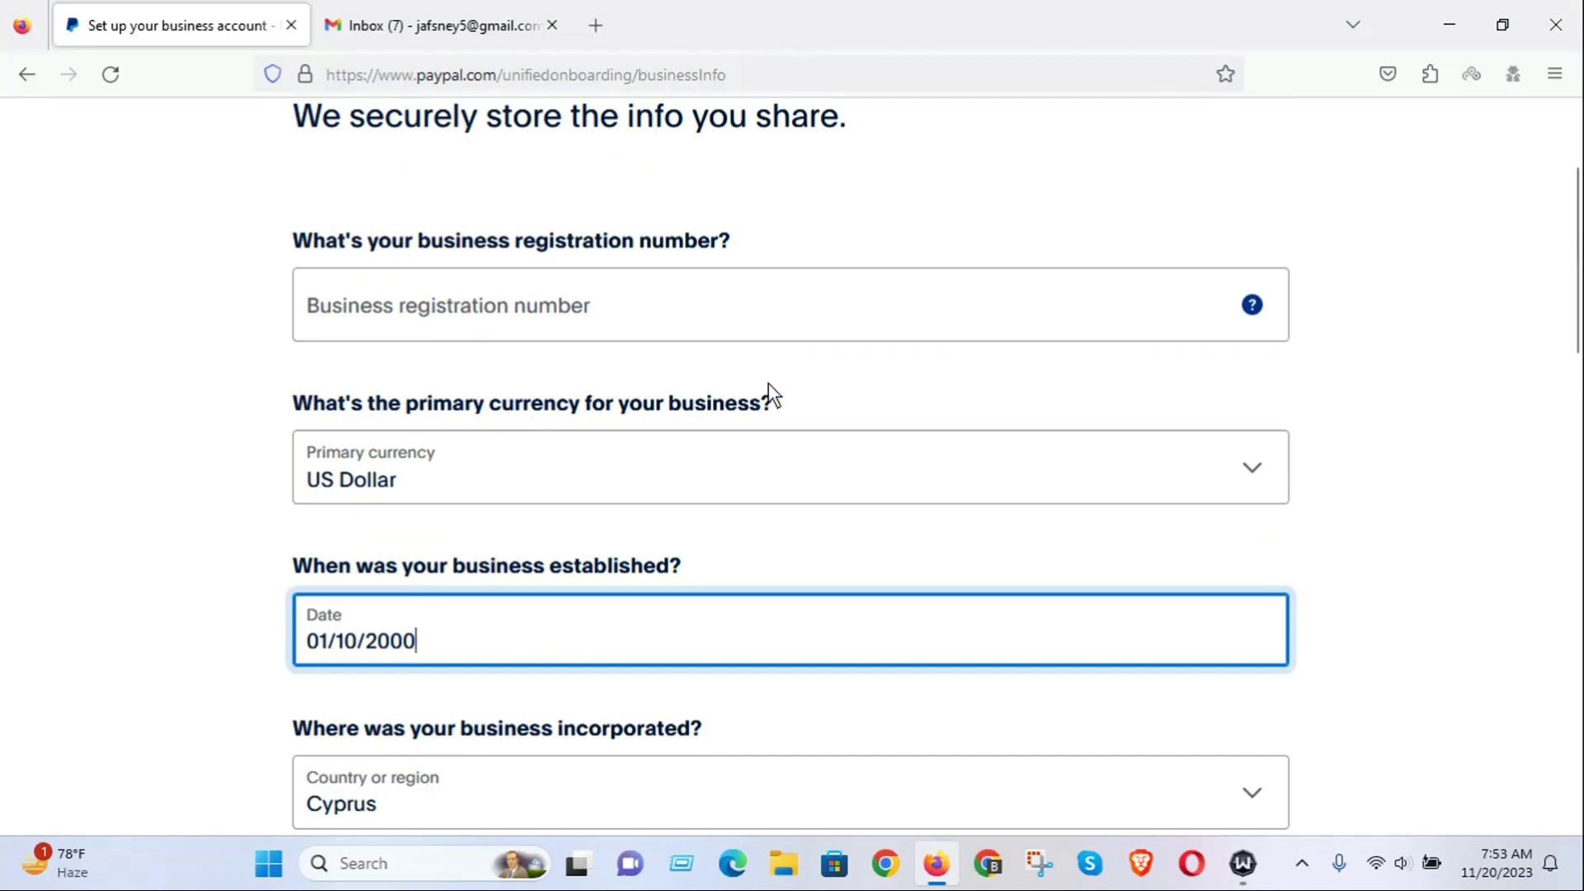
{"action": "scroll", "coordinate": [587, 414], "scroll_direction": "down", "scroll_amount": 6}
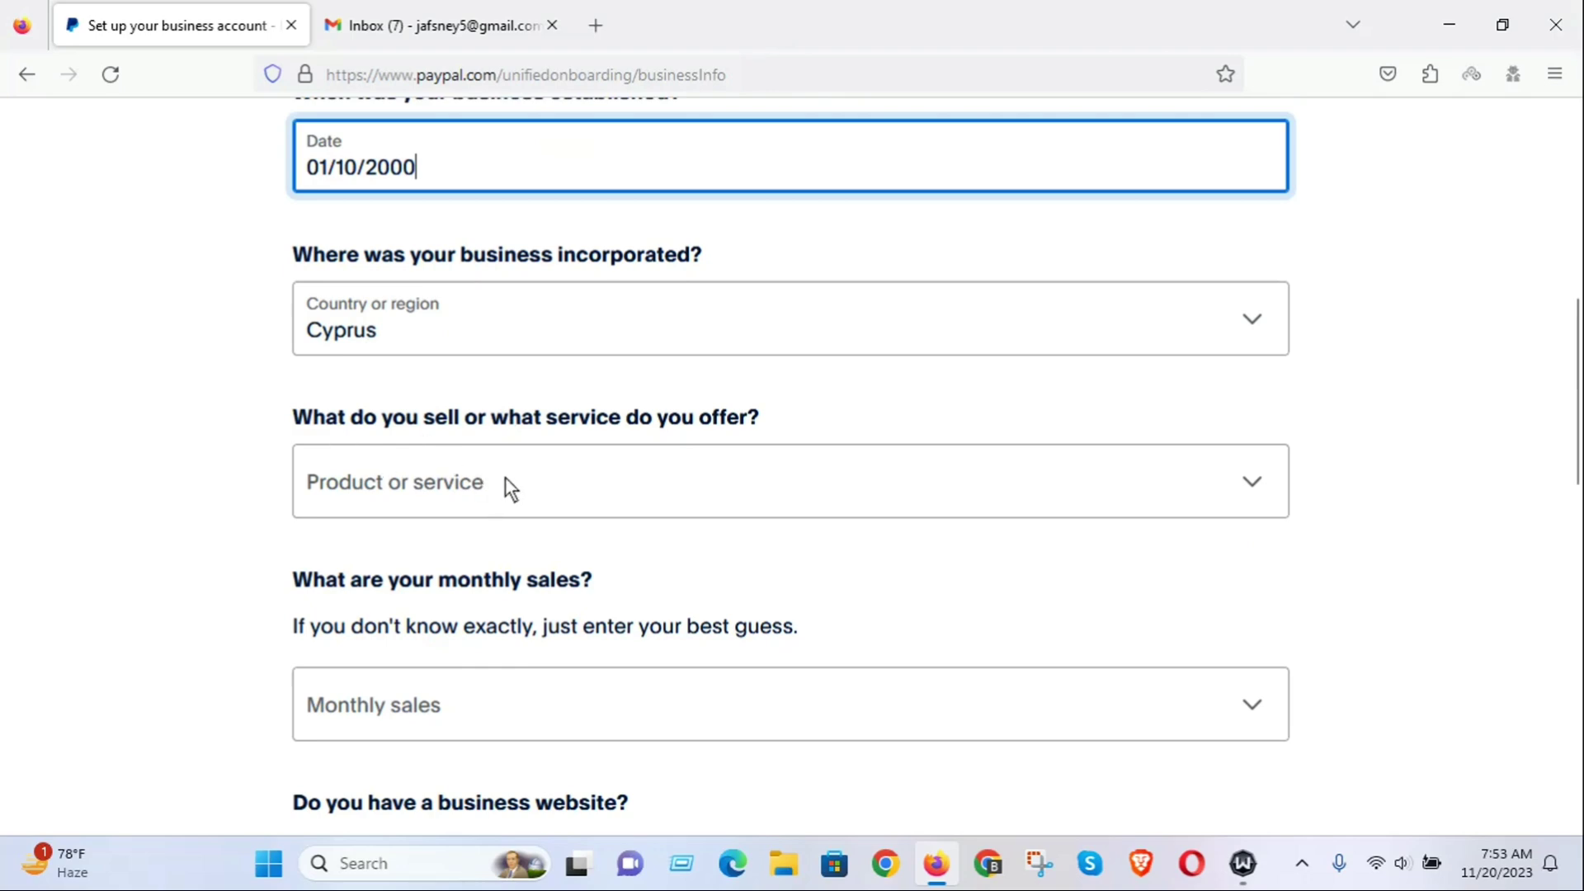
Choose Travel Agencies and Tour Operators as the product or service.
{"action": "left_click", "coordinate": [1252, 487]}
{"action": "left_click", "coordinate": [1251, 480]}
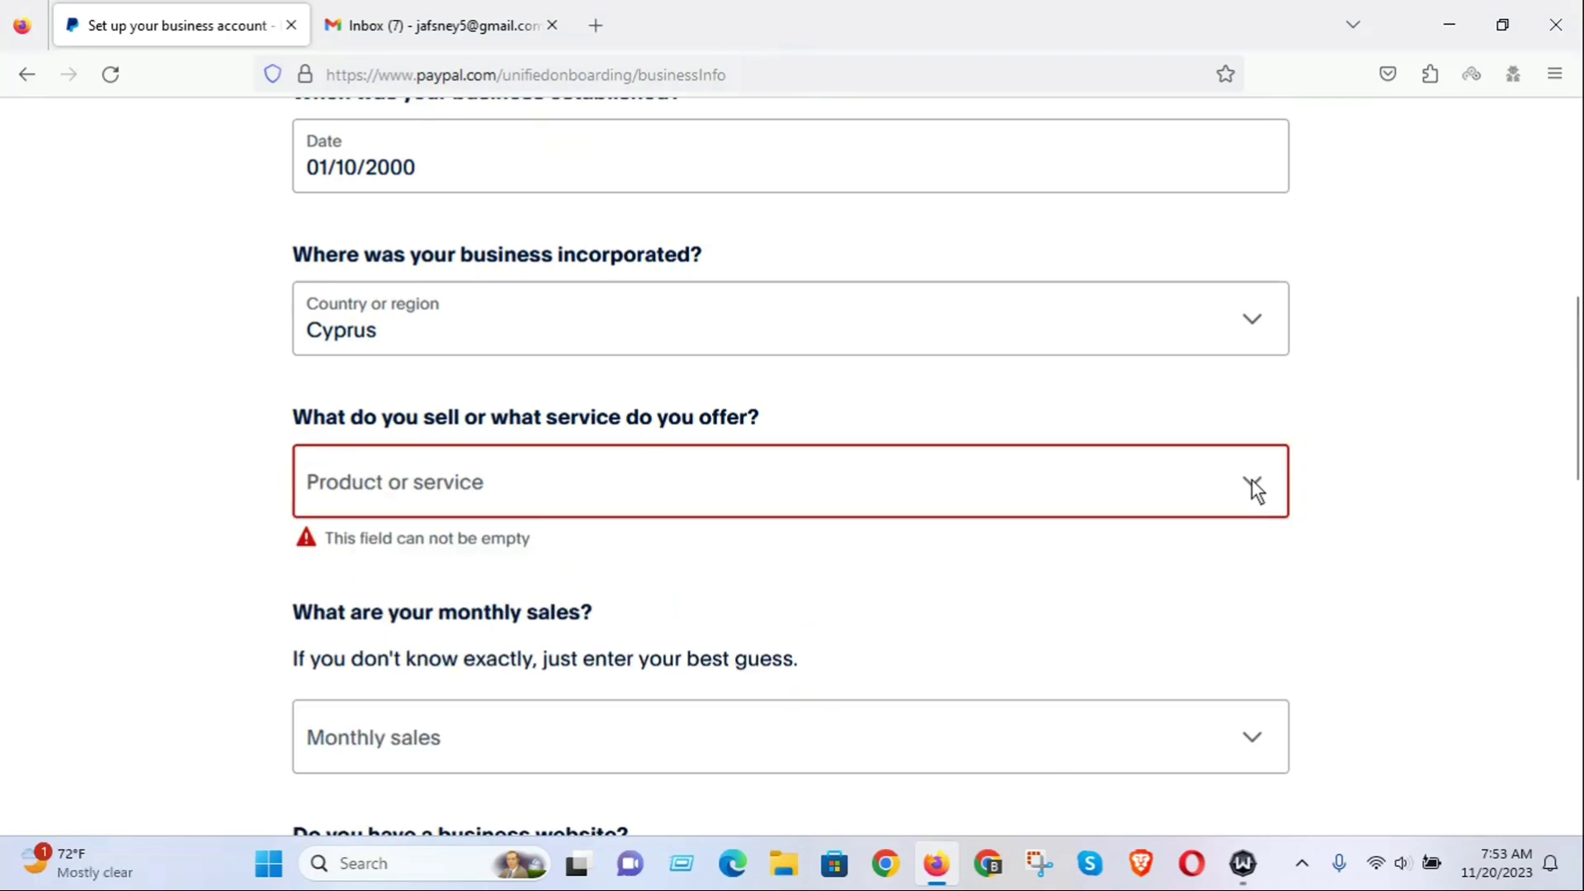
{"action": "left_click", "coordinate": [1255, 487]}
{"action": "scroll", "coordinate": [736, 622], "scroll_direction": "down", "scroll_amount": 3}
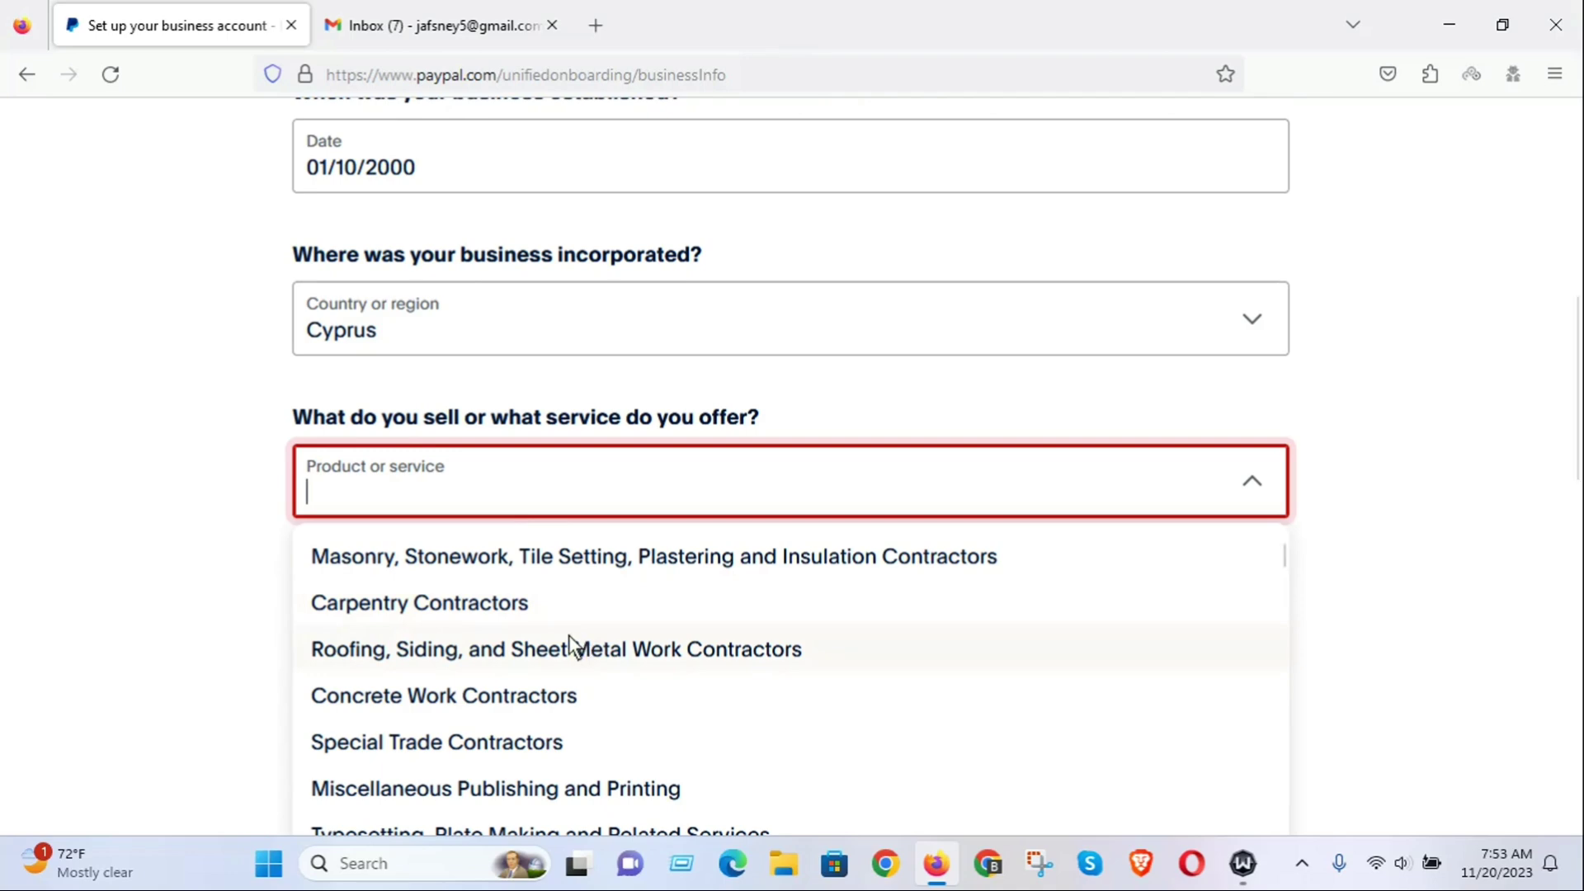
{"action": "scroll", "coordinate": [484, 660], "scroll_direction": "down", "scroll_amount": 3}
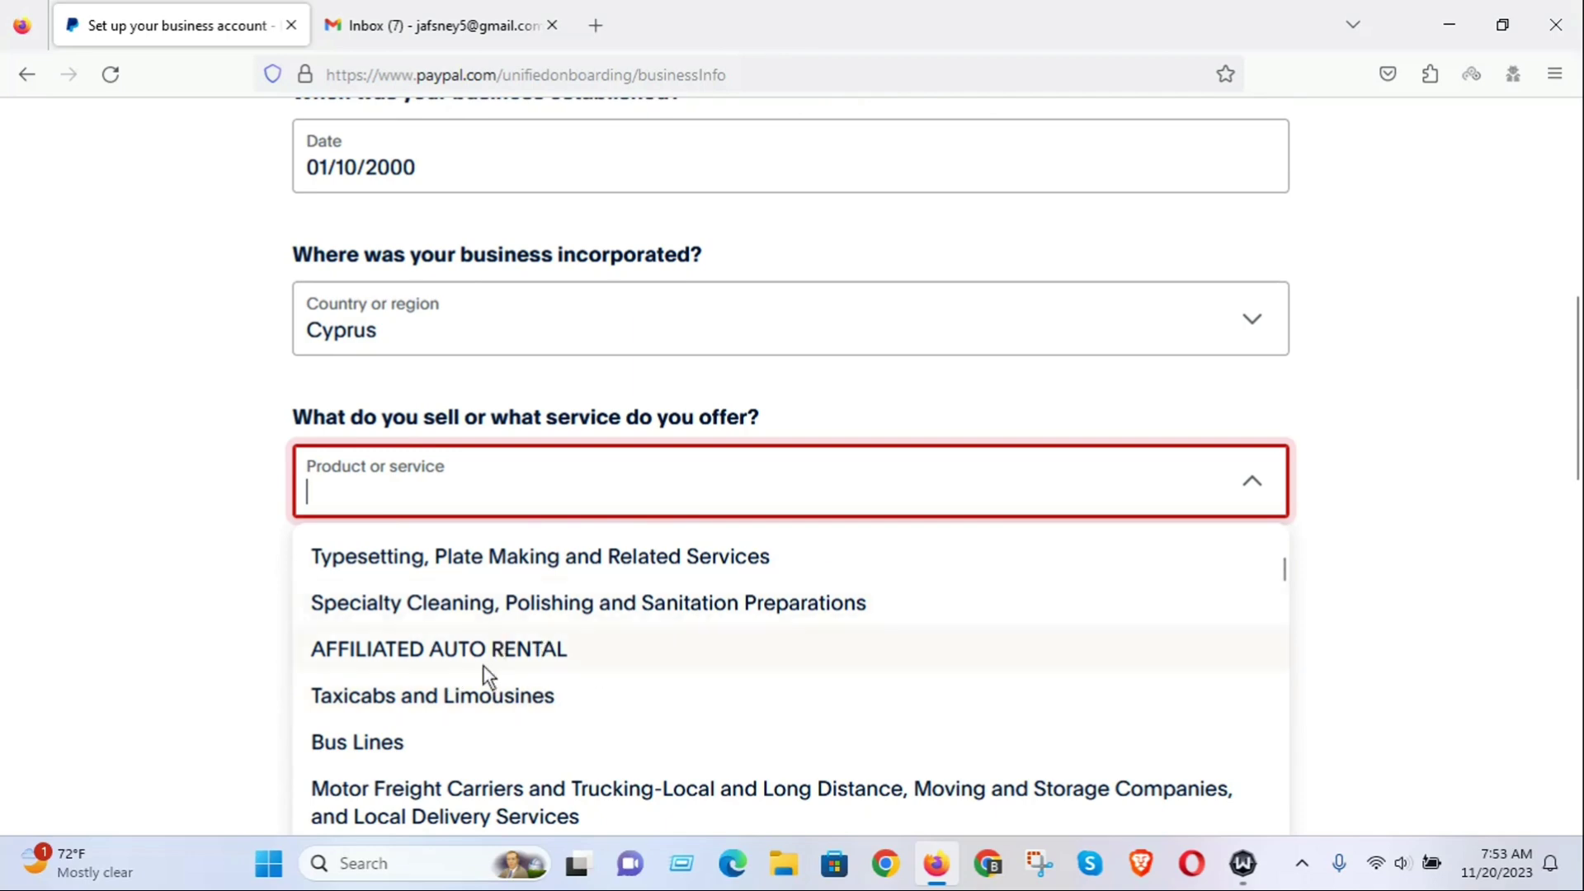
{"action": "scroll", "coordinate": [590, 667], "scroll_direction": "down", "scroll_amount": 3}
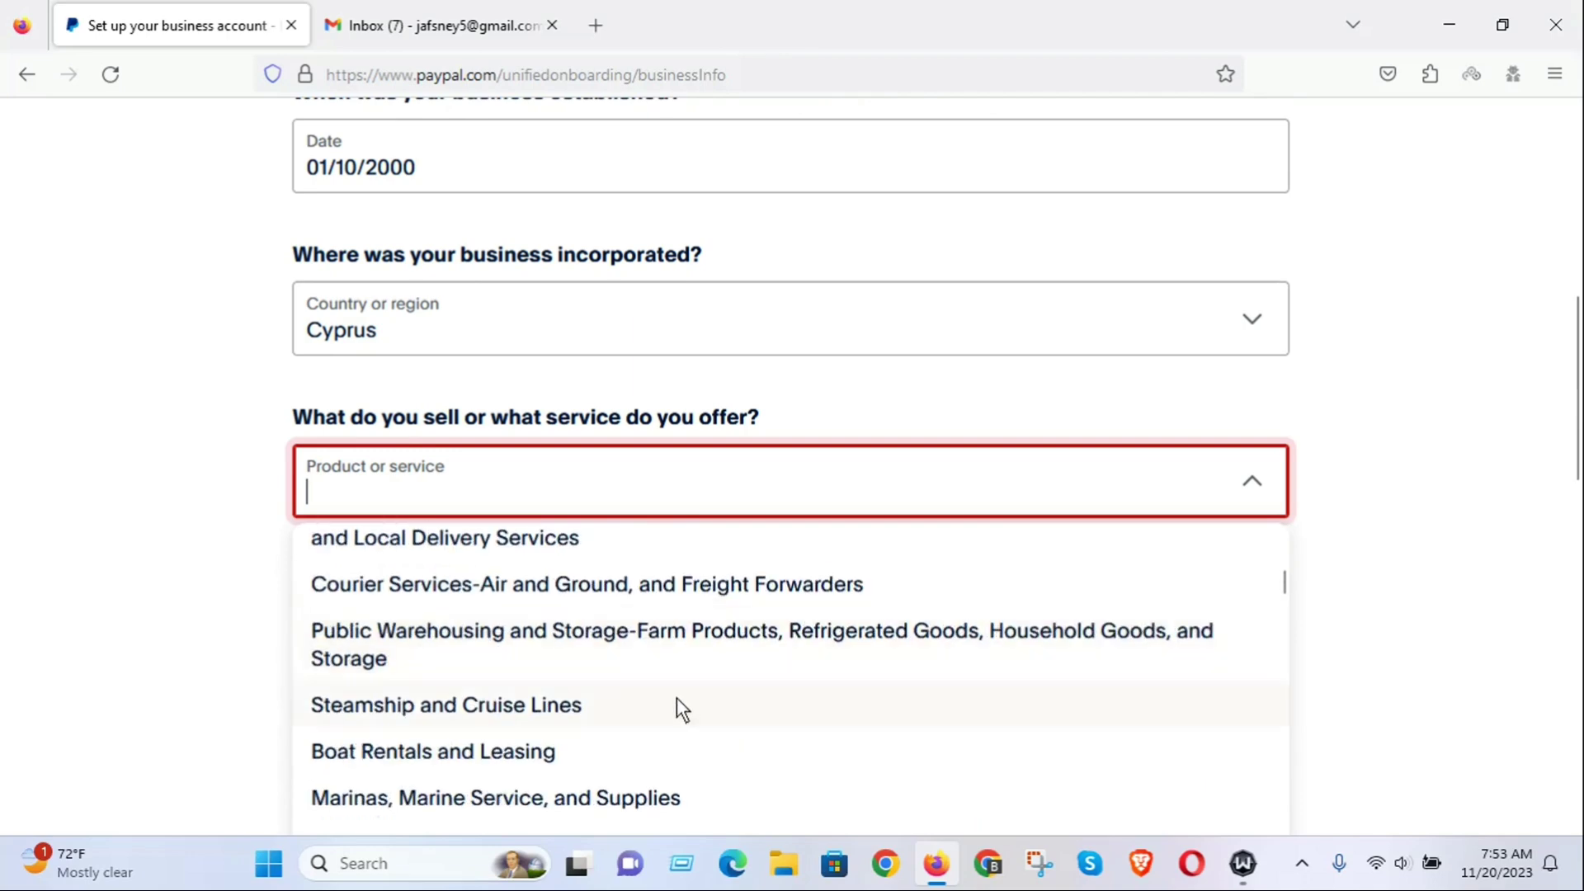
{"action": "scroll", "coordinate": [677, 700], "scroll_direction": "down", "scroll_amount": 3}
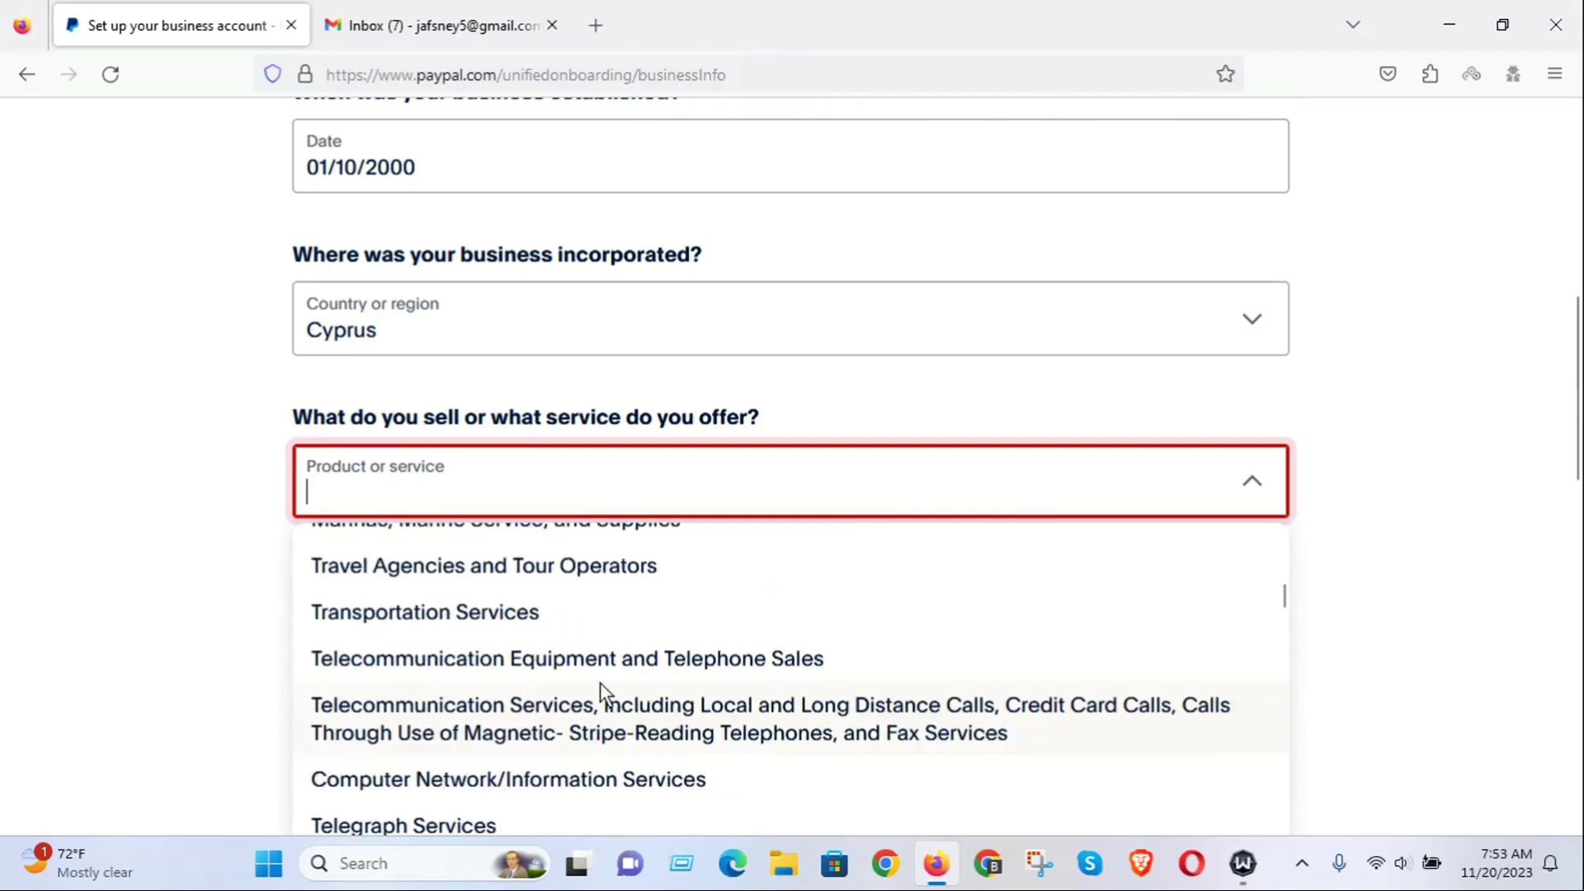
{"action": "left_click", "coordinate": [444, 566]}
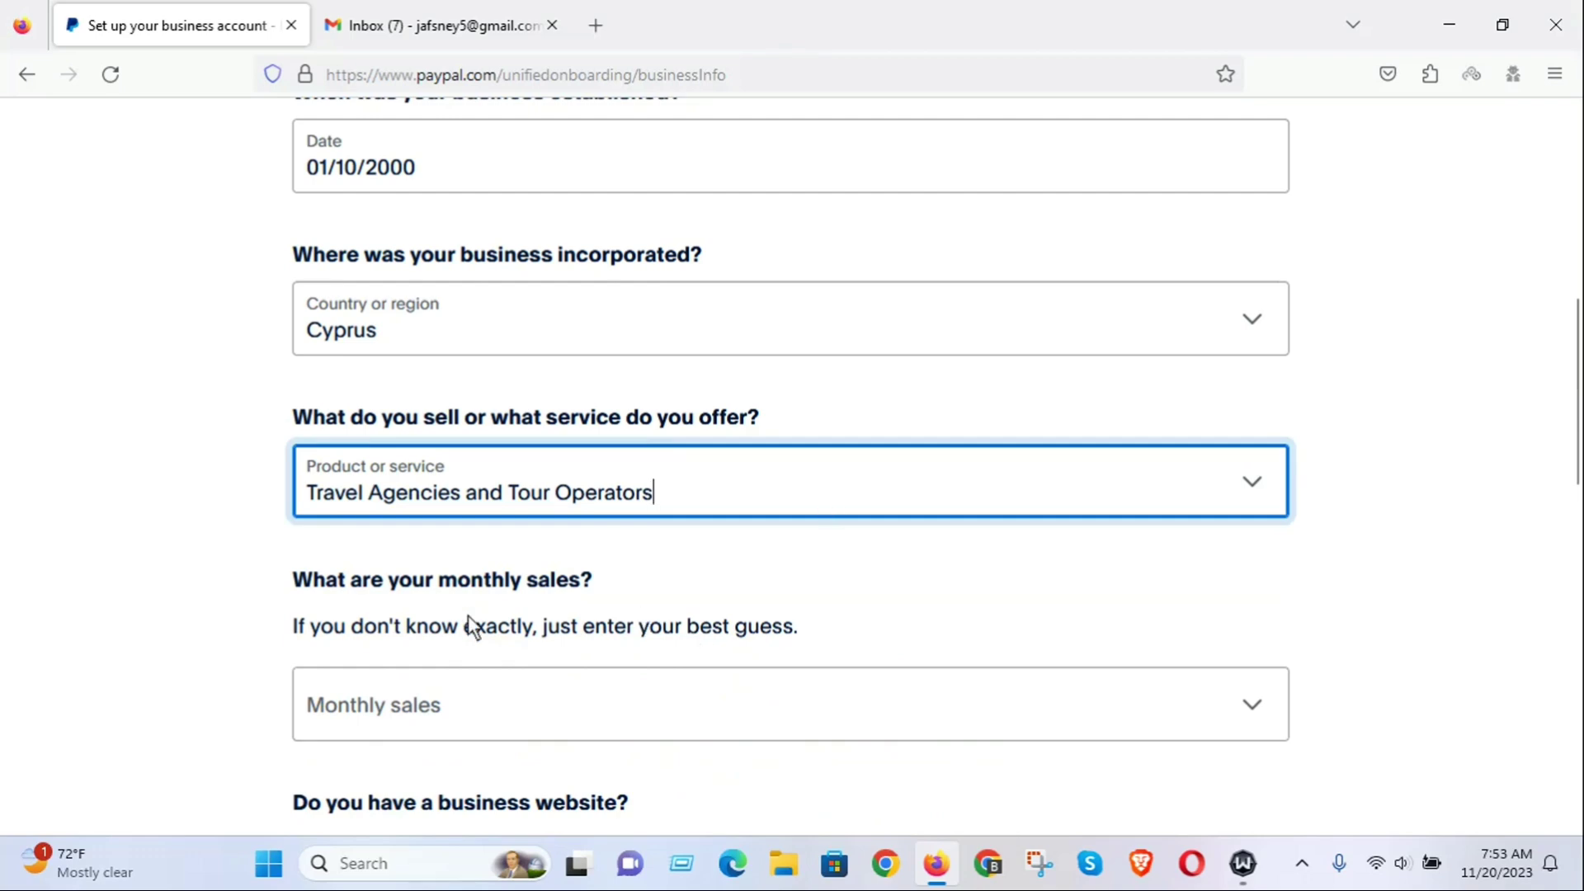
Set monthly sales to €0,00 EUR - €10.000,00 EUR.
{"action": "left_click", "coordinate": [1250, 700]}
{"action": "scroll", "coordinate": [990, 643], "scroll_direction": "down", "scroll_amount": 2}
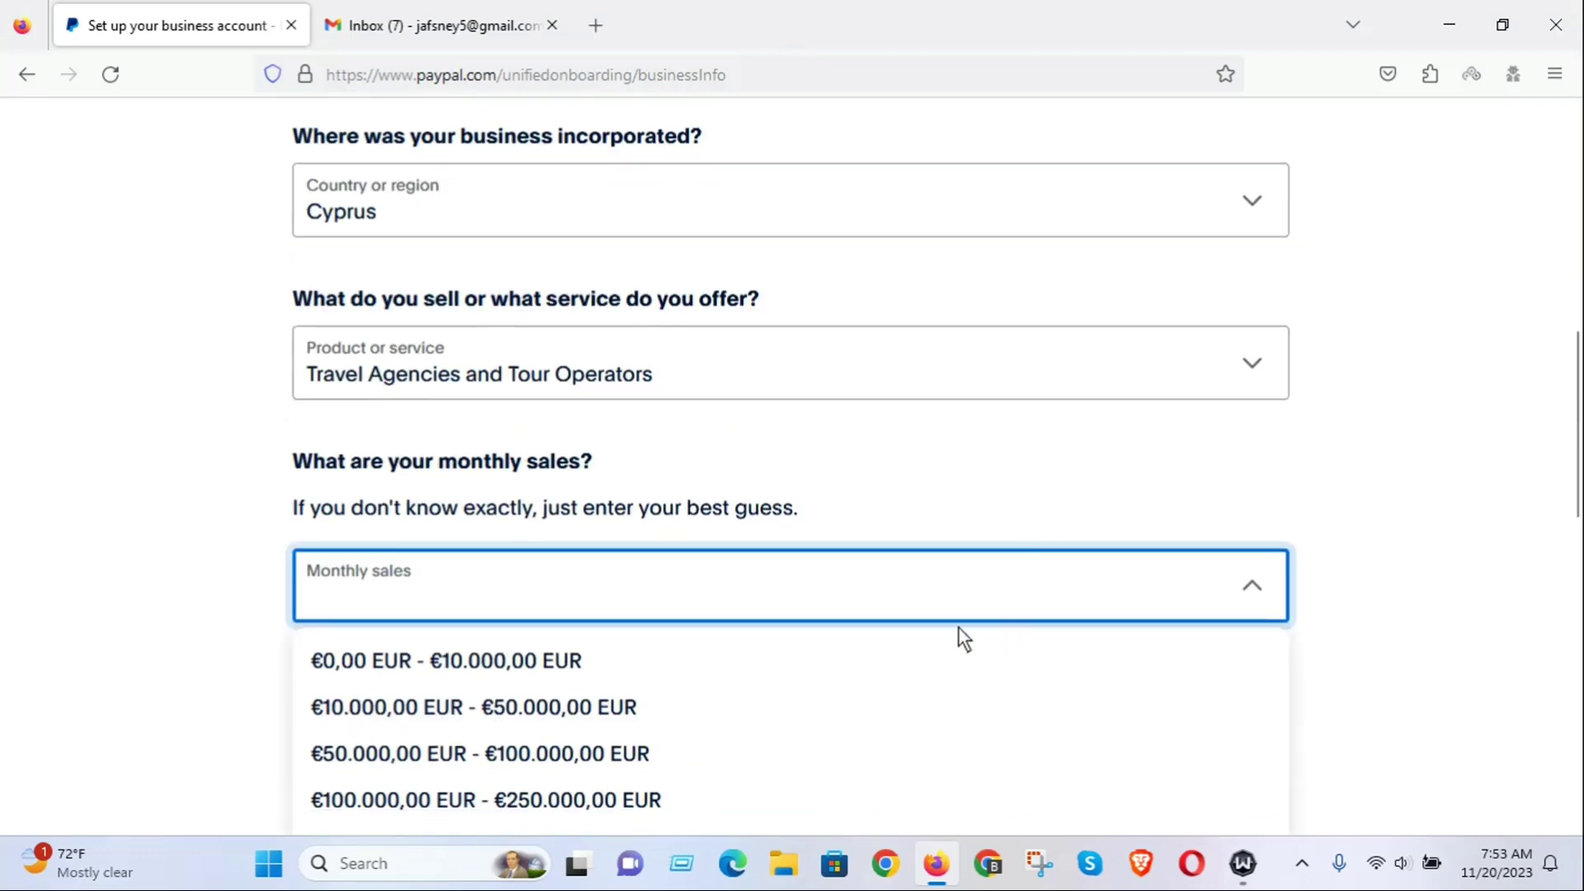
{"action": "left_click", "coordinate": [500, 662]}
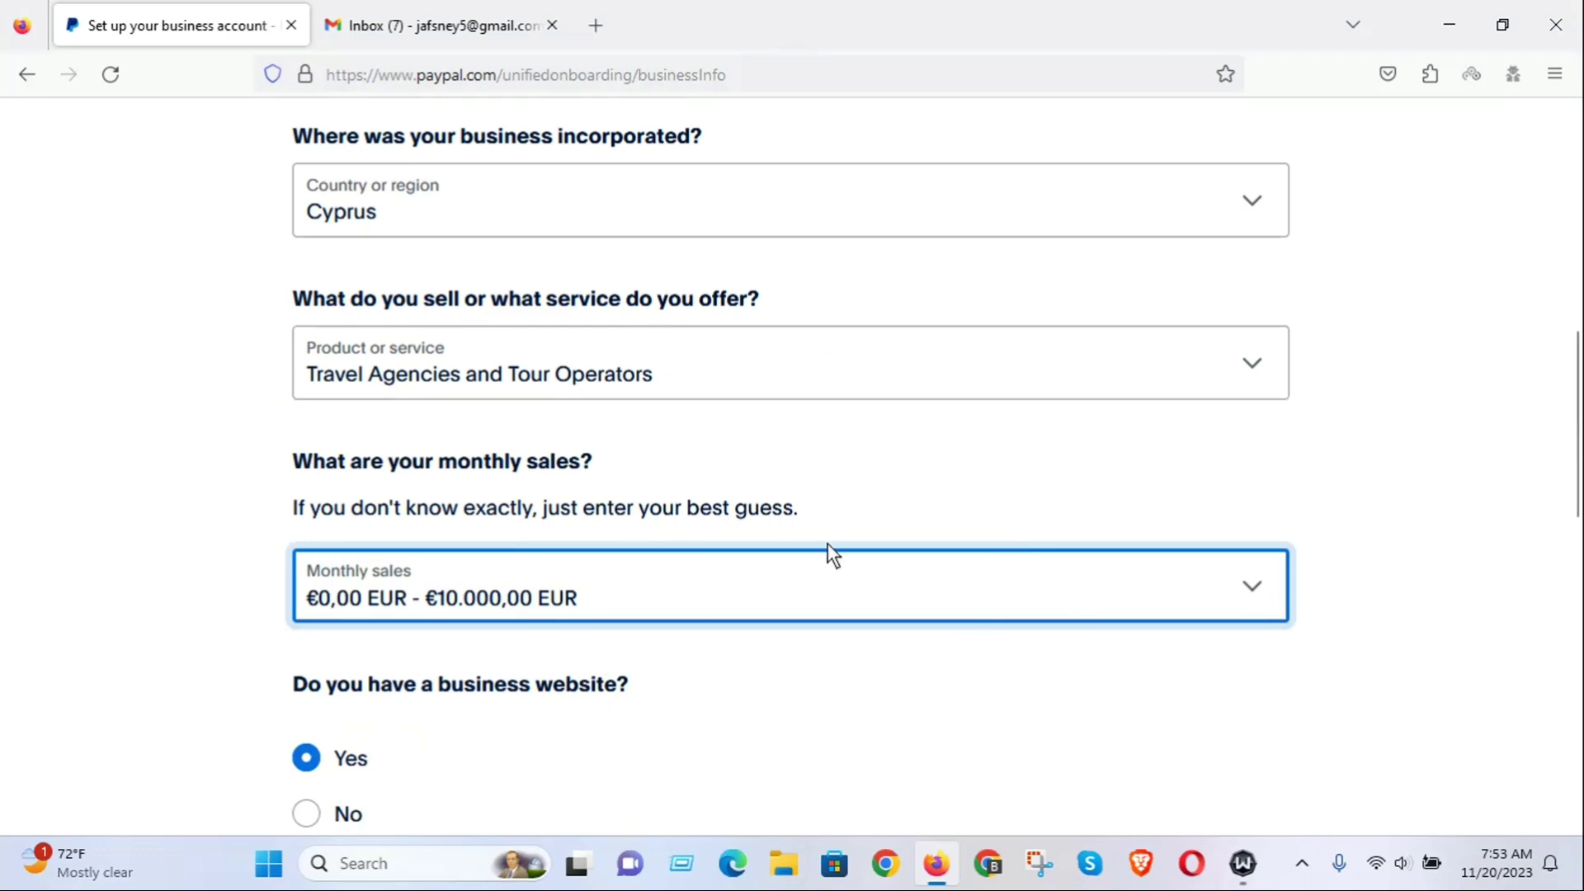
{"action": "scroll", "coordinate": [934, 549], "scroll_direction": "down", "scroll_amount": 4}
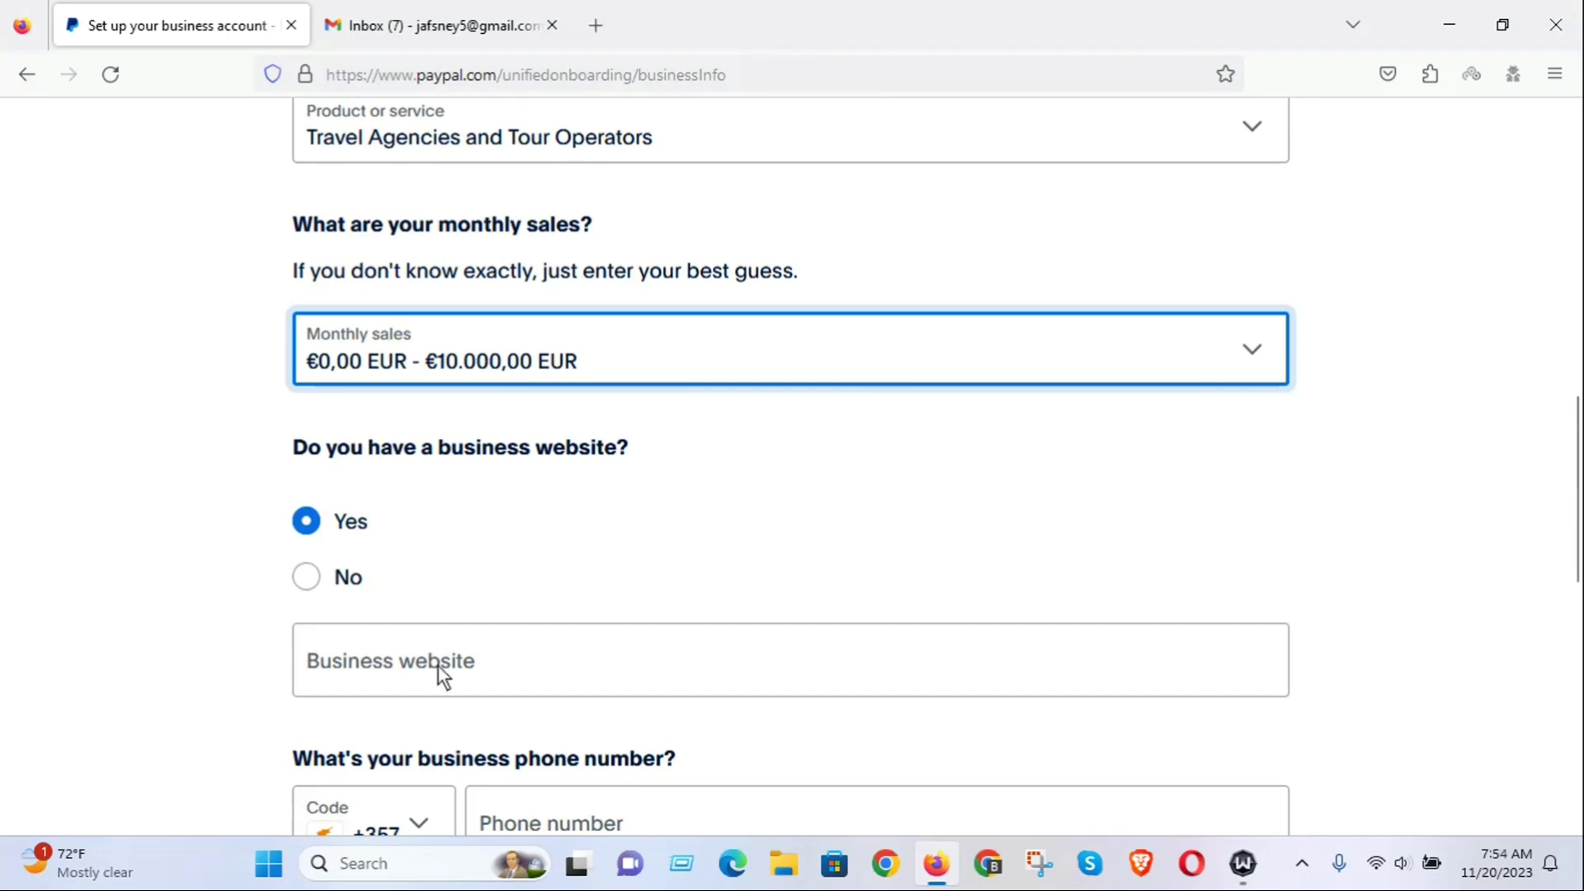
Indicate the business has no website and set the phone country code to BD +880.
{"action": "left_click", "coordinate": [308, 576]}
{"action": "scroll", "coordinate": [578, 499], "scroll_direction": "down", "scroll_amount": 2}
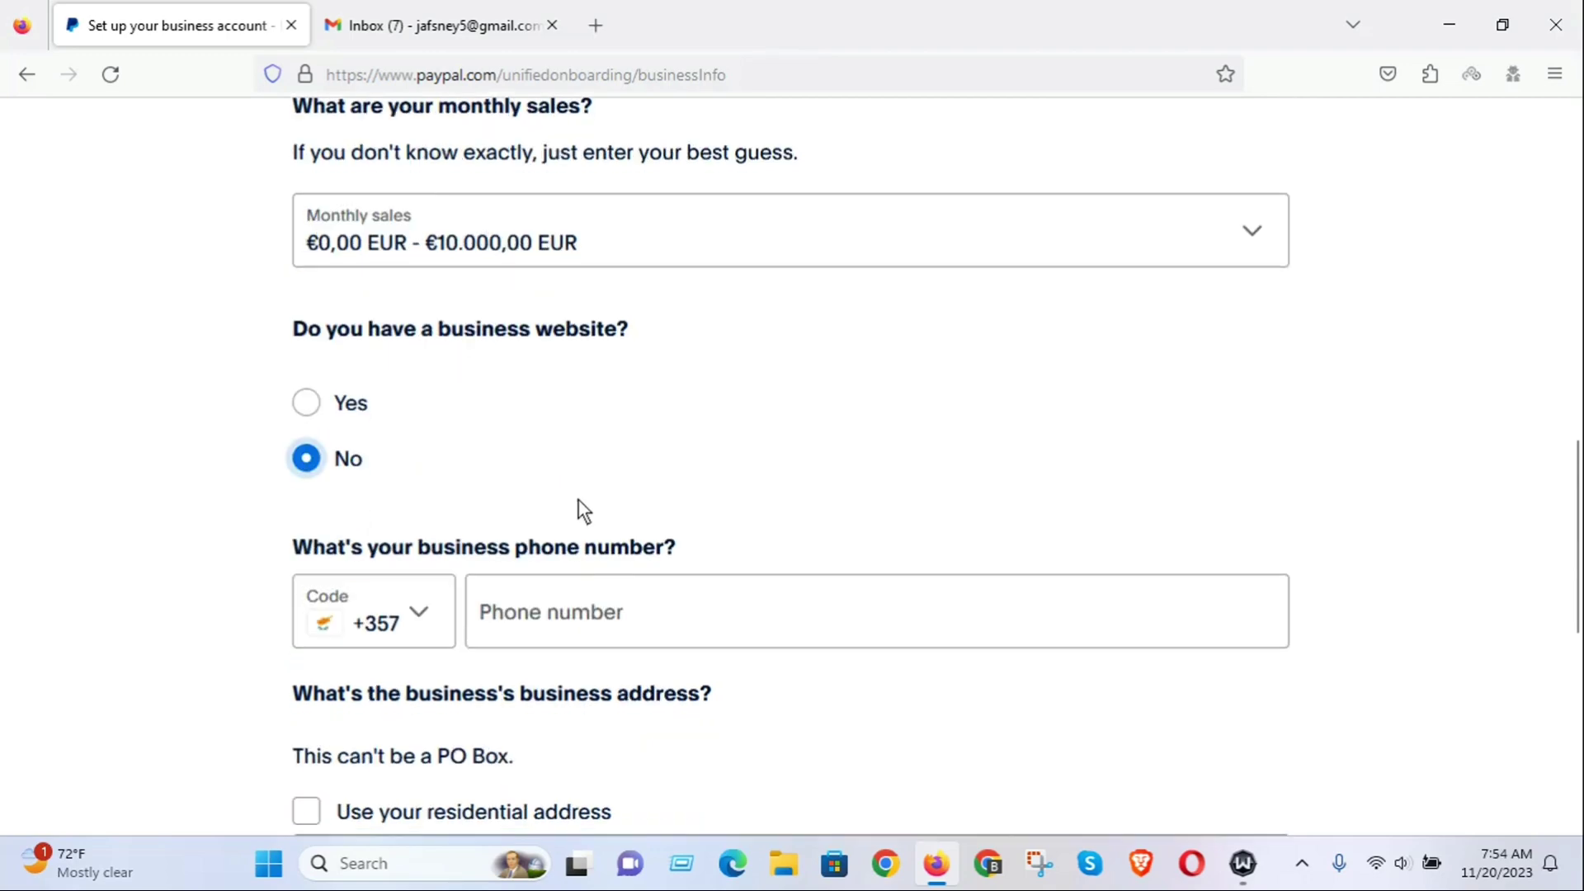
{"action": "left_click", "coordinate": [422, 618]}
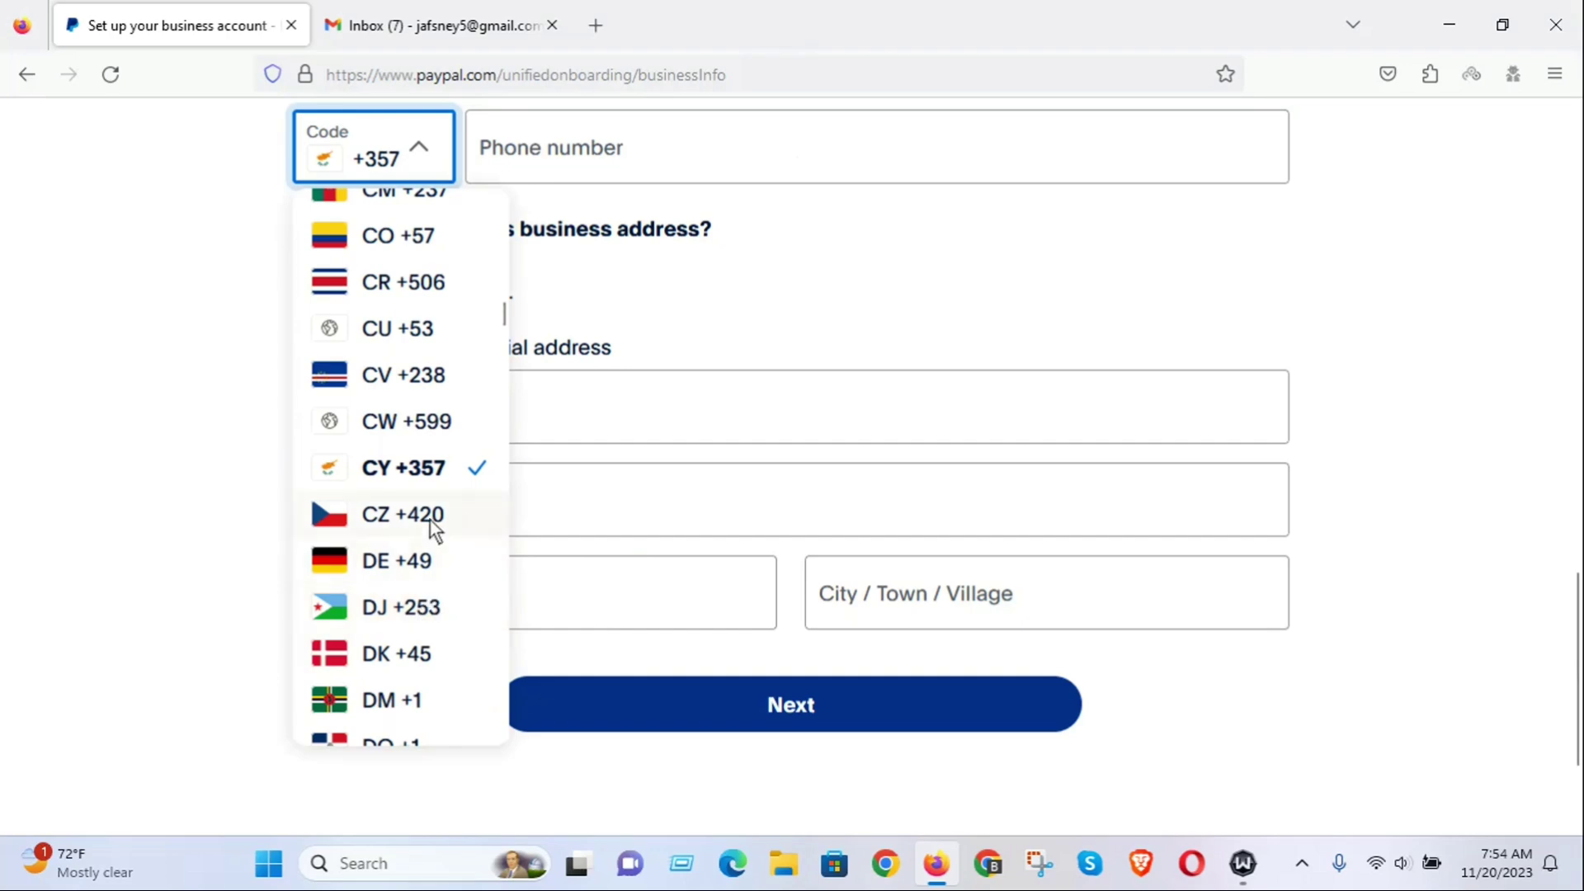
{"action": "scroll", "coordinate": [428, 525], "scroll_direction": "down", "scroll_amount": 10}
{"action": "scroll", "coordinate": [428, 531], "scroll_direction": "down", "scroll_amount": 10}
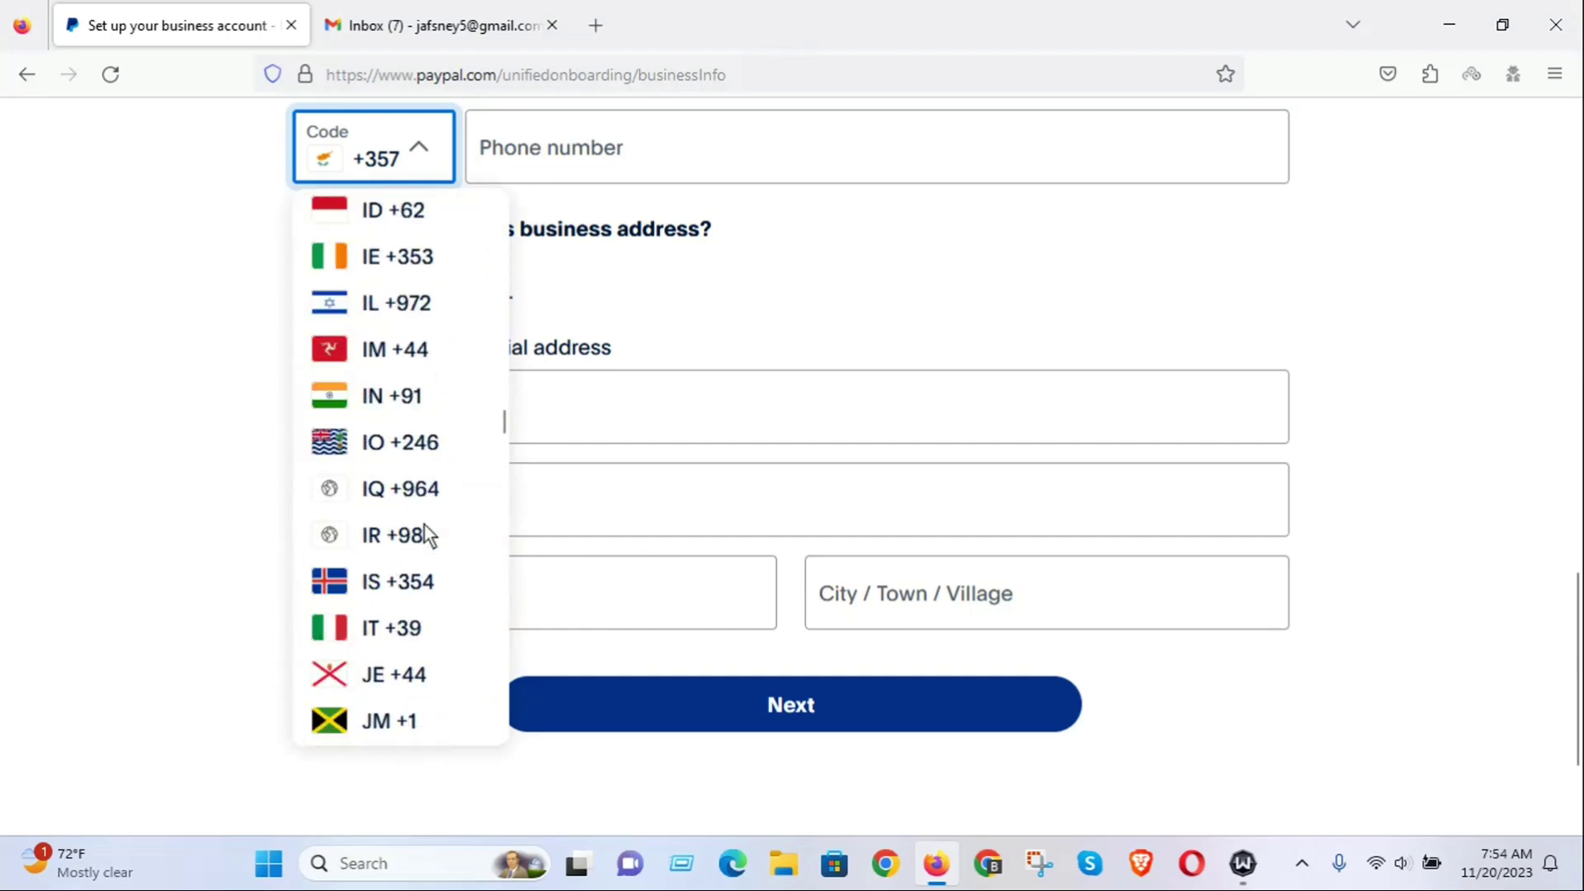
{"action": "scroll", "coordinate": [422, 525], "scroll_direction": "up", "scroll_amount": 15}
{"action": "scroll", "coordinate": [423, 523], "scroll_direction": "up", "scroll_amount": 5}
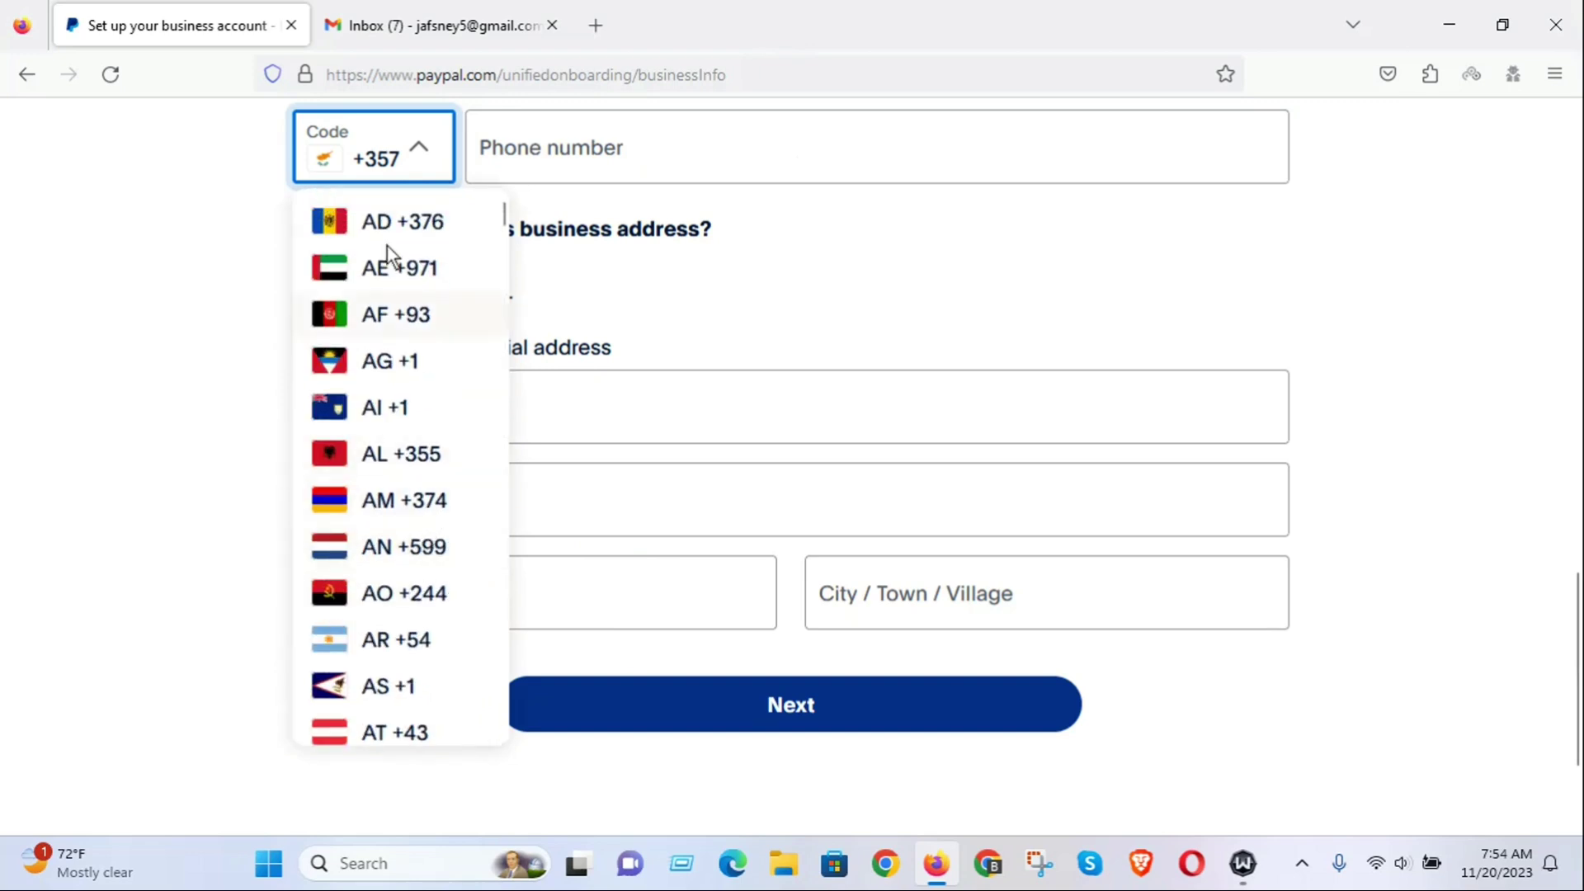
{"action": "scroll", "coordinate": [404, 444], "scroll_direction": "down", "scroll_amount": 6}
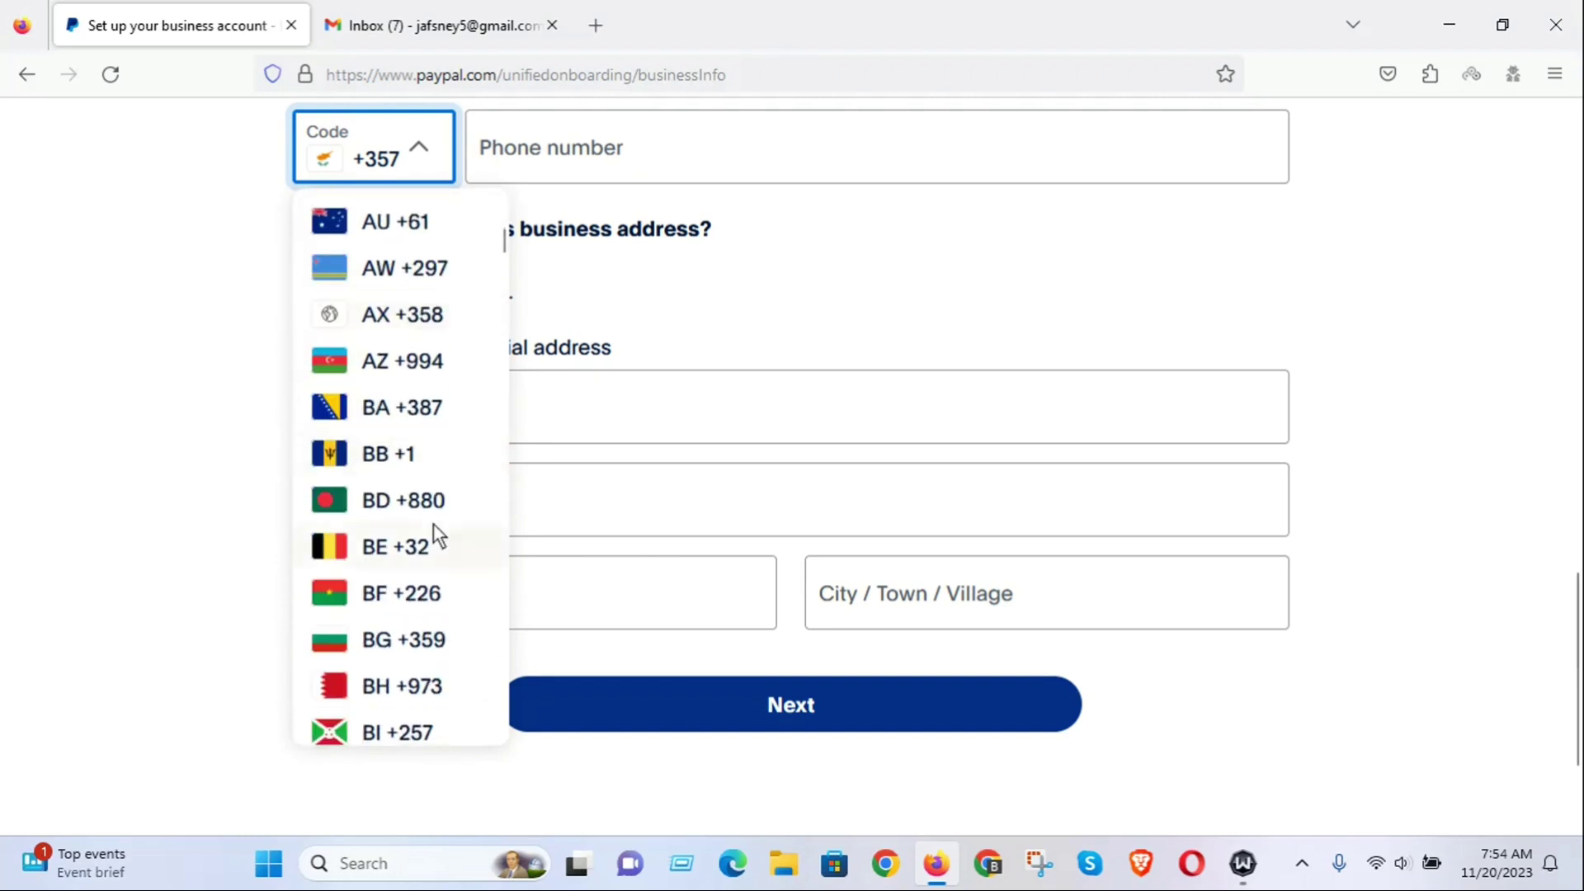
{"action": "left_click", "coordinate": [420, 505]}
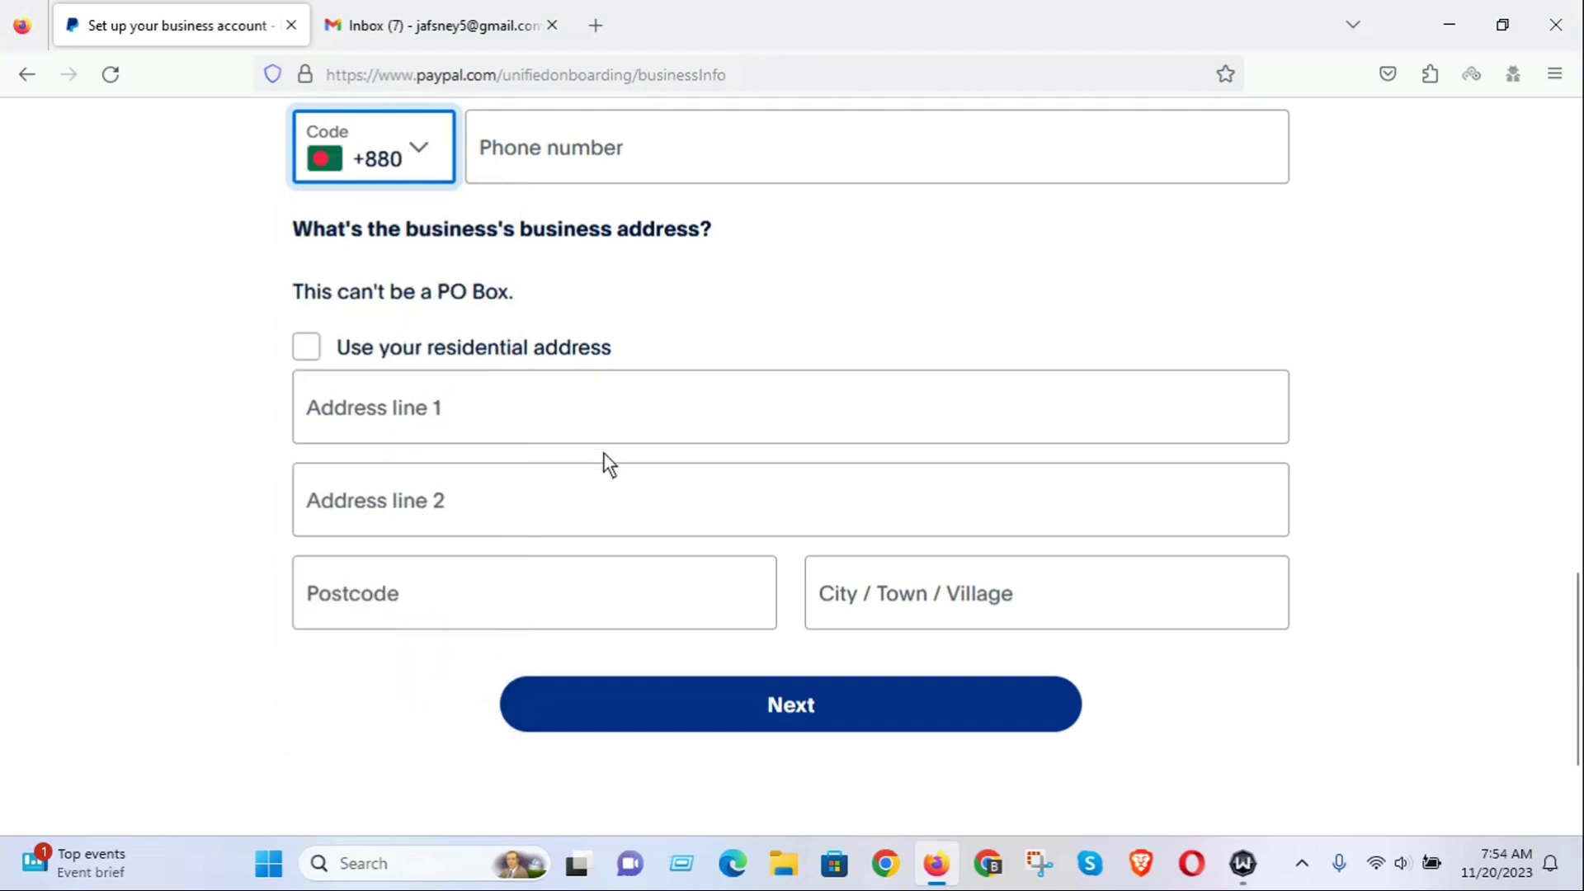
{"action": "scroll", "coordinate": [536, 396], "scroll_direction": "up", "scroll_amount": 2}
Enter the business phone number and use the residential address as the business address.
{"action": "left_click", "coordinate": [526, 269]}
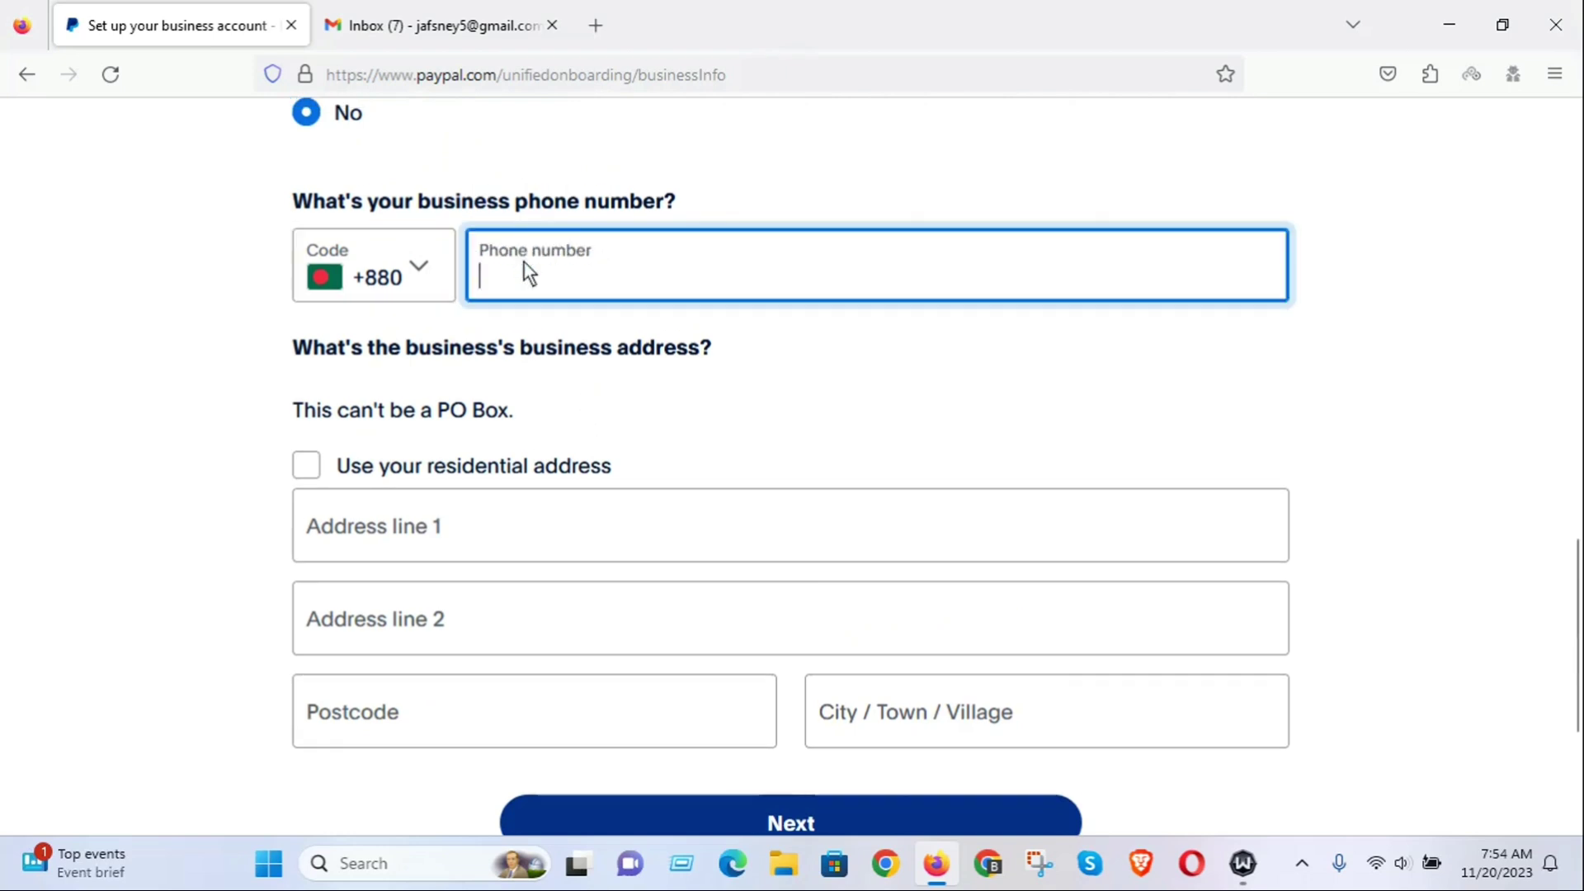
{"action": "type", "text": "01712345678"}
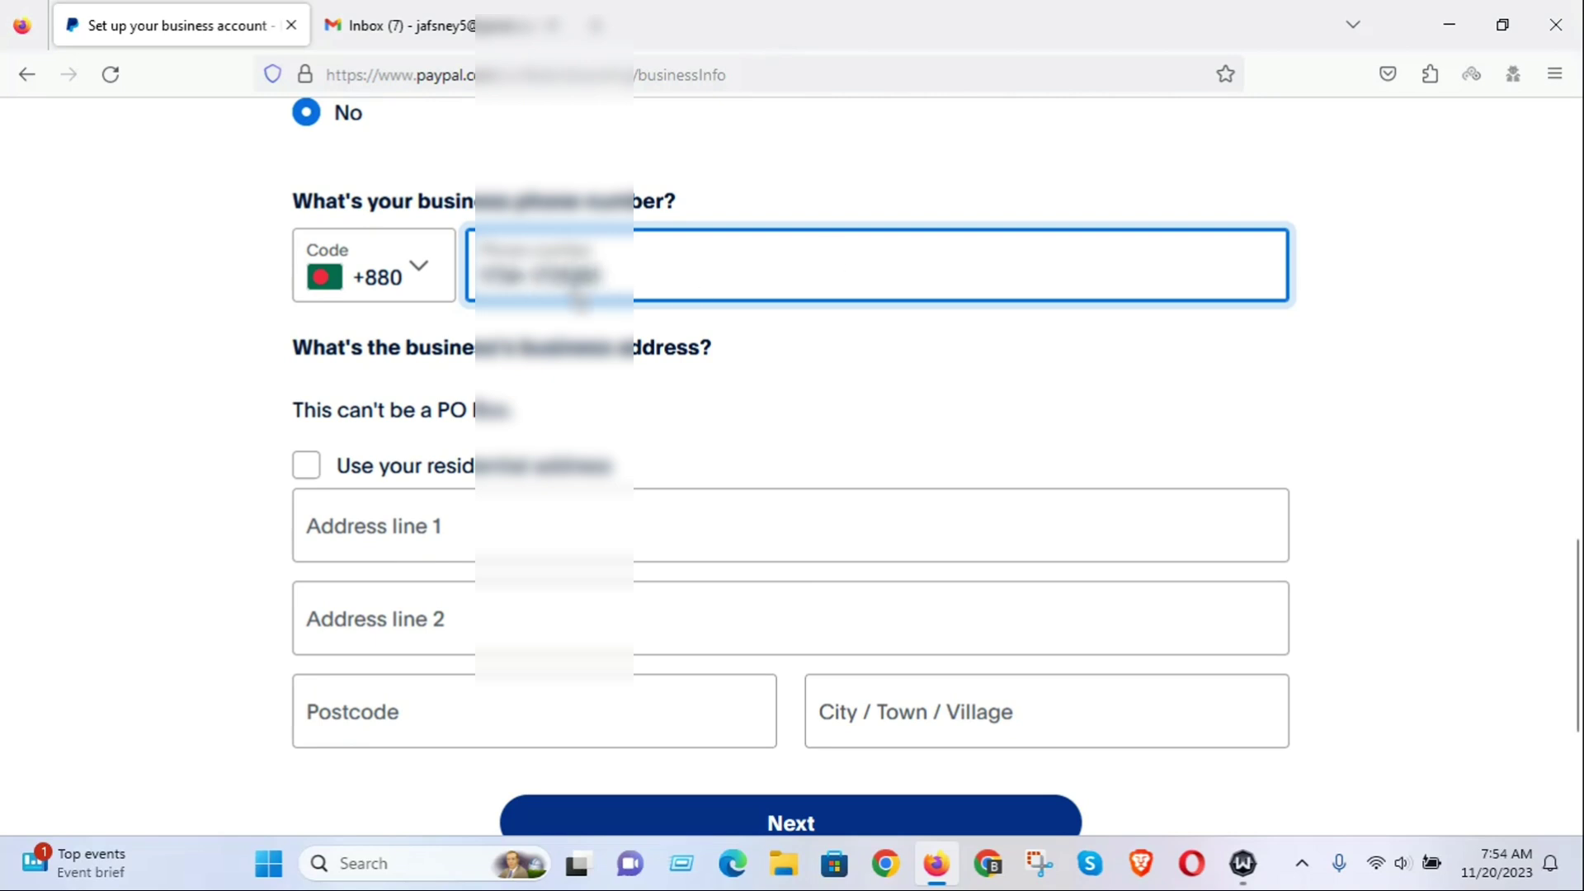
{"action": "scroll", "coordinate": [685, 334], "scroll_direction": "down", "scroll_amount": 3}
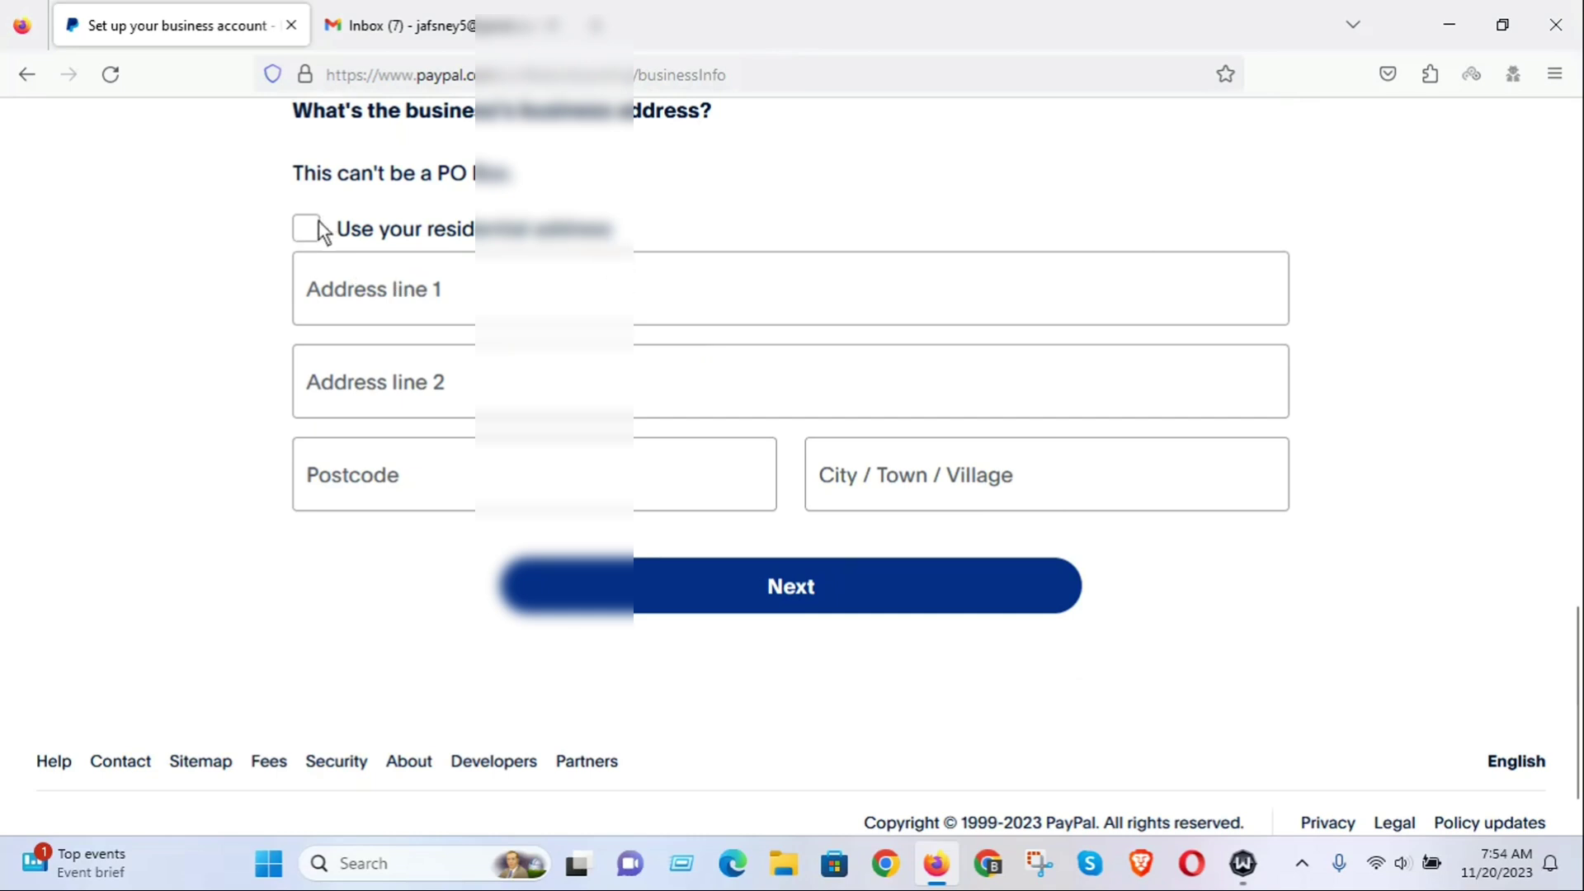
{"action": "left_click", "coordinate": [306, 230]}
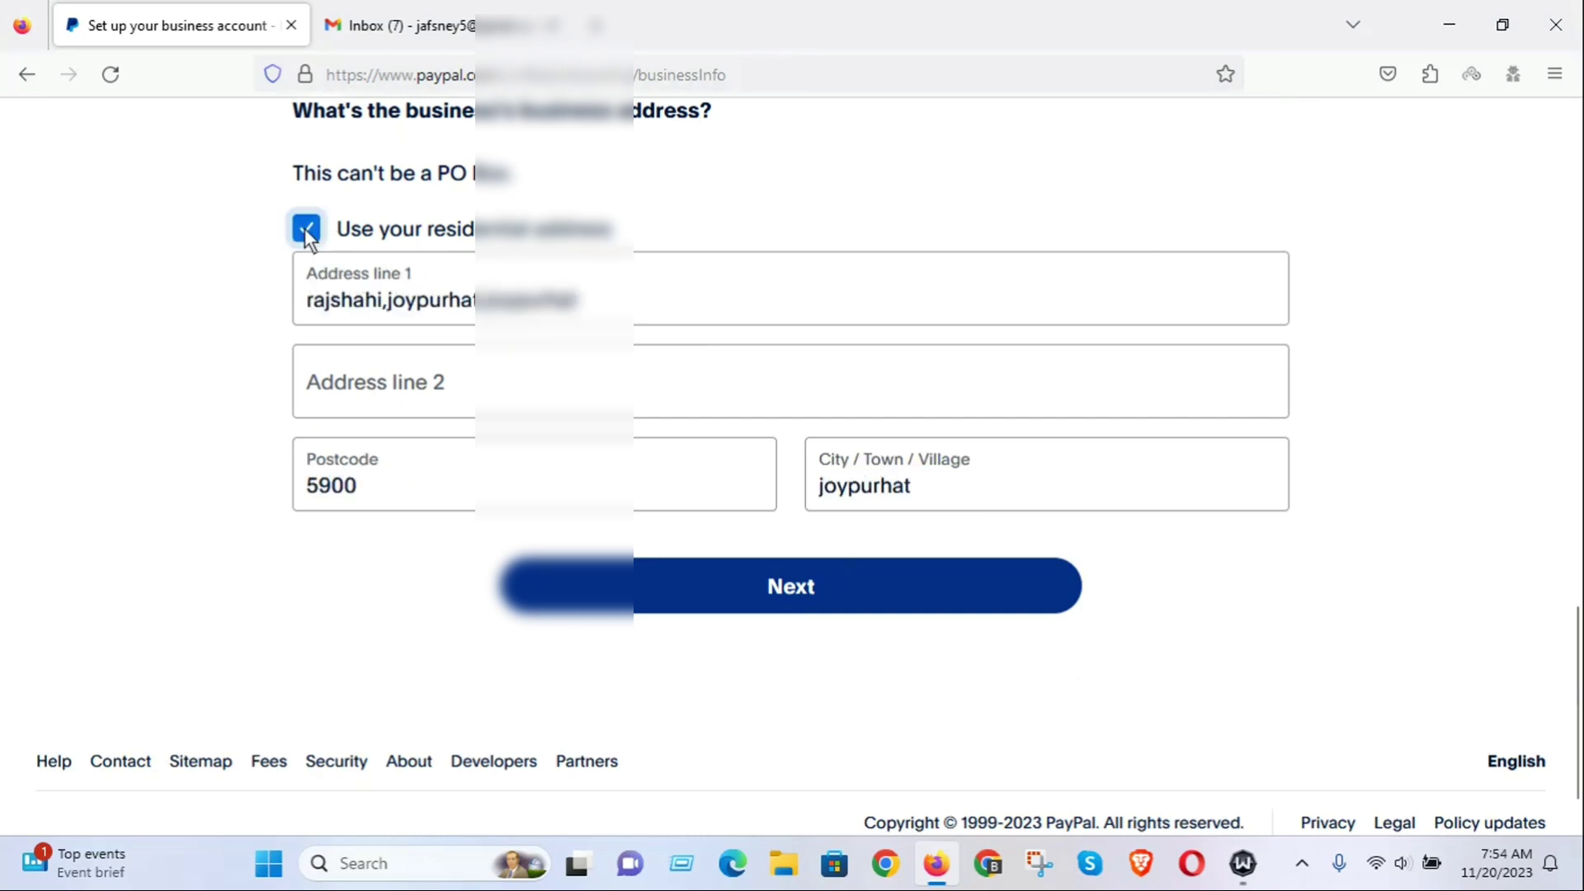
Submit the business details and answer No to anyone holding over 25% of Ma It Tech.
{"action": "left_click", "coordinate": [817, 586]}
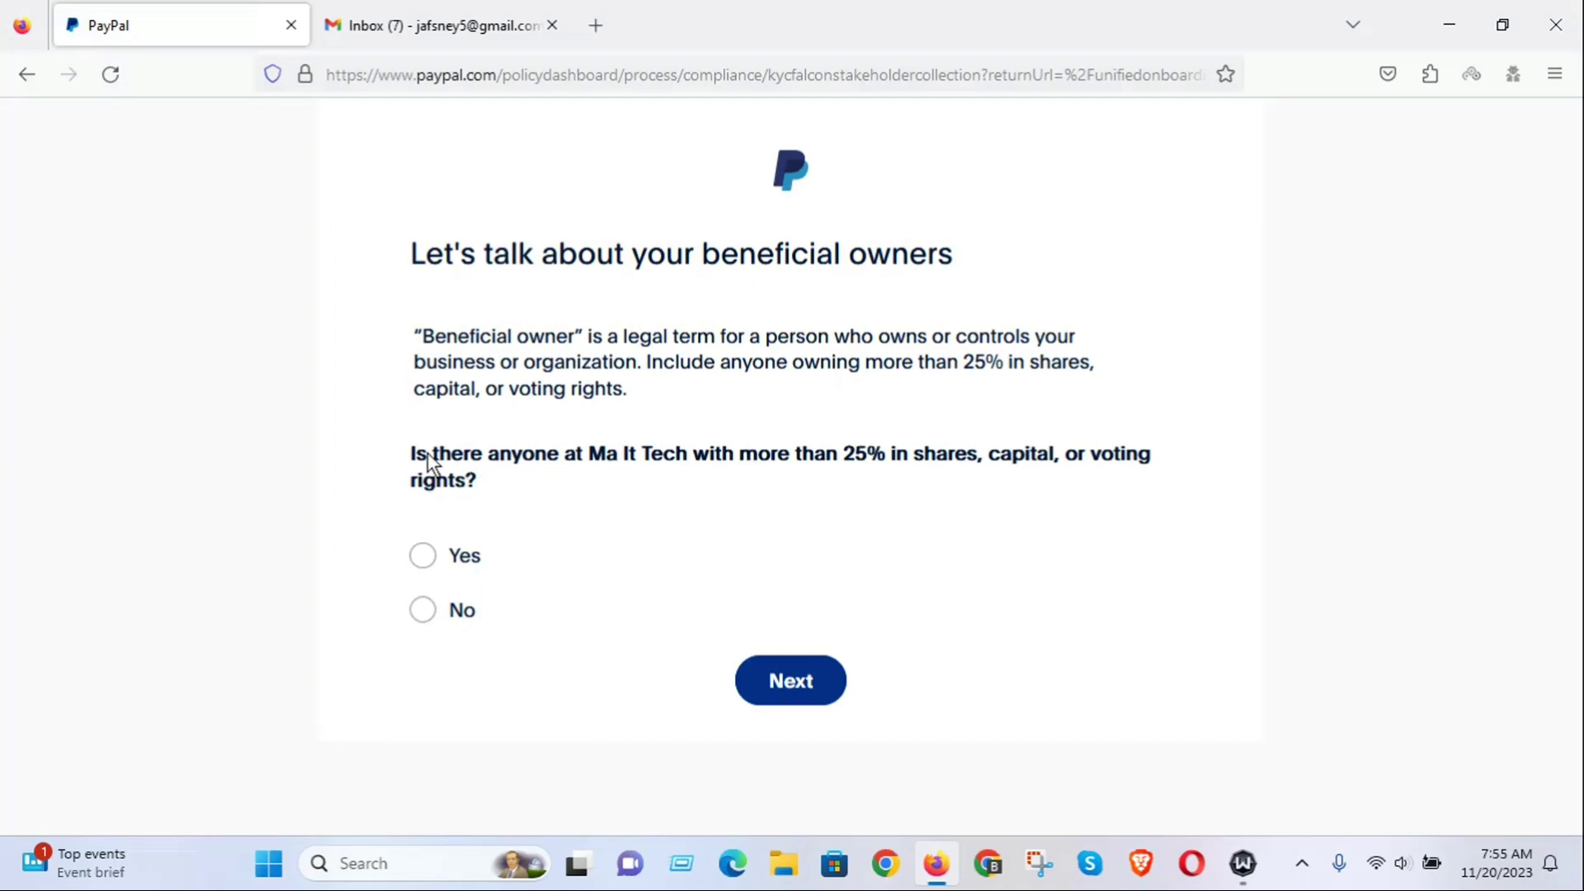
{"action": "left_click_drag", "start_coordinate": [413, 457], "coordinate": [499, 479]}
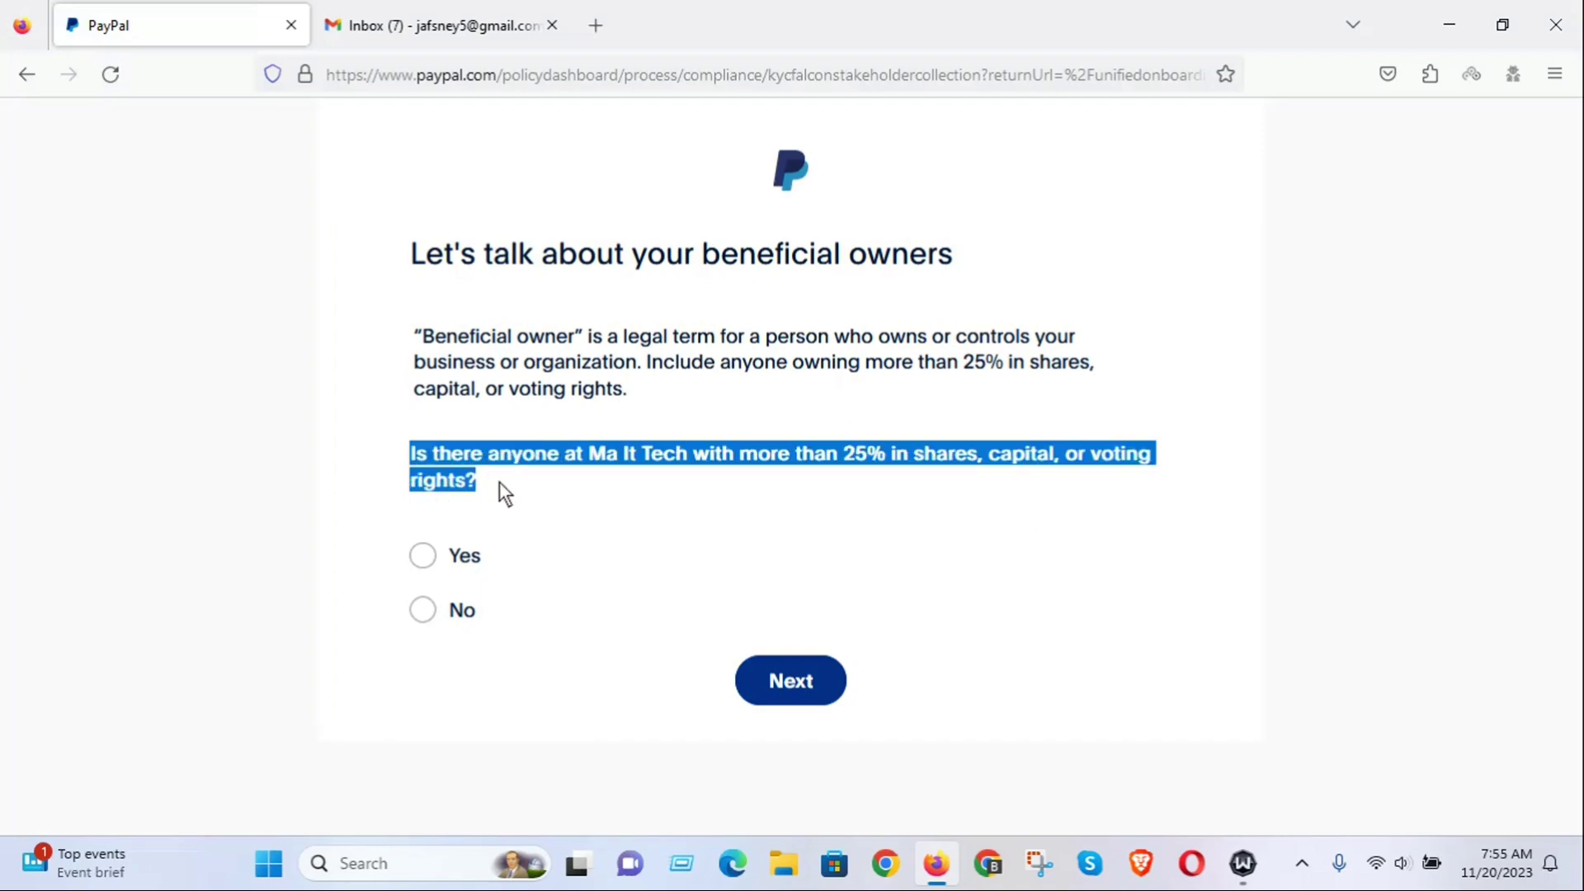
{"action": "left_click", "coordinate": [427, 611]}
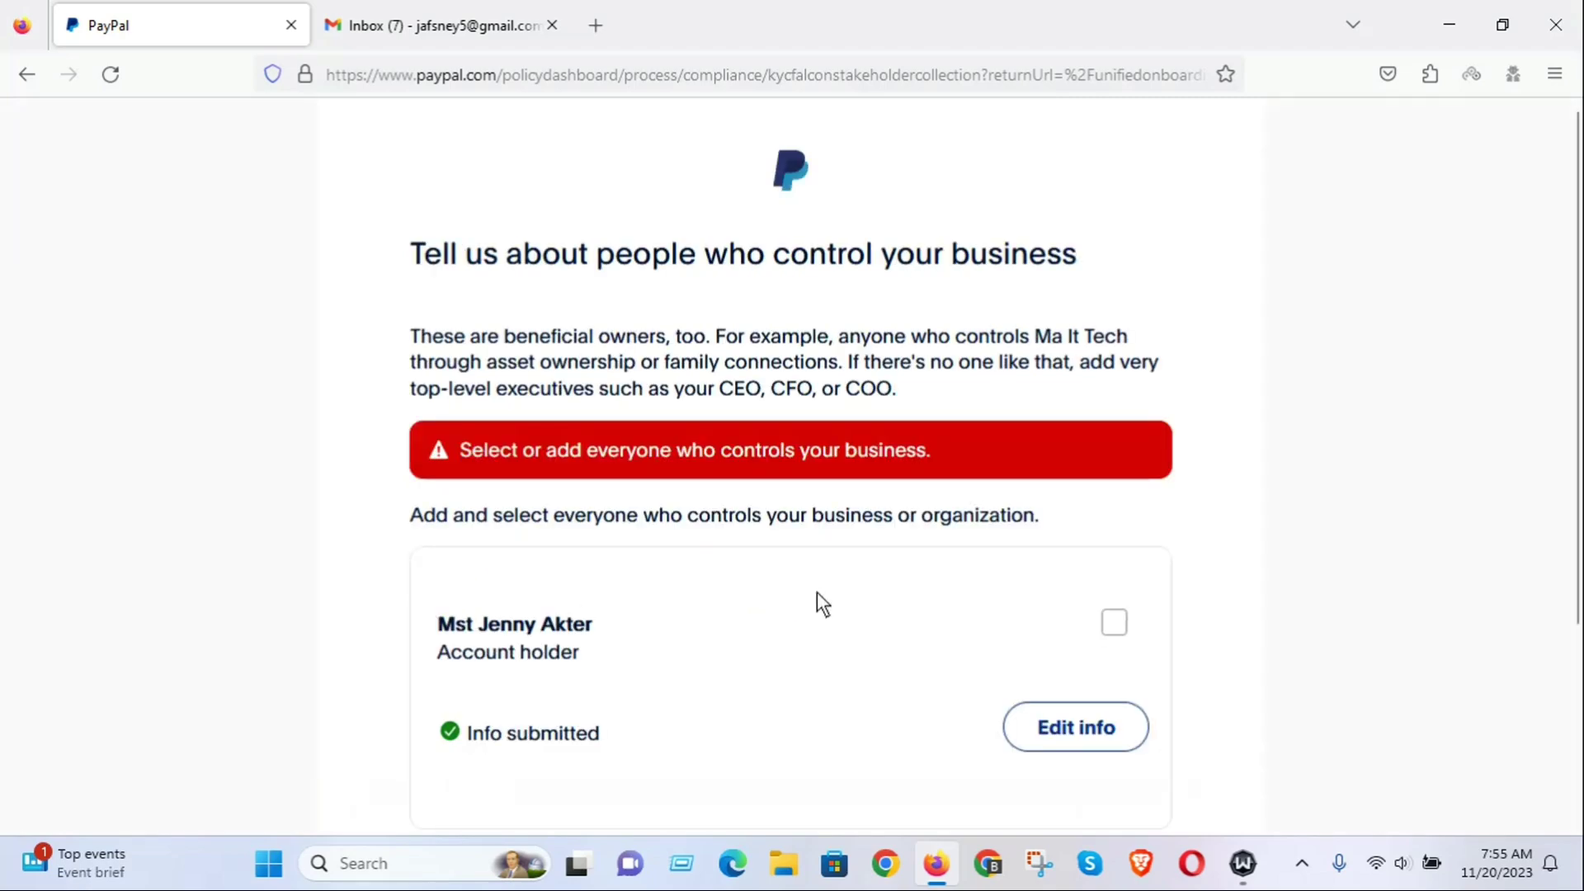
{"action": "scroll", "coordinate": [921, 569], "scroll_direction": "down", "scroll_amount": 2}
{"action": "scroll", "coordinate": [652, 609], "scroll_direction": "down", "scroll_amount": 2}
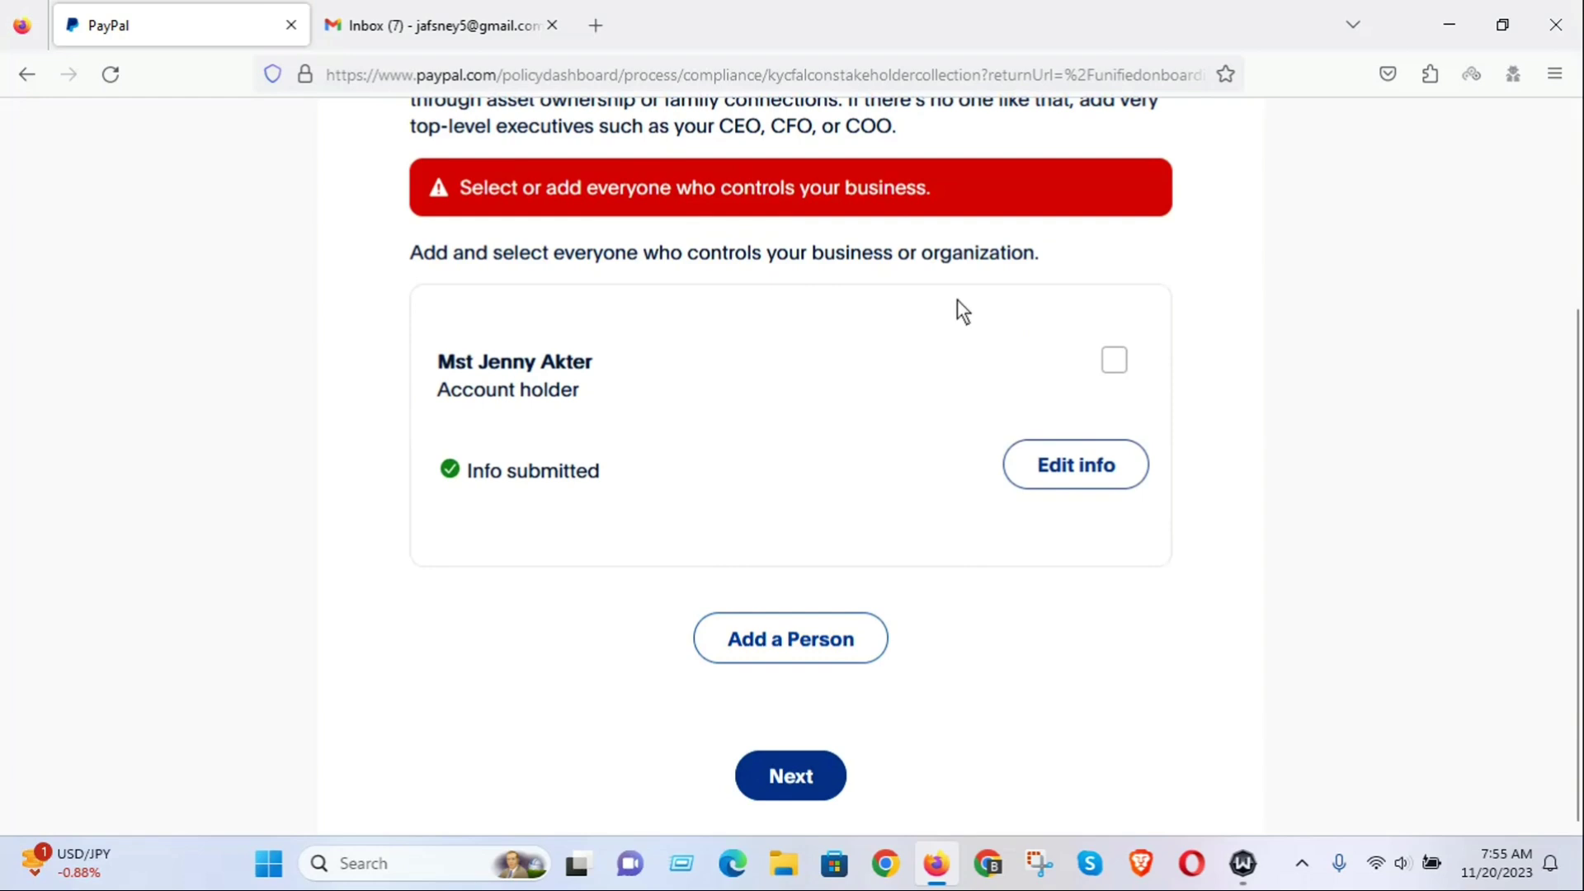
{"action": "left_click", "coordinate": [784, 776]}
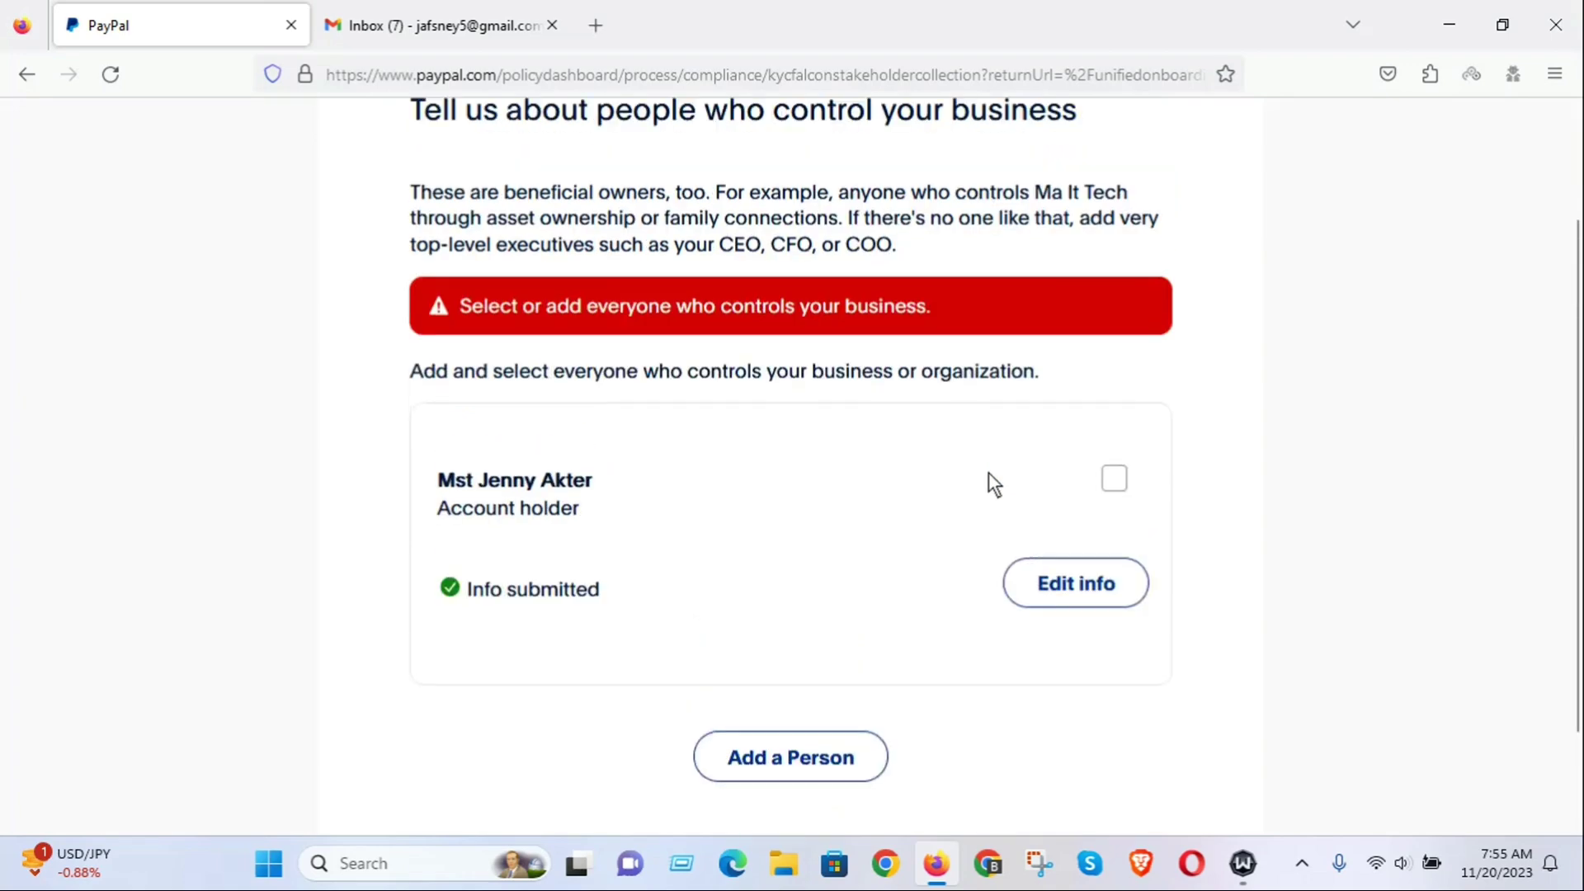
{"action": "scroll", "coordinate": [988, 474], "scroll_direction": "down", "scroll_amount": 2}
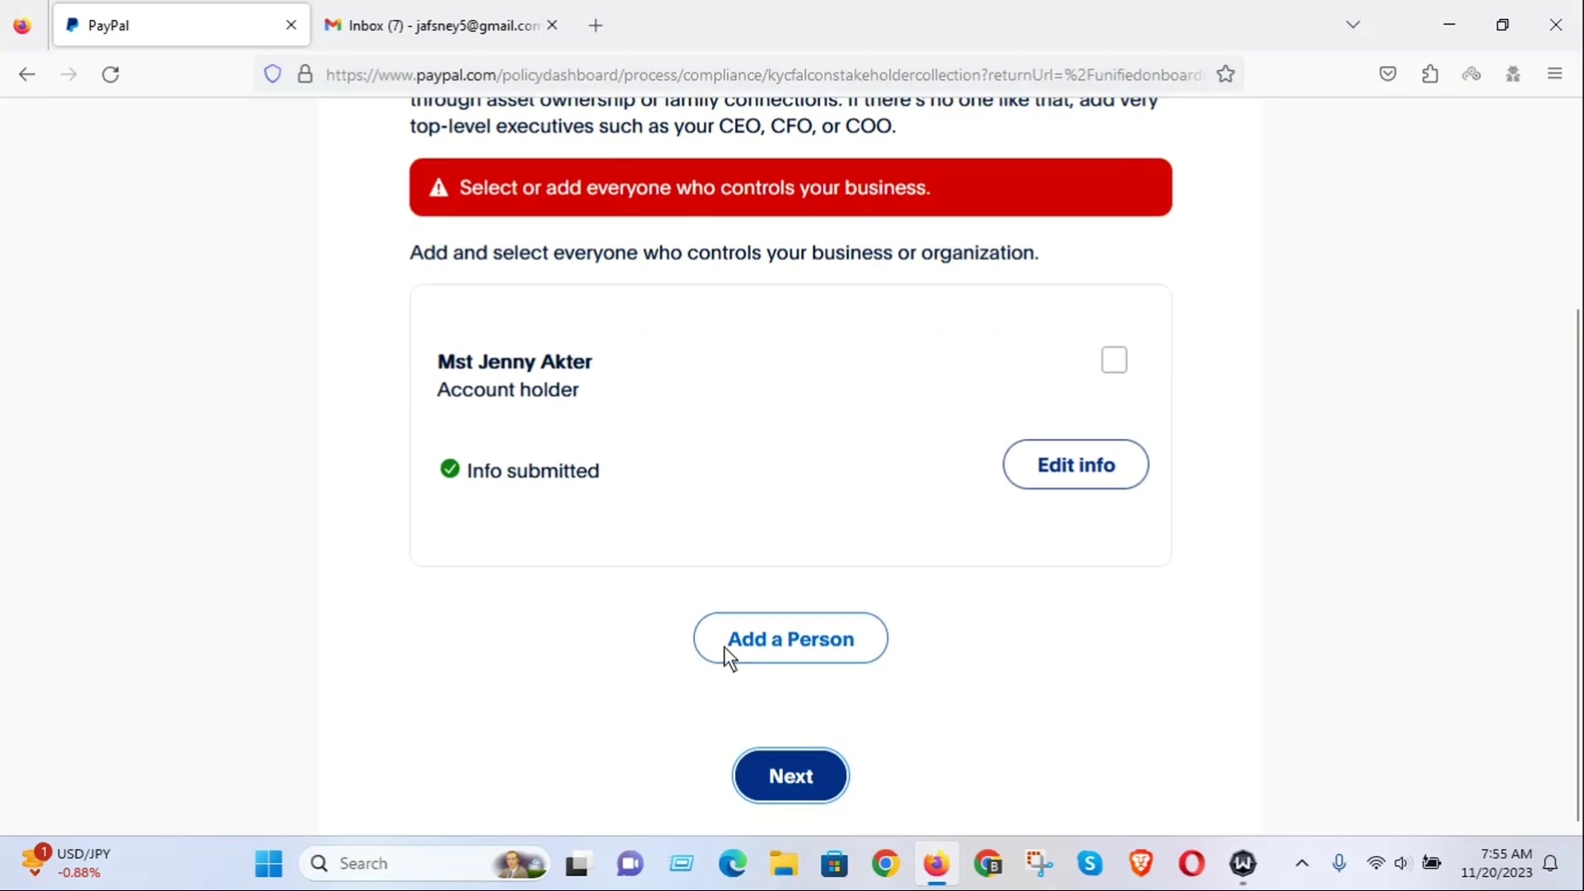
Add a new person and enter the executive's first and last name.
{"action": "left_click", "coordinate": [784, 641]}
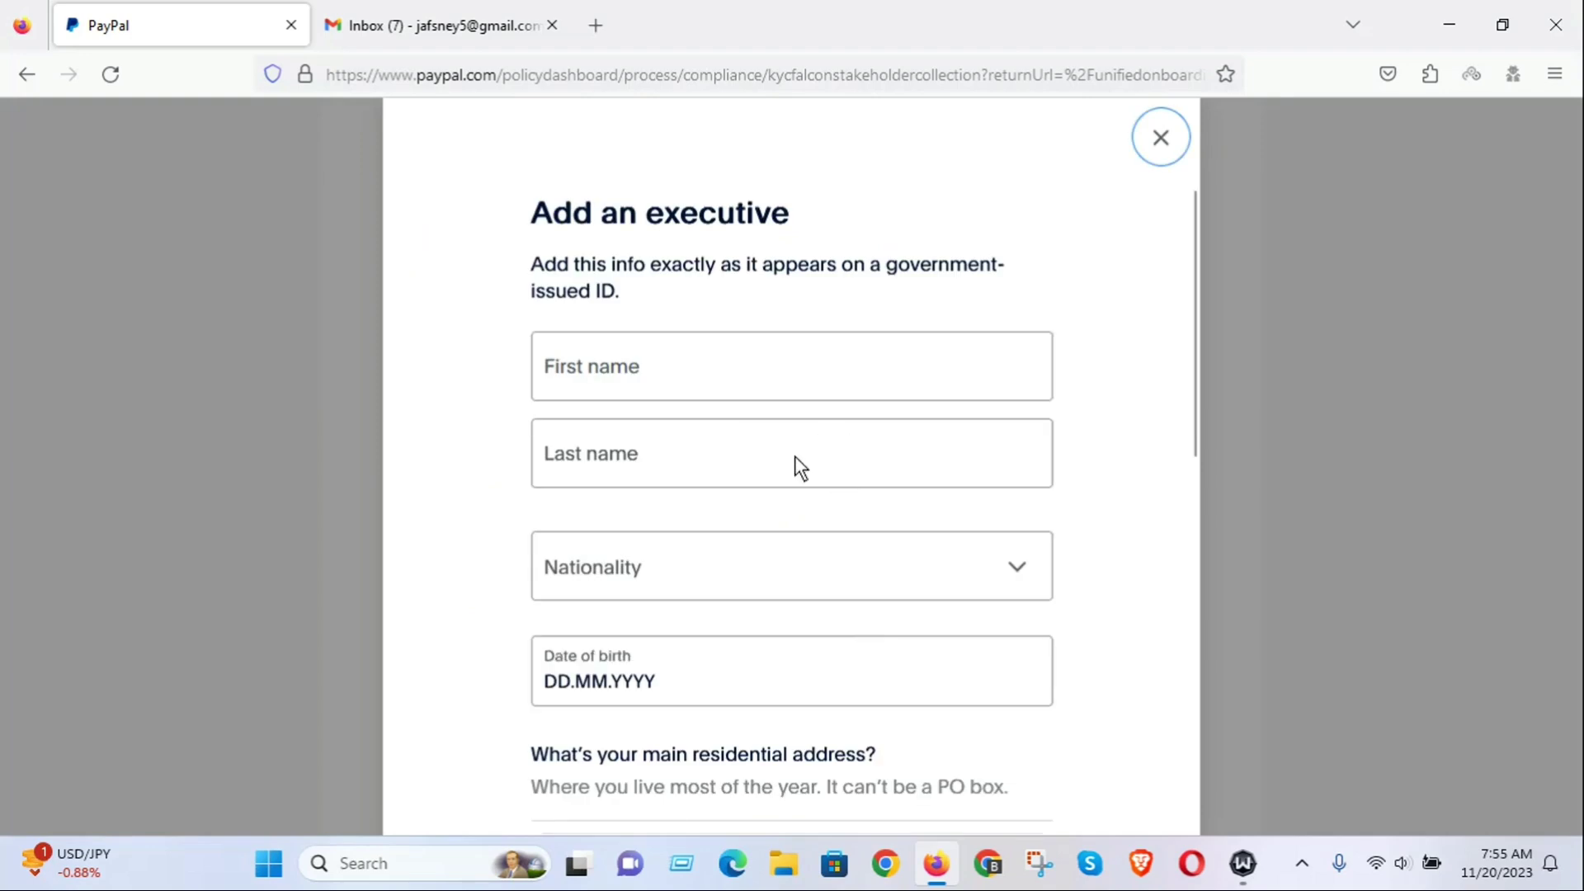
{"action": "scroll", "coordinate": [746, 439], "scroll_direction": "down", "scroll_amount": 8}
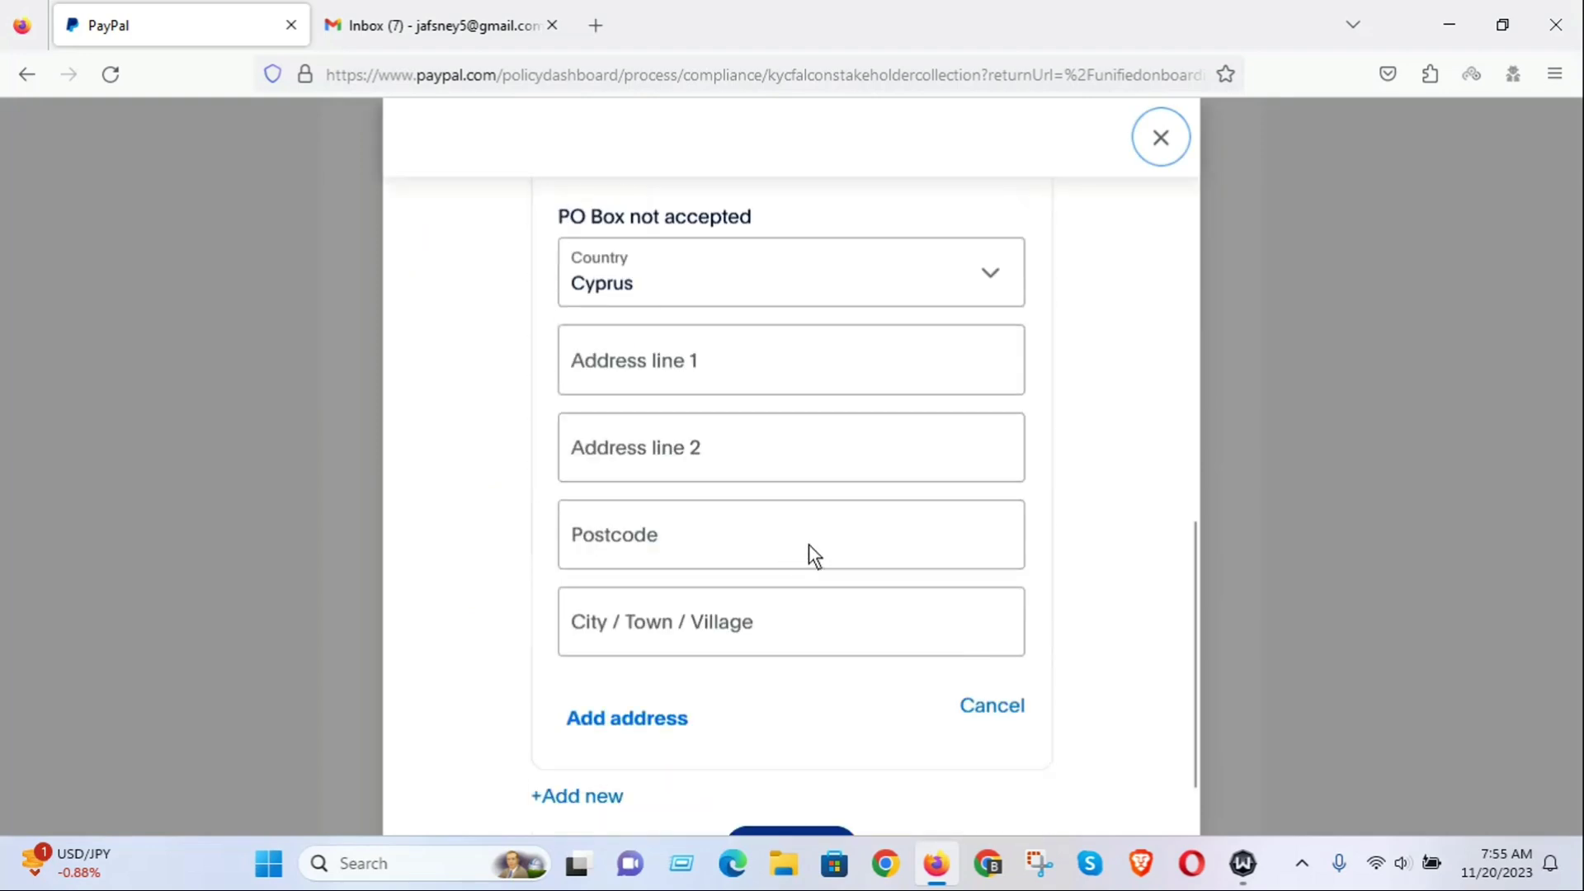
{"action": "scroll", "coordinate": [813, 555], "scroll_direction": "down", "scroll_amount": 1}
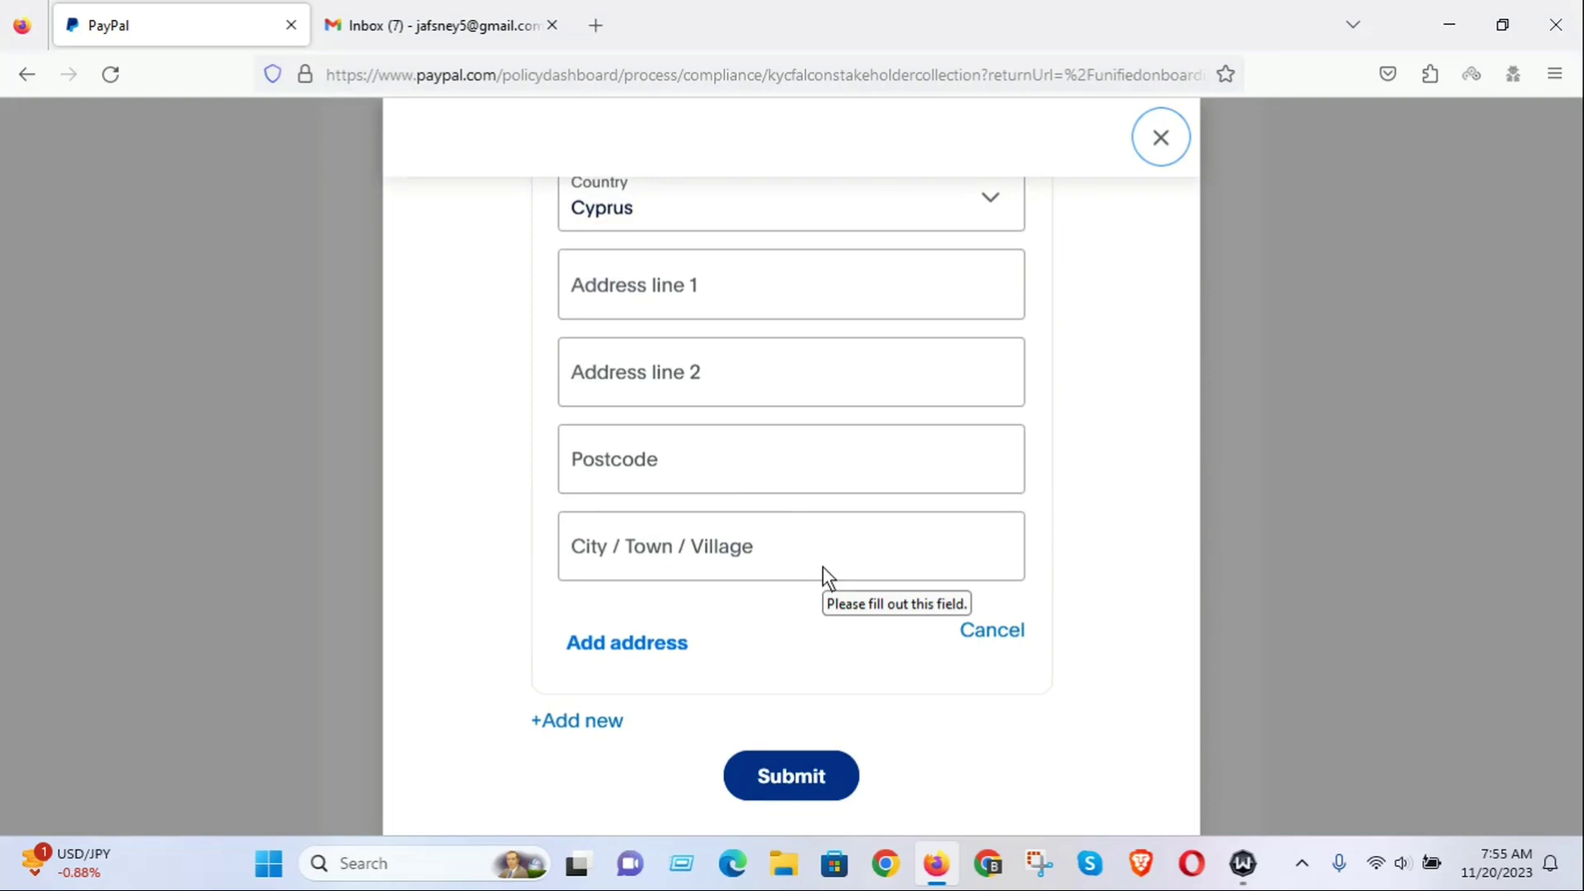
{"action": "scroll", "coordinate": [824, 566], "scroll_direction": "up", "scroll_amount": 10}
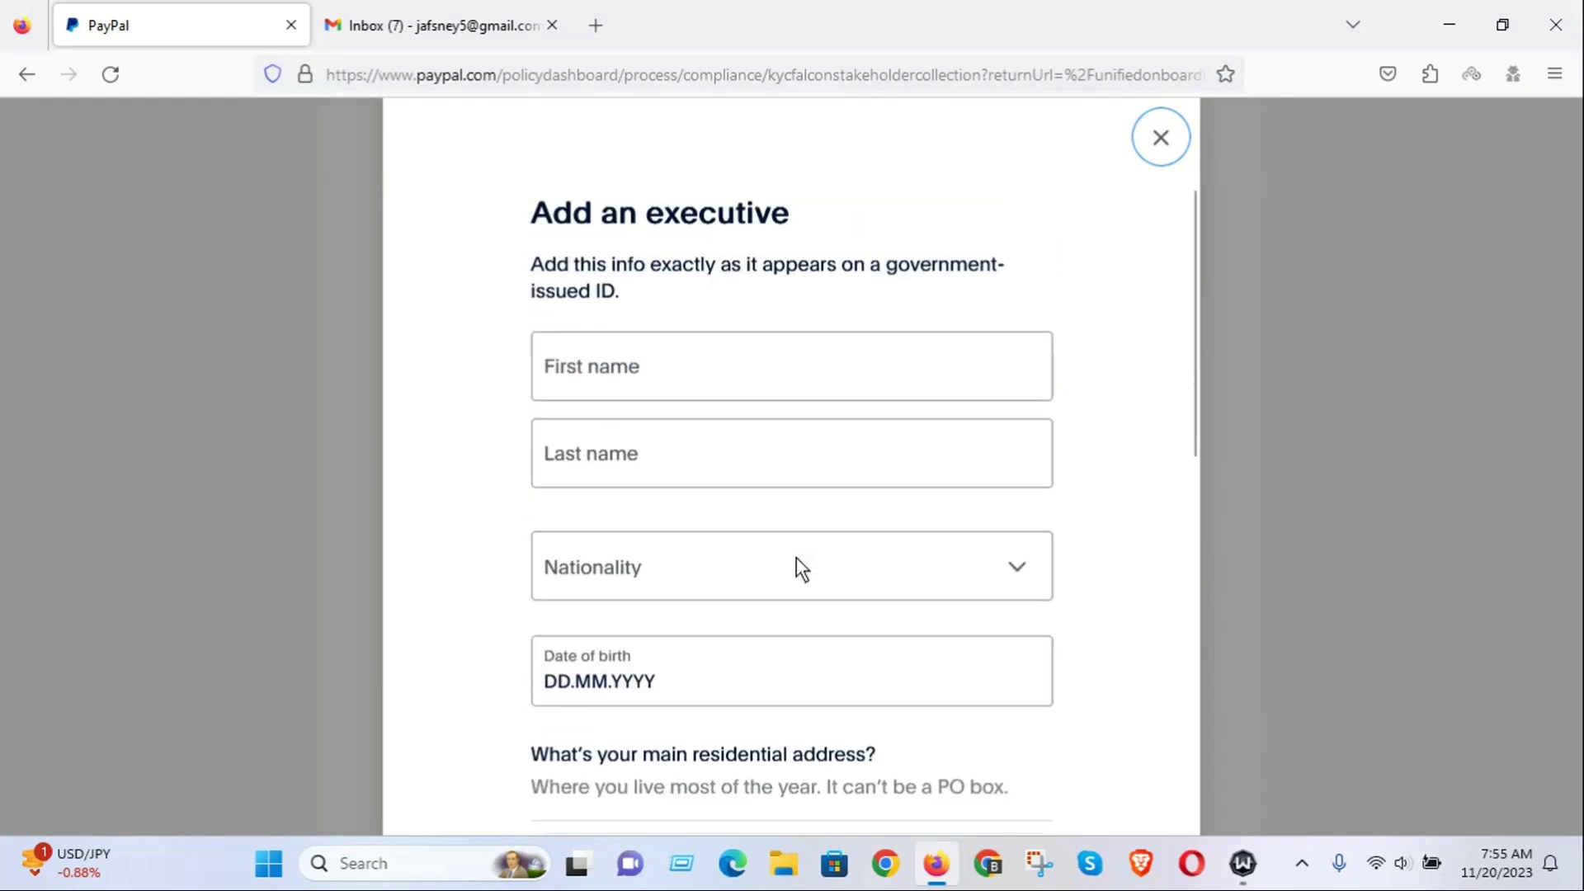
{"action": "left_click", "coordinate": [621, 375]}
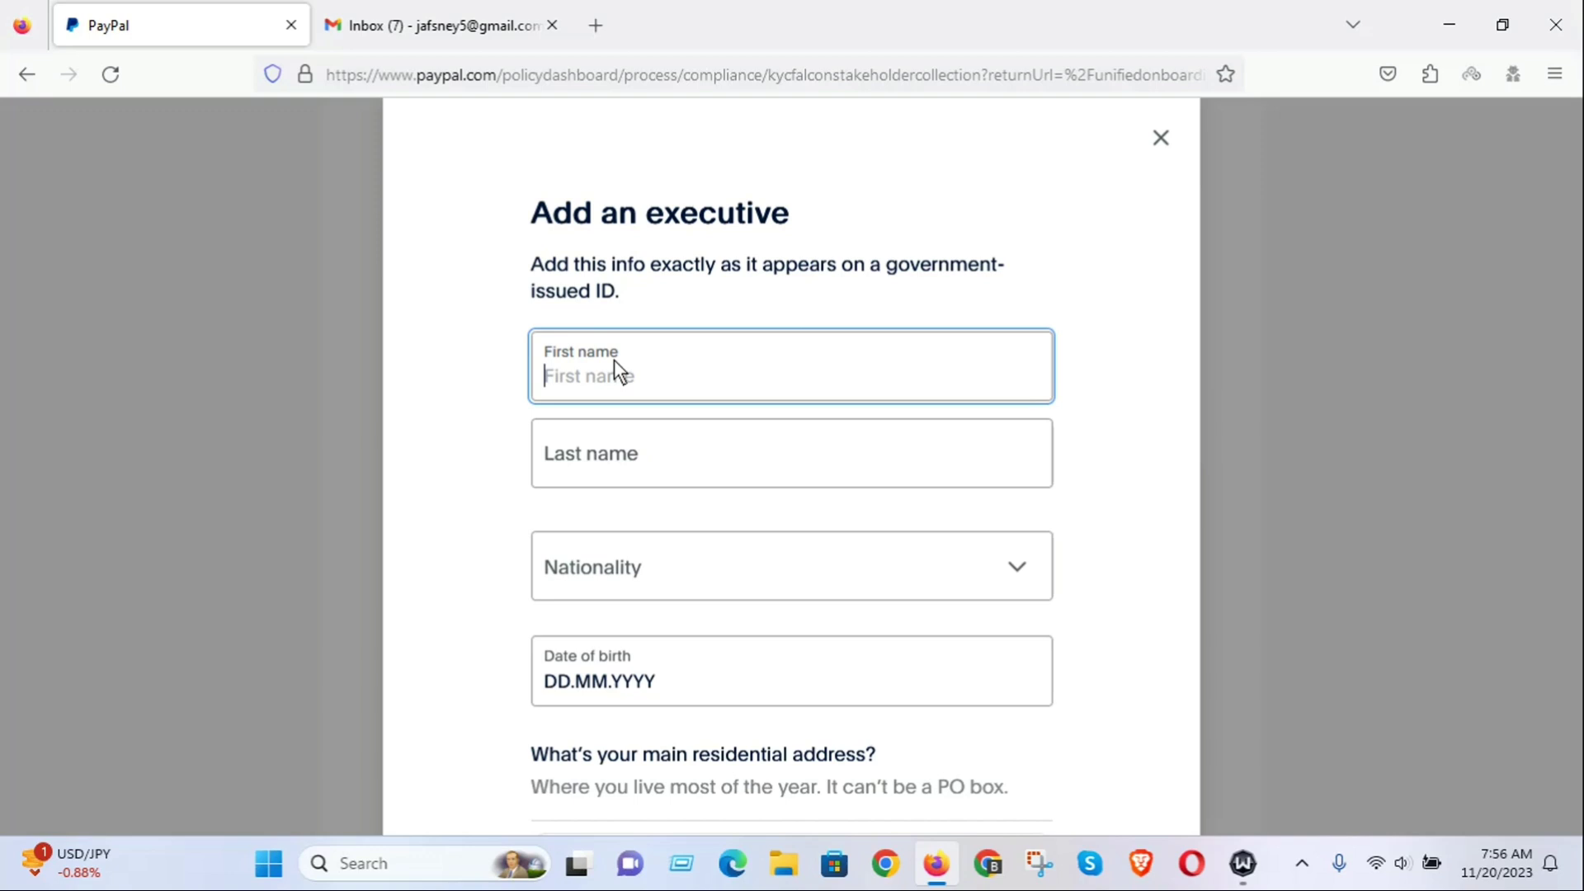
{"action": "left_click", "coordinate": [597, 459]}
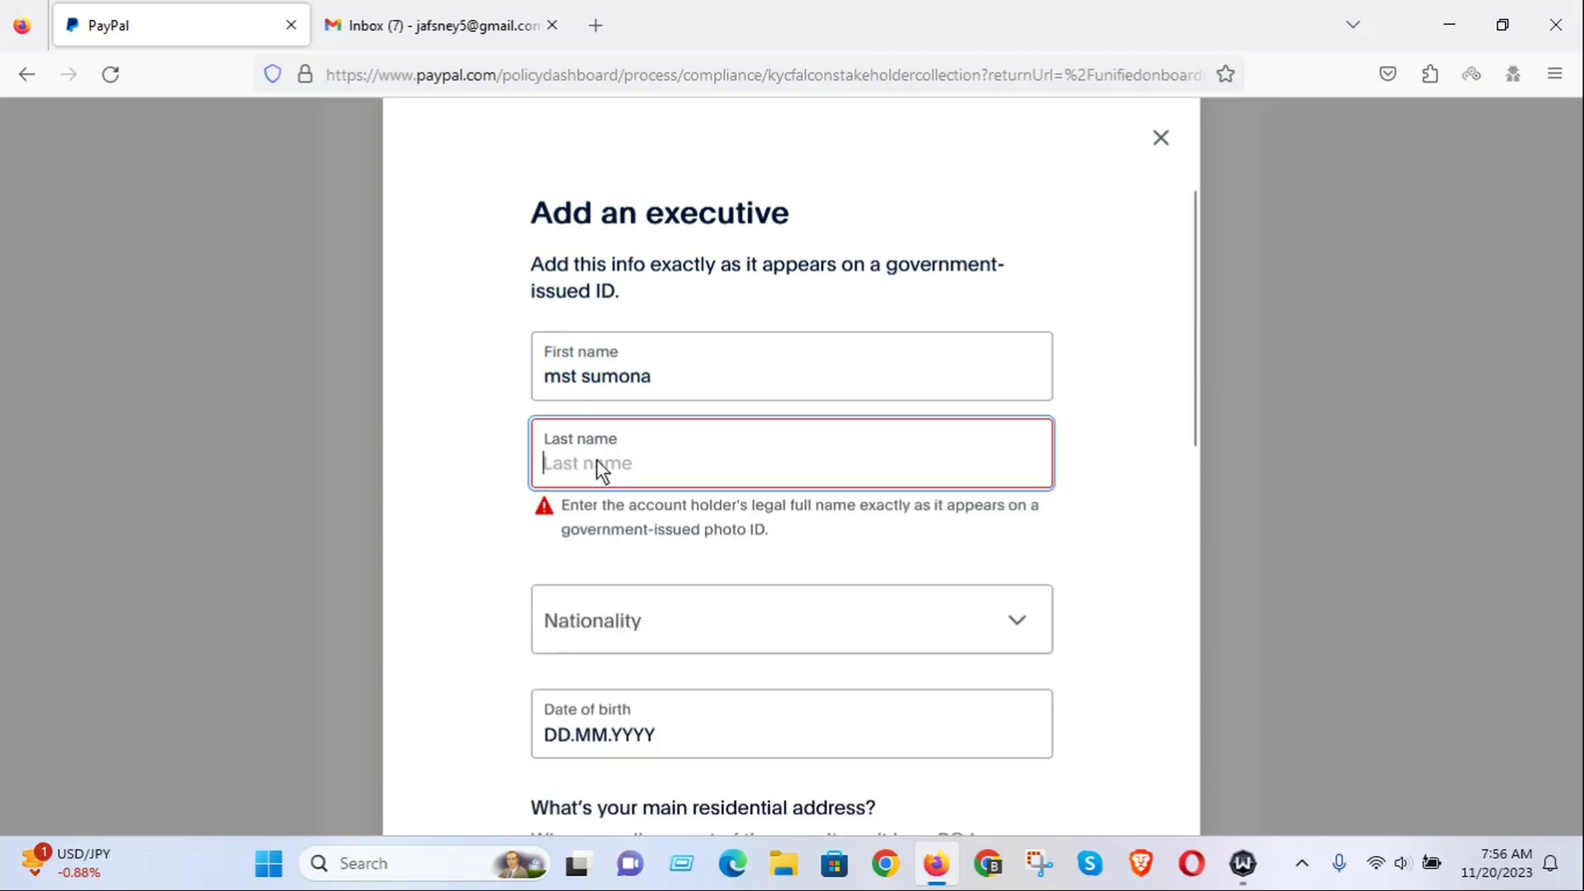
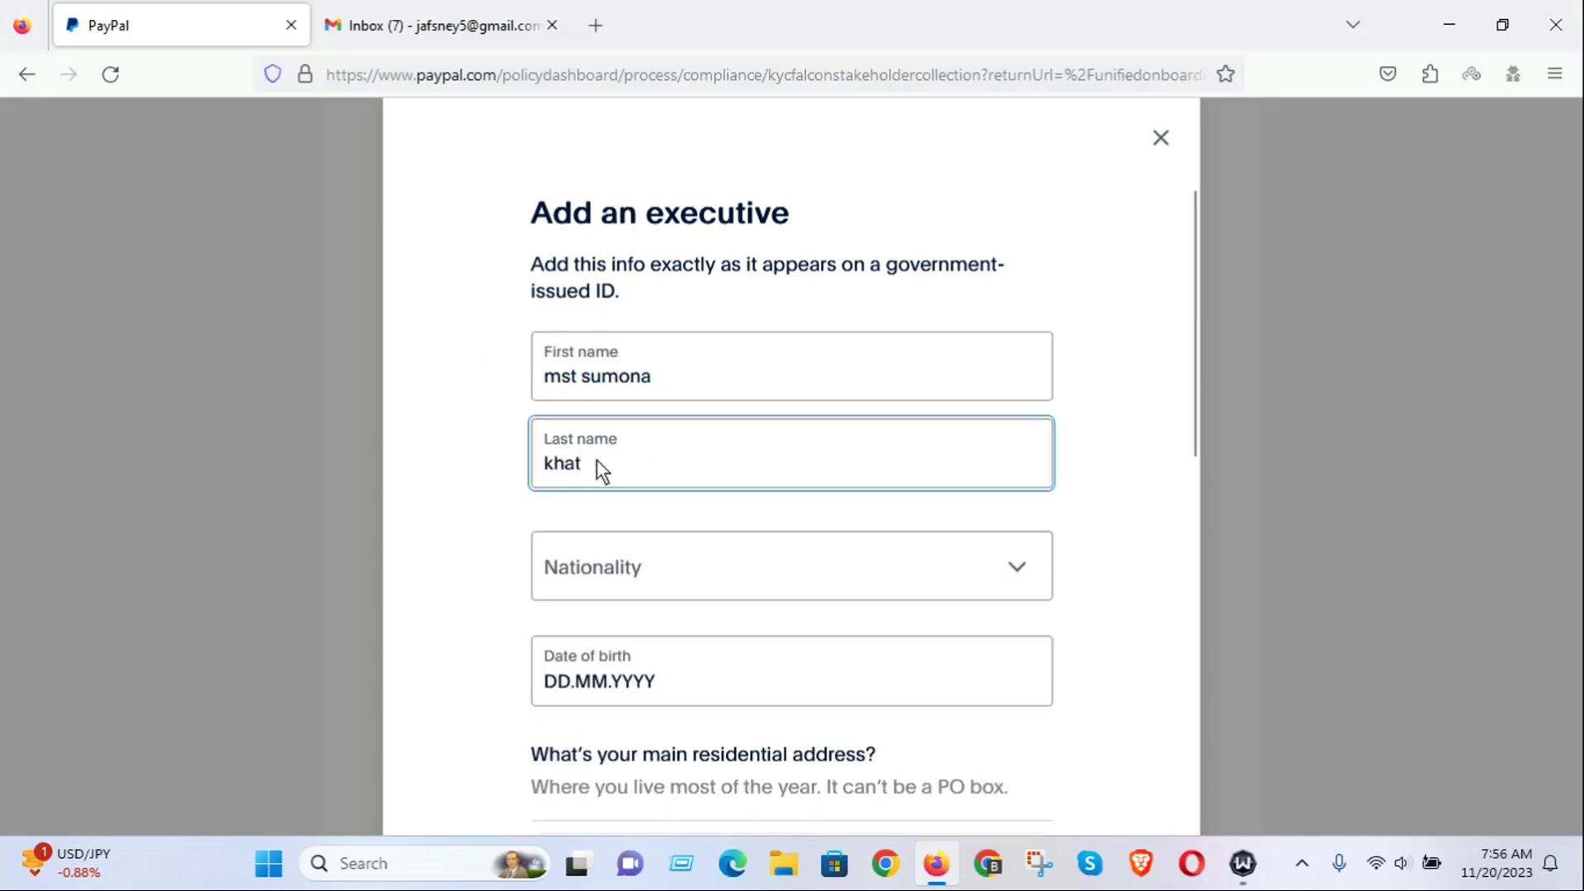
{"action": "left_click", "coordinate": [653, 582]}
{"action": "scroll", "coordinate": [789, 692], "scroll_direction": "down", "scroll_amount": 1}
{"action": "scroll", "coordinate": [789, 692], "scroll_direction": "down", "scroll_amount": 5}
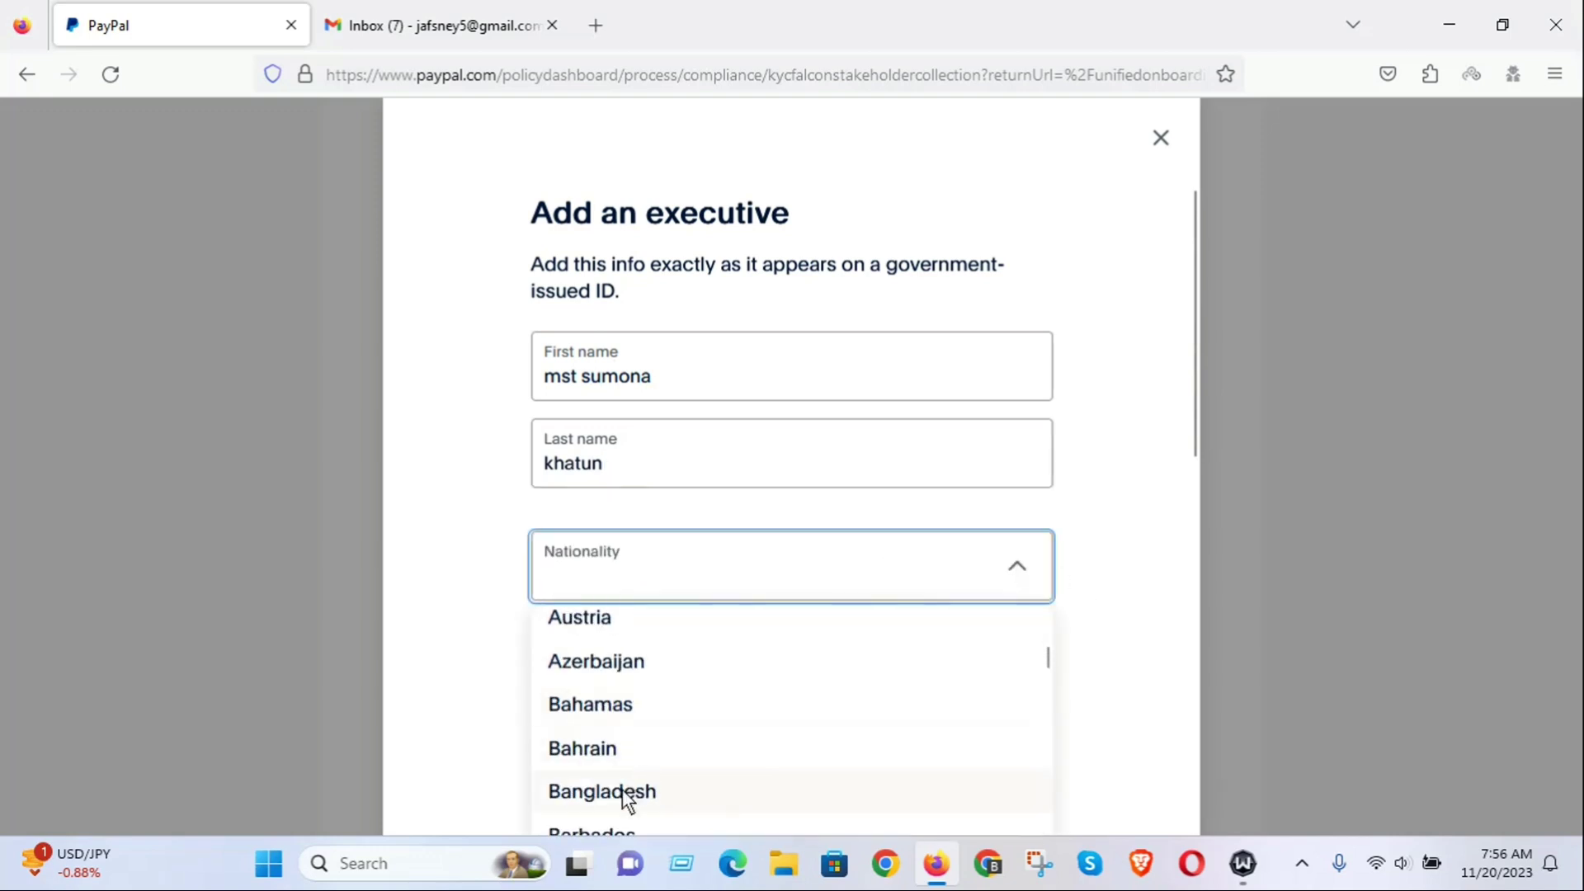
{"action": "left_click", "coordinate": [621, 792]}
{"action": "left_click", "coordinate": [557, 685]}
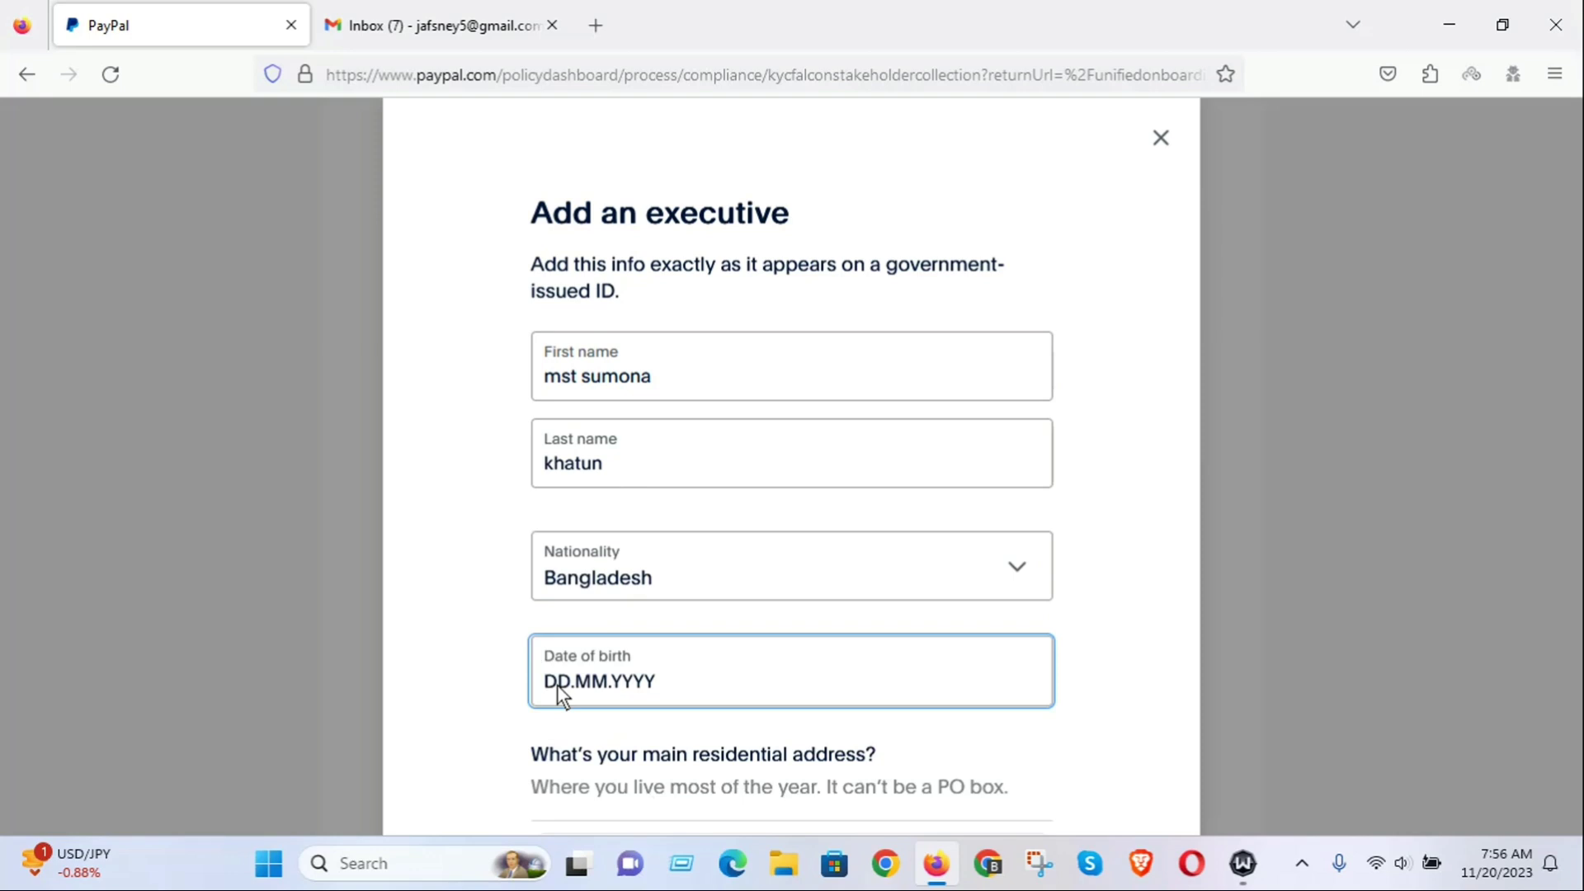
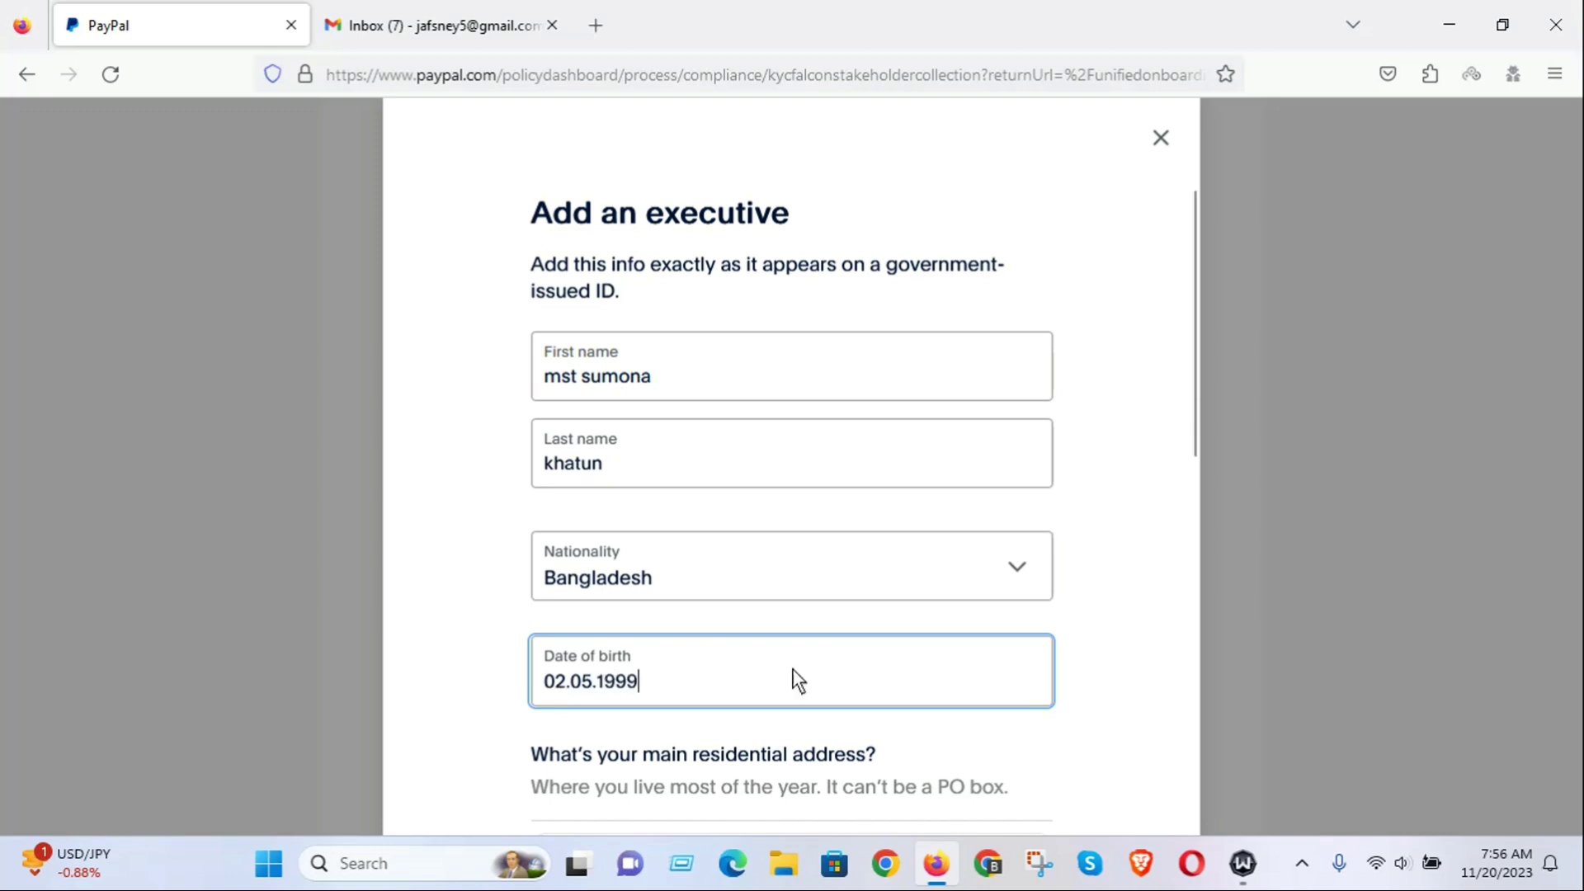
{"action": "scroll", "coordinate": [825, 660], "scroll_direction": "down", "scroll_amount": 5}
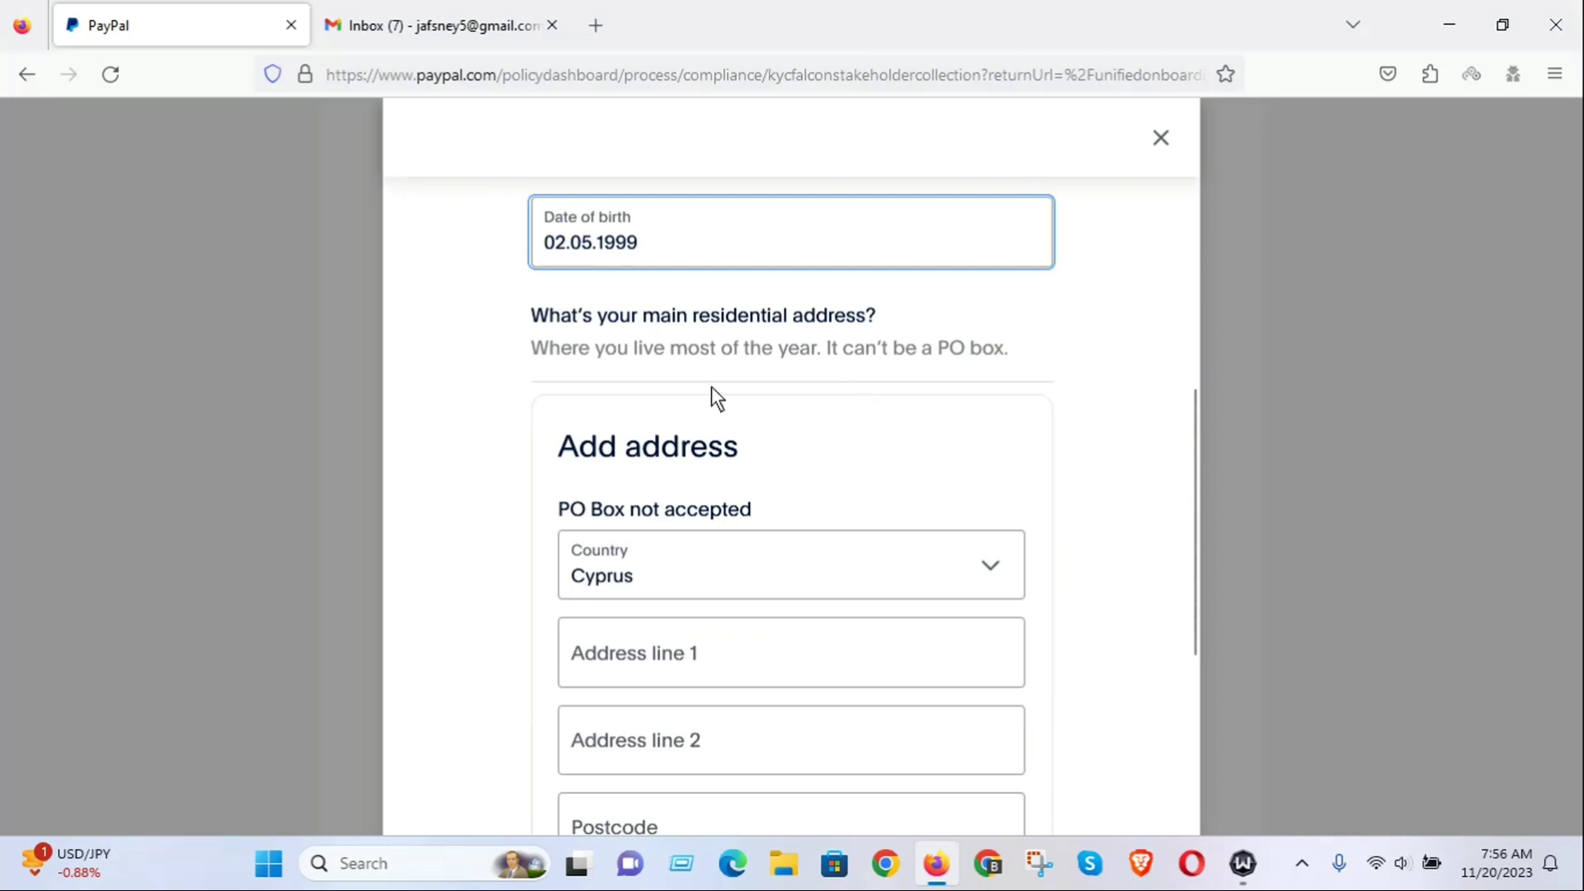
Set the executive's address country to Bangladesh and enter the street address line.
{"action": "scroll", "coordinate": [740, 571], "scroll_direction": "down", "scroll_amount": 2}
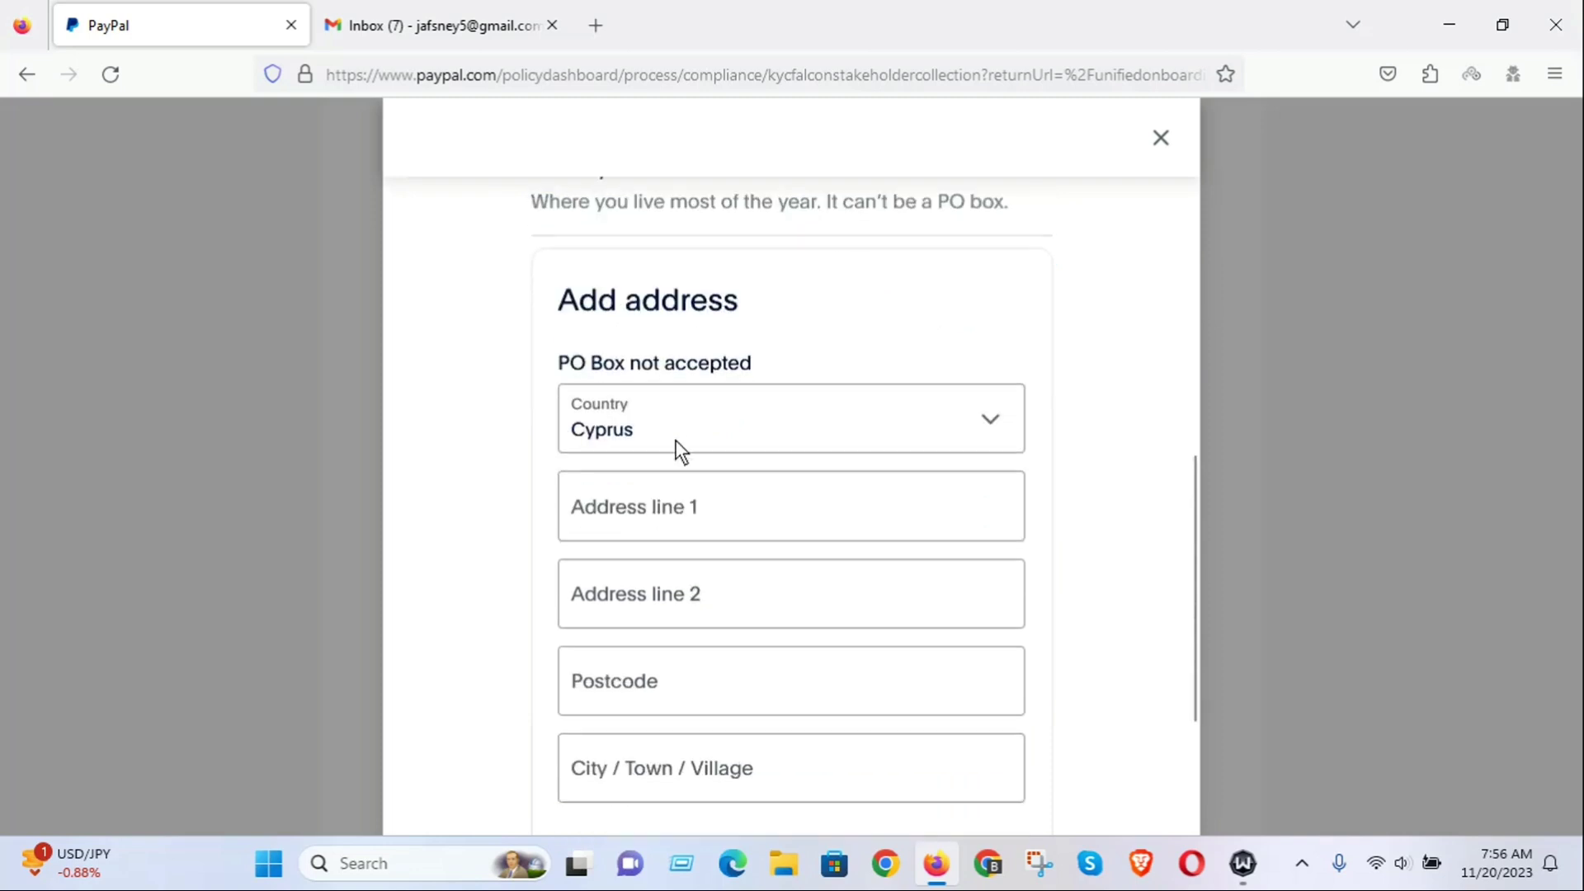
{"action": "left_click", "coordinate": [870, 436]}
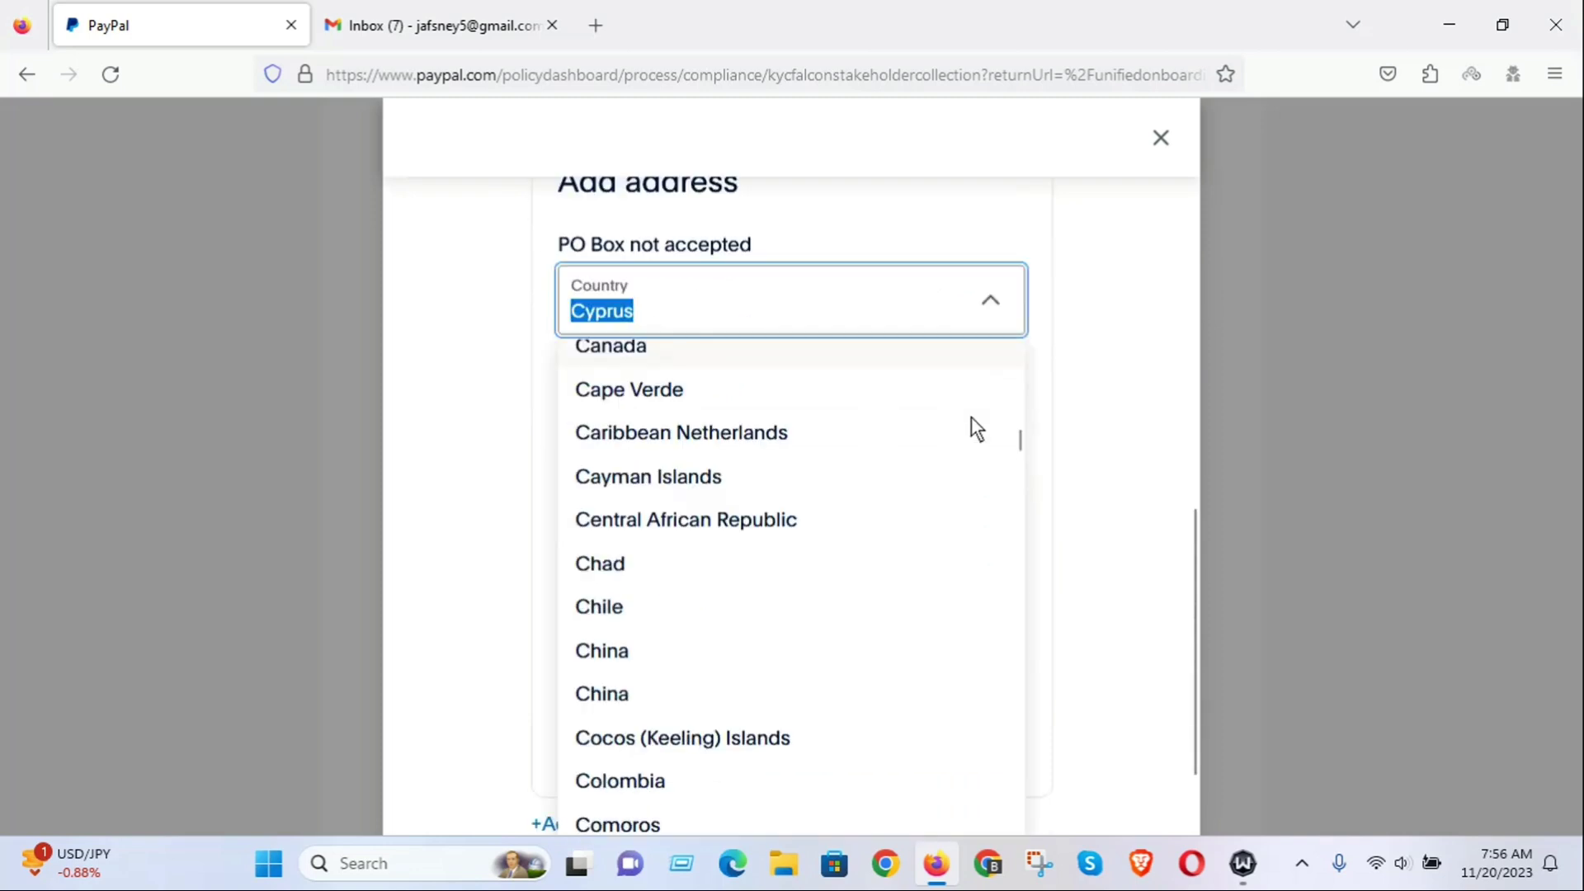
{"action": "scroll", "coordinate": [790, 536], "scroll_direction": "up", "scroll_amount": 20}
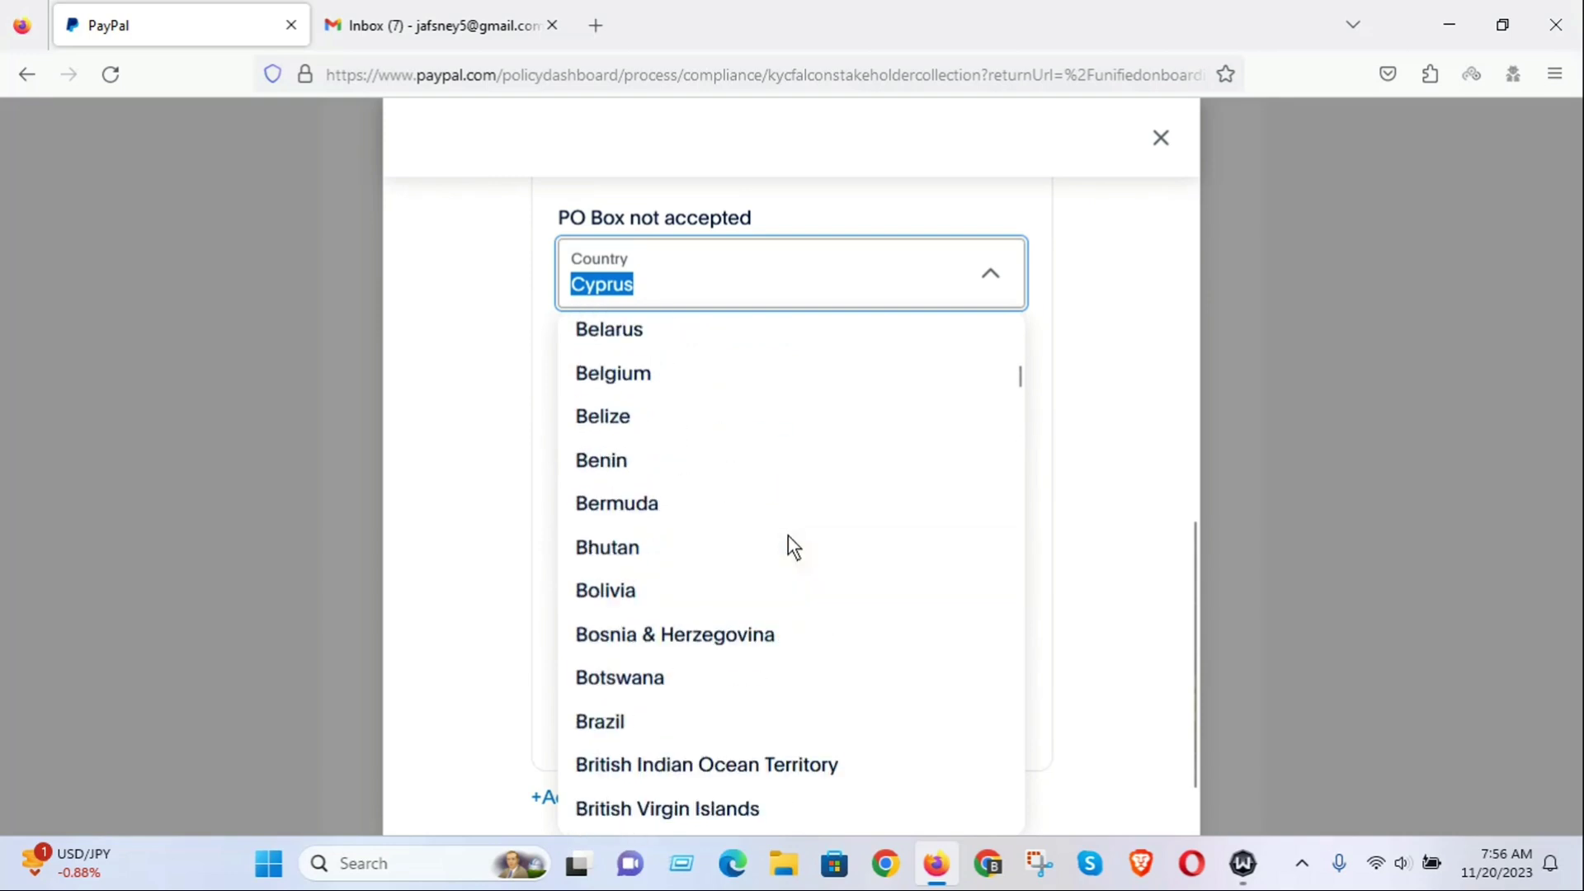
{"action": "scroll", "coordinate": [784, 540], "scroll_direction": "down", "scroll_amount": 5}
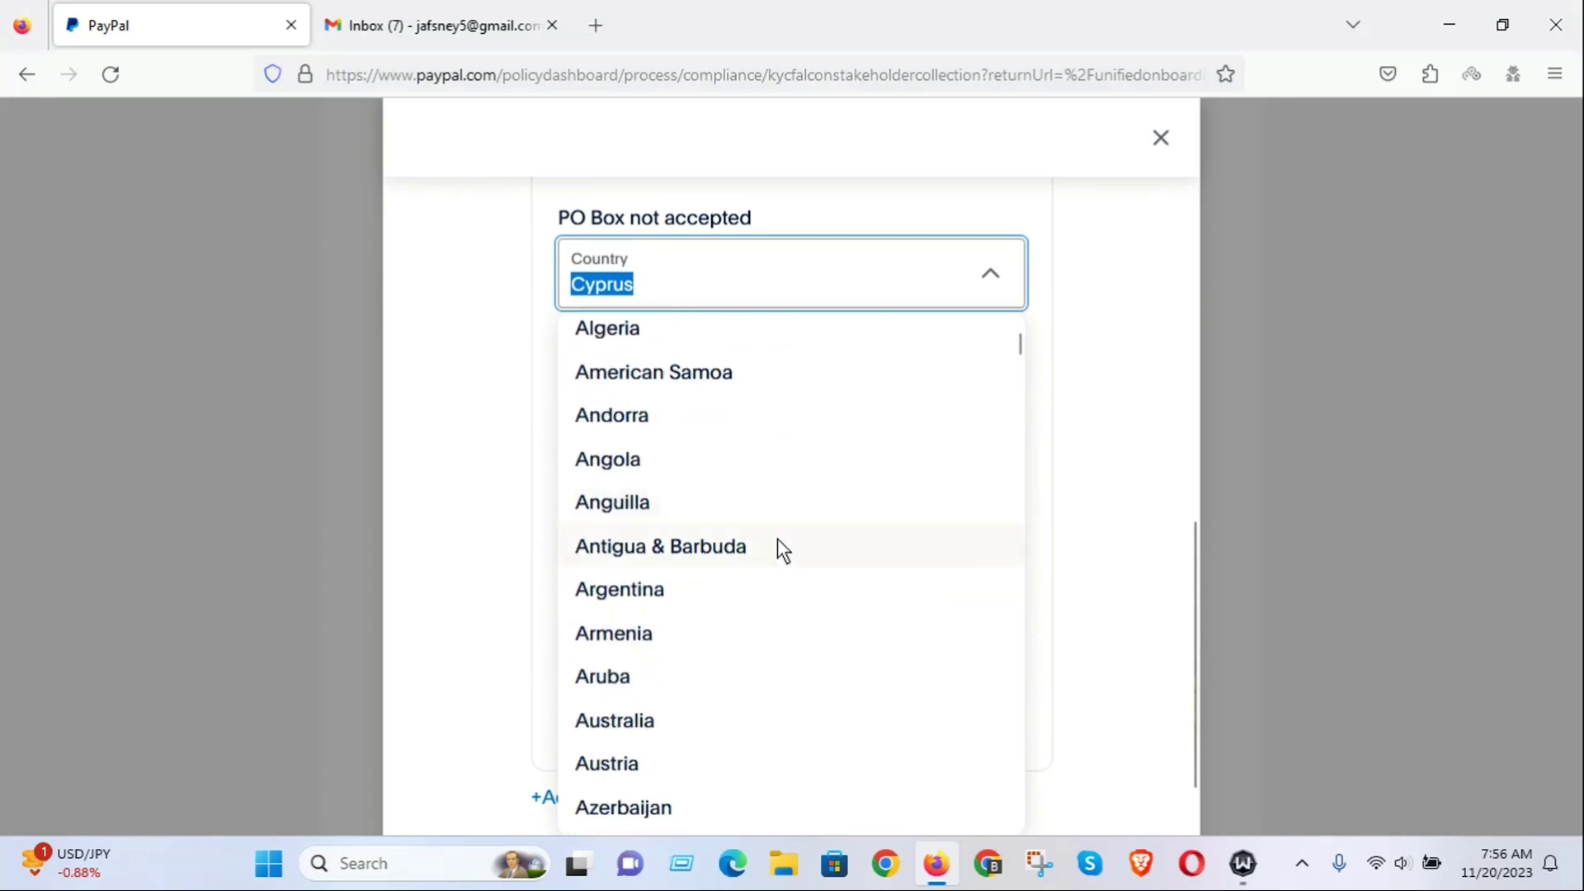
{"action": "left_click", "coordinate": [657, 646]}
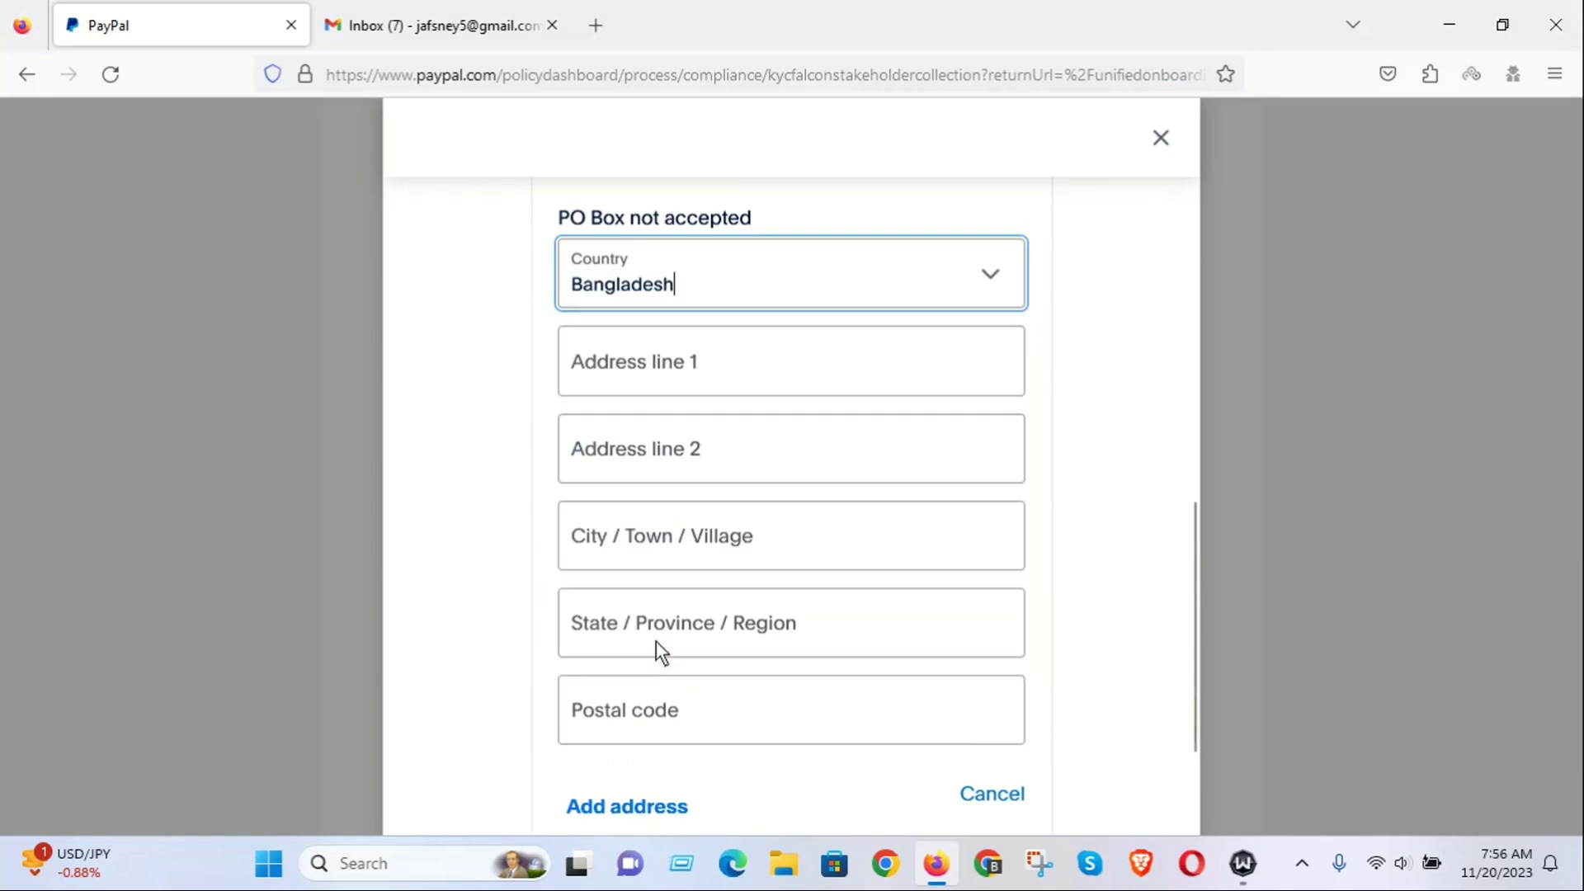
{"action": "left_click", "coordinate": [619, 370]}
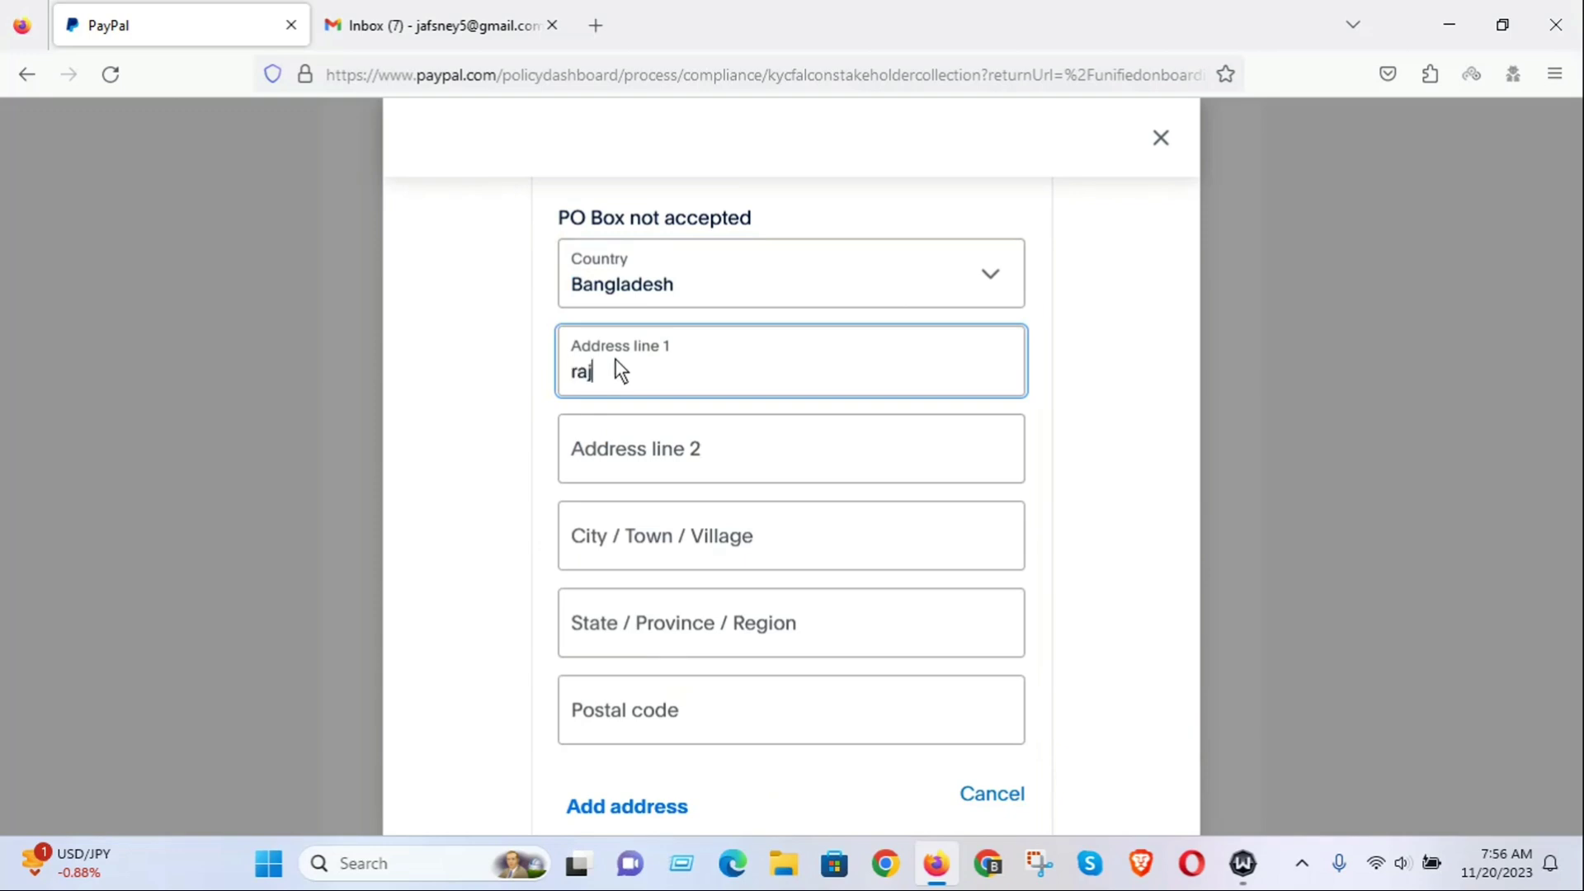
{"action": "type", "text": "rajshahi,joypurhat,joyp"}
{"action": "type", "text": "at"}
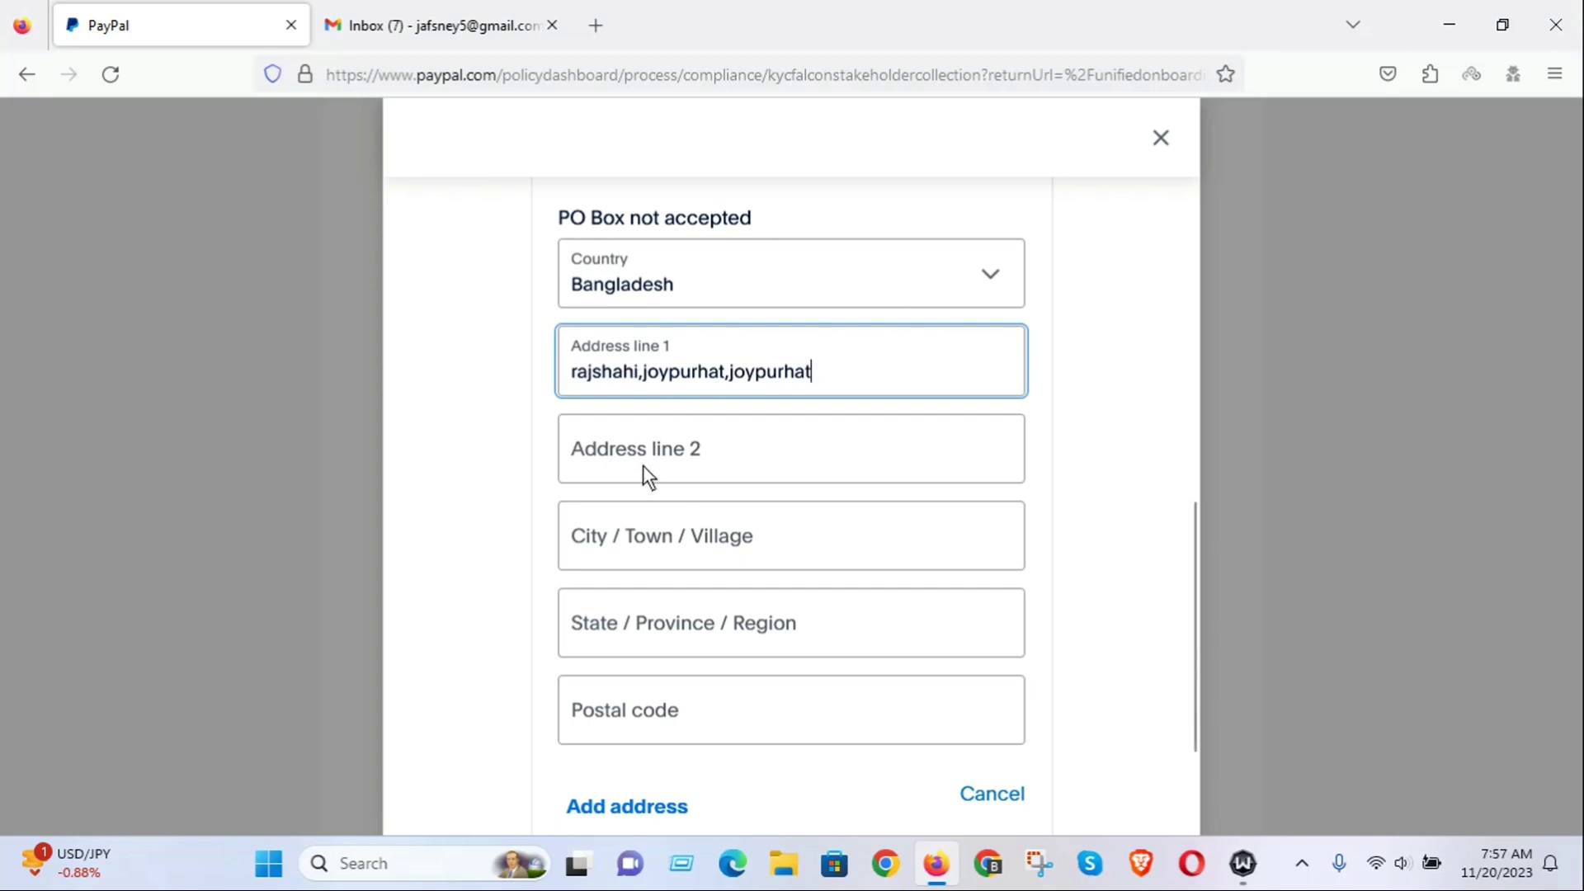
Fill in the executive's city, state/region and postal code, then submit the details.
{"action": "left_click", "coordinate": [623, 543]}
{"action": "type", "text": "joypurhat"}
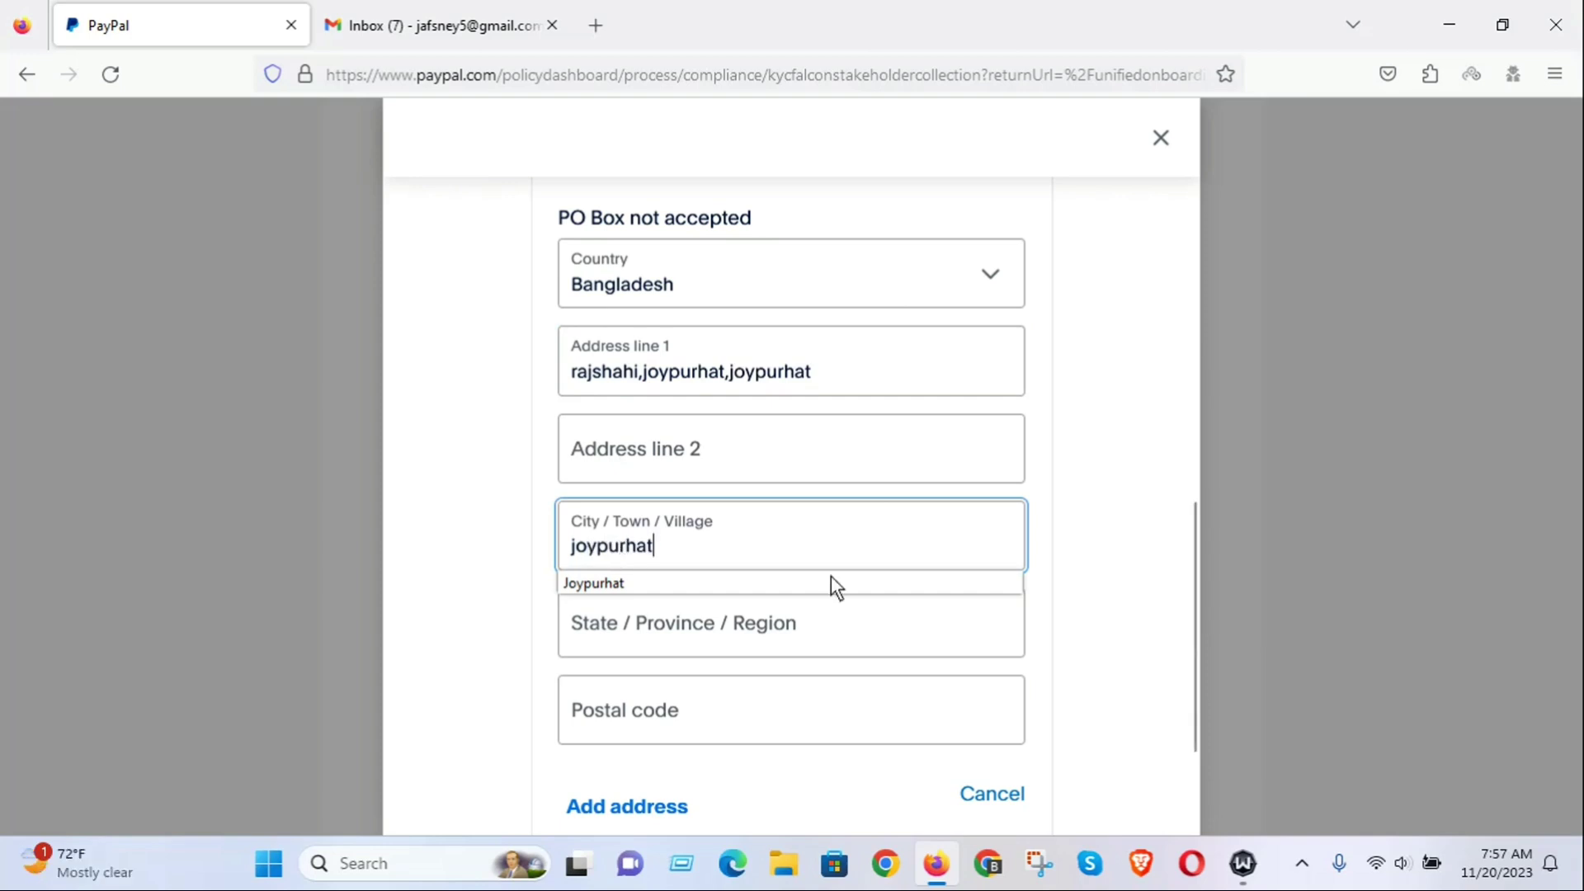
{"action": "left_click", "coordinate": [625, 631]}
{"action": "type", "text": "j"}
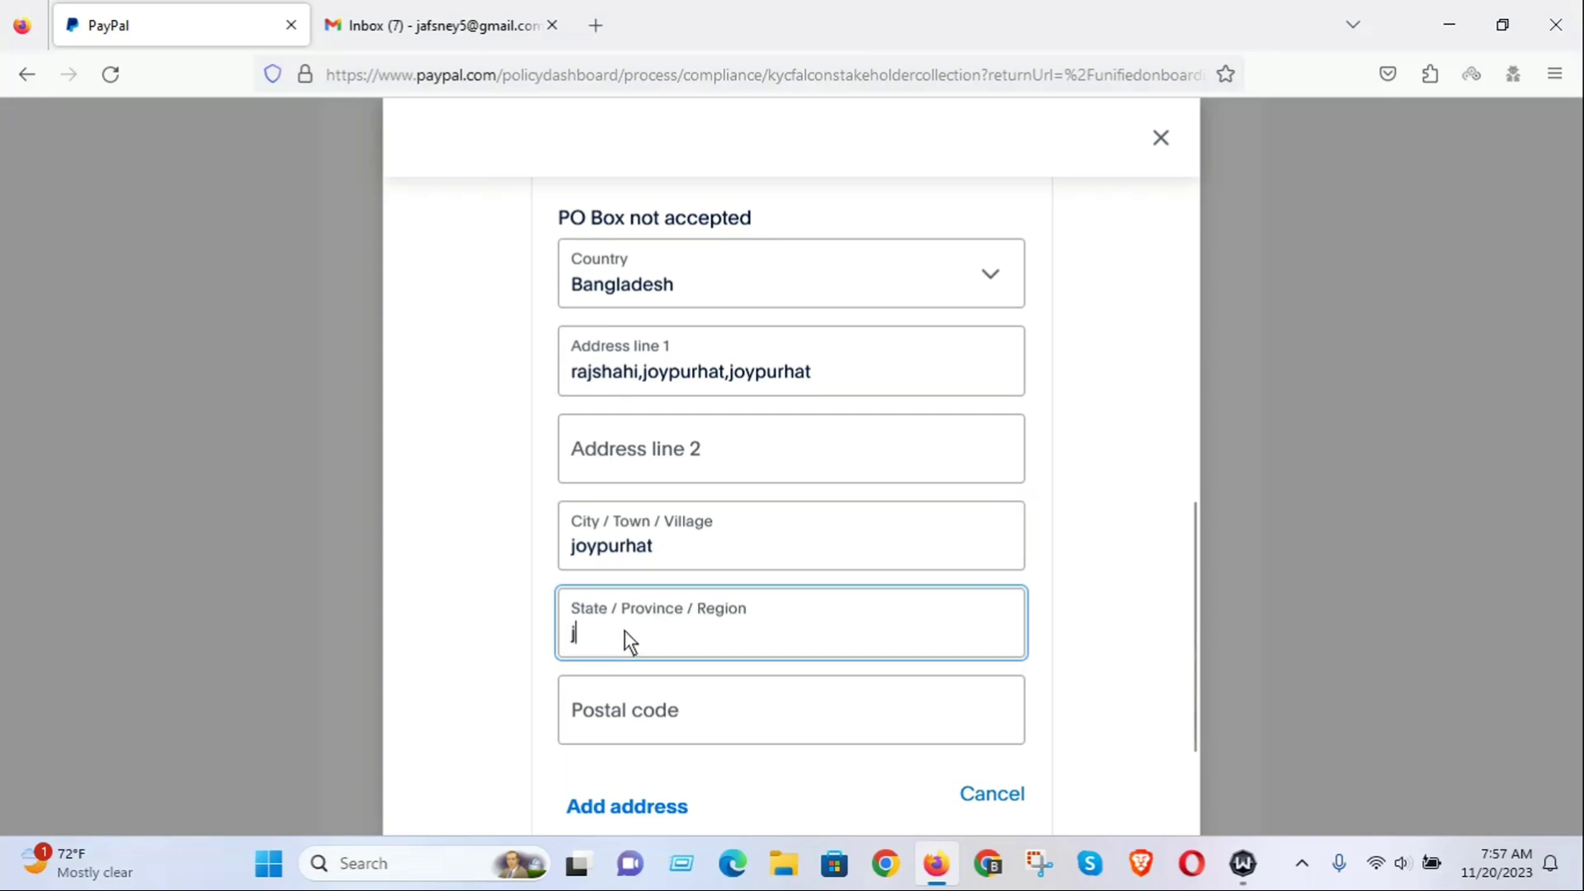
{"action": "type", "text": "oypurhat"}
{"action": "left_click", "coordinate": [603, 706]}
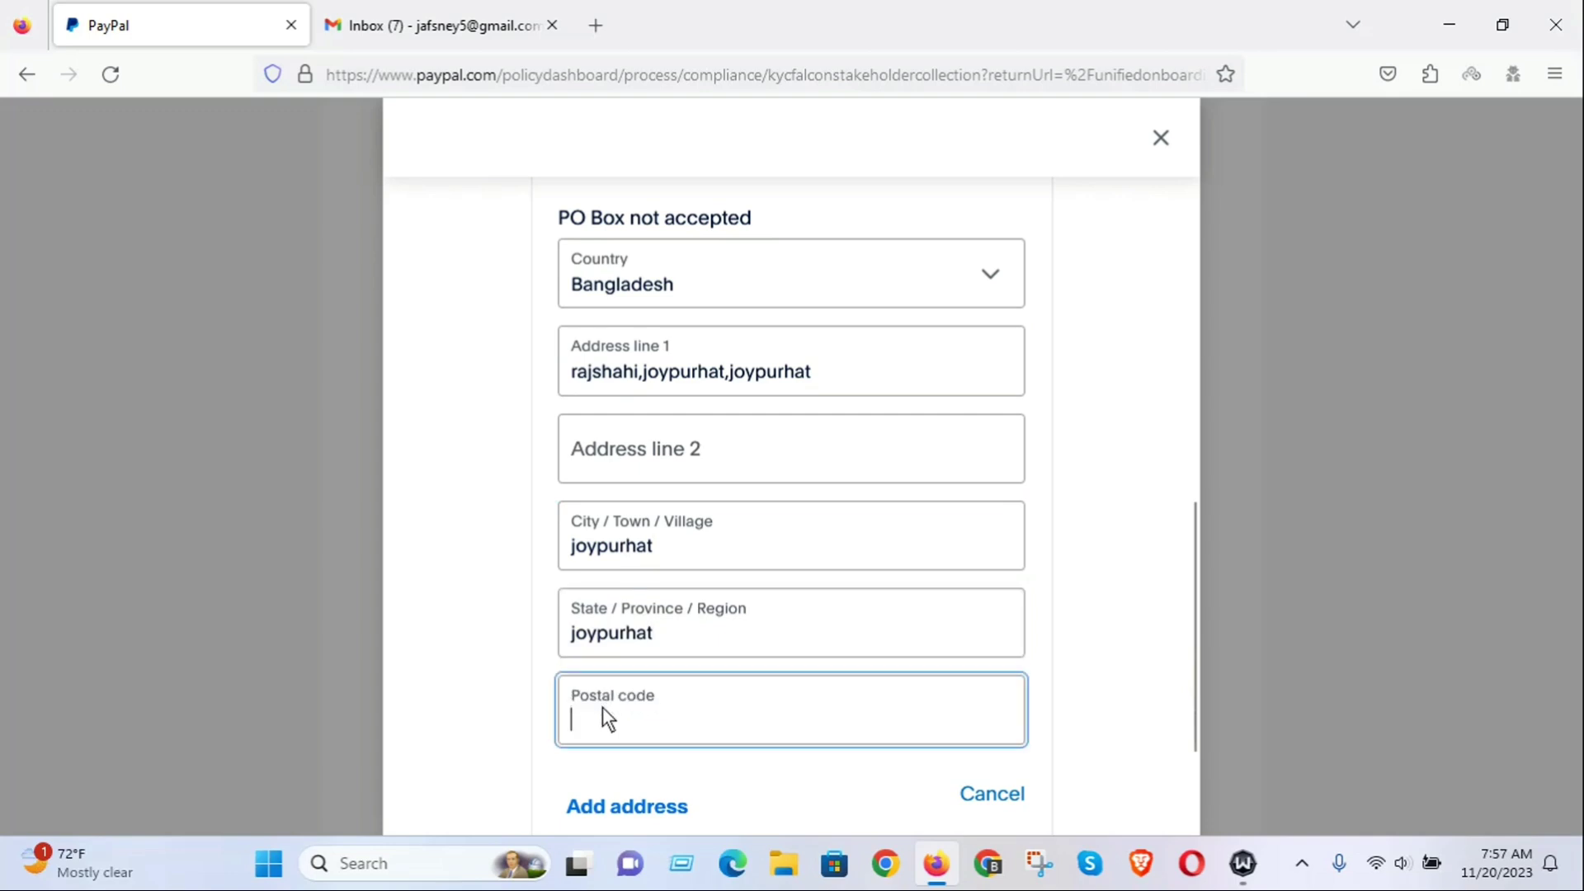
{"action": "type", "text": "5900"}
{"action": "scroll", "coordinate": [864, 685], "scroll_direction": "down", "scroll_amount": 2}
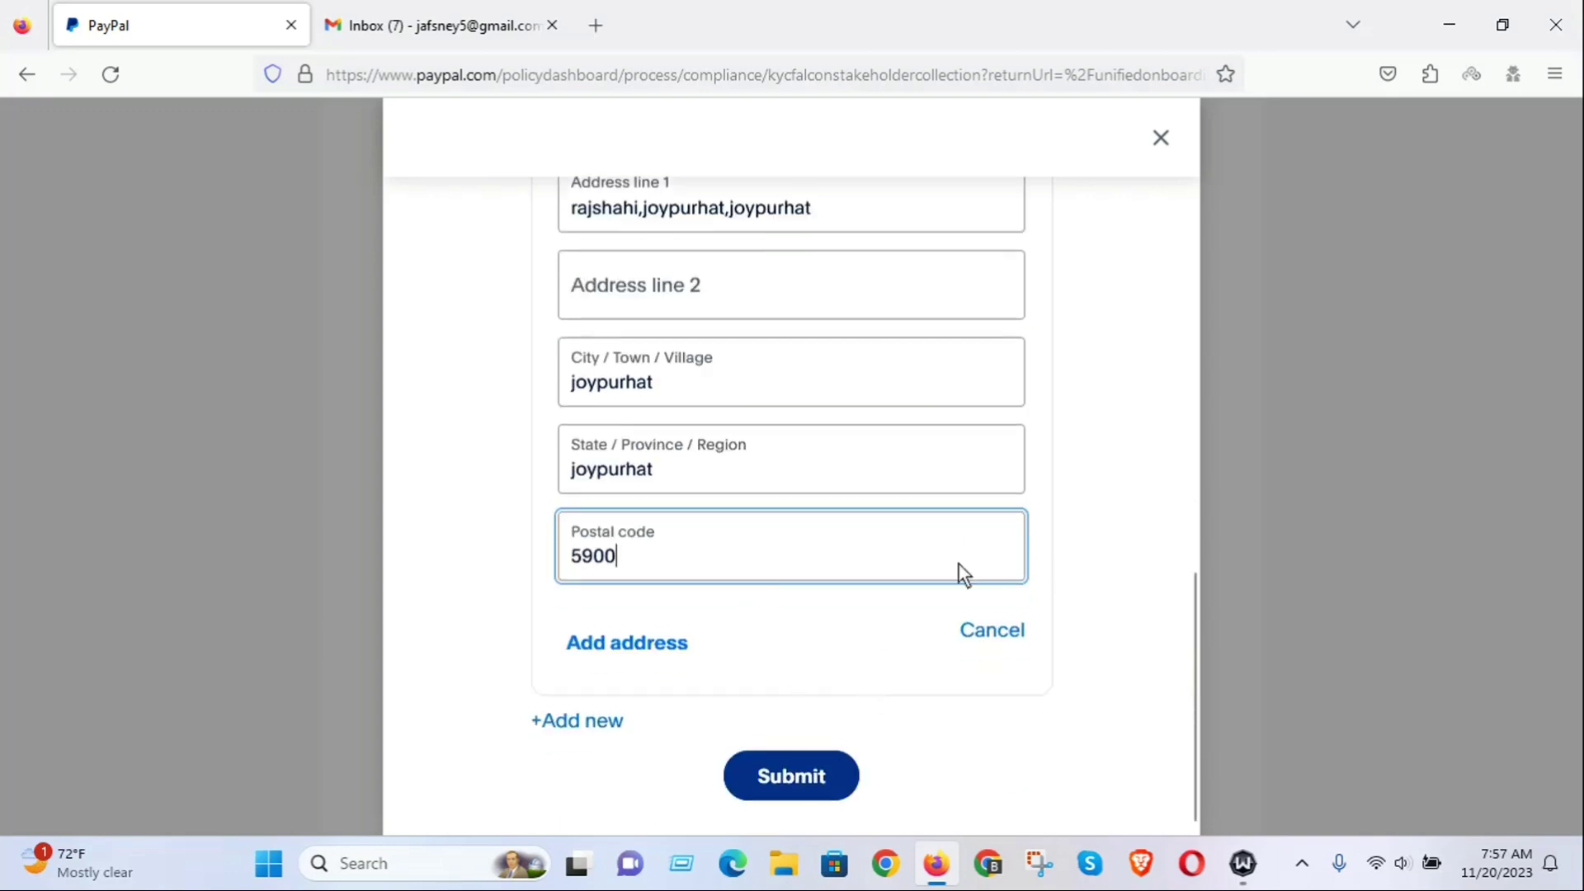
{"action": "left_click", "coordinate": [790, 776]}
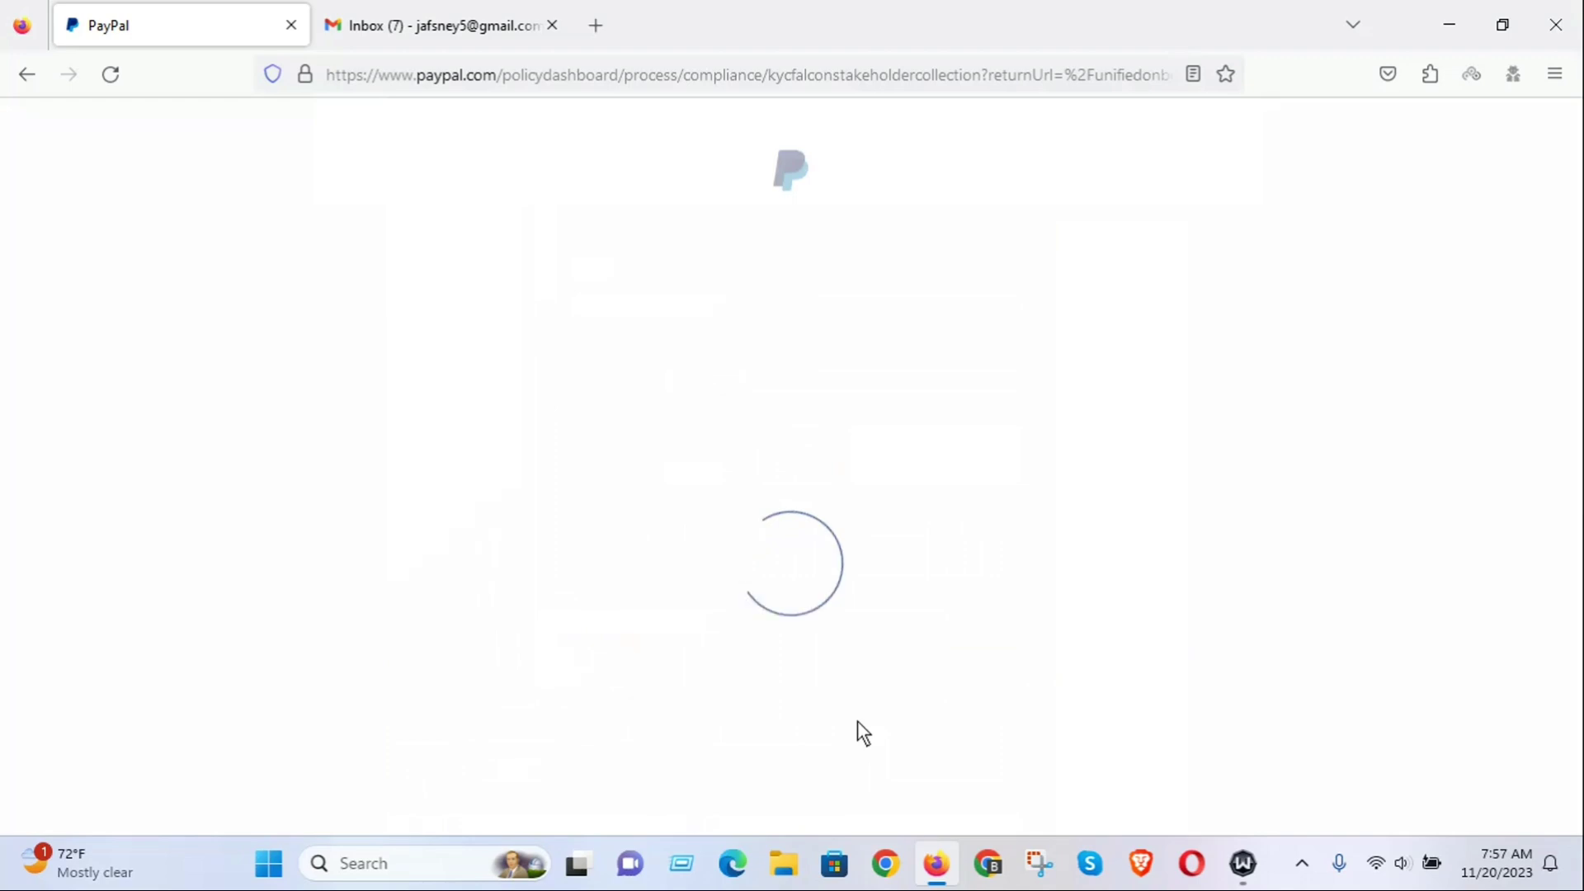
Confirm the listed business controllers with Next to reach the authorised representatives page.
{"action": "scroll", "coordinate": [988, 528], "scroll_direction": "down", "scroll_amount": 4}
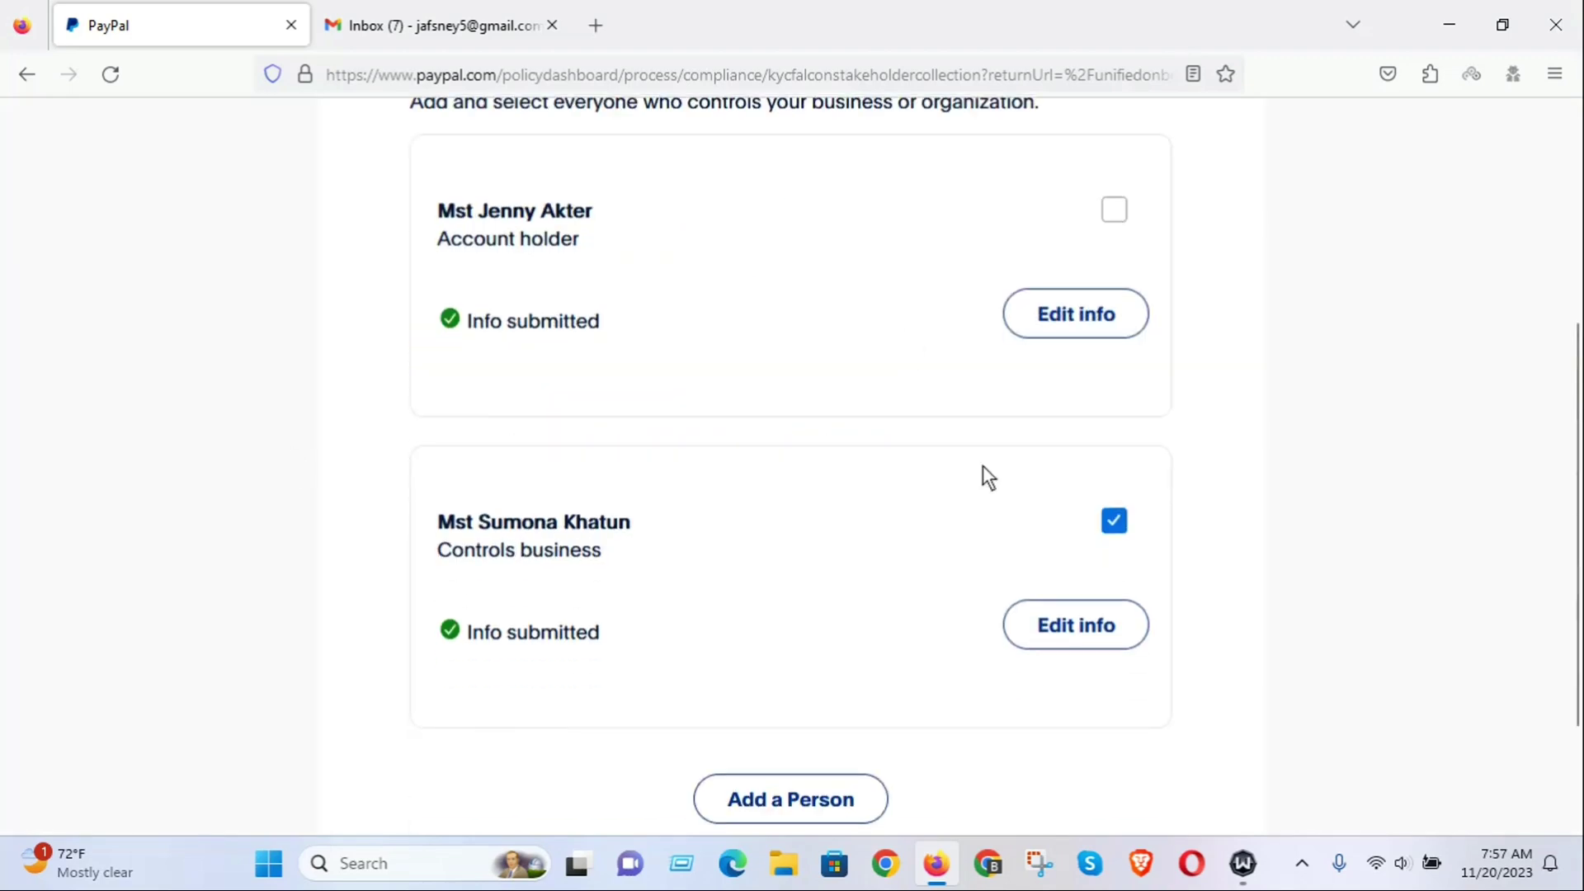
{"action": "scroll", "coordinate": [906, 495], "scroll_direction": "down", "scroll_amount": 2}
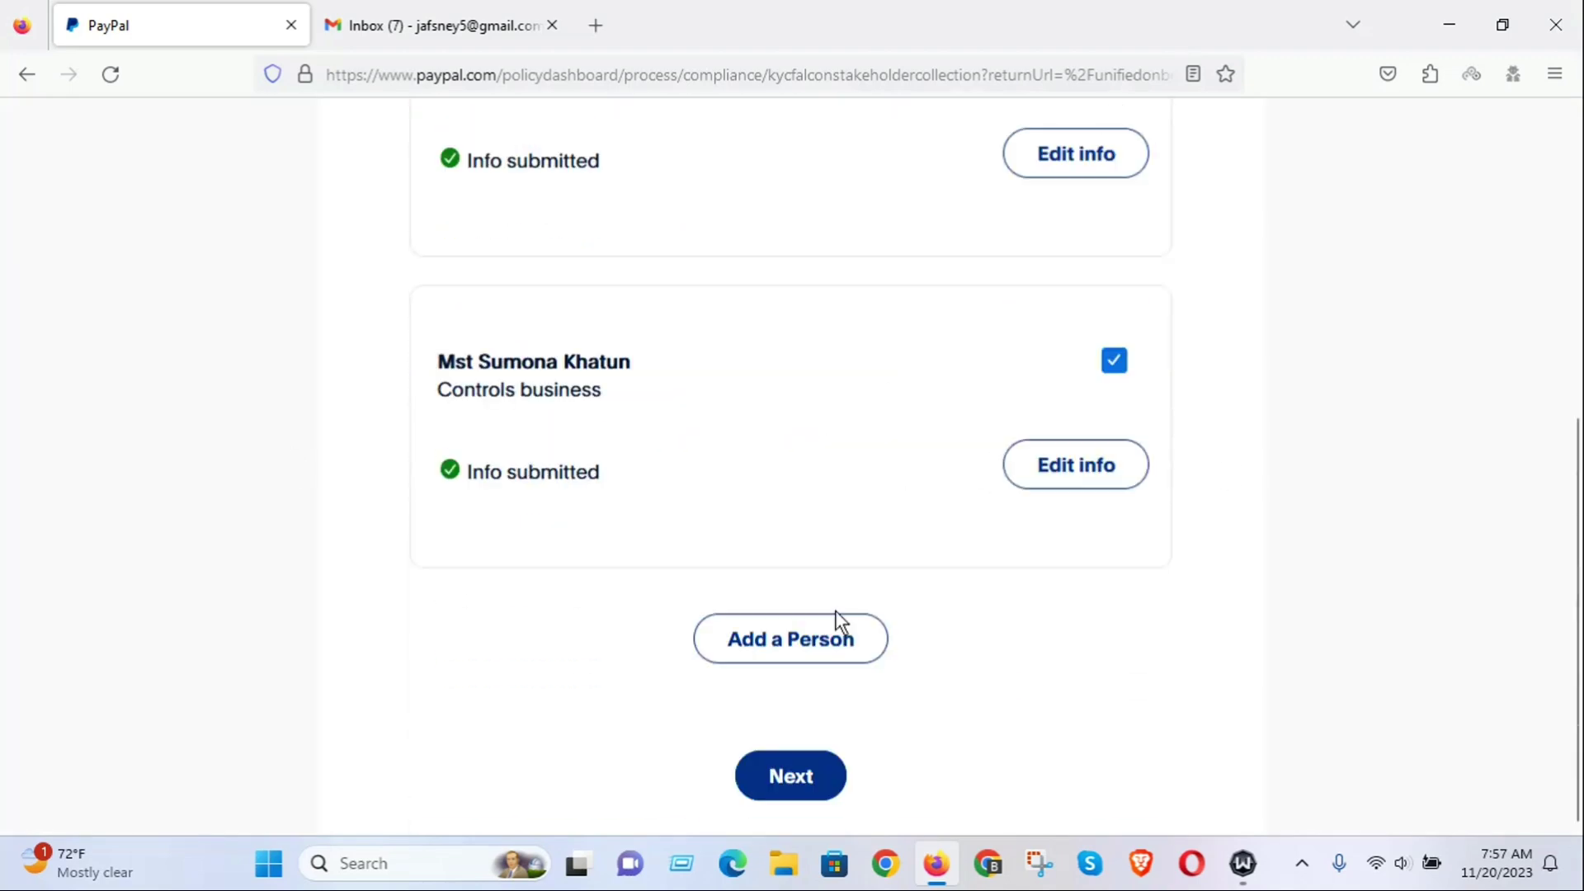
{"action": "left_click", "coordinate": [795, 774]}
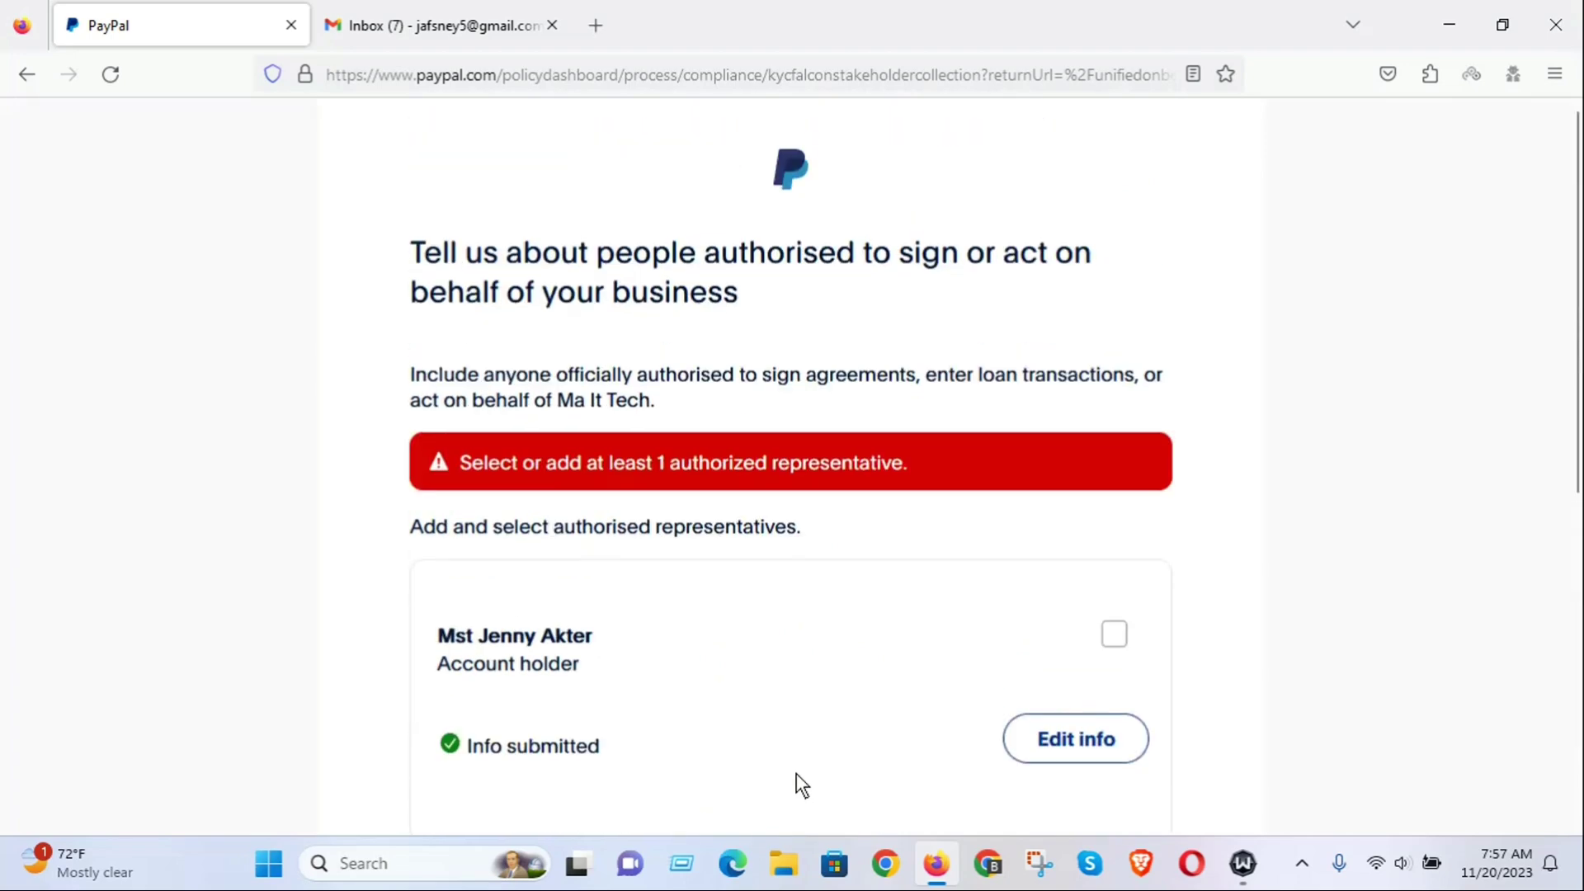
{"action": "scroll", "coordinate": [859, 499], "scroll_direction": "down", "scroll_amount": 5}
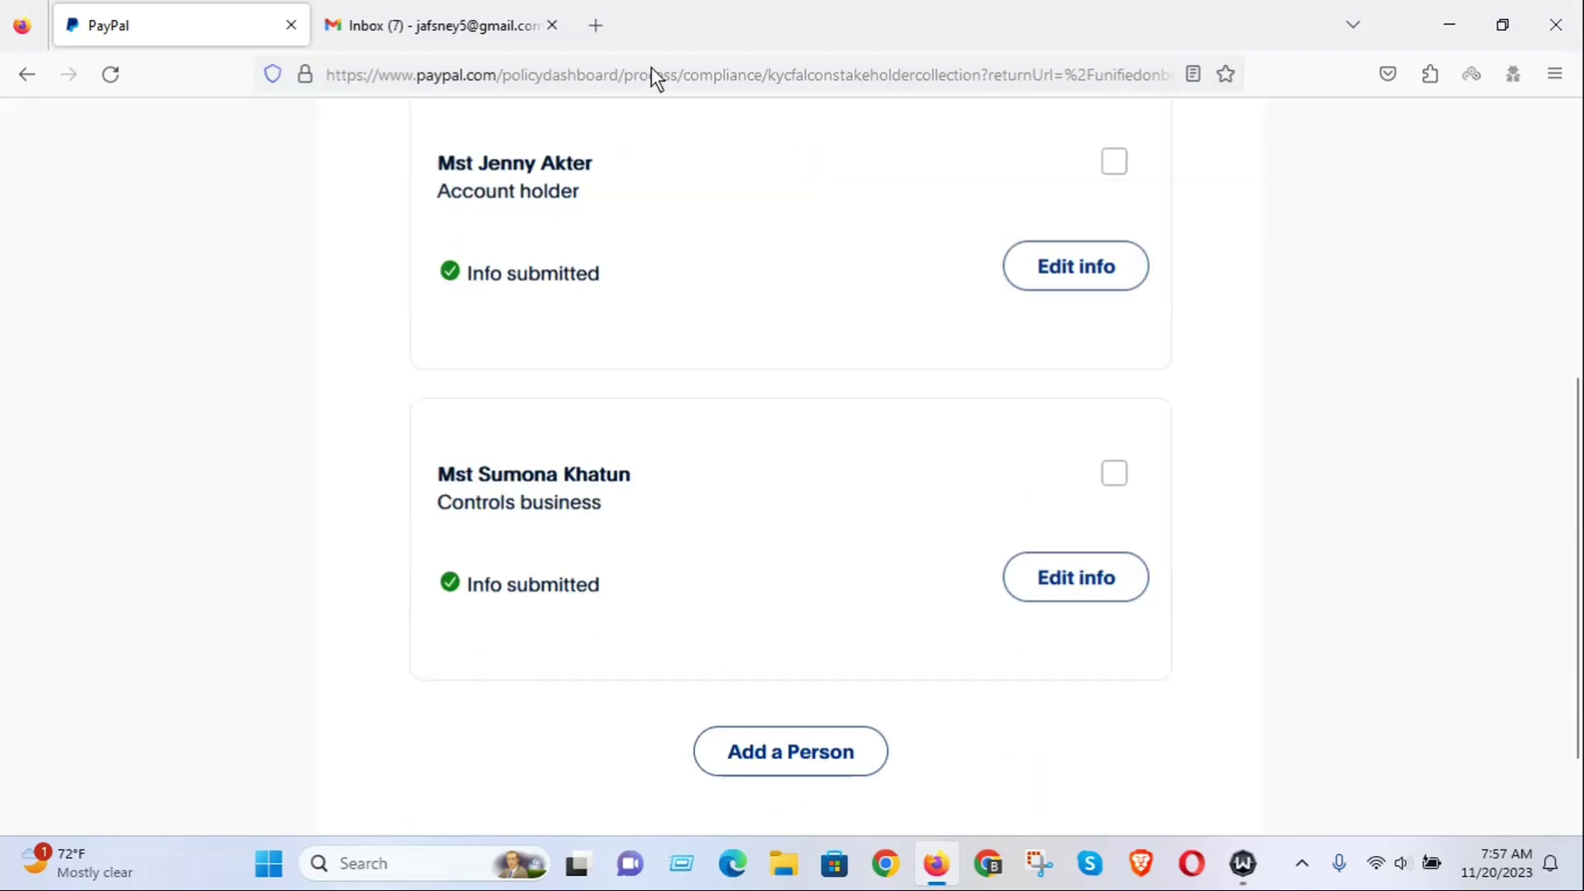
{"action": "scroll", "coordinate": [572, 111], "scroll_direction": "up", "scroll_amount": 5}
{"action": "left_click", "coordinate": [516, 76]}
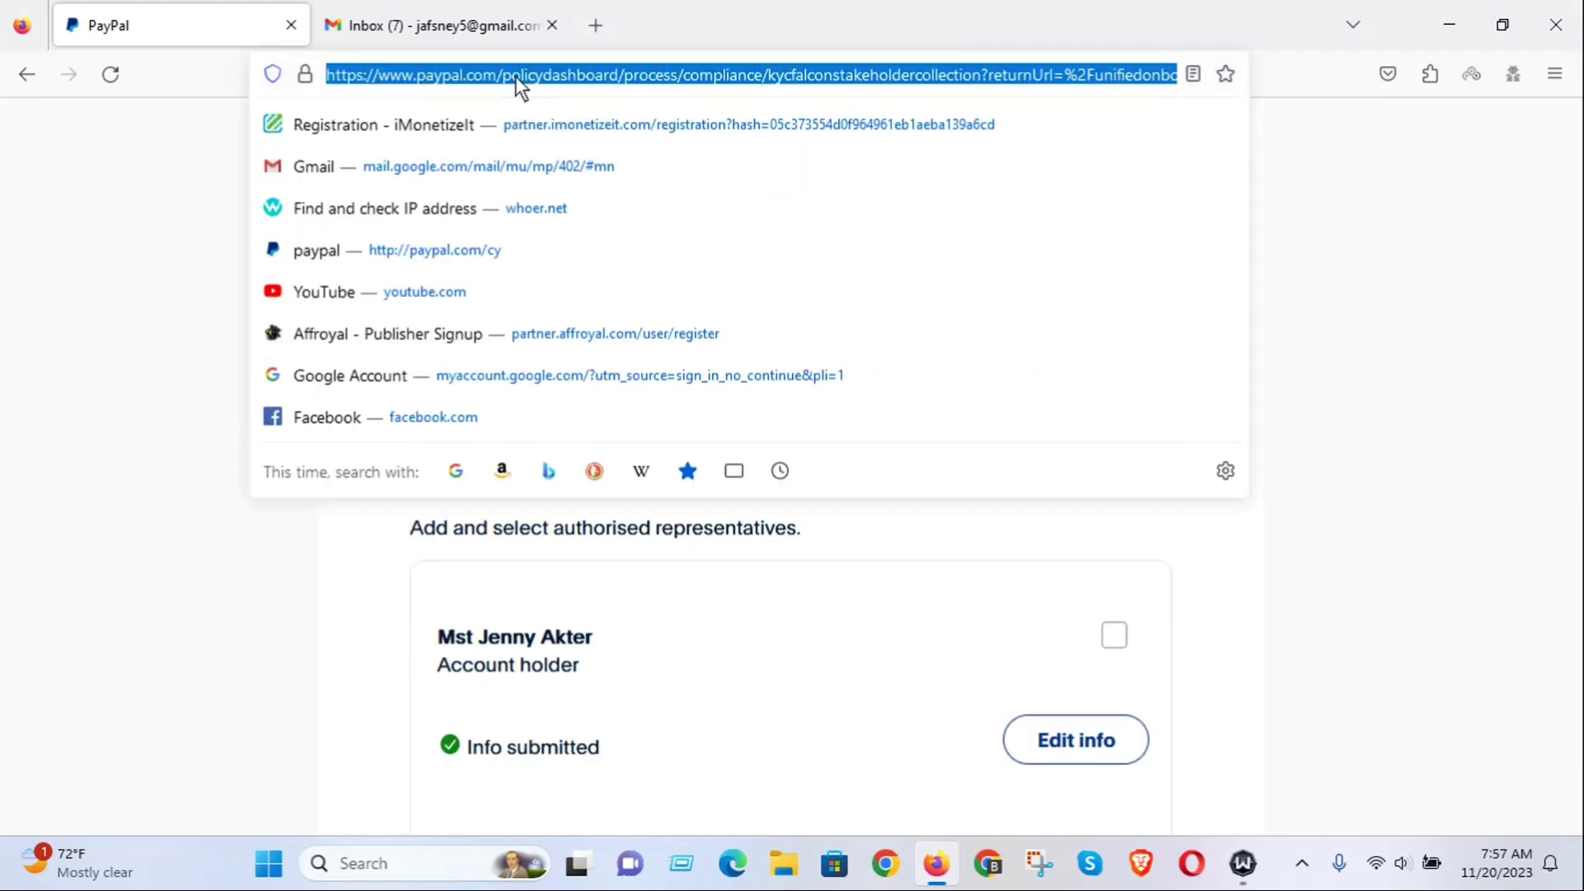
Navigate to paypal.com to reach the business home dashboard.
{"action": "type", "text": "pay"}
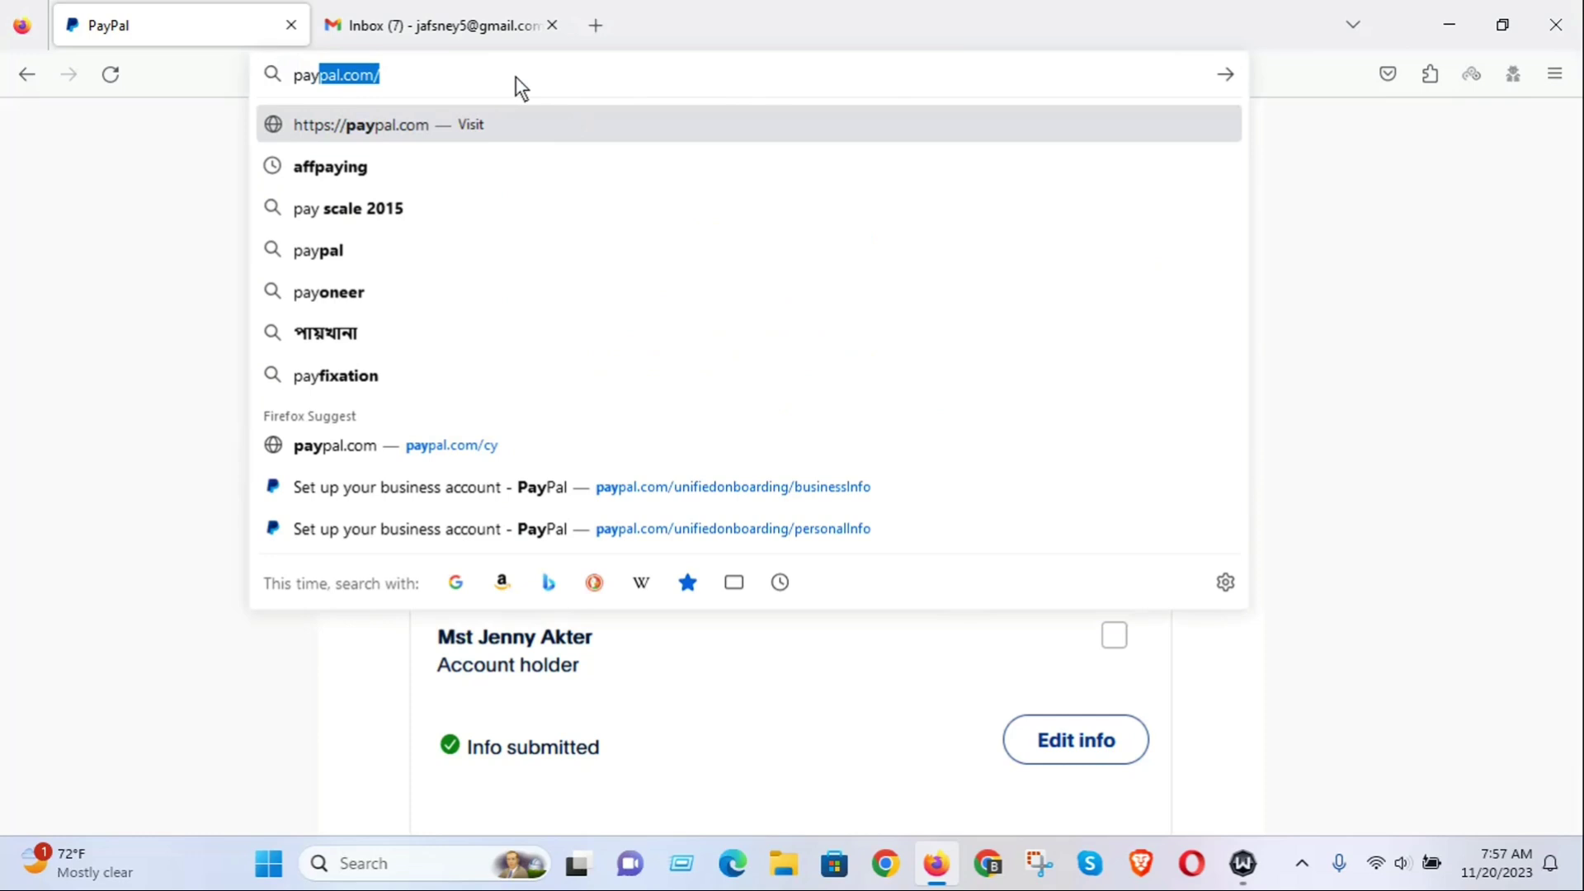
{"action": "type", "text": "p"}
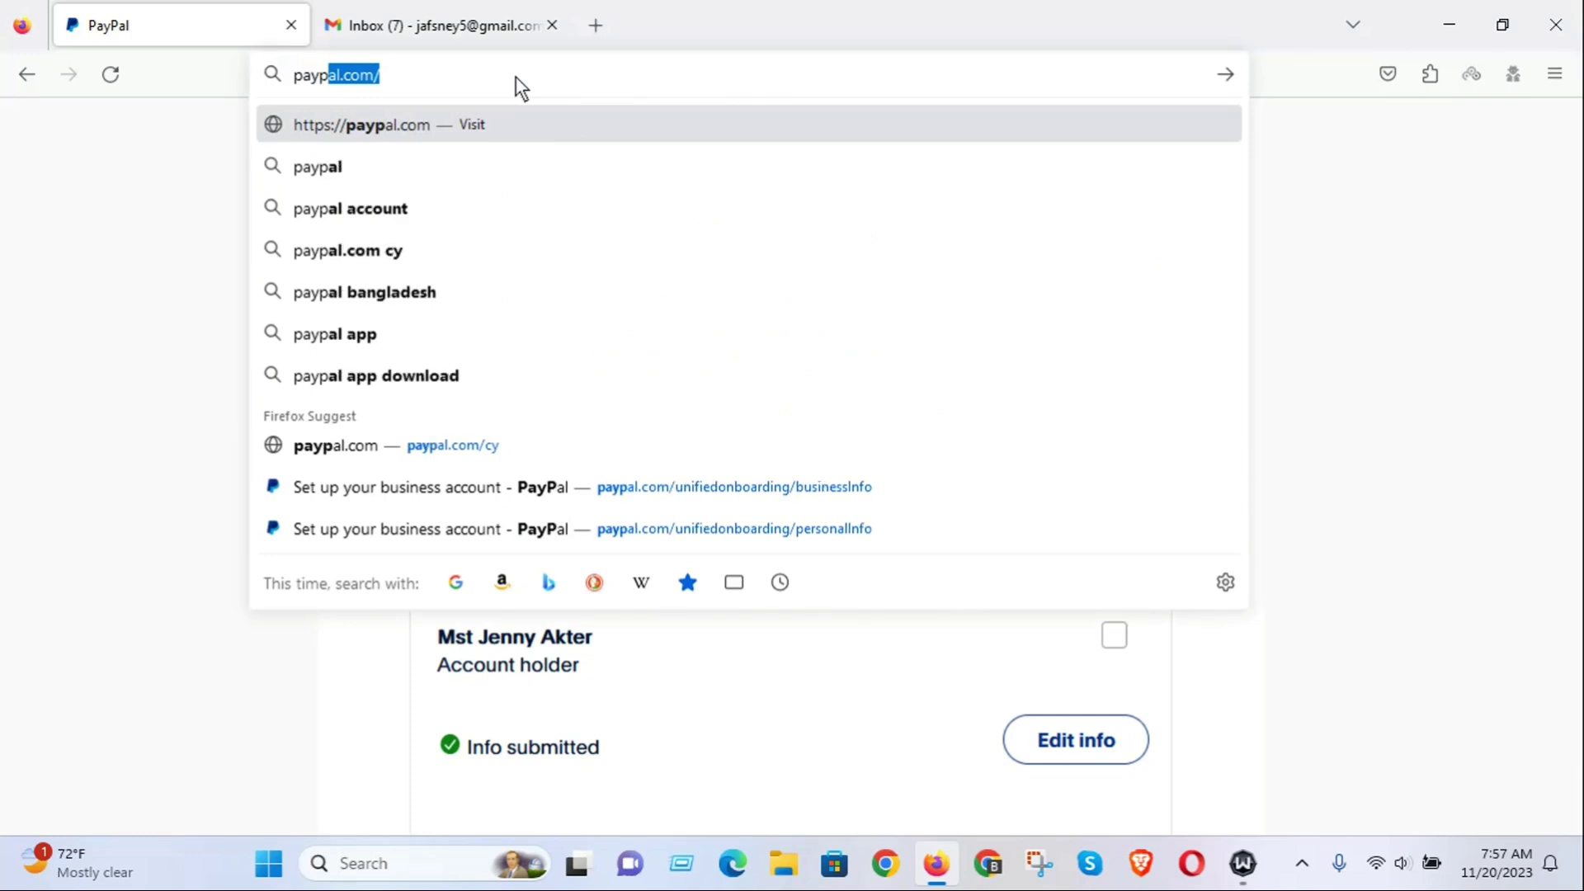
{"action": "type", "text": "al"}
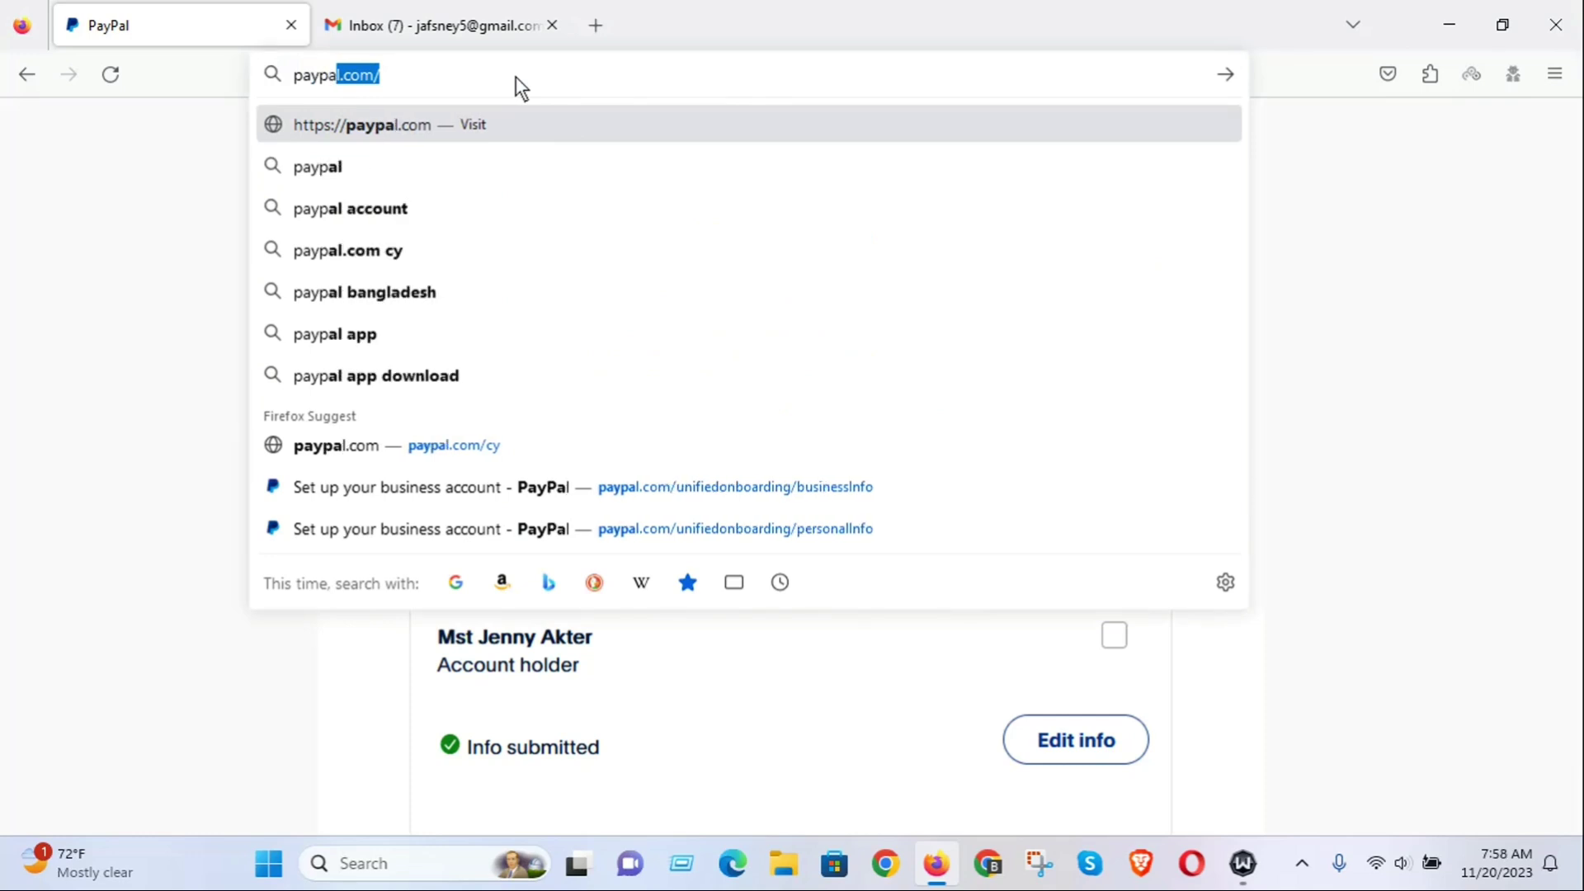
{"action": "type", "text": ".cxom"}
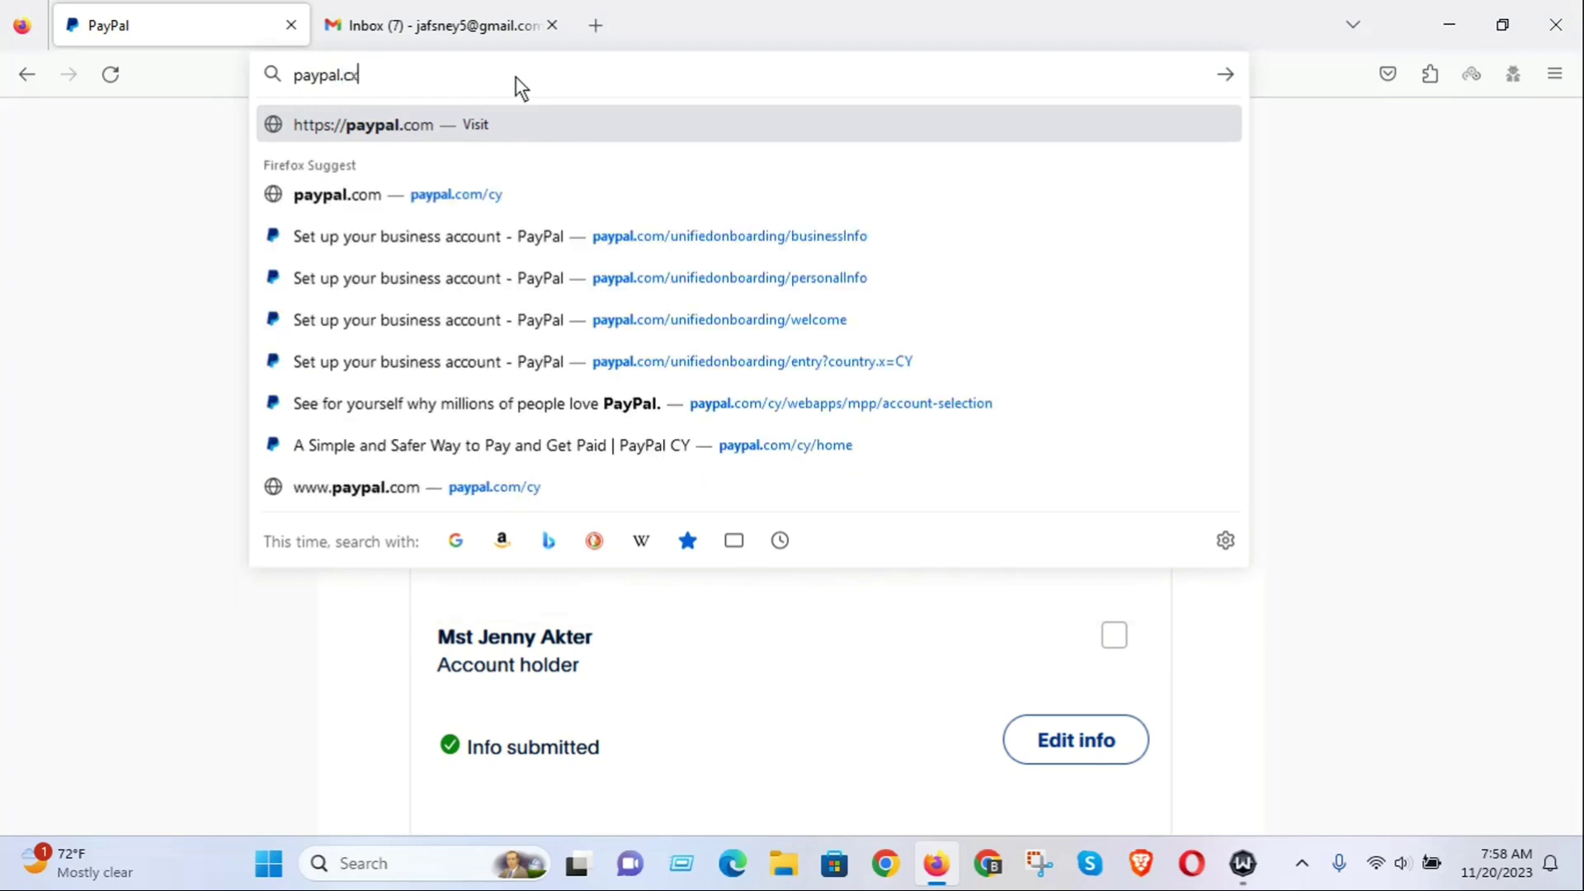
{"action": "key", "text": "BackSpace"}
{"action": "key", "text": "BackSpace"}
{"action": "key", "text": "BackSpace"}
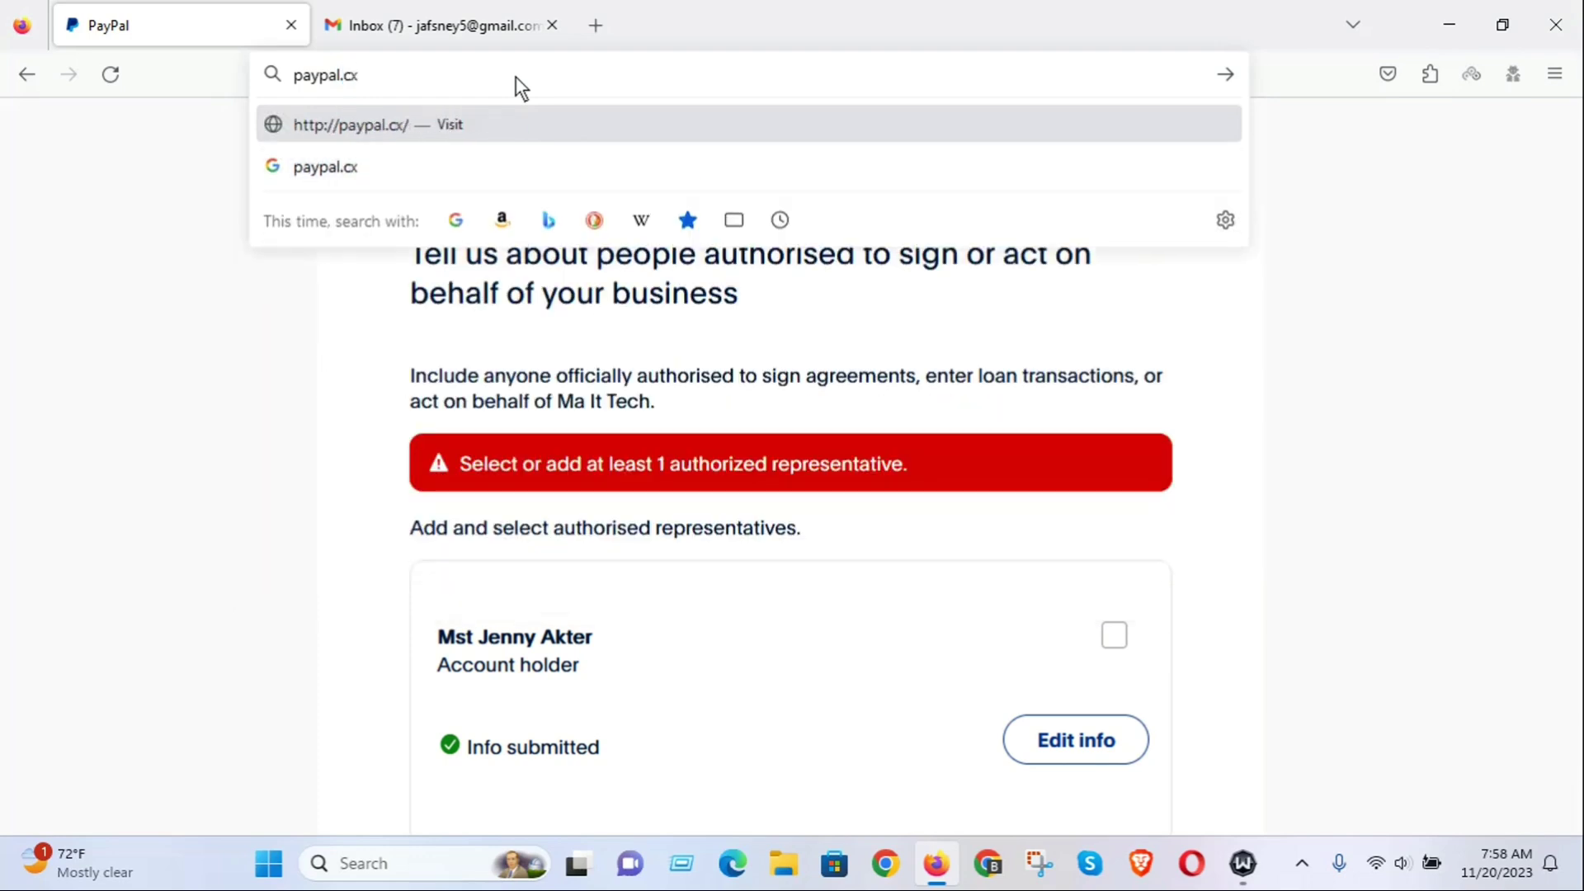
{"action": "type", "text": "om"}
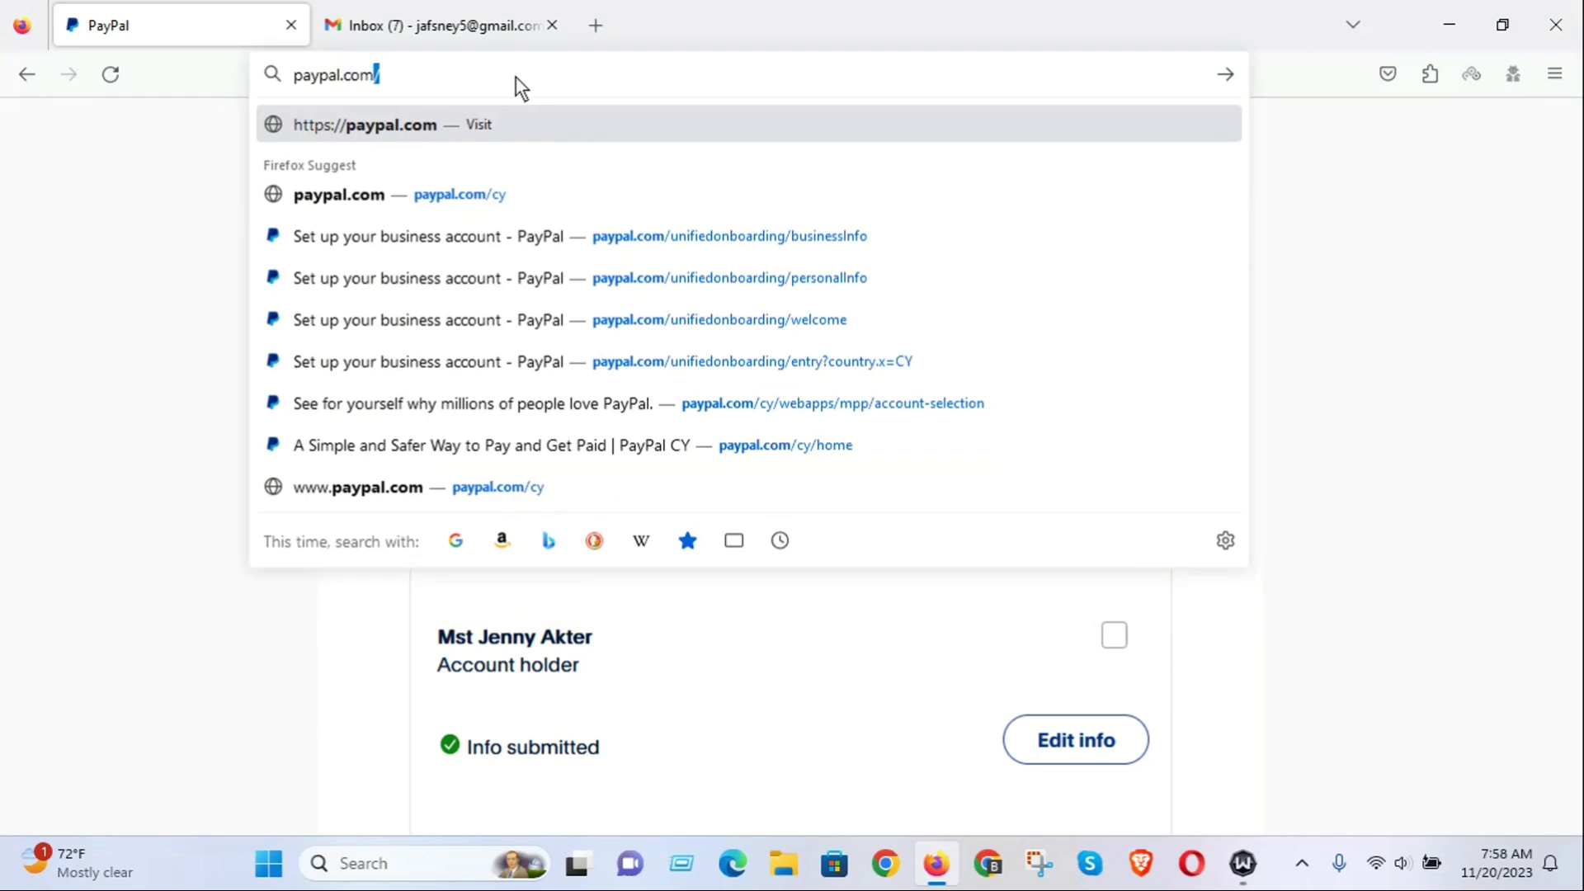
{"action": "key", "text": "Return"}
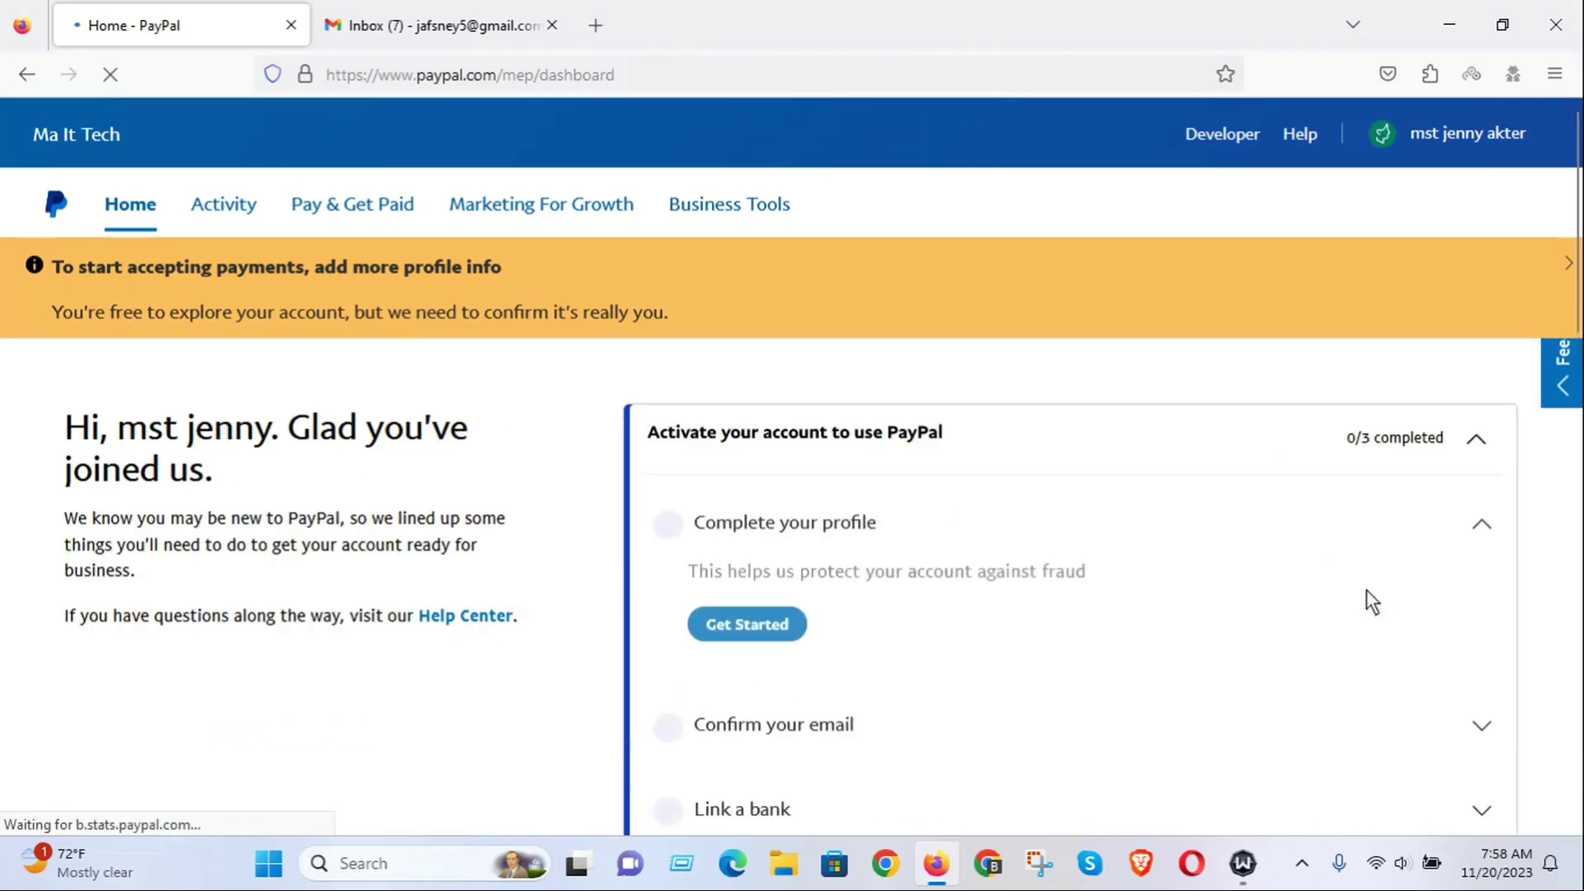
{"action": "left_click", "coordinate": [454, 8]}
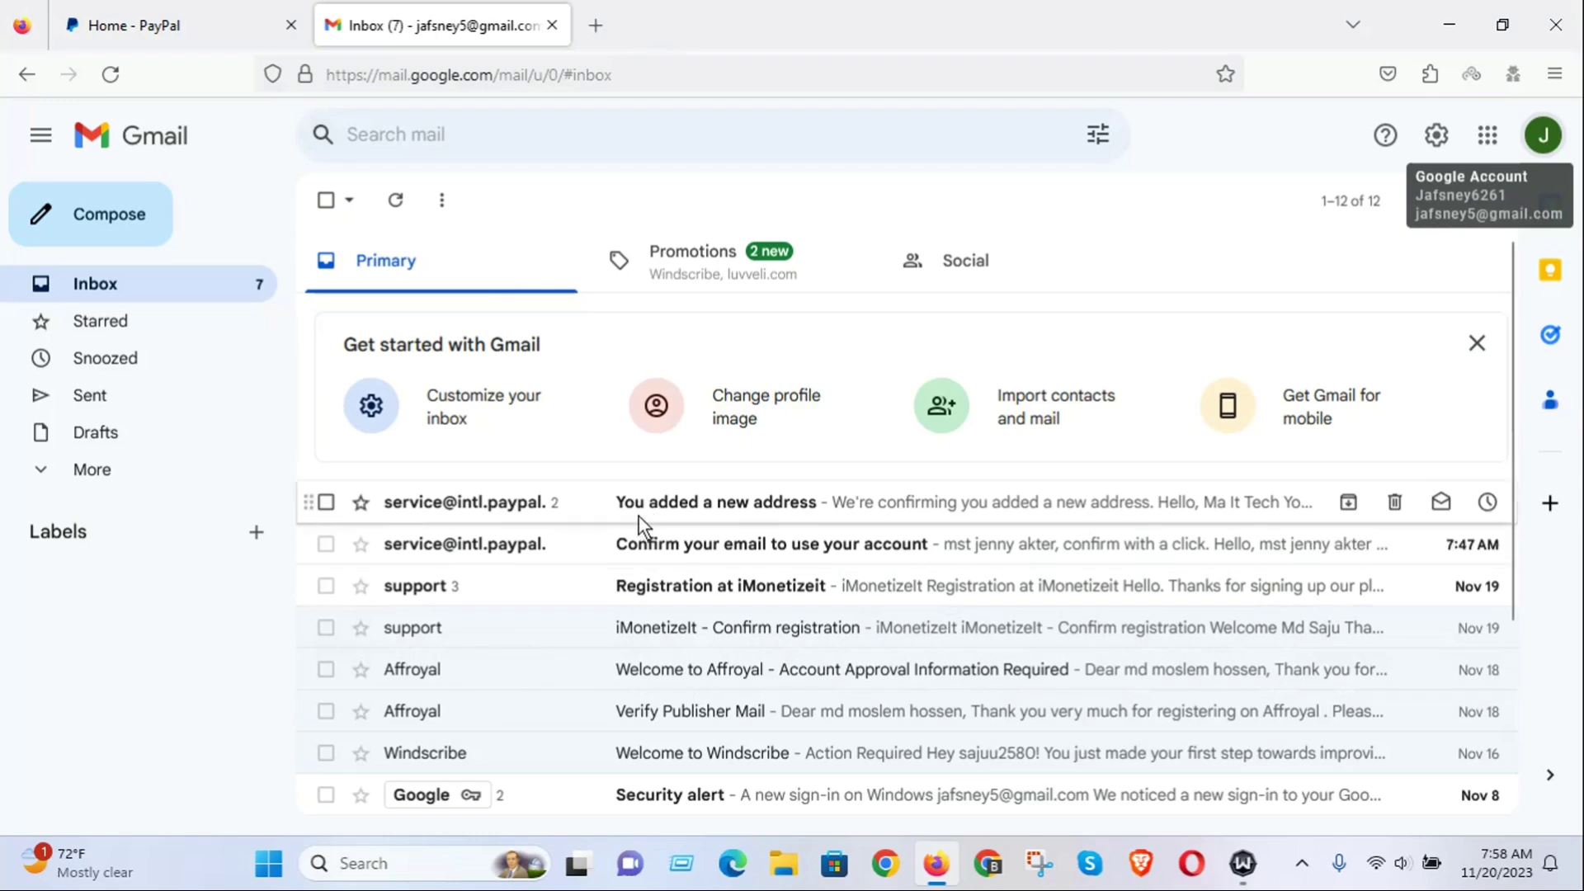
Open PayPal's 'Confirm your email to use your account' message and follow its Confirm Your Email link.
{"action": "left_click", "coordinate": [710, 584]}
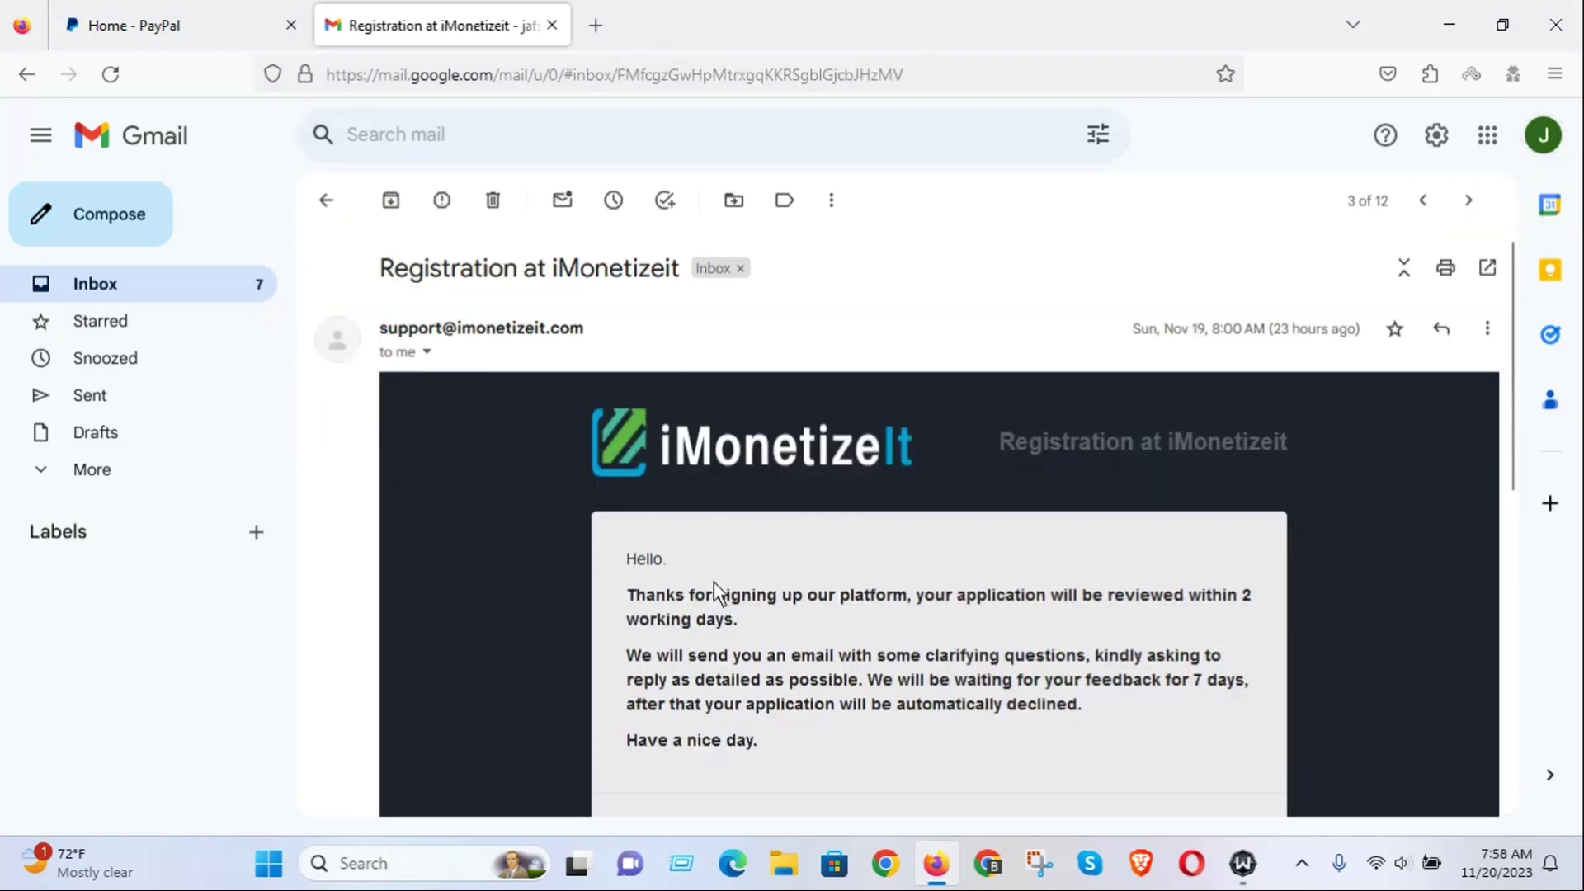
{"action": "left_click", "coordinate": [26, 76]}
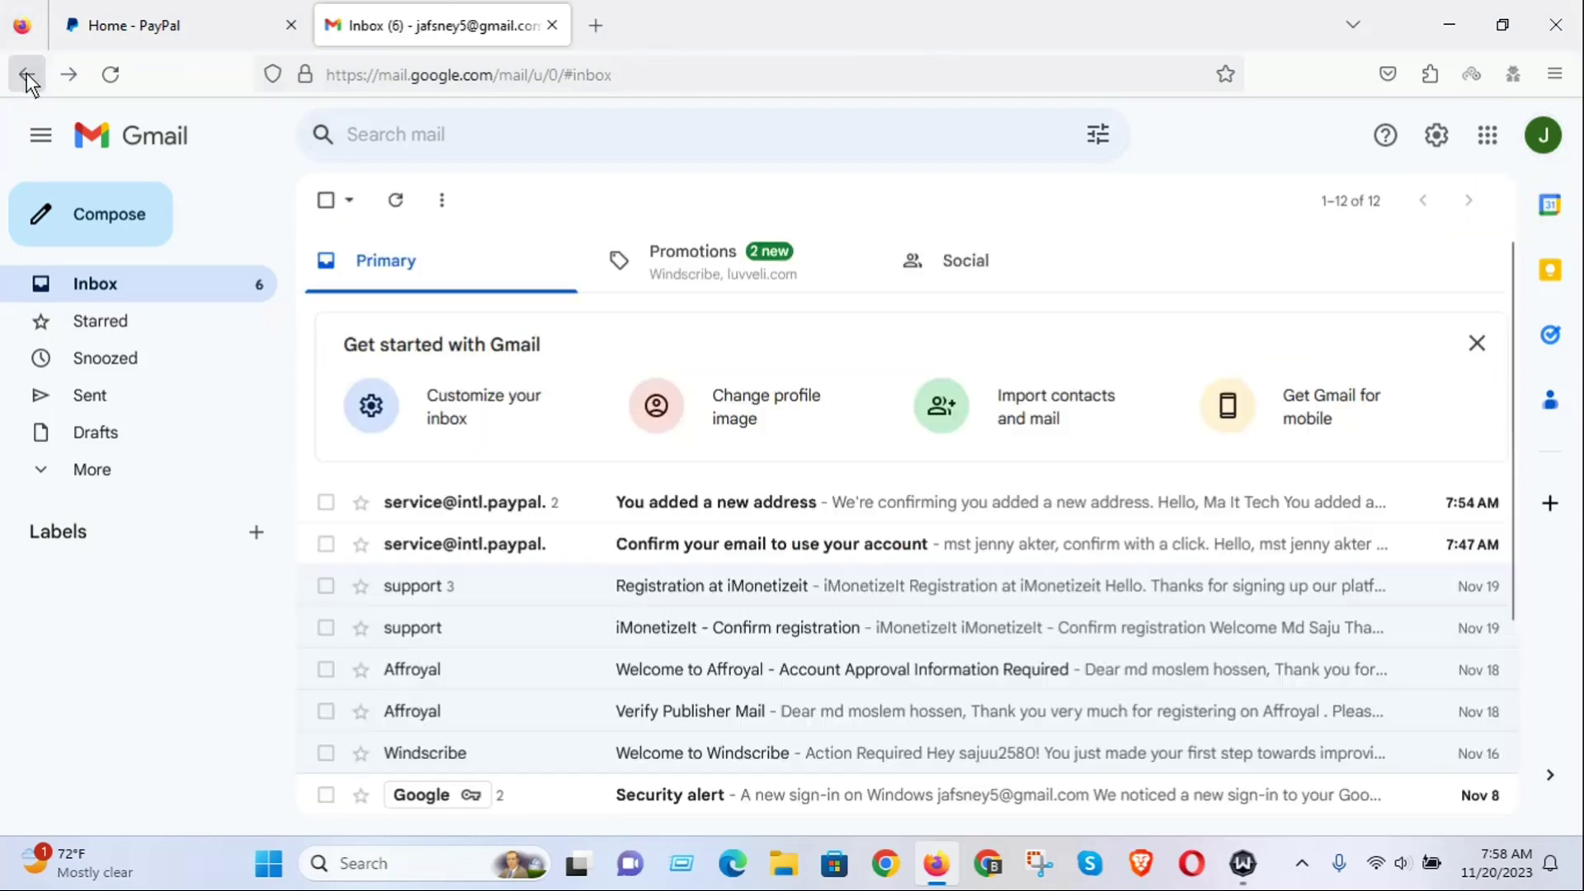
{"action": "left_click", "coordinate": [761, 543]}
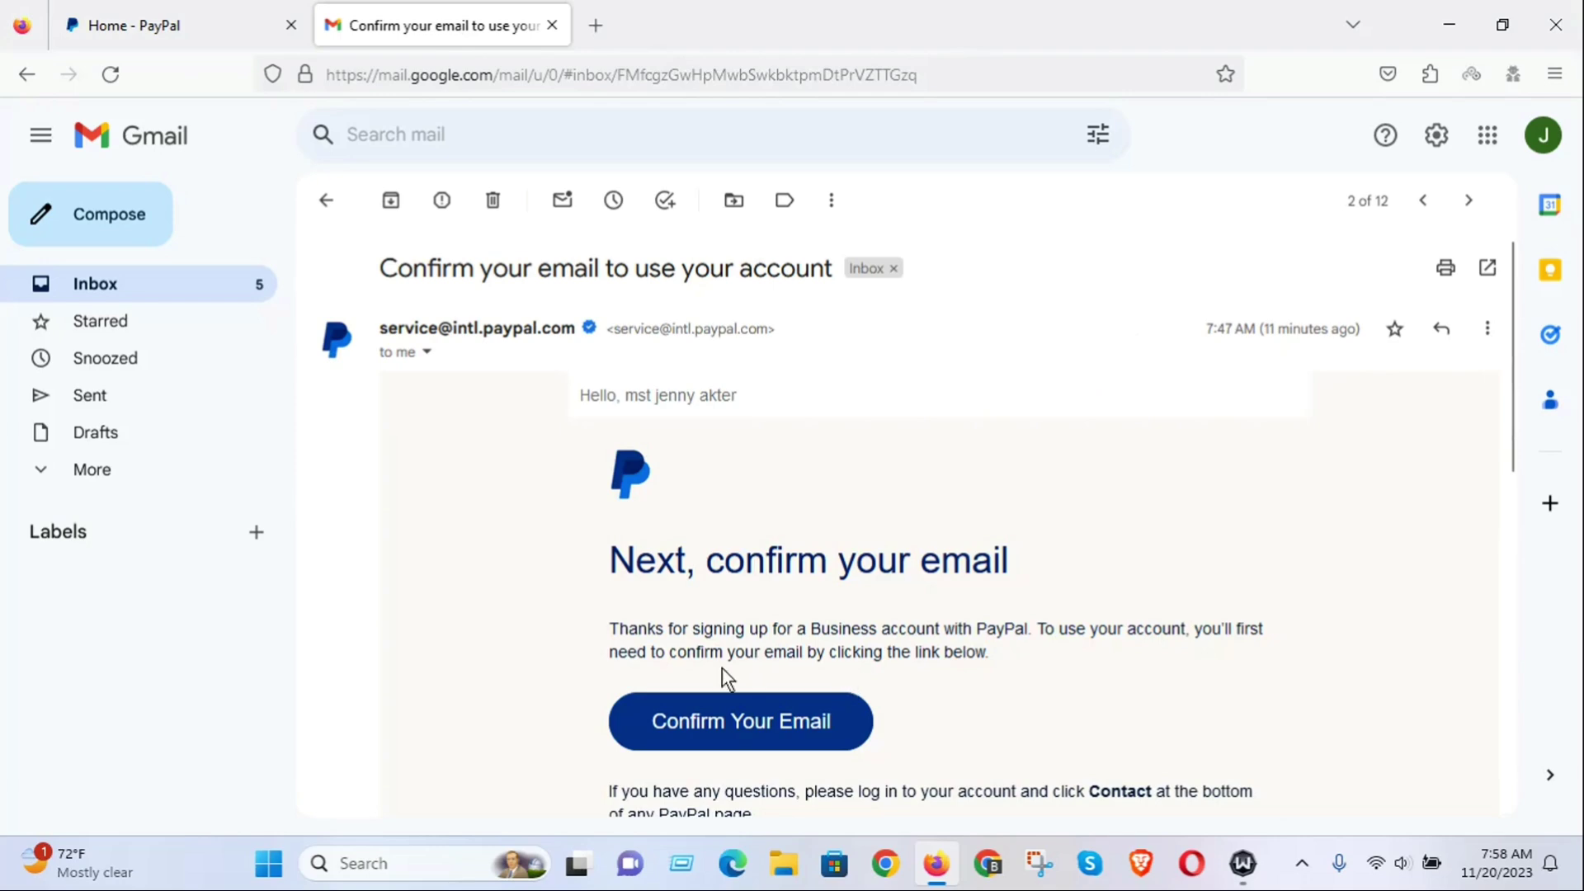
{"action": "left_click", "coordinate": [725, 720]}
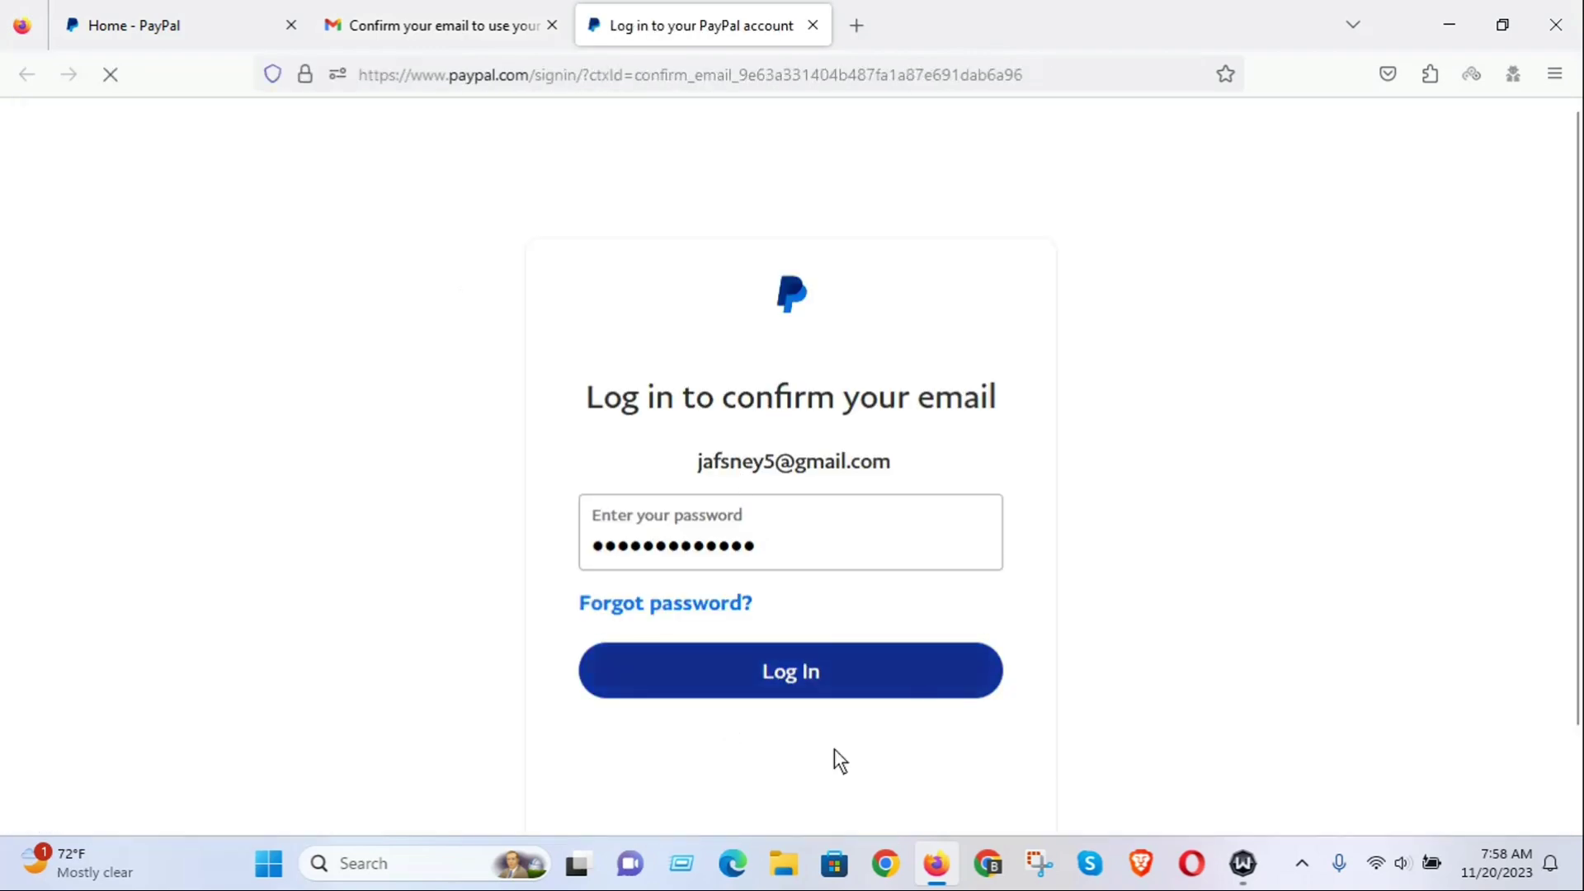
Log in to PayPal and choose to receive the security code by text message.
{"action": "left_click", "coordinate": [781, 677]}
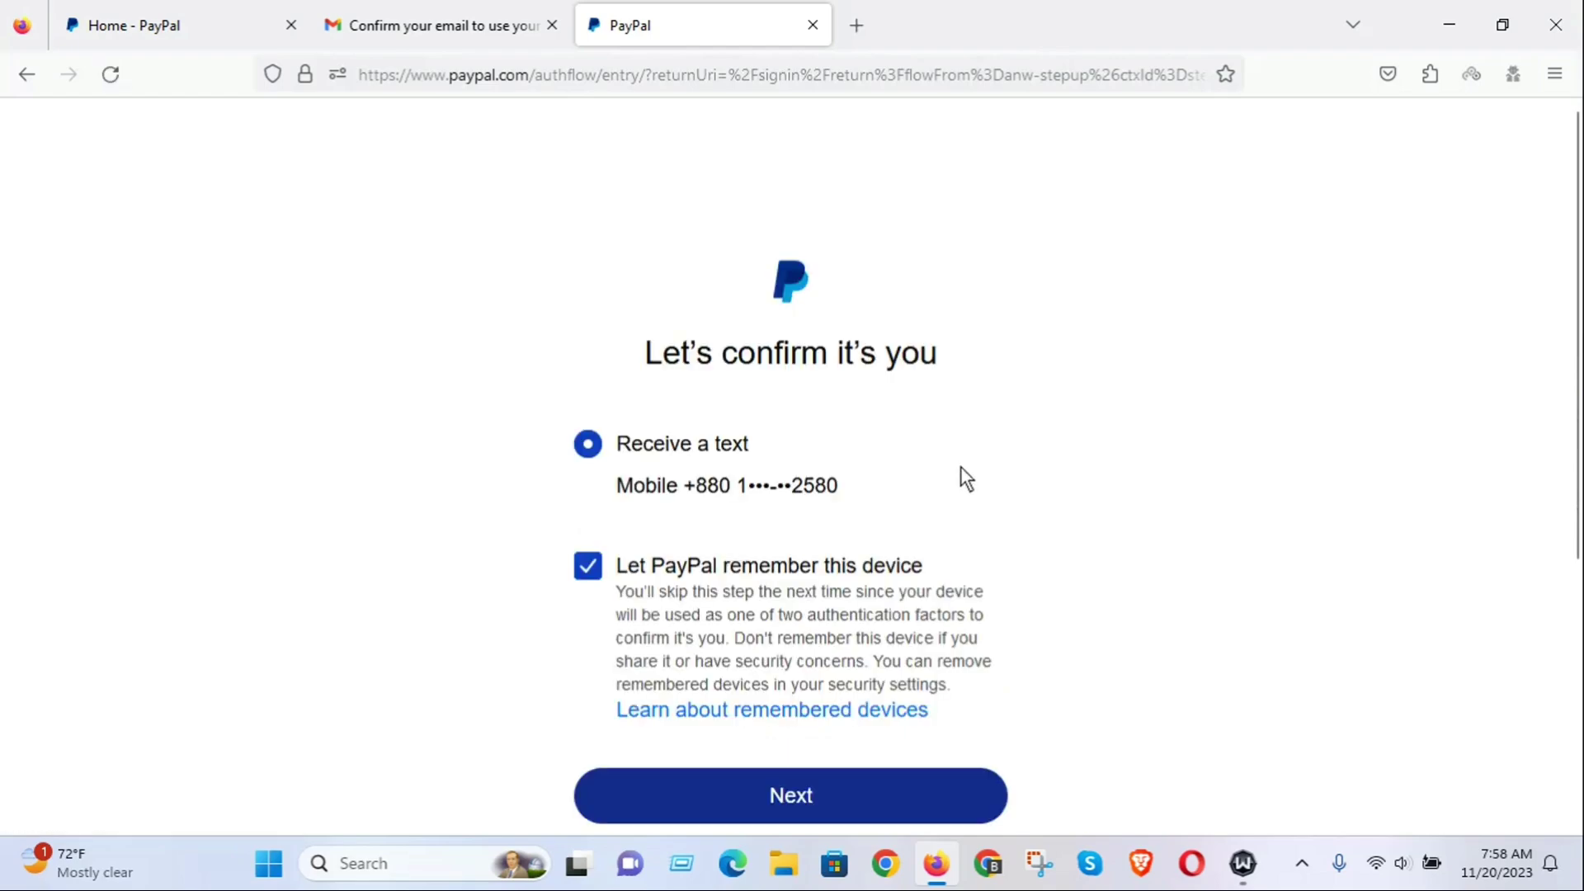
{"action": "scroll", "coordinate": [960, 467], "scroll_direction": "down", "scroll_amount": 2}
{"action": "scroll", "coordinate": [801, 386], "scroll_direction": "down", "scroll_amount": 3}
{"action": "scroll", "coordinate": [806, 393], "scroll_direction": "up", "scroll_amount": 4}
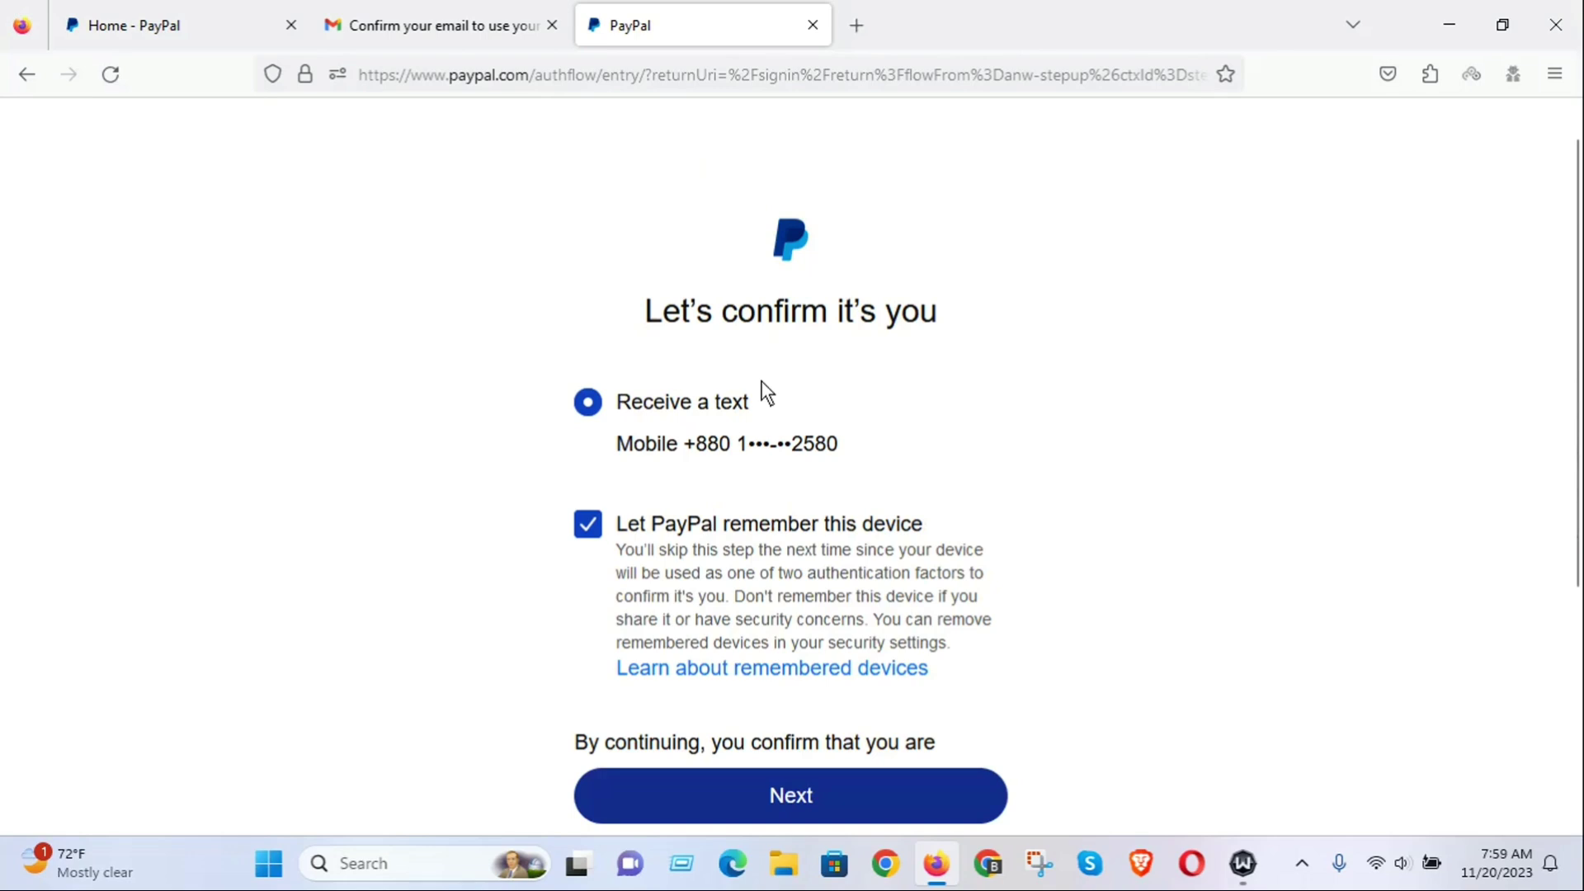
{"action": "scroll", "coordinate": [979, 662], "scroll_direction": "down", "scroll_amount": 4}
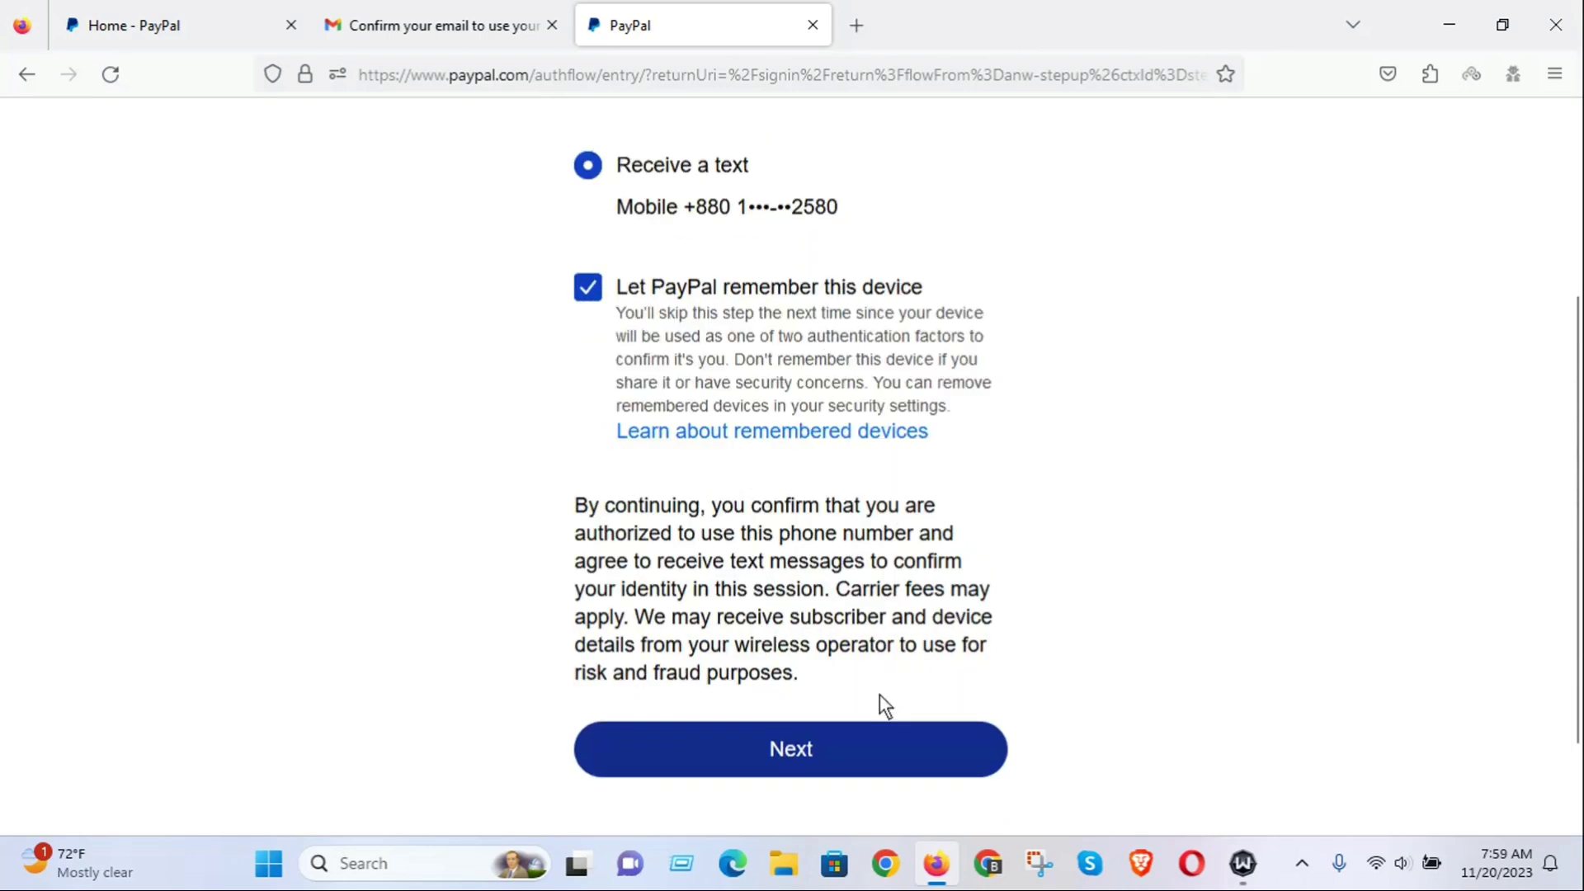
{"action": "left_click", "coordinate": [797, 738]}
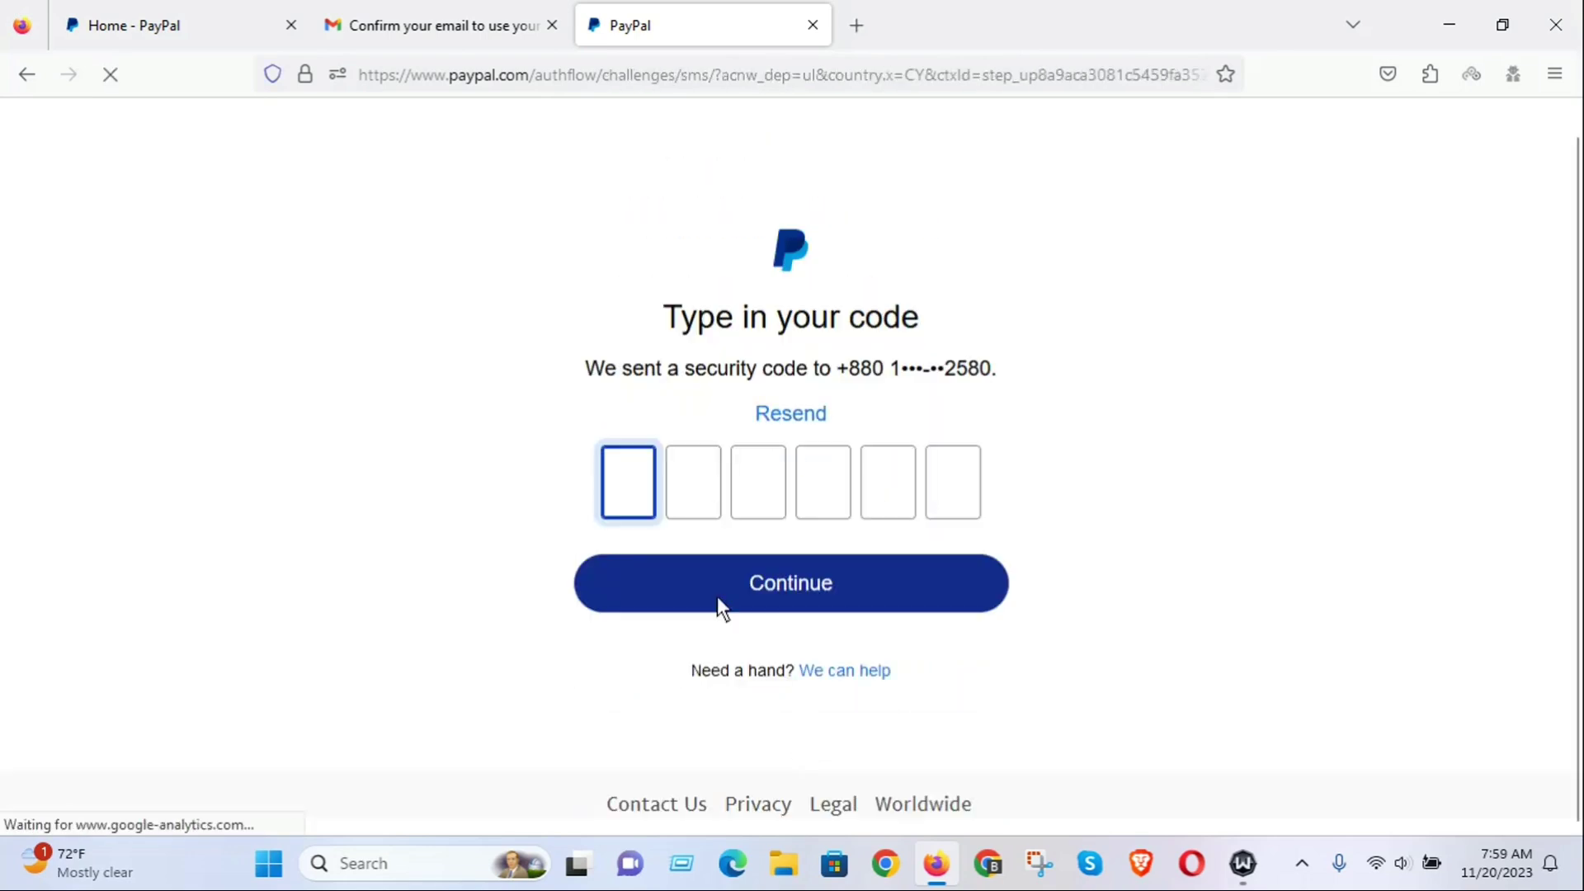
Resend the SMS security code, then return to the Gmail confirmation email.
{"action": "left_click", "coordinate": [767, 596]}
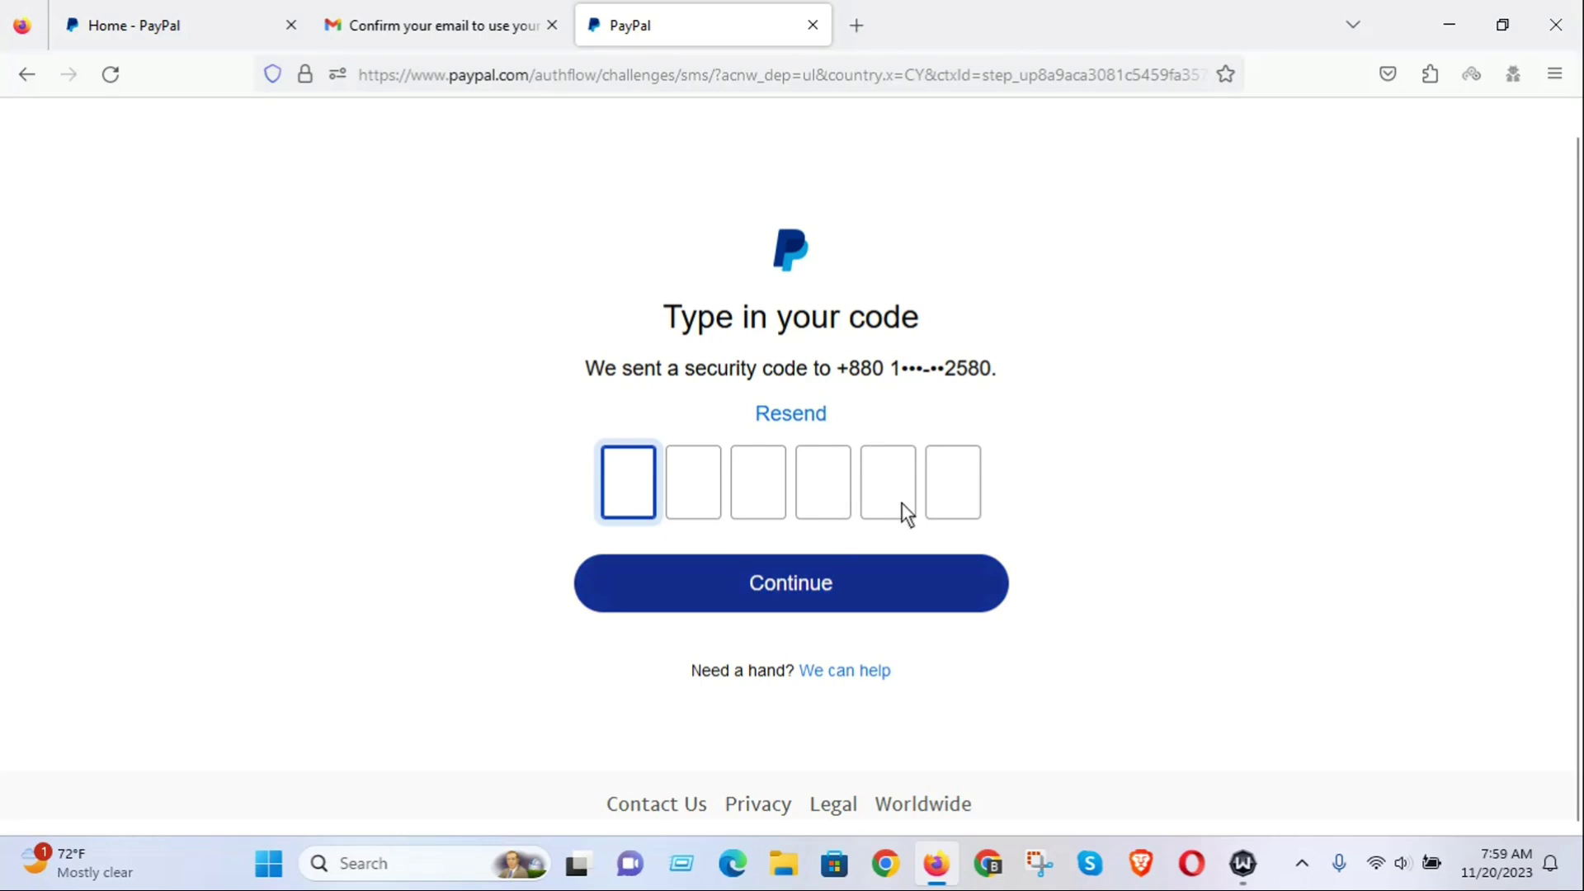
{"action": "left_click", "coordinate": [785, 414]}
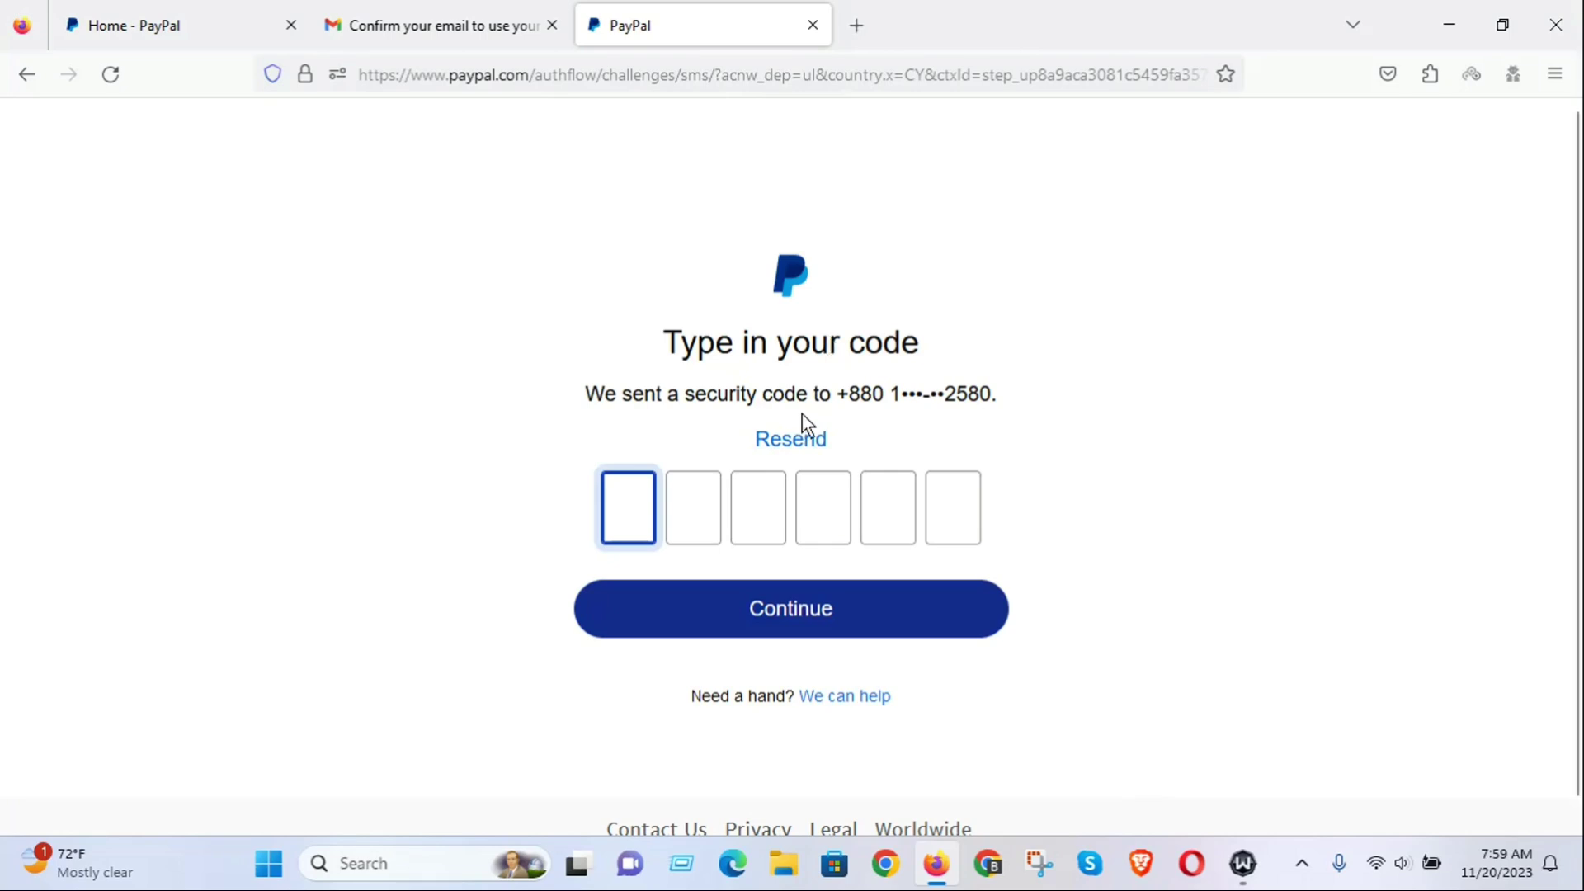
{"action": "left_click", "coordinate": [512, 24]}
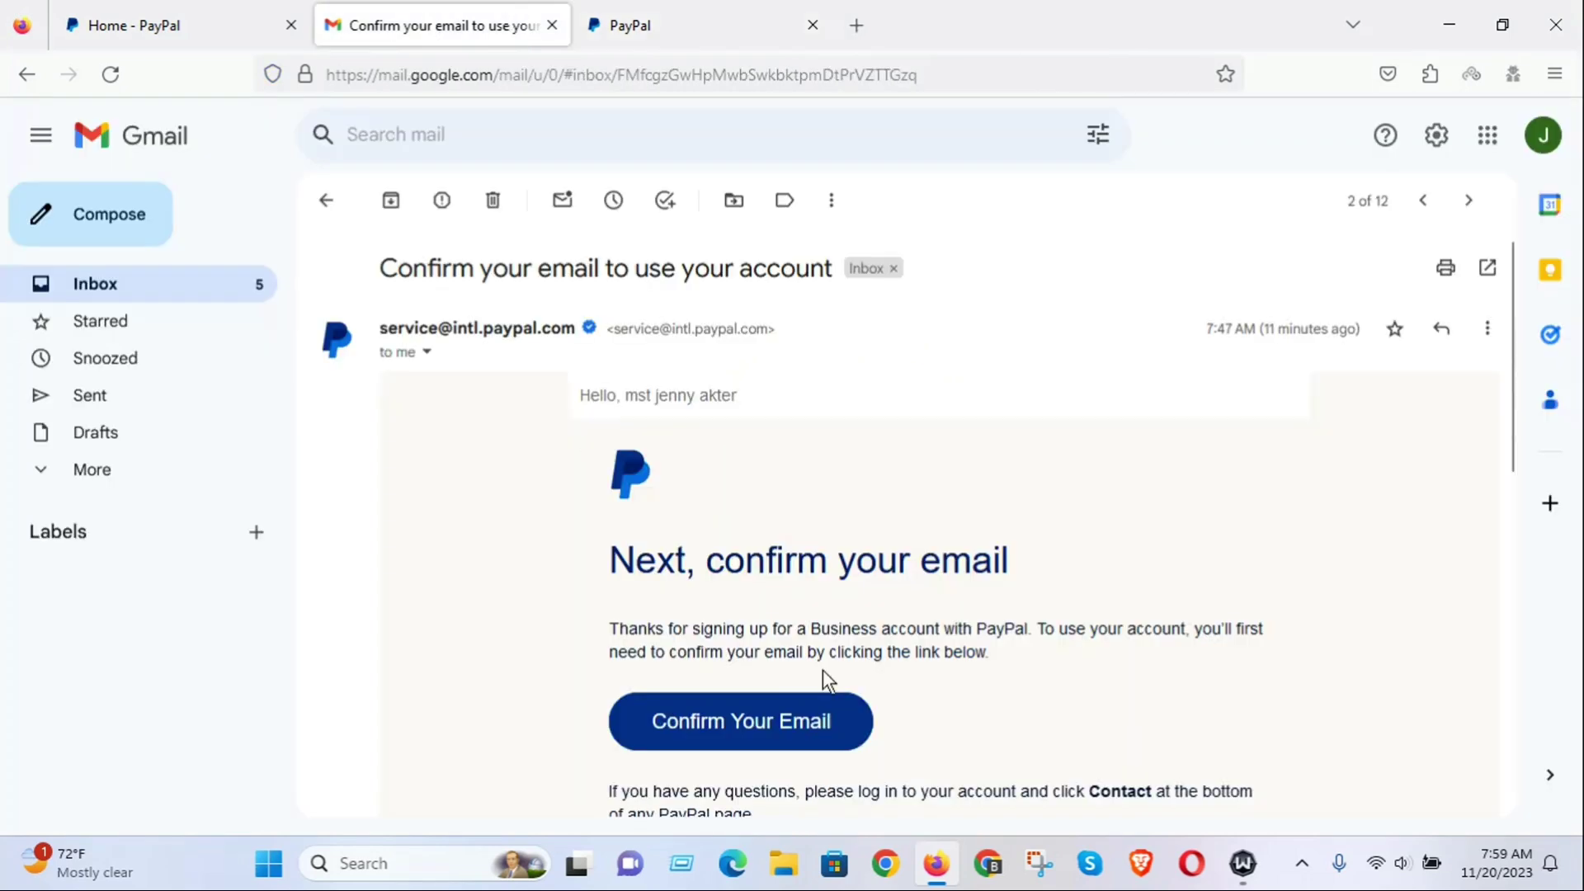
Read PayPal's 'You added a new address' email in Gmail, then return to the security-code page.
{"action": "left_click", "coordinate": [10, 79]}
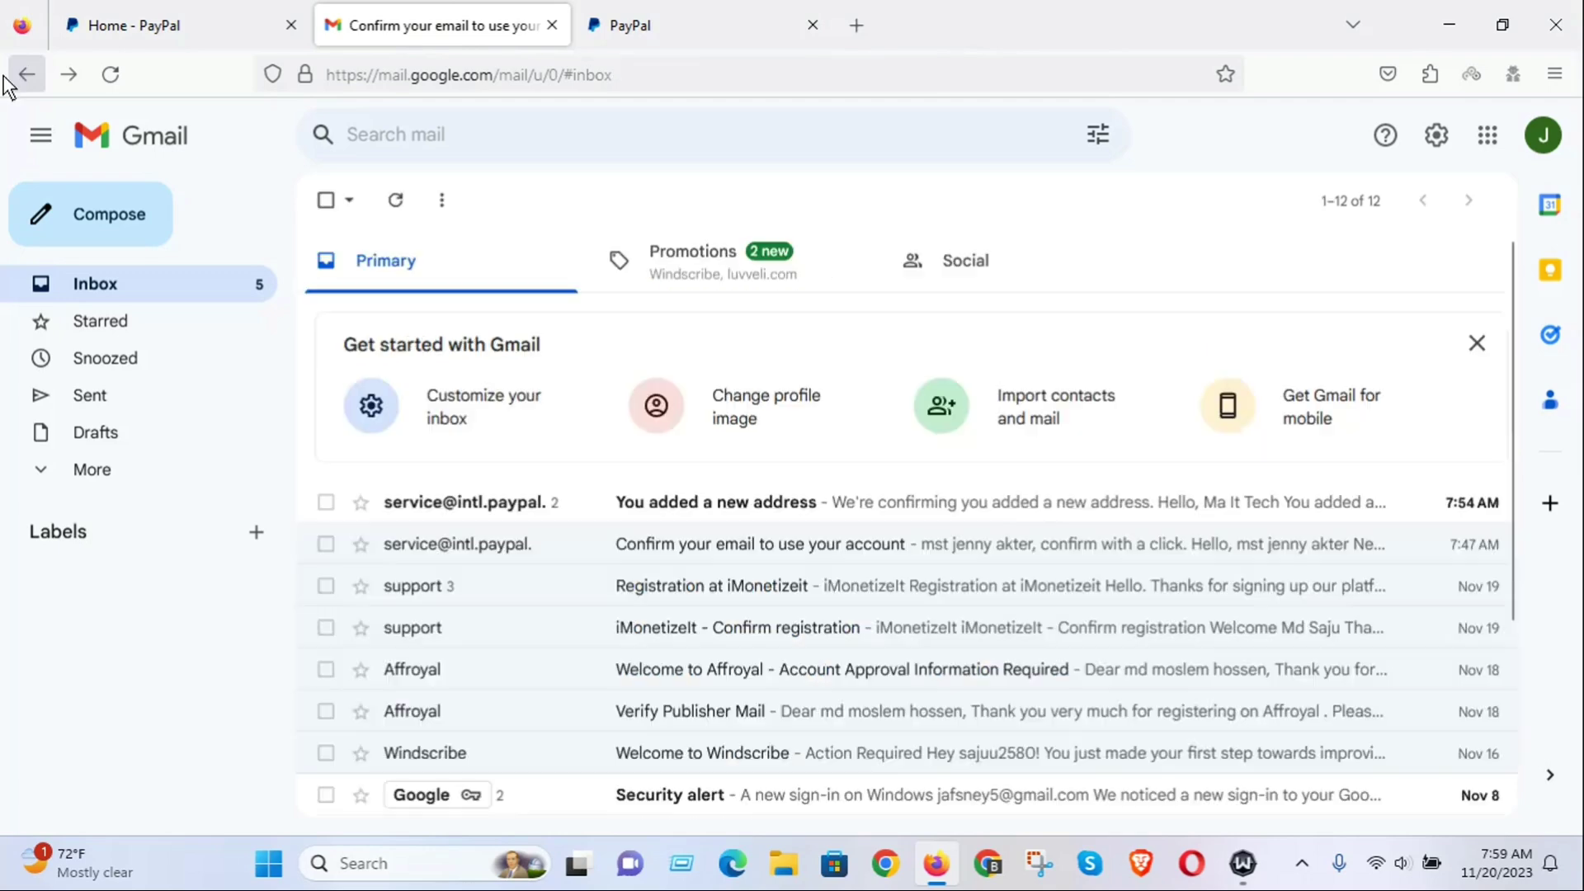
{"action": "left_click", "coordinate": [757, 506]}
{"action": "scroll", "coordinate": [924, 589], "scroll_direction": "down", "scroll_amount": 3}
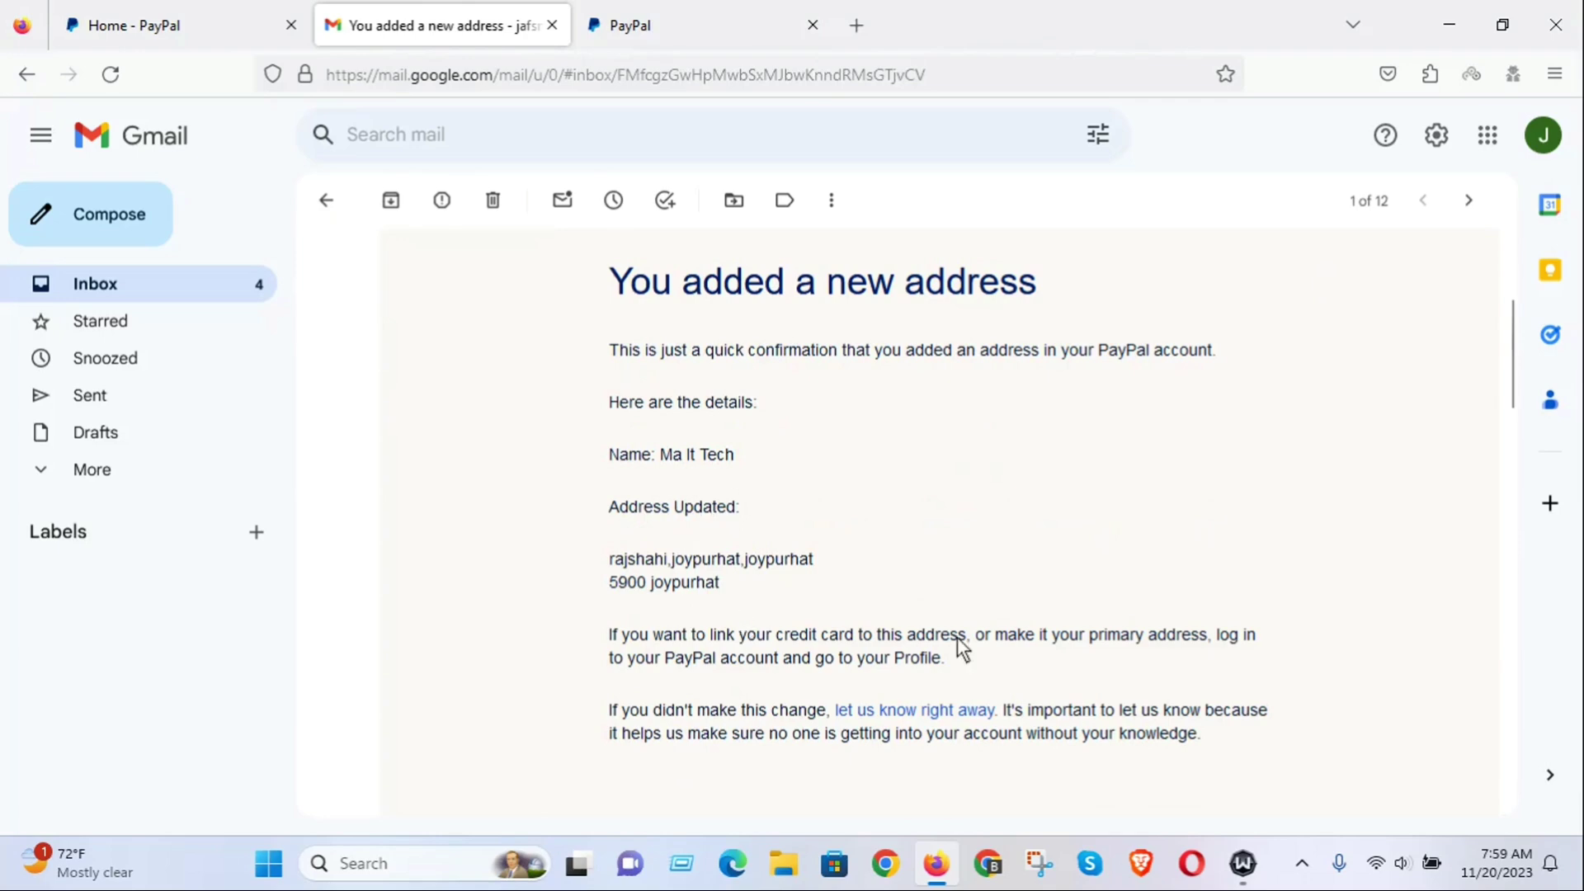
{"action": "scroll", "coordinate": [1011, 660], "scroll_direction": "up", "scroll_amount": 3}
{"action": "left_click", "coordinate": [630, 24]}
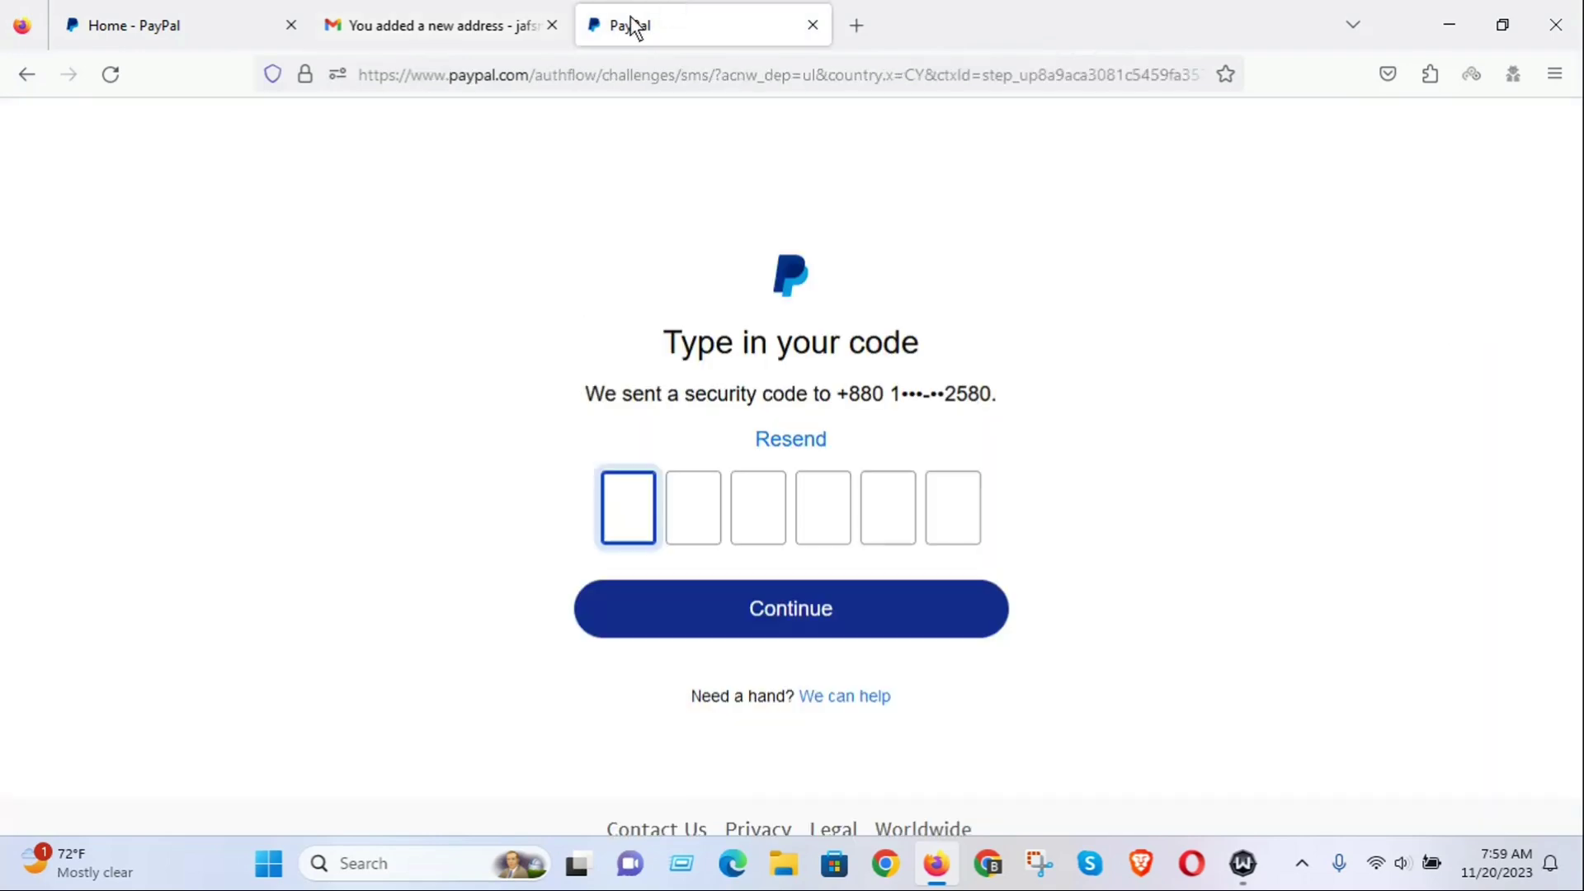